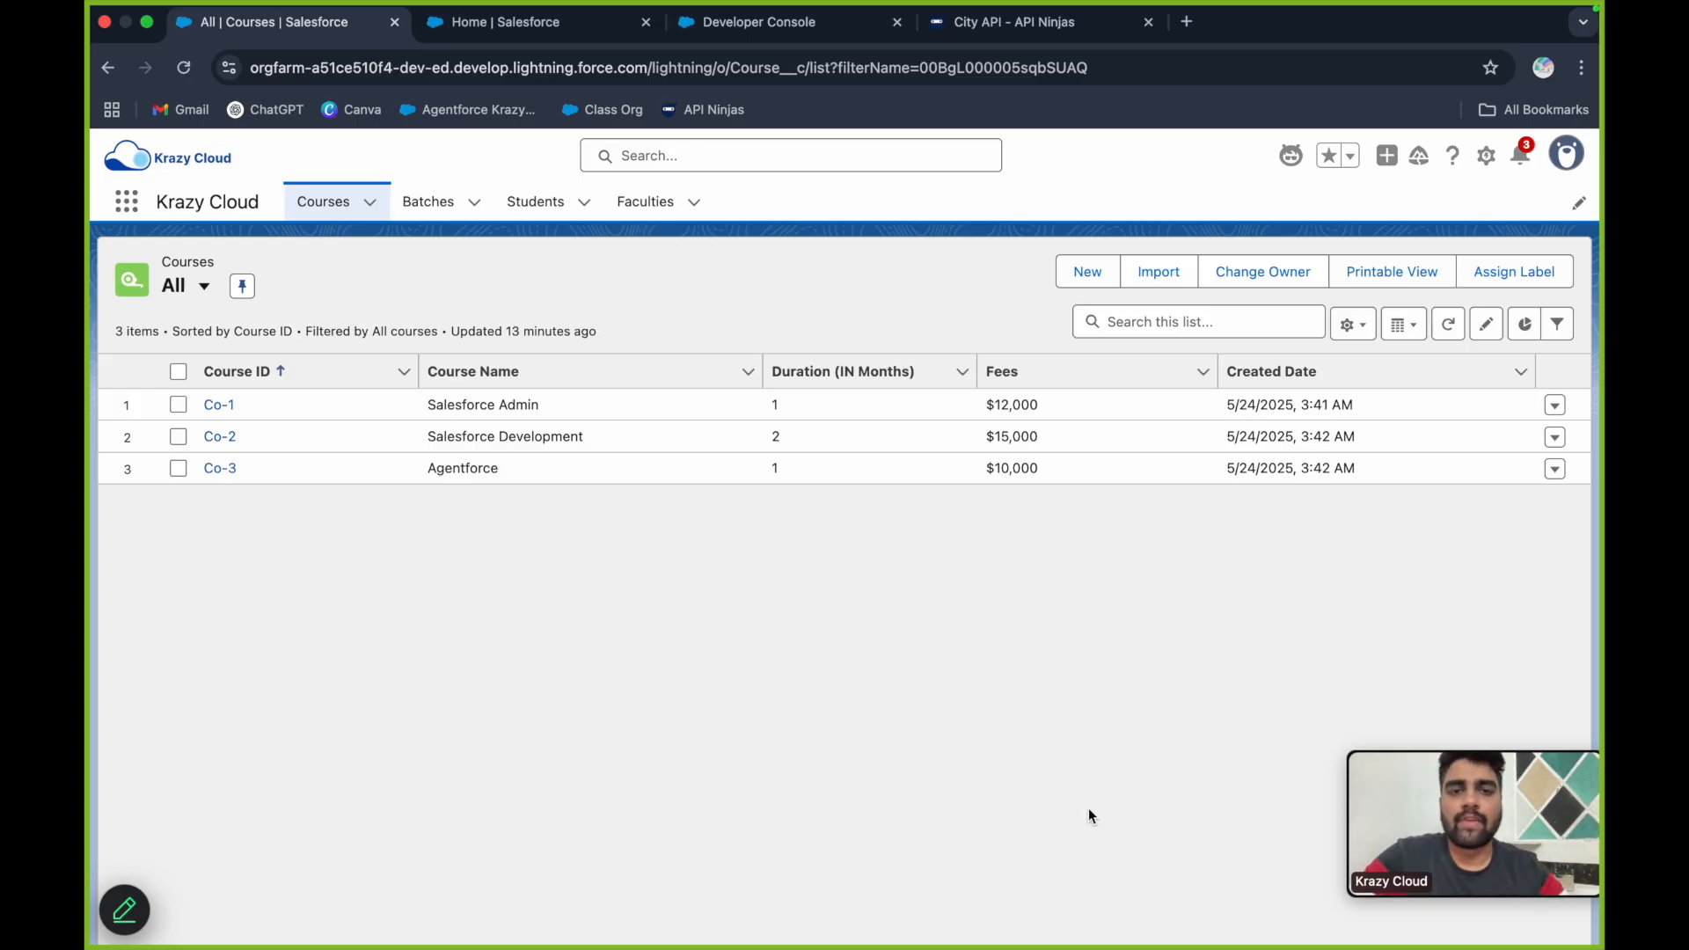
Open the API directory on the API Ninjas site and browse the API categories it offers
{"action": "left_click", "coordinate": [1021, 27]}
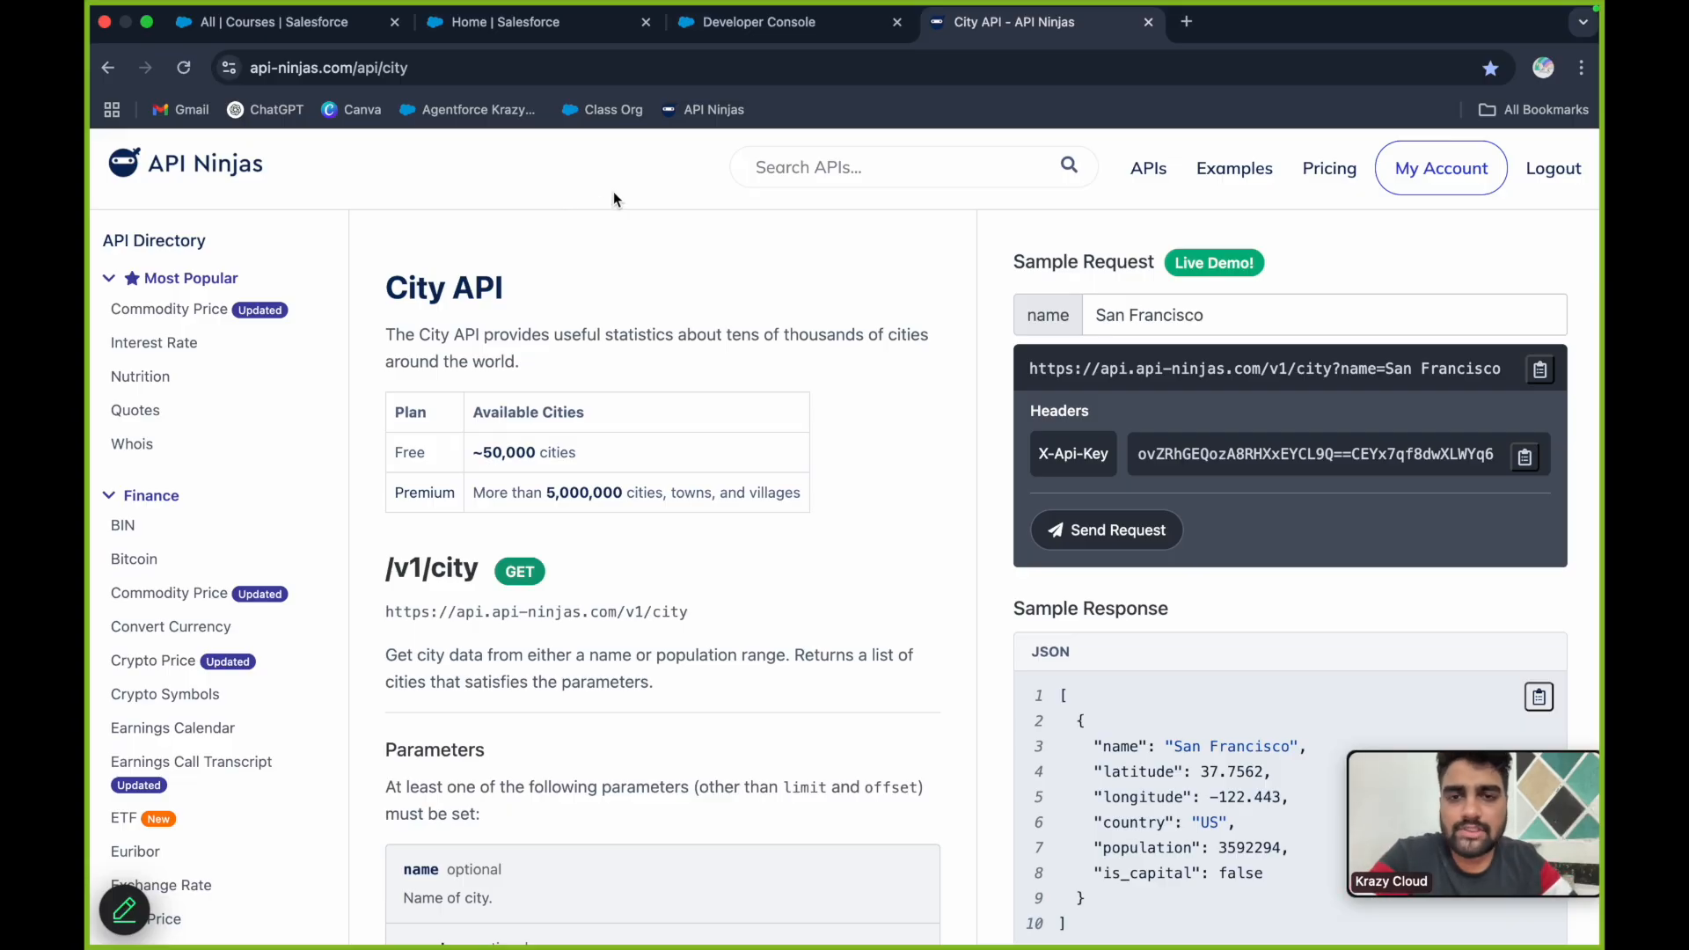
{"action": "left_click", "coordinate": [209, 150]}
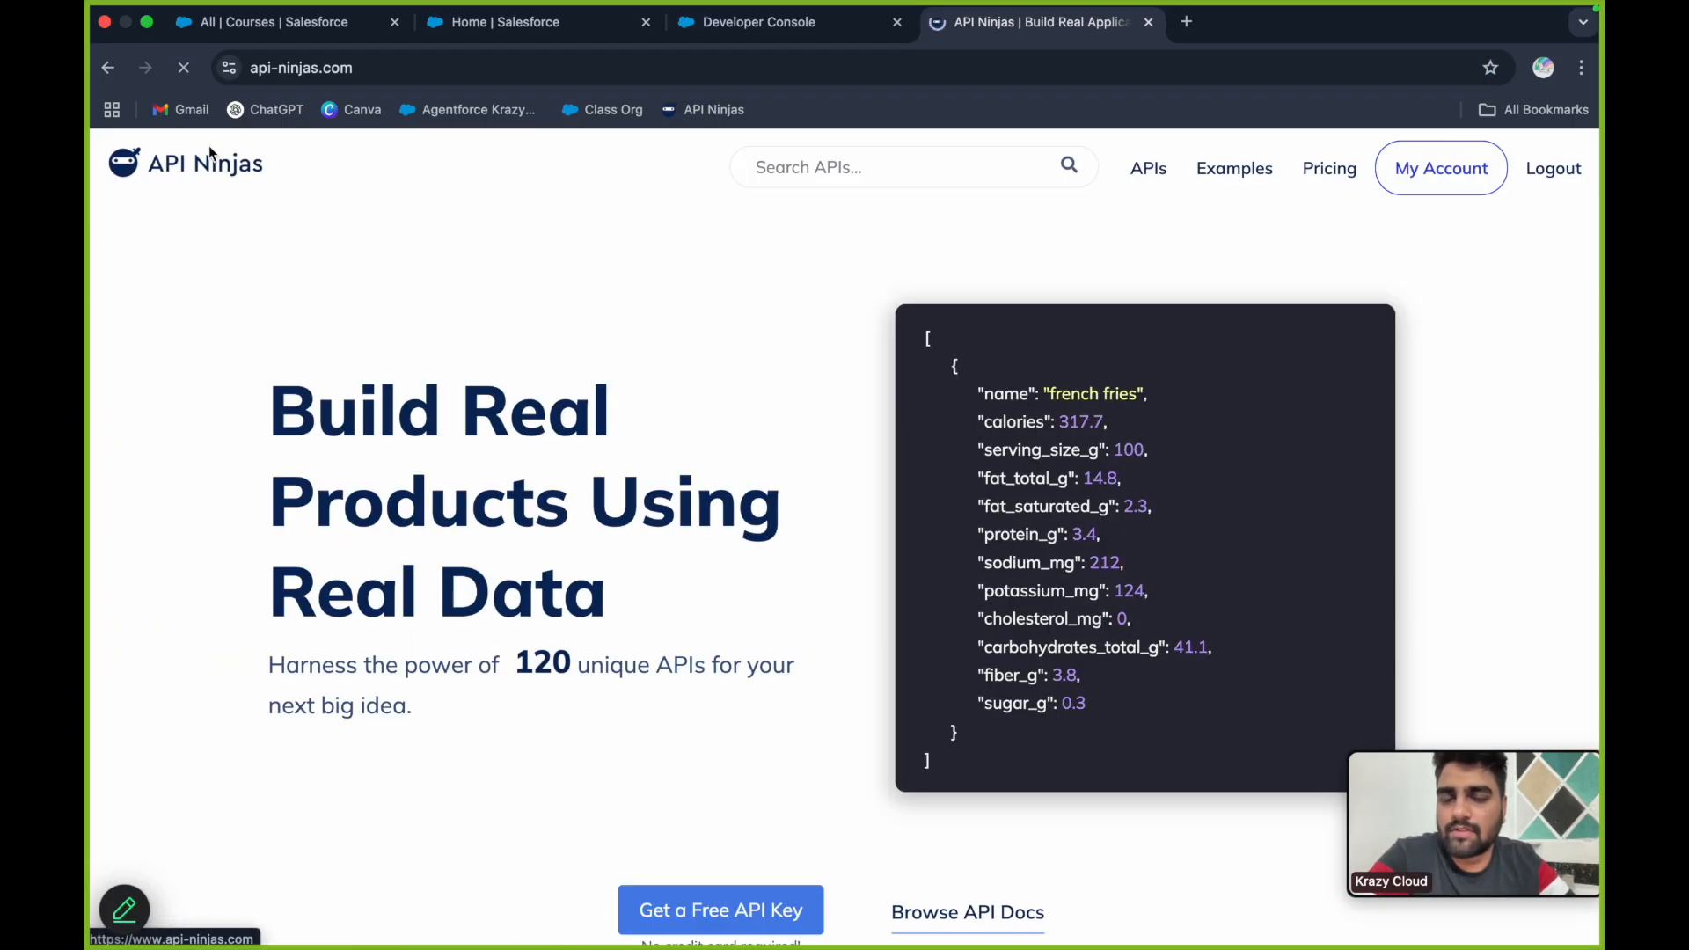
{"action": "left_click", "coordinate": [1148, 168]}
{"action": "scroll", "coordinate": [801, 496], "scroll_direction": "down", "scroll_amount": 2}
{"action": "scroll", "coordinate": [801, 489], "scroll_direction": "down", "scroll_amount": 20}
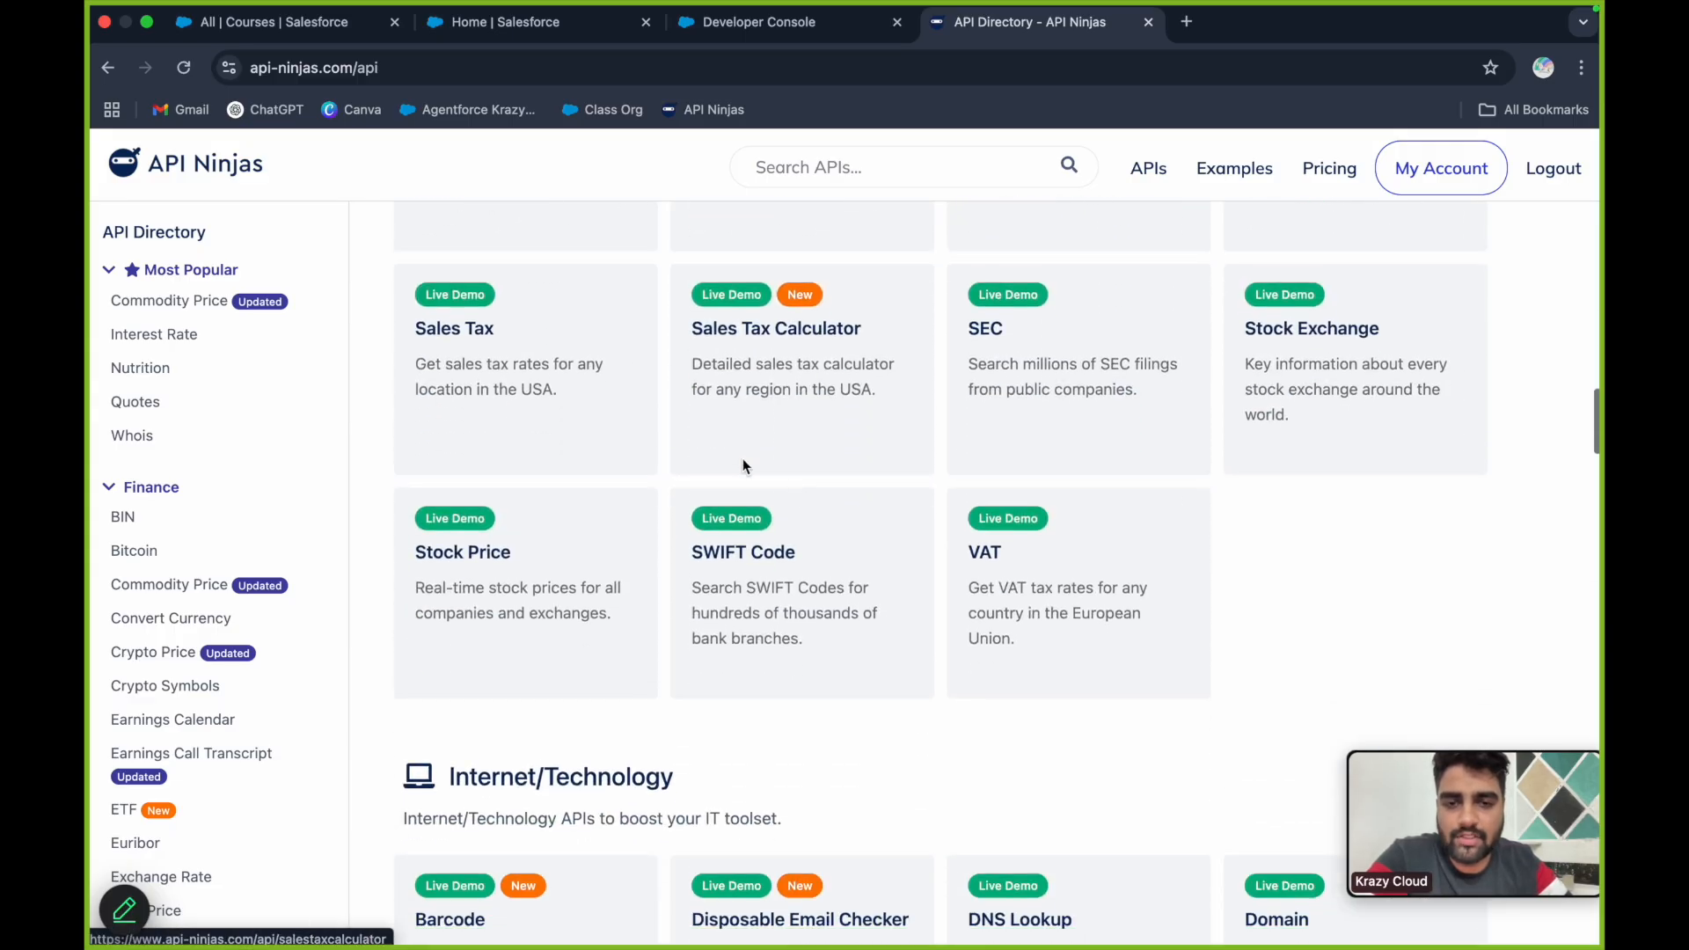
{"action": "scroll", "coordinate": [740, 457], "scroll_direction": "down", "scroll_amount": 10}
{"action": "scroll", "coordinate": [741, 457], "scroll_direction": "up", "scroll_amount": 20}
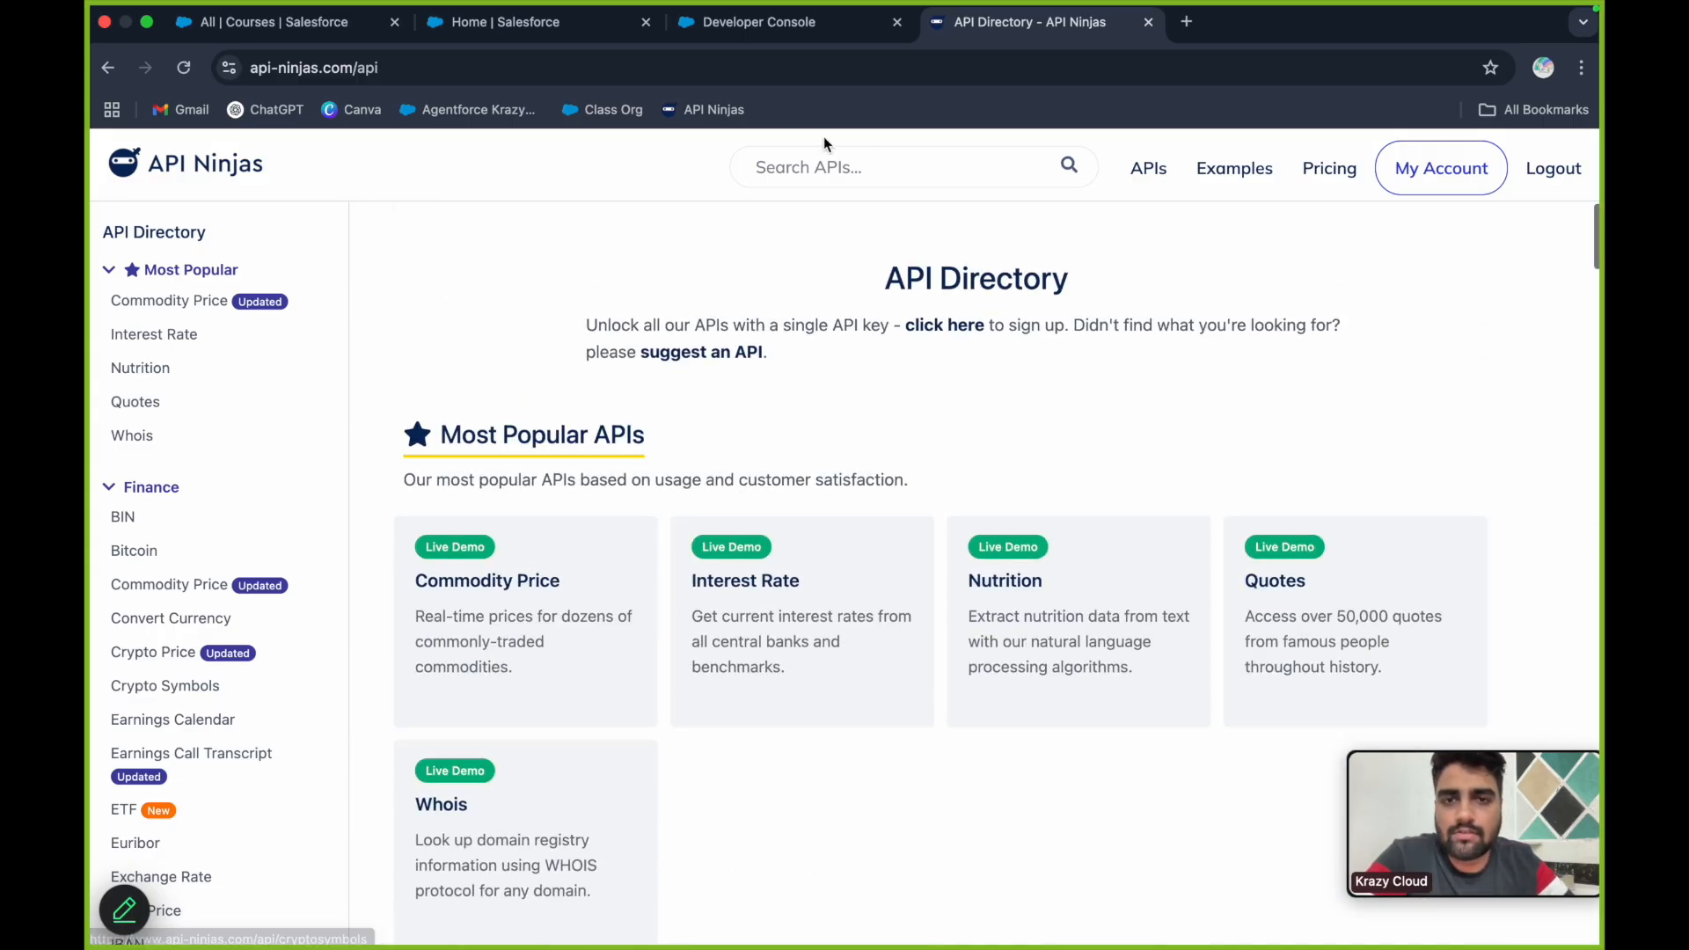
Open the bookmarked City API documentation and examine its description and GET endpoint URL
{"action": "left_click", "coordinate": [709, 110]}
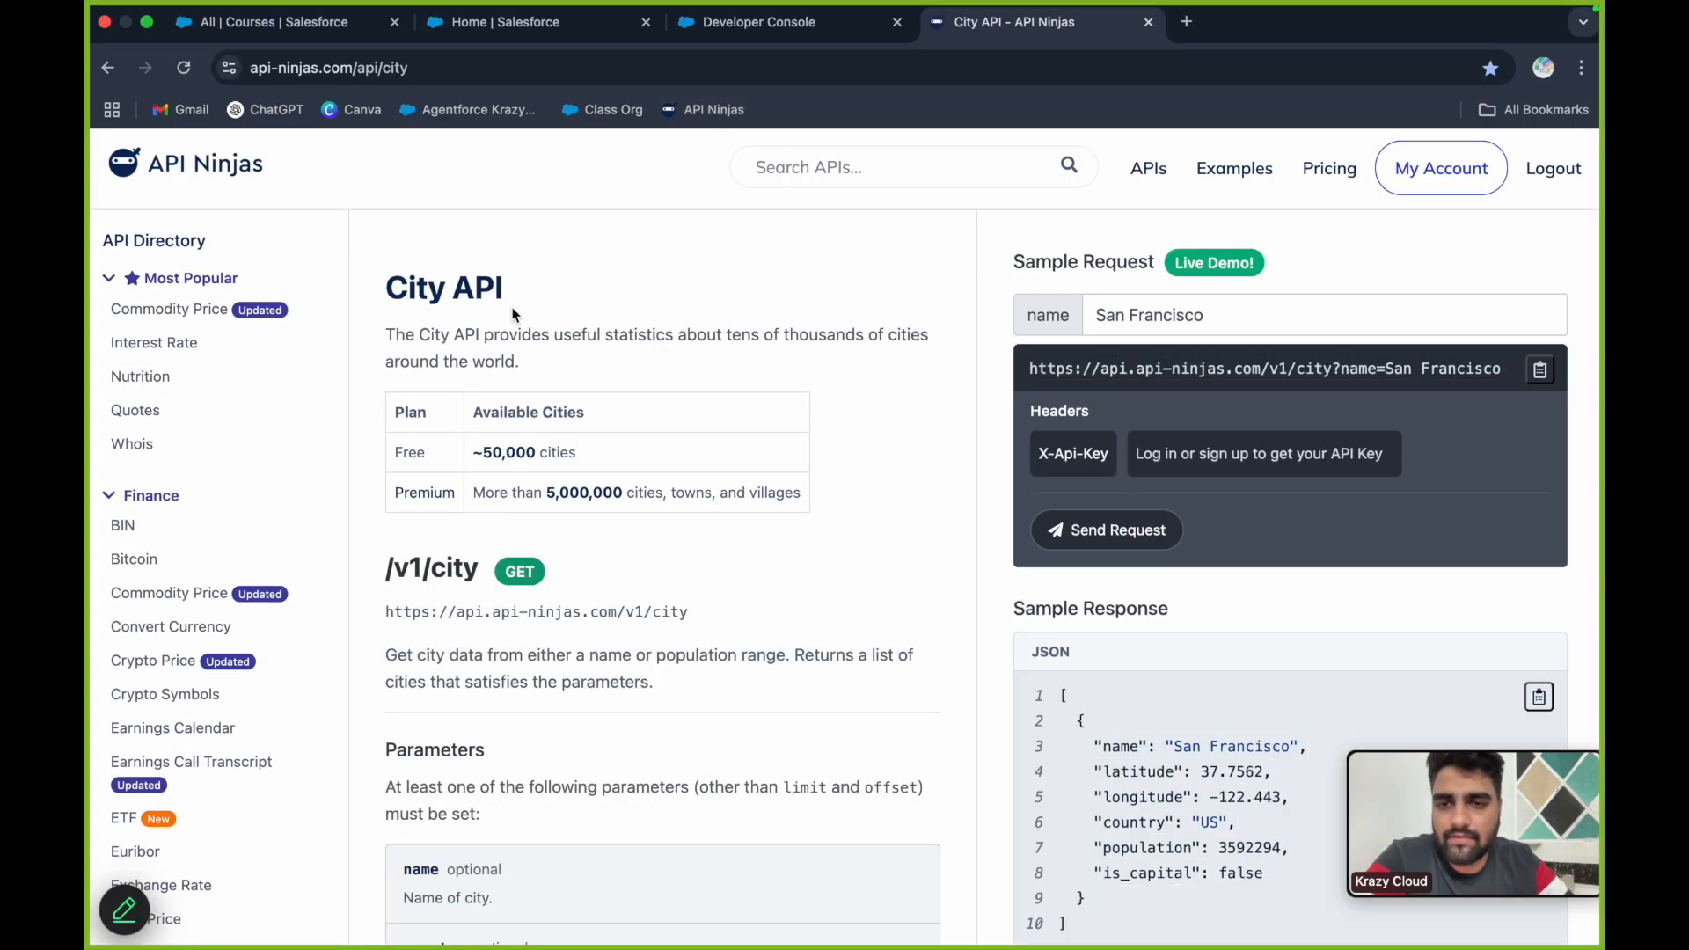
{"action": "left_click_drag", "start_coordinate": [390, 294], "coordinate": [523, 293]}
{"action": "left_click", "coordinate": [659, 294]}
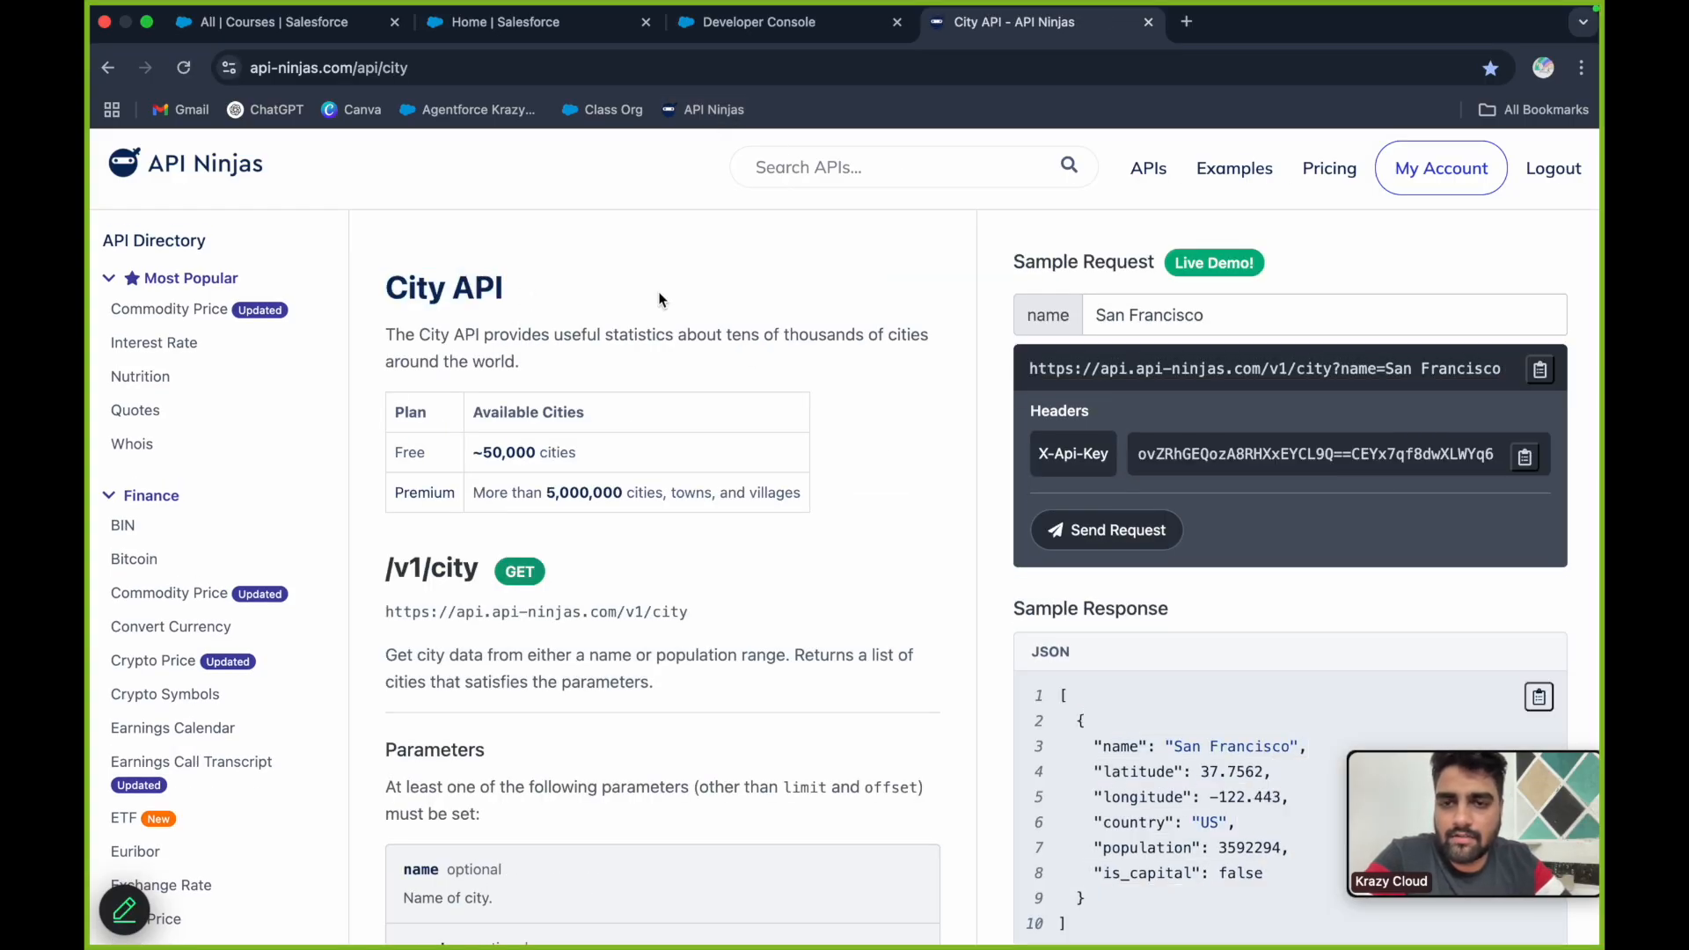
{"action": "scroll", "coordinate": [742, 599], "scroll_direction": "down", "scroll_amount": 2}
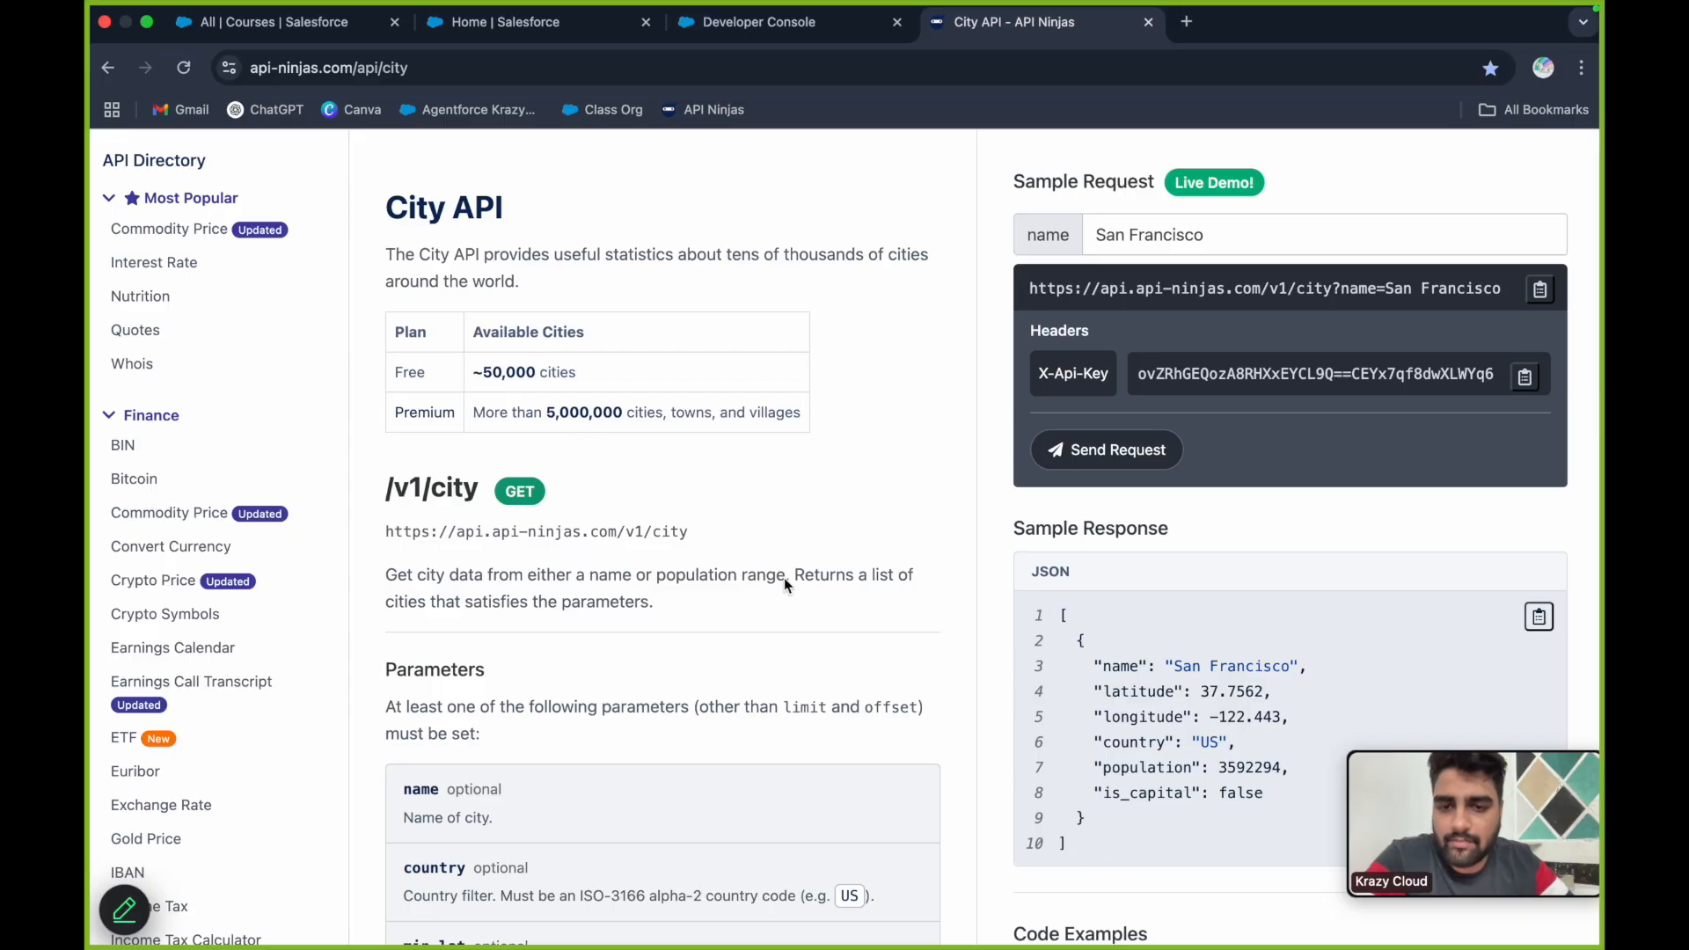
{"action": "scroll", "coordinate": [759, 623], "scroll_direction": "down", "scroll_amount": 5}
{"action": "left_click_drag", "start_coordinate": [388, 344], "coordinate": [716, 346]}
{"action": "left_click", "coordinate": [715, 342]}
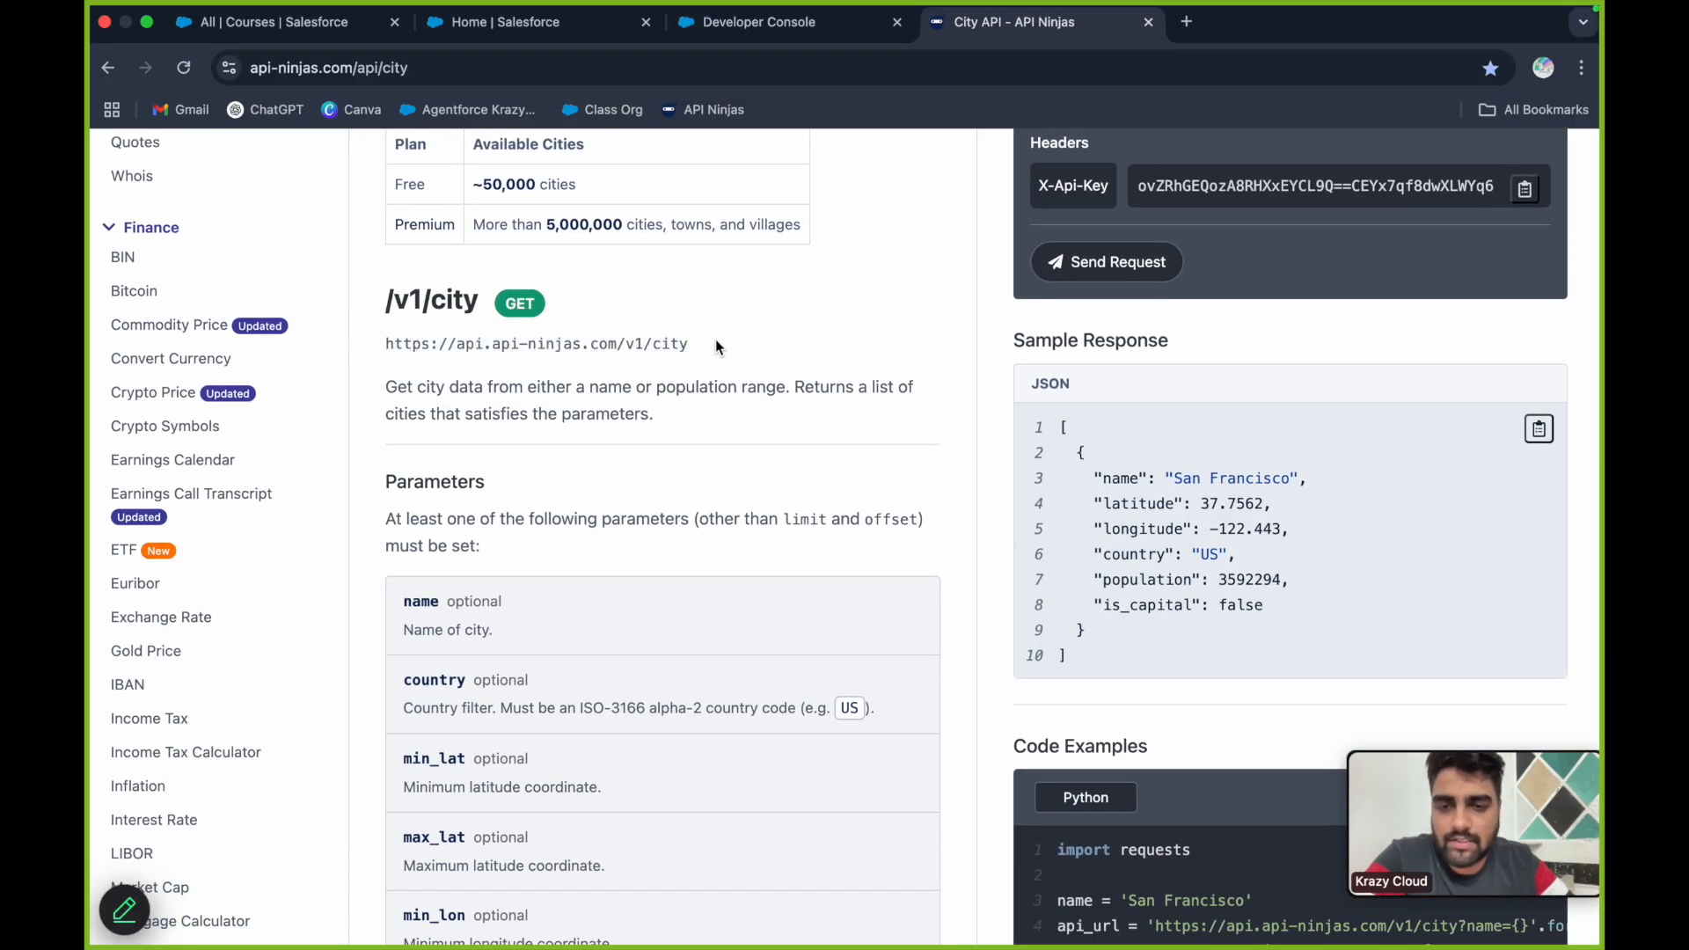
Examine the City API's request parameters and its sample JSON response for San Francisco
{"action": "scroll", "coordinate": [716, 440], "scroll_direction": "down", "scroll_amount": 4}
{"action": "scroll", "coordinate": [717, 445], "scroll_direction": "up", "scroll_amount": 5}
{"action": "scroll", "coordinate": [858, 609], "scroll_direction": "down", "scroll_amount": 1}
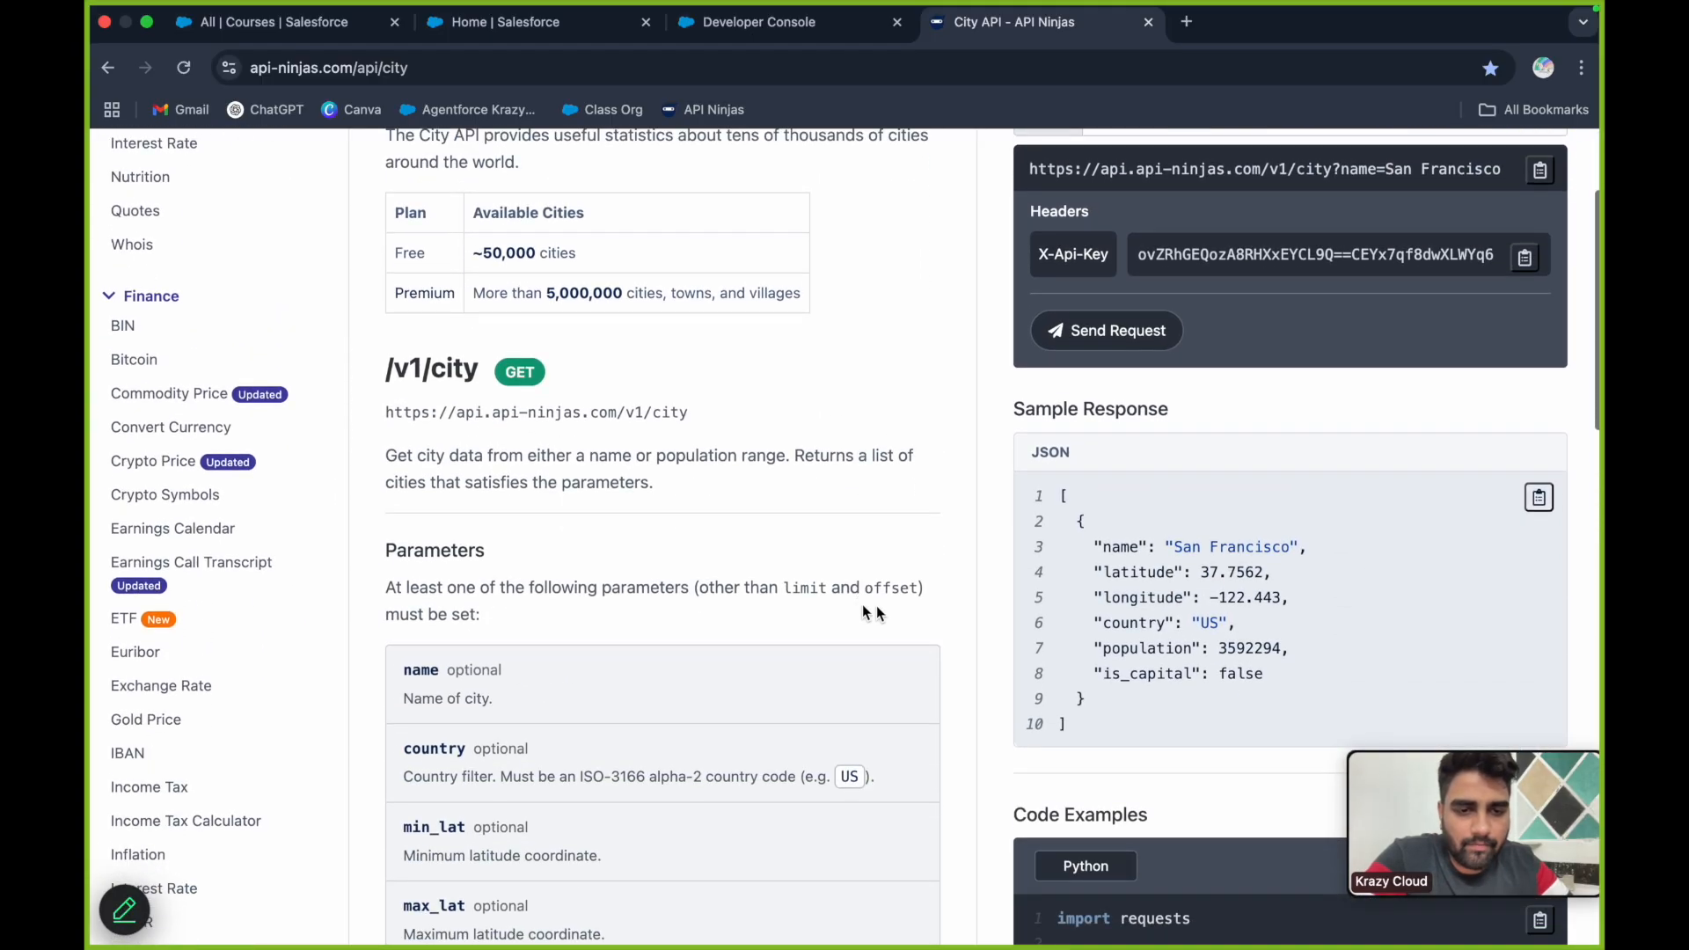
{"action": "left_click_drag", "start_coordinate": [1066, 496], "coordinate": [1085, 748]}
{"action": "left_click", "coordinate": [1143, 720]}
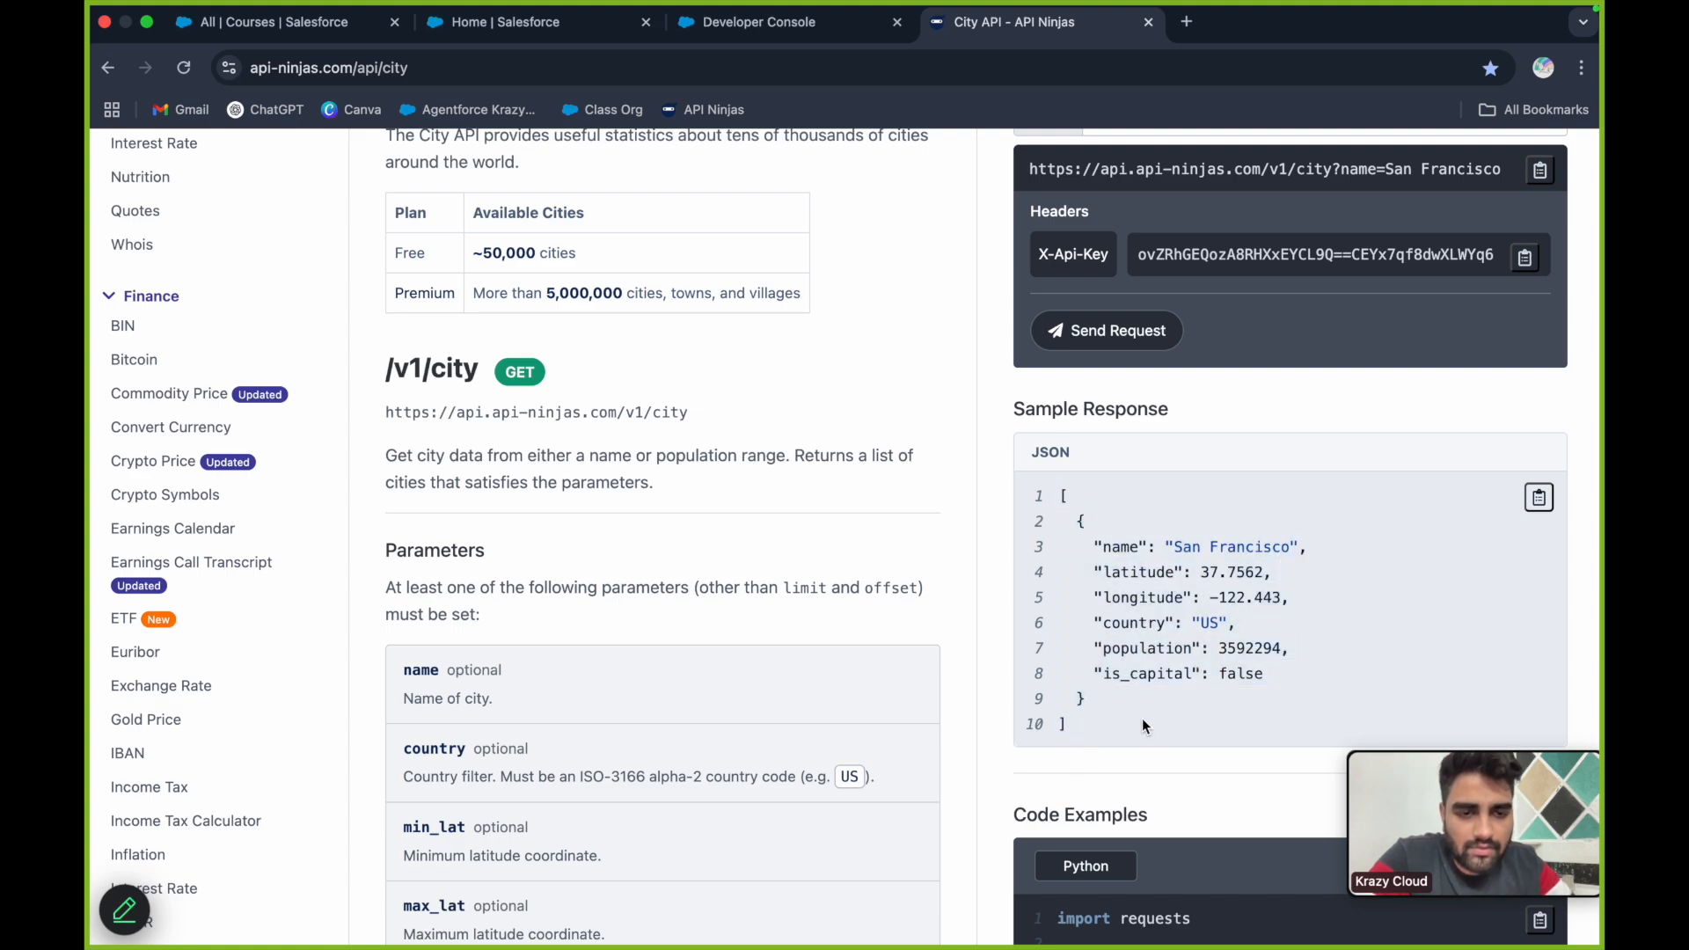
{"action": "scroll", "coordinate": [852, 366], "scroll_direction": "up", "scroll_amount": 3}
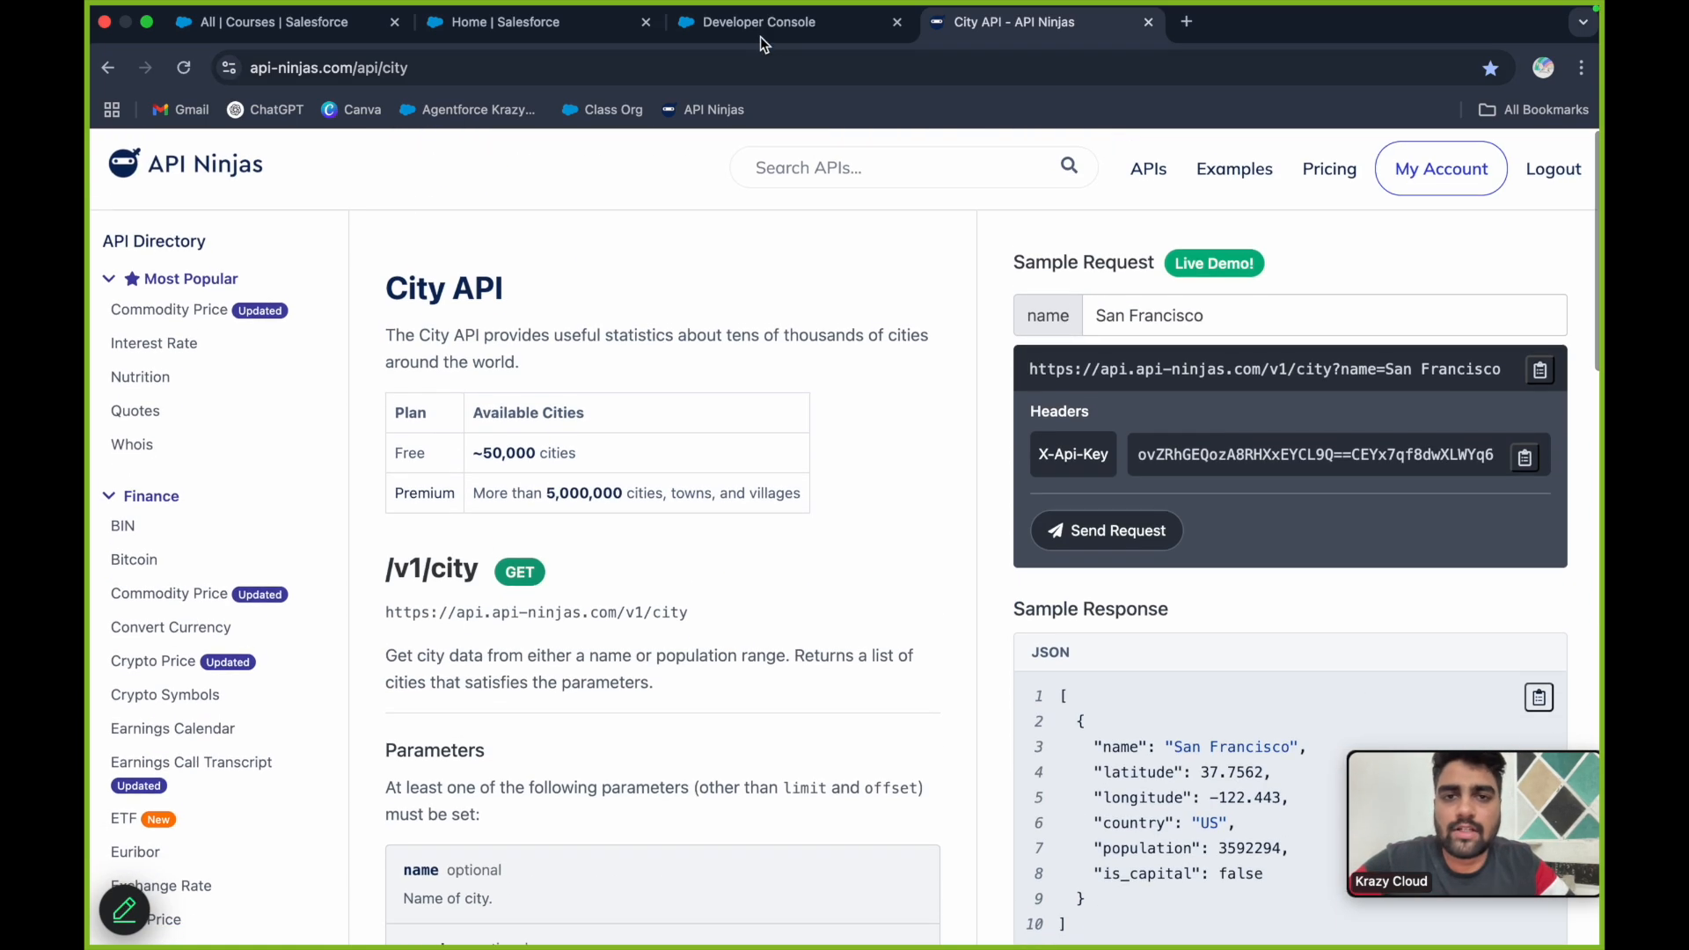
Switch to the Developer Console and collapse the logs pane to enlarge the CityPopulationService code view
{"action": "left_click", "coordinate": [750, 23]}
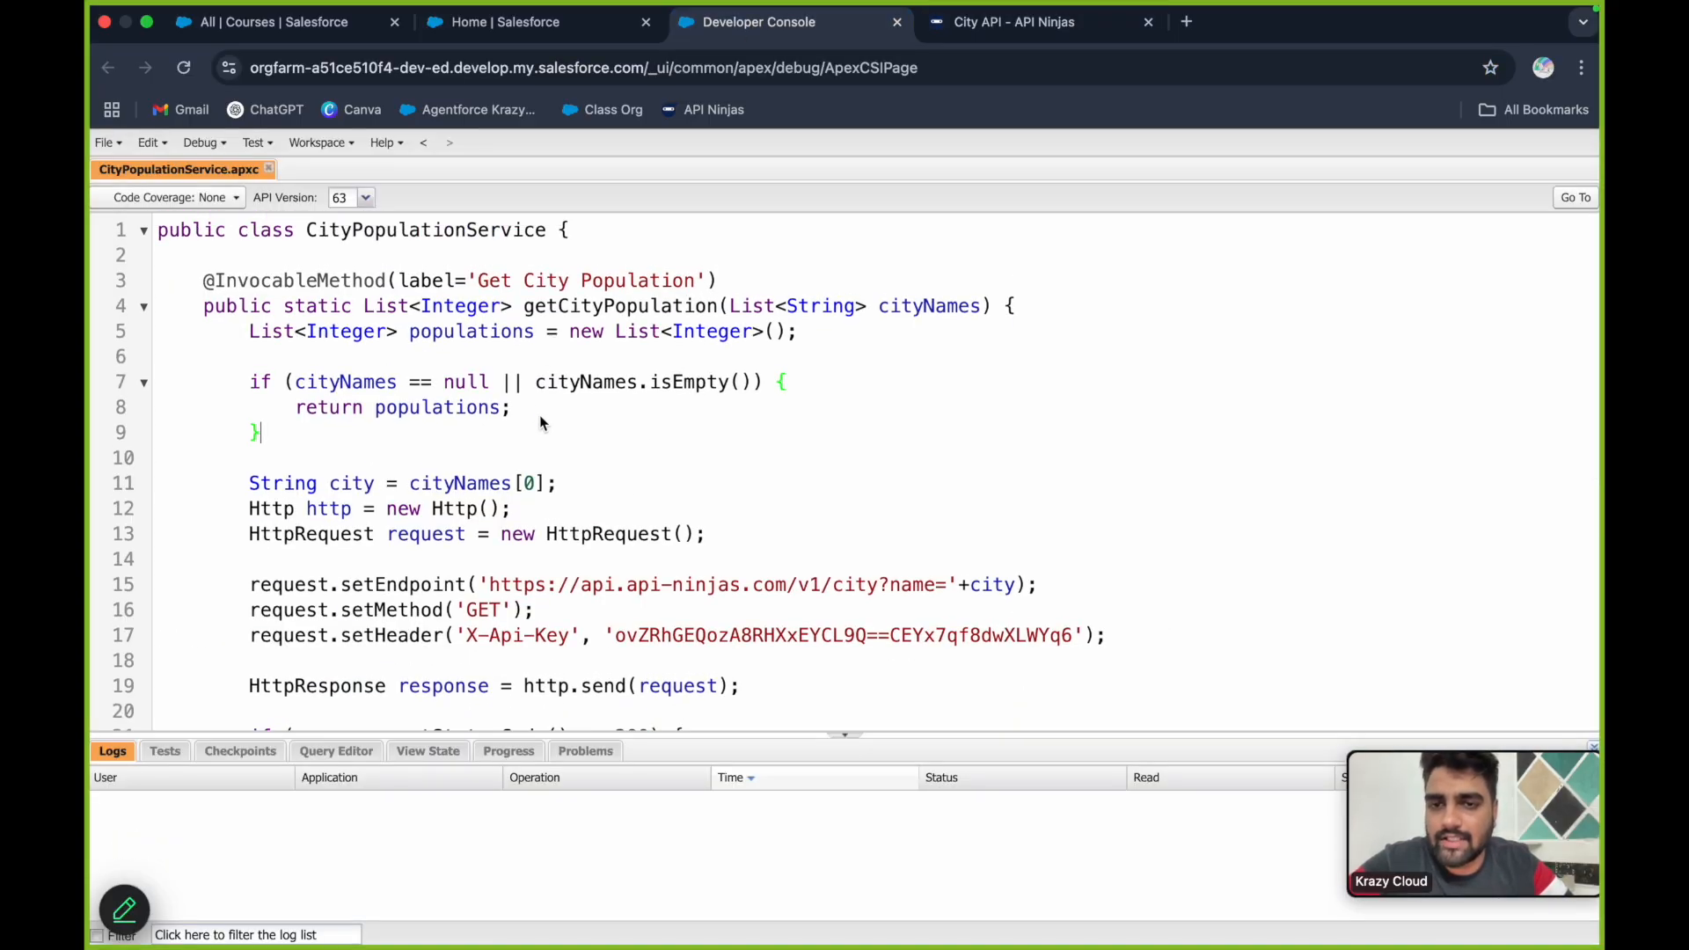
{"action": "left_click", "coordinate": [847, 735]}
{"action": "scroll", "coordinate": [727, 552], "scroll_direction": "down", "scroll_amount": 1}
{"action": "scroll", "coordinate": [574, 332], "scroll_direction": "up", "scroll_amount": 1}
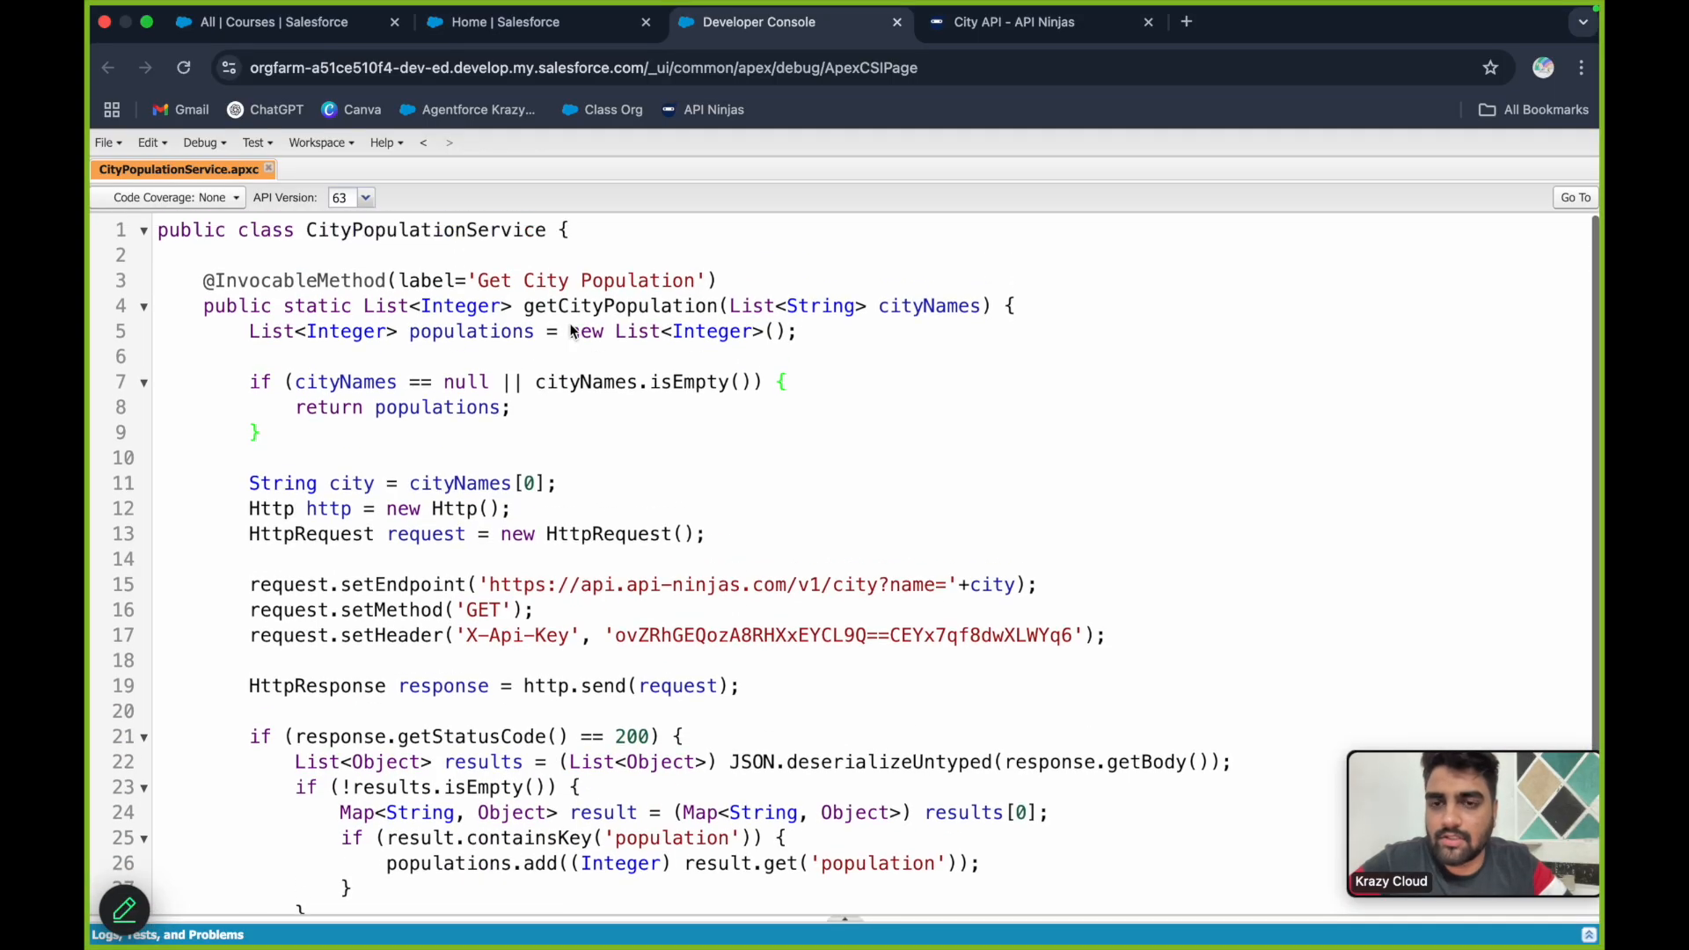
{"action": "left_click", "coordinate": [308, 231]}
{"action": "double_click", "coordinate": [335, 233]}
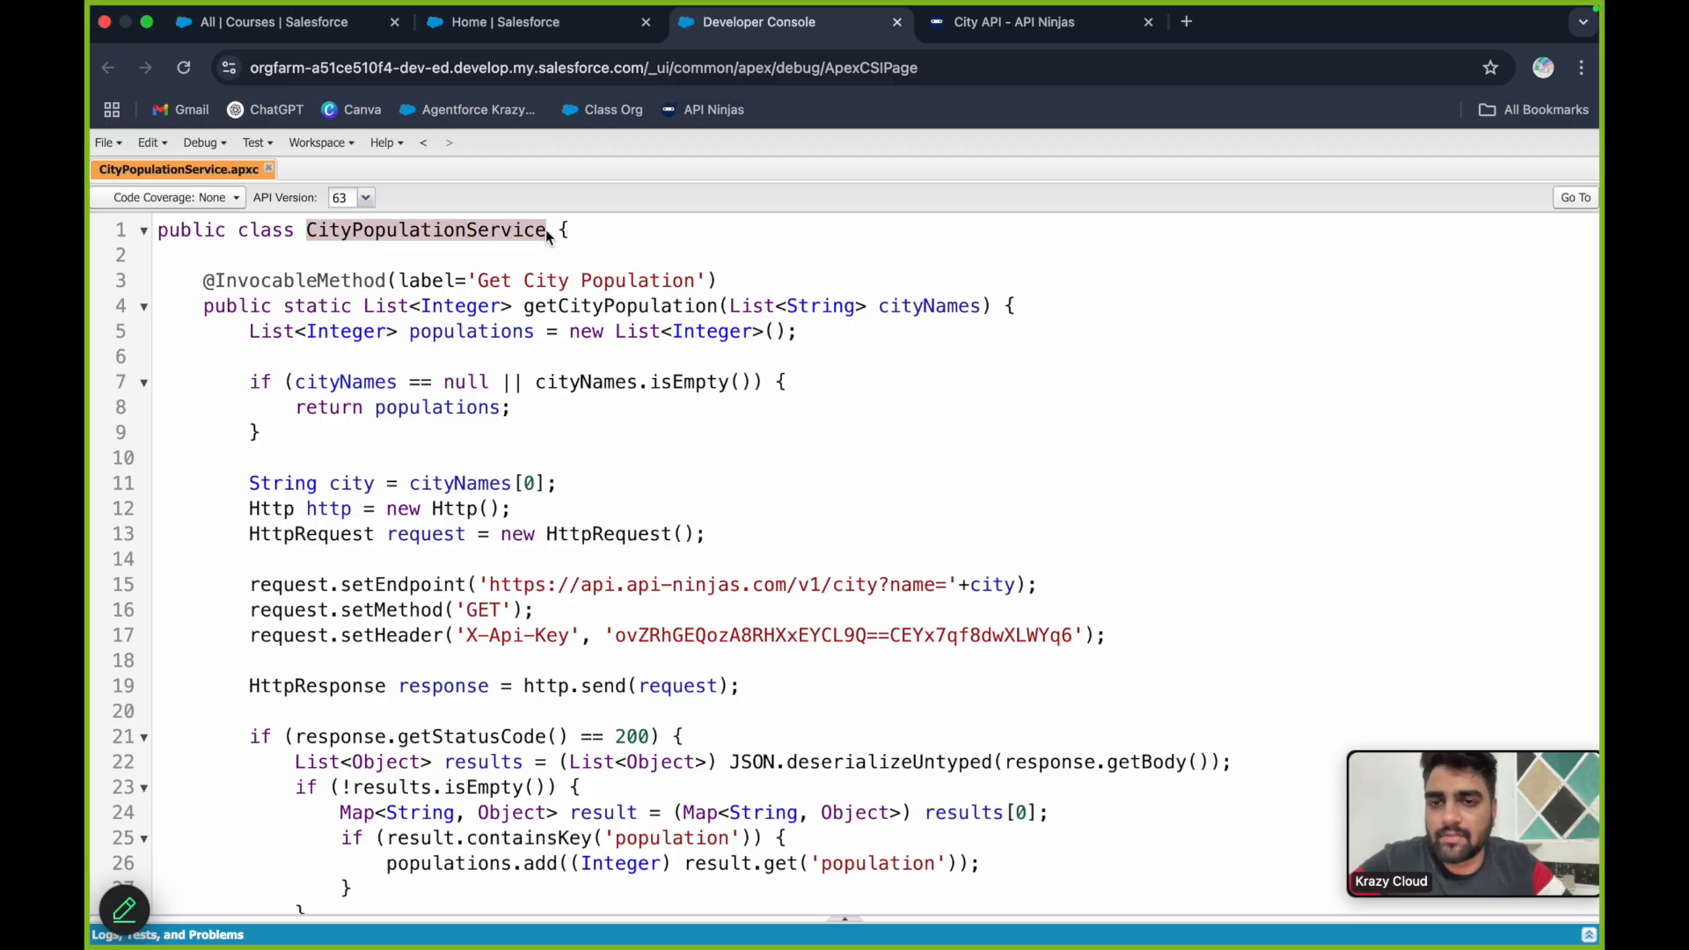
{"action": "left_click_drag", "start_coordinate": [204, 281], "coordinate": [387, 283]}
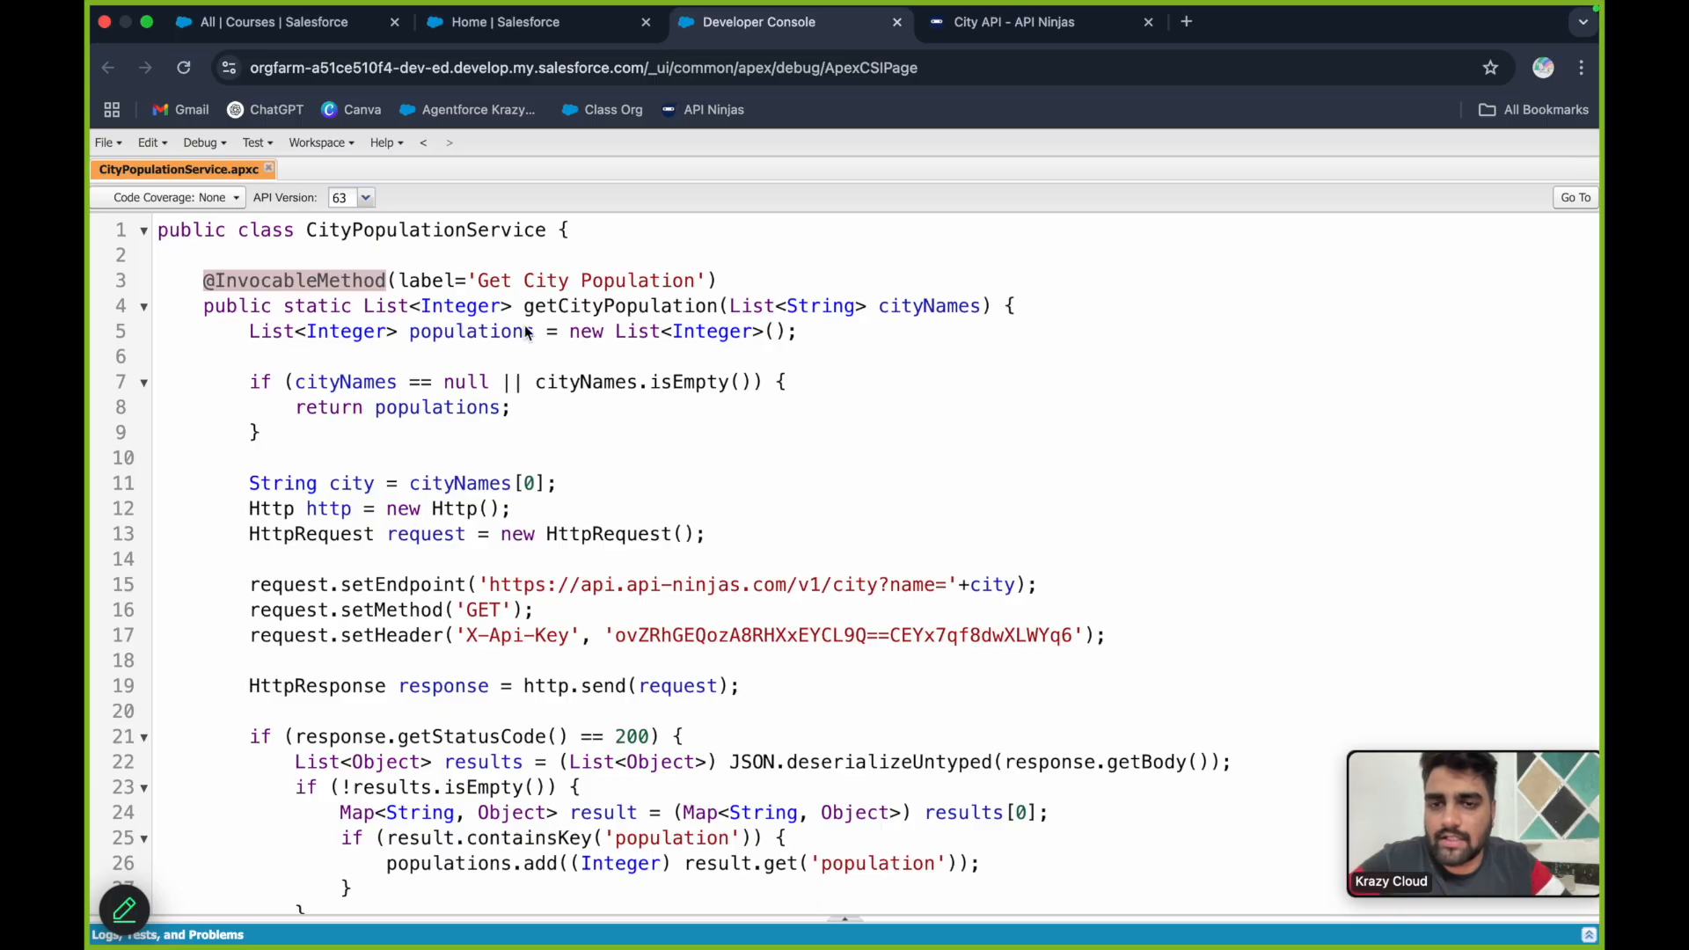
{"action": "double_click", "coordinate": [924, 307]}
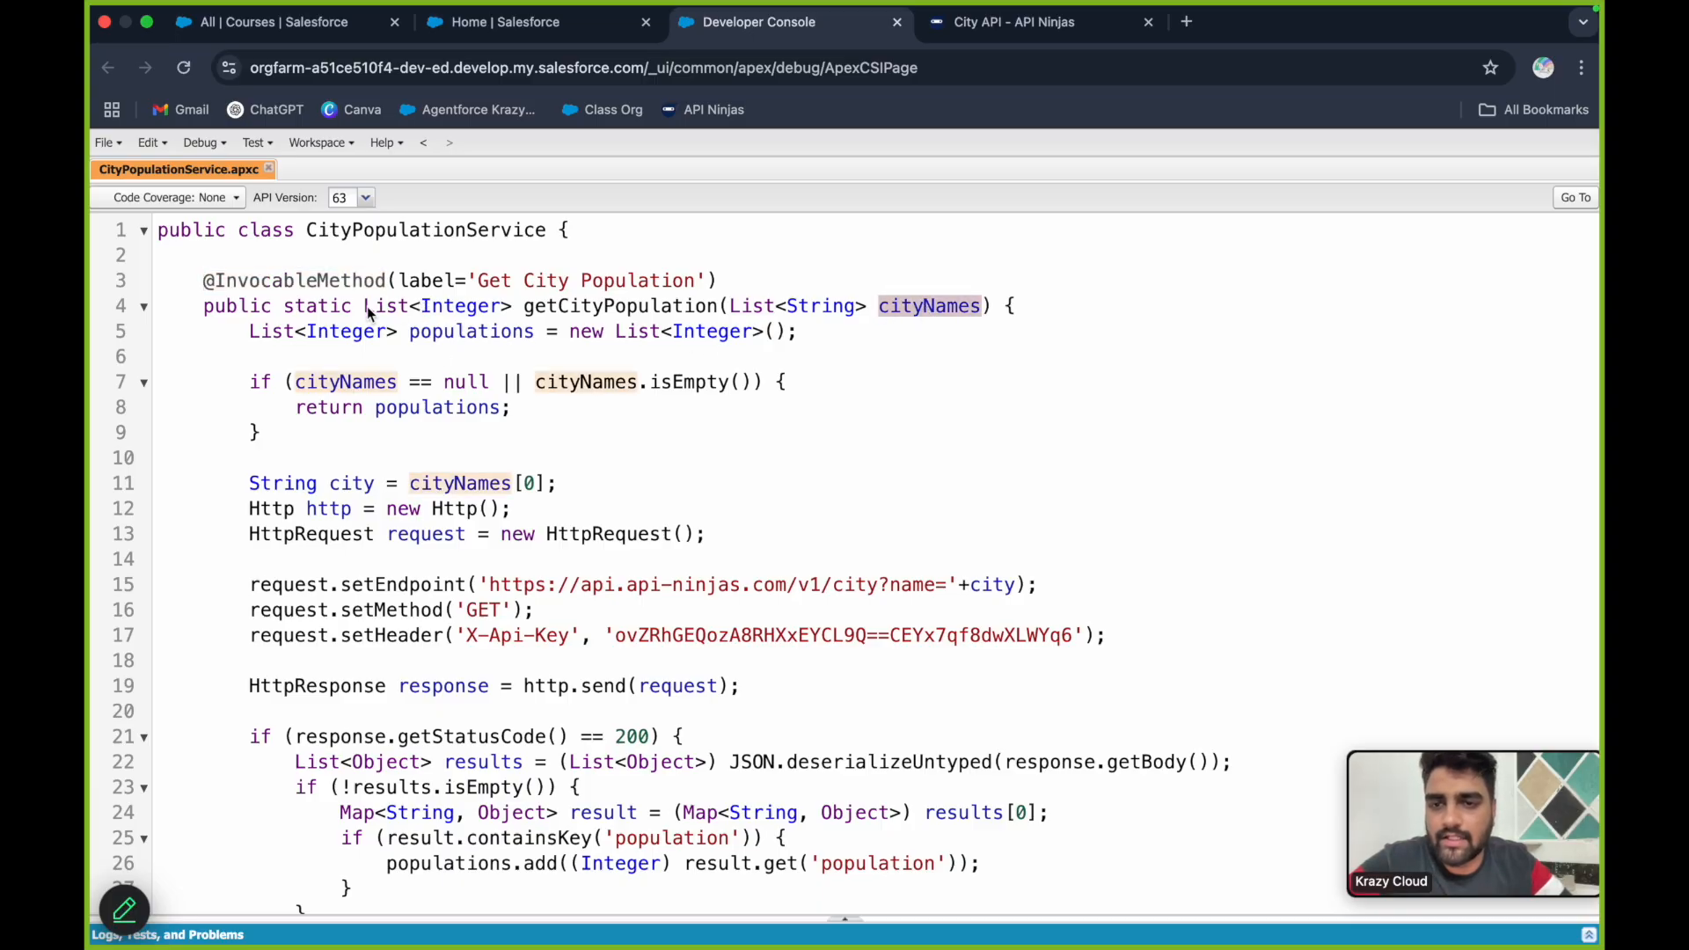
{"action": "left_click_drag", "start_coordinate": [364, 308], "coordinate": [510, 309]}
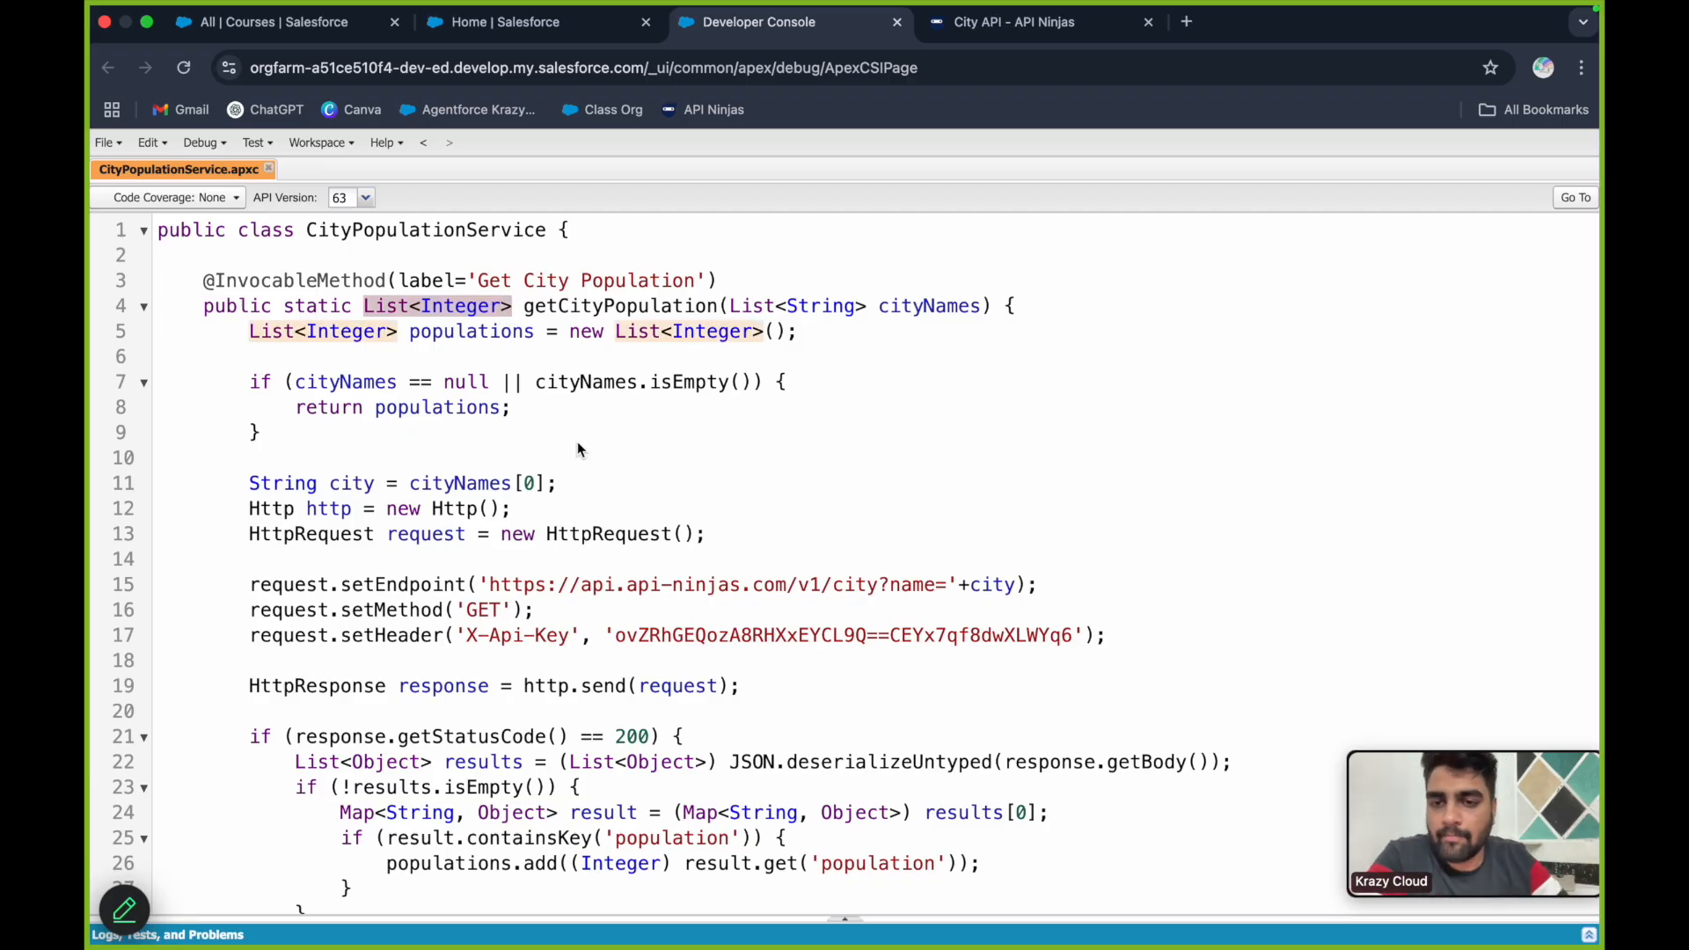
{"action": "scroll", "coordinate": [577, 445], "scroll_direction": "down", "scroll_amount": 5}
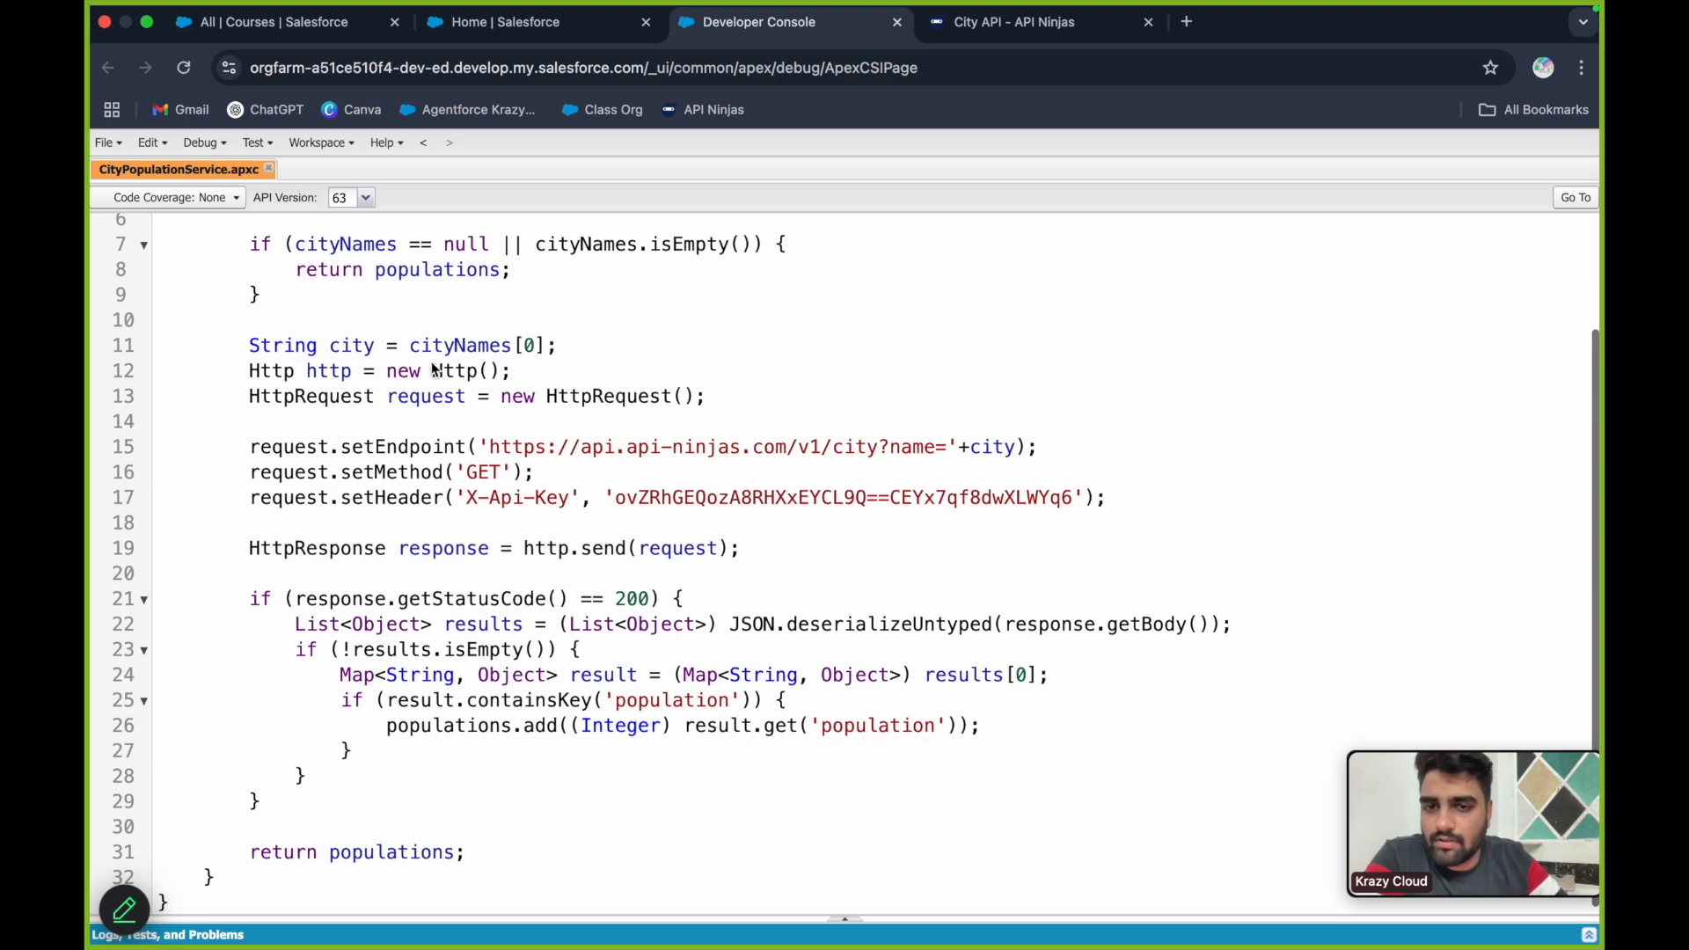
{"action": "scroll", "coordinate": [527, 365], "scroll_direction": "up", "scroll_amount": 5}
Check the city segment of the endpoint URL in the City API documentation and return to the Developer Console
{"action": "left_click", "coordinate": [1033, 33]}
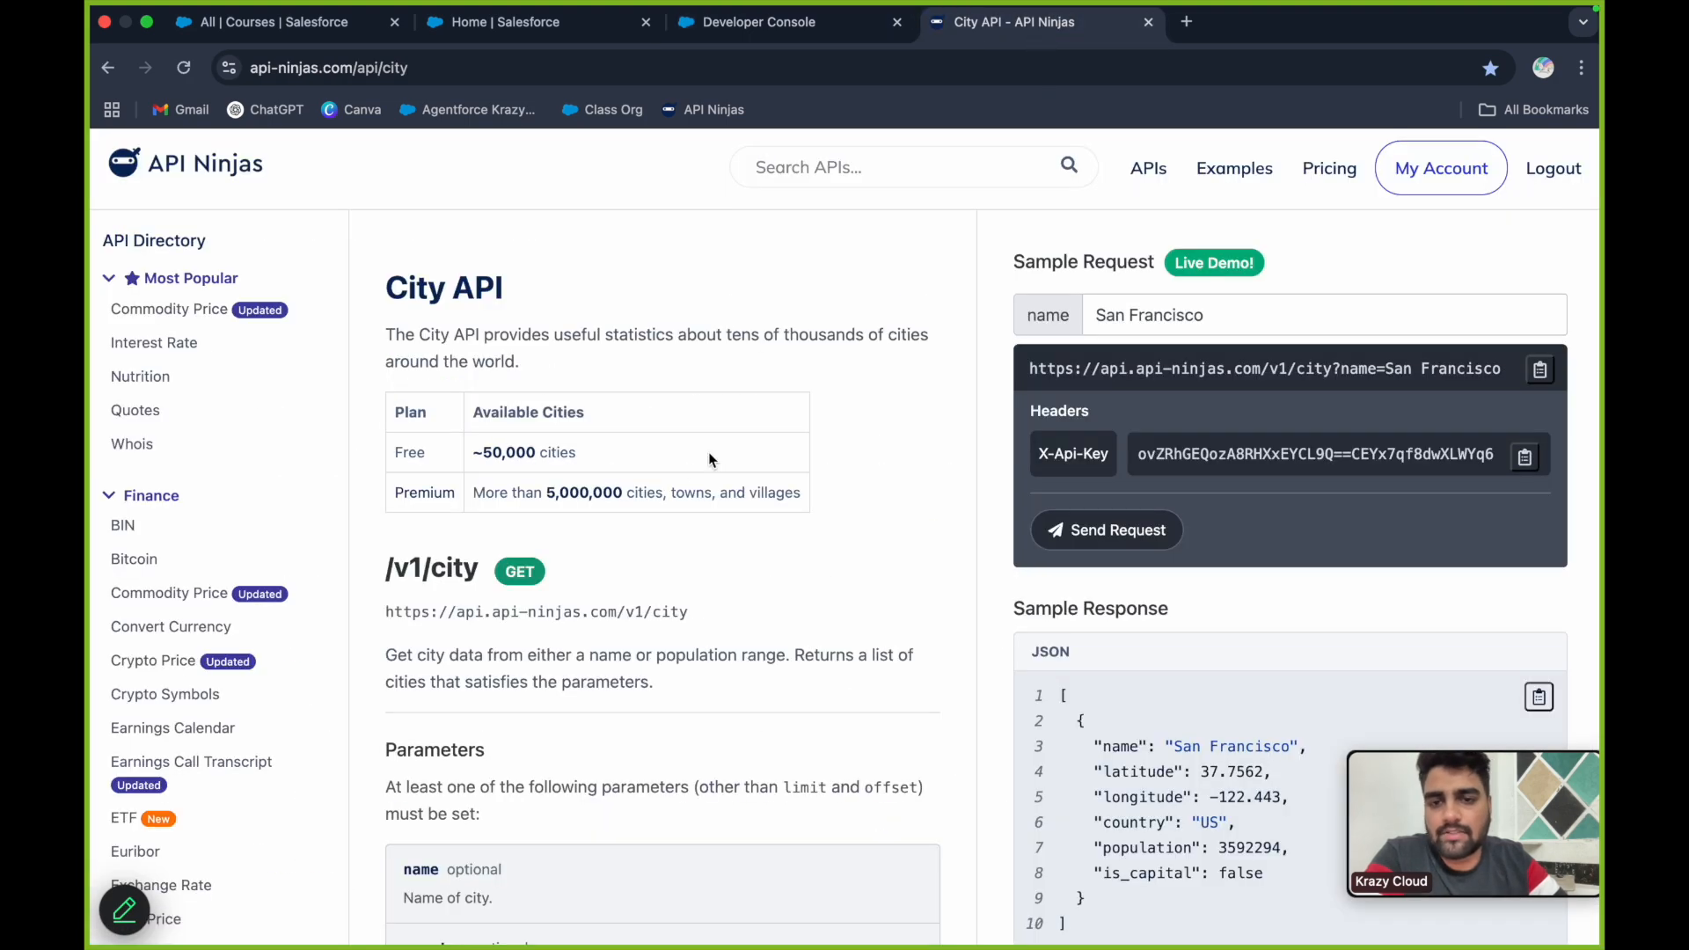
{"action": "double_click", "coordinate": [668, 612]}
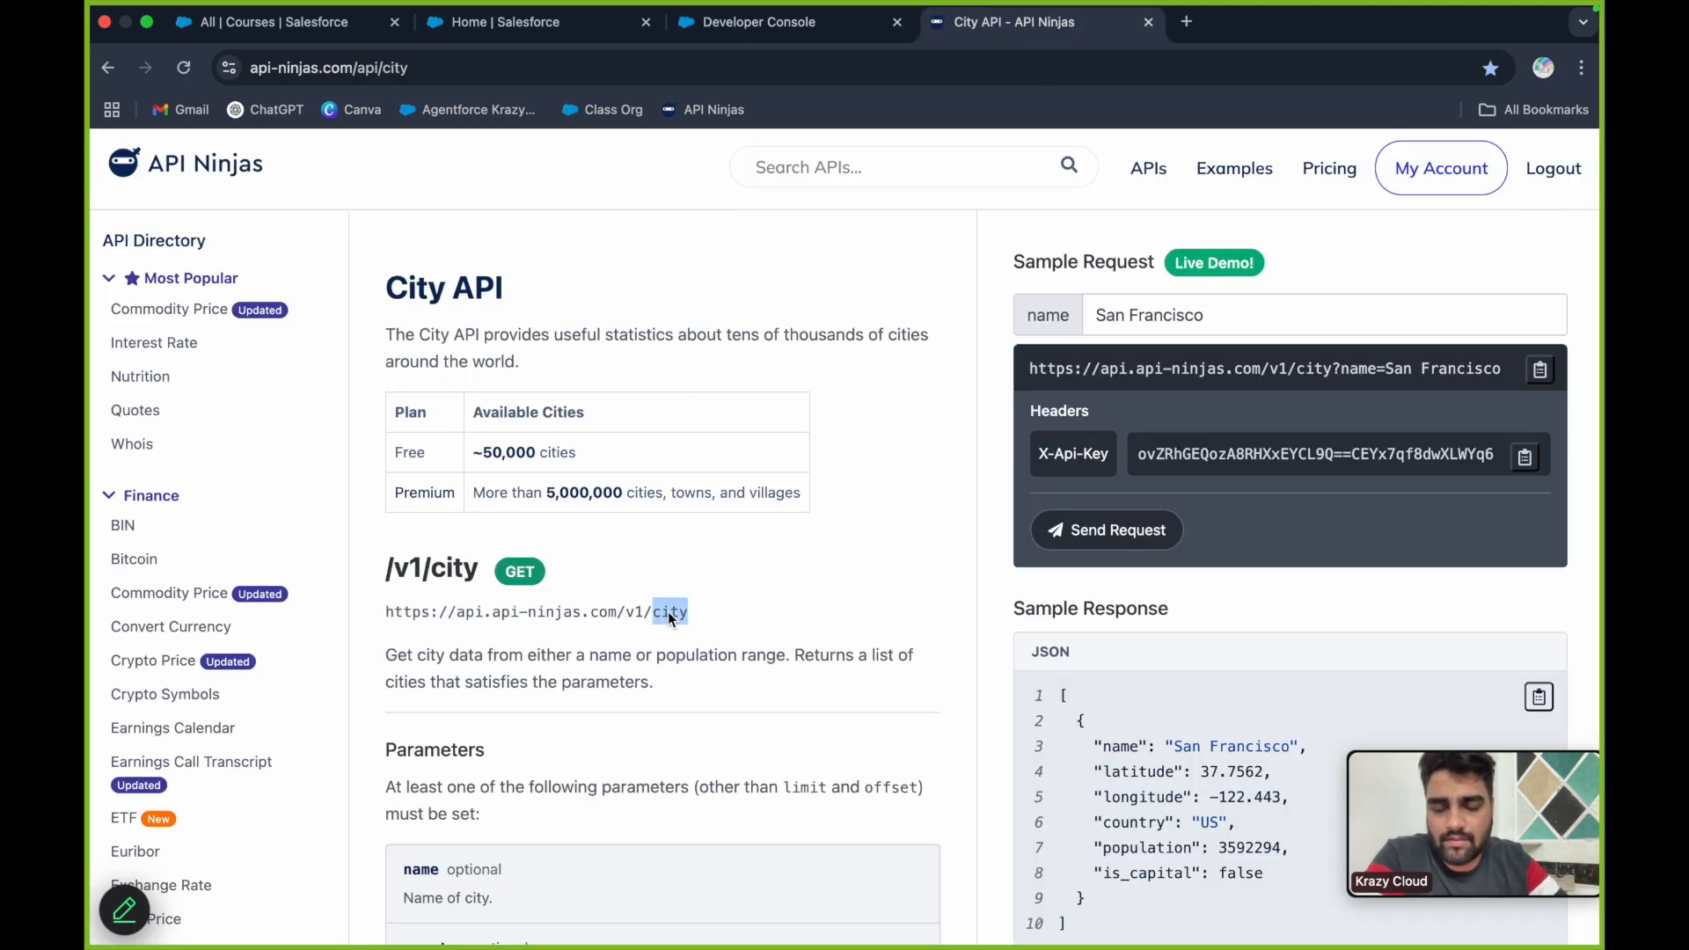
{"action": "left_click", "coordinate": [759, 26]}
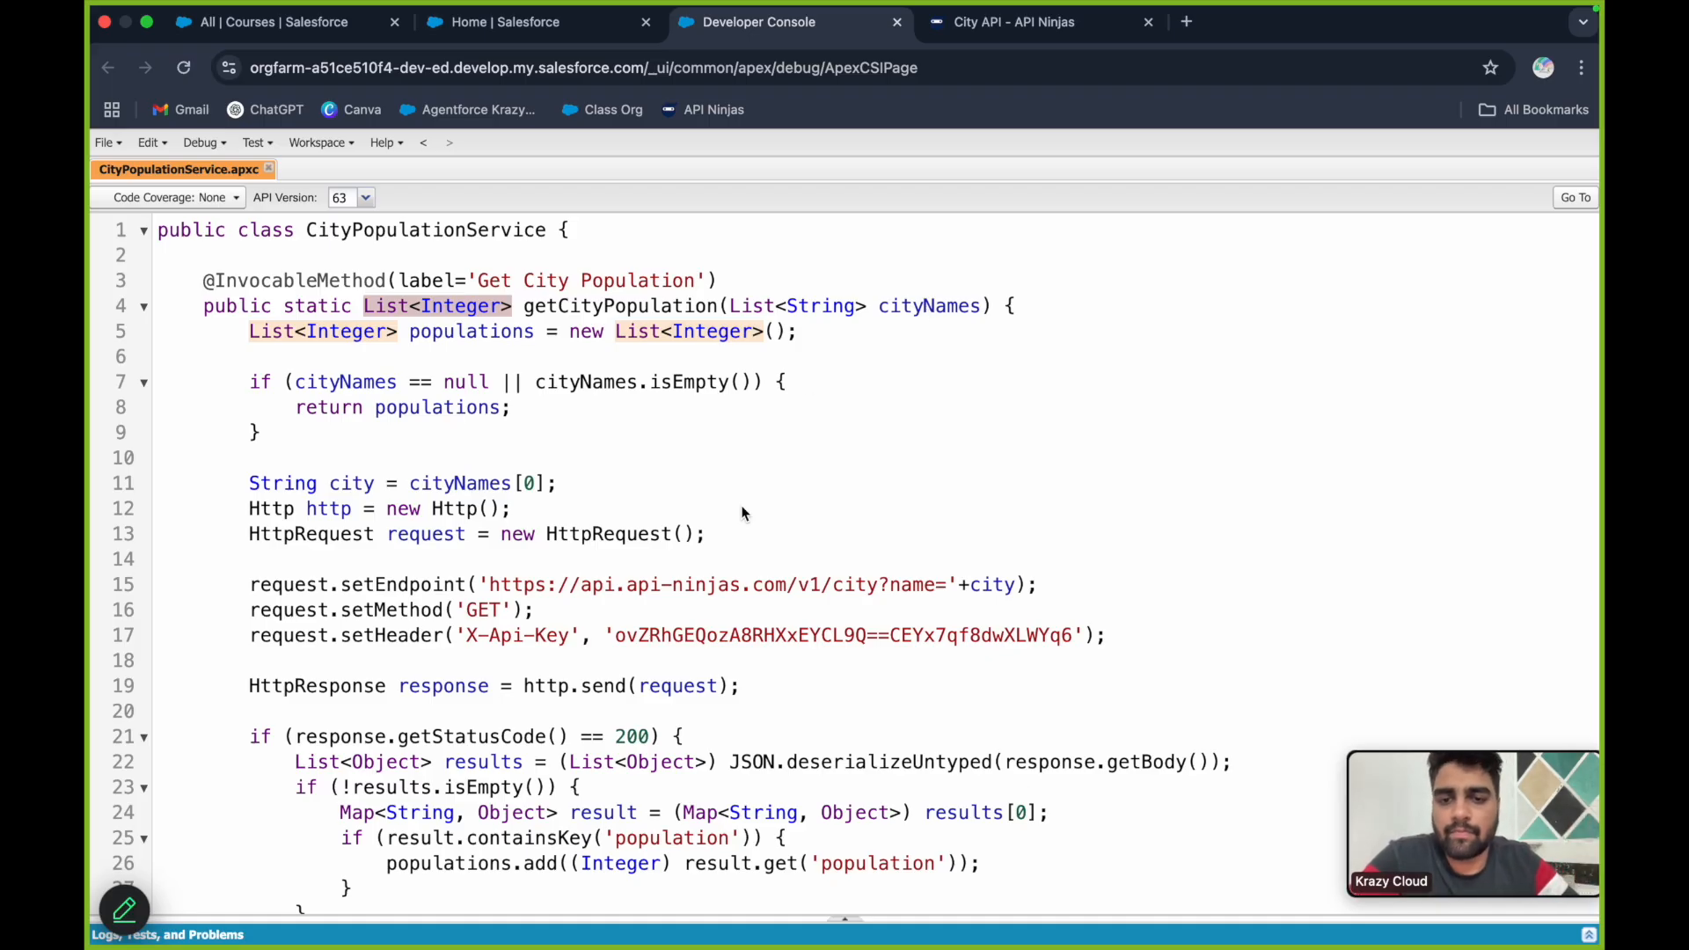
Examine the Http, HttpRequest and setEndpoint lines of the class and compare the endpoint with the City API documentation
{"action": "scroll", "coordinate": [743, 510], "scroll_direction": "down", "scroll_amount": 3}
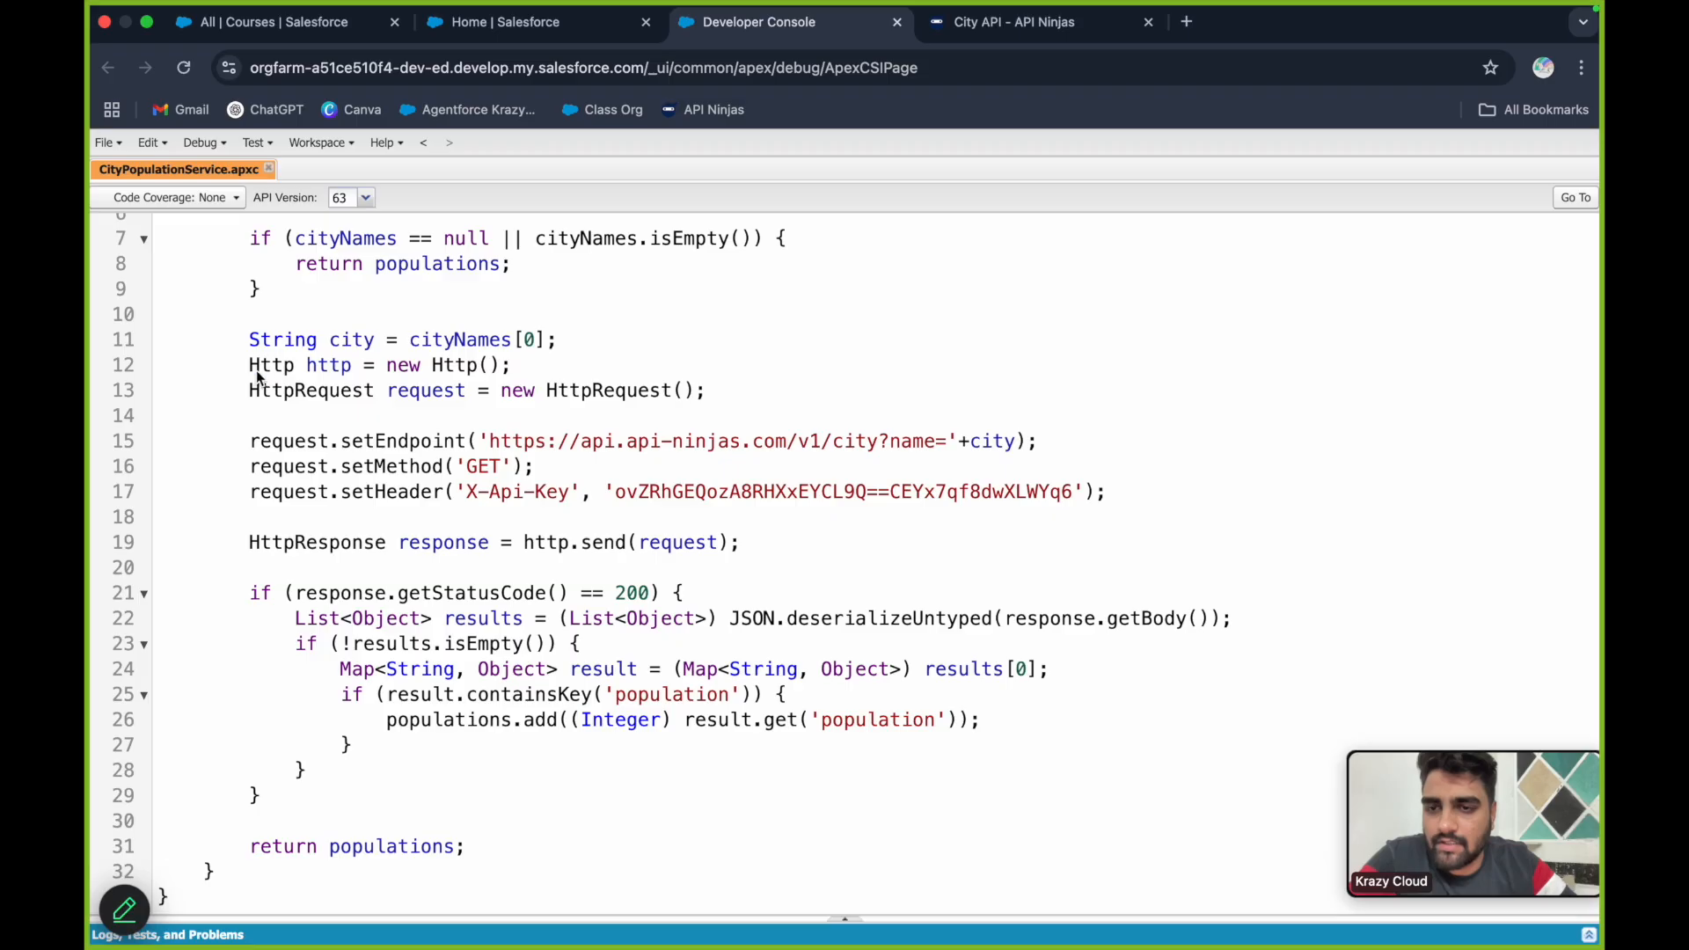
{"action": "left_click_drag", "start_coordinate": [250, 368], "coordinate": [514, 368]}
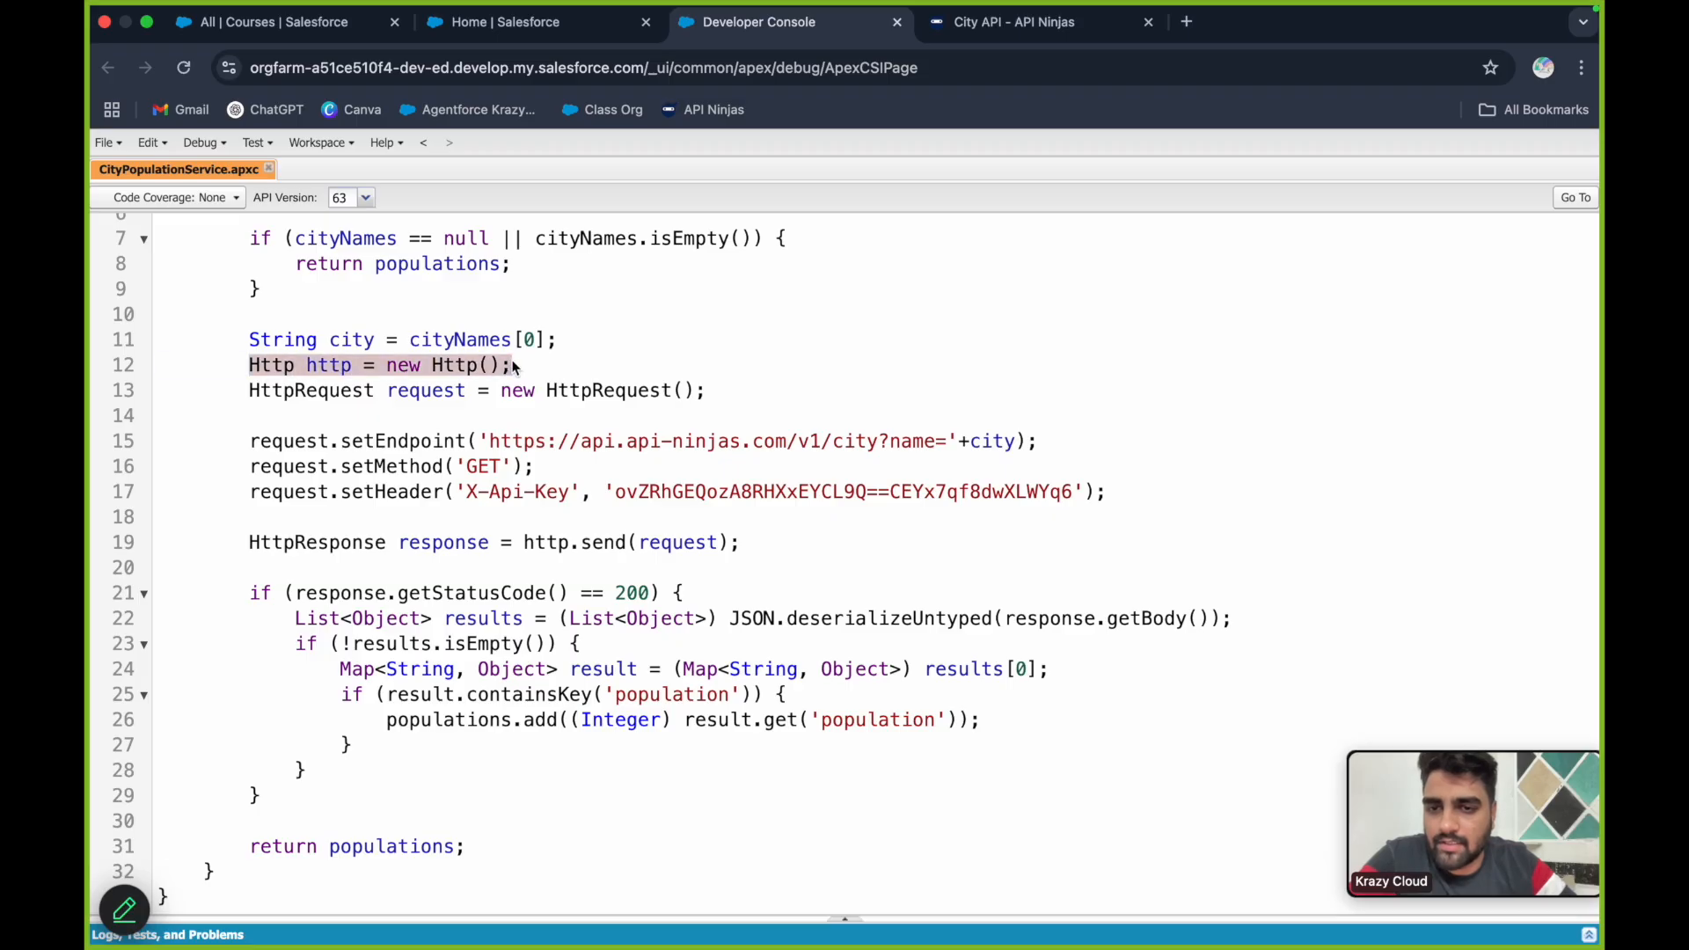
{"action": "double_click", "coordinate": [428, 392]}
{"action": "double_click", "coordinate": [403, 443]}
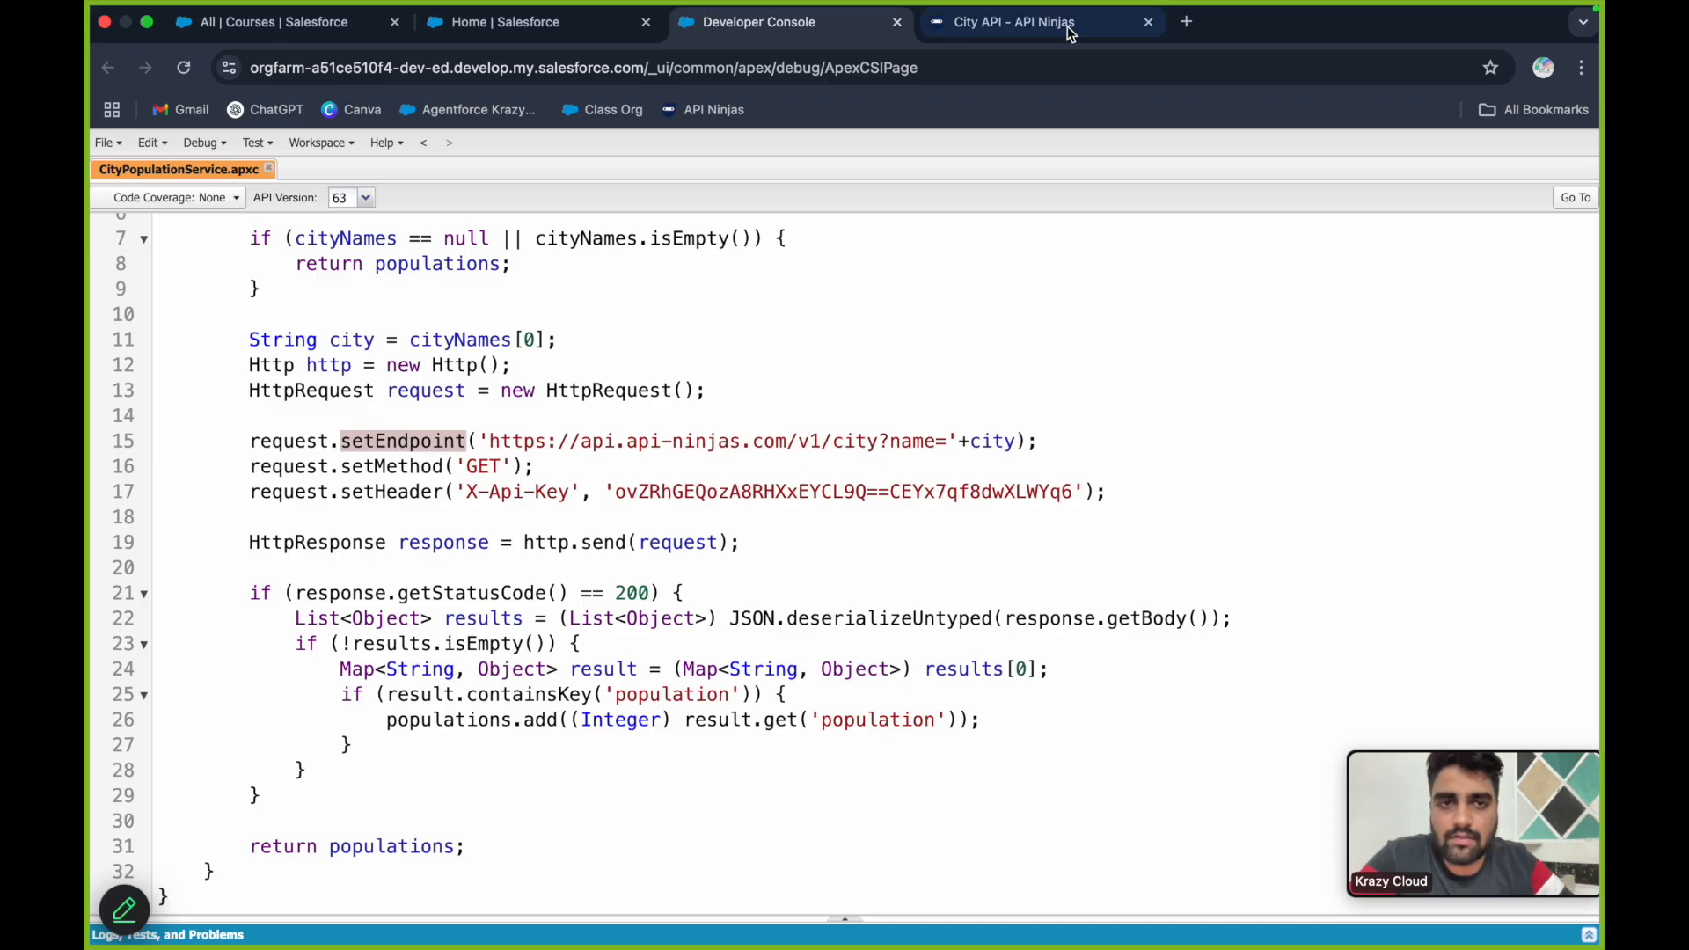
{"action": "left_click", "coordinate": [1037, 25]}
{"action": "left_click", "coordinate": [387, 611]}
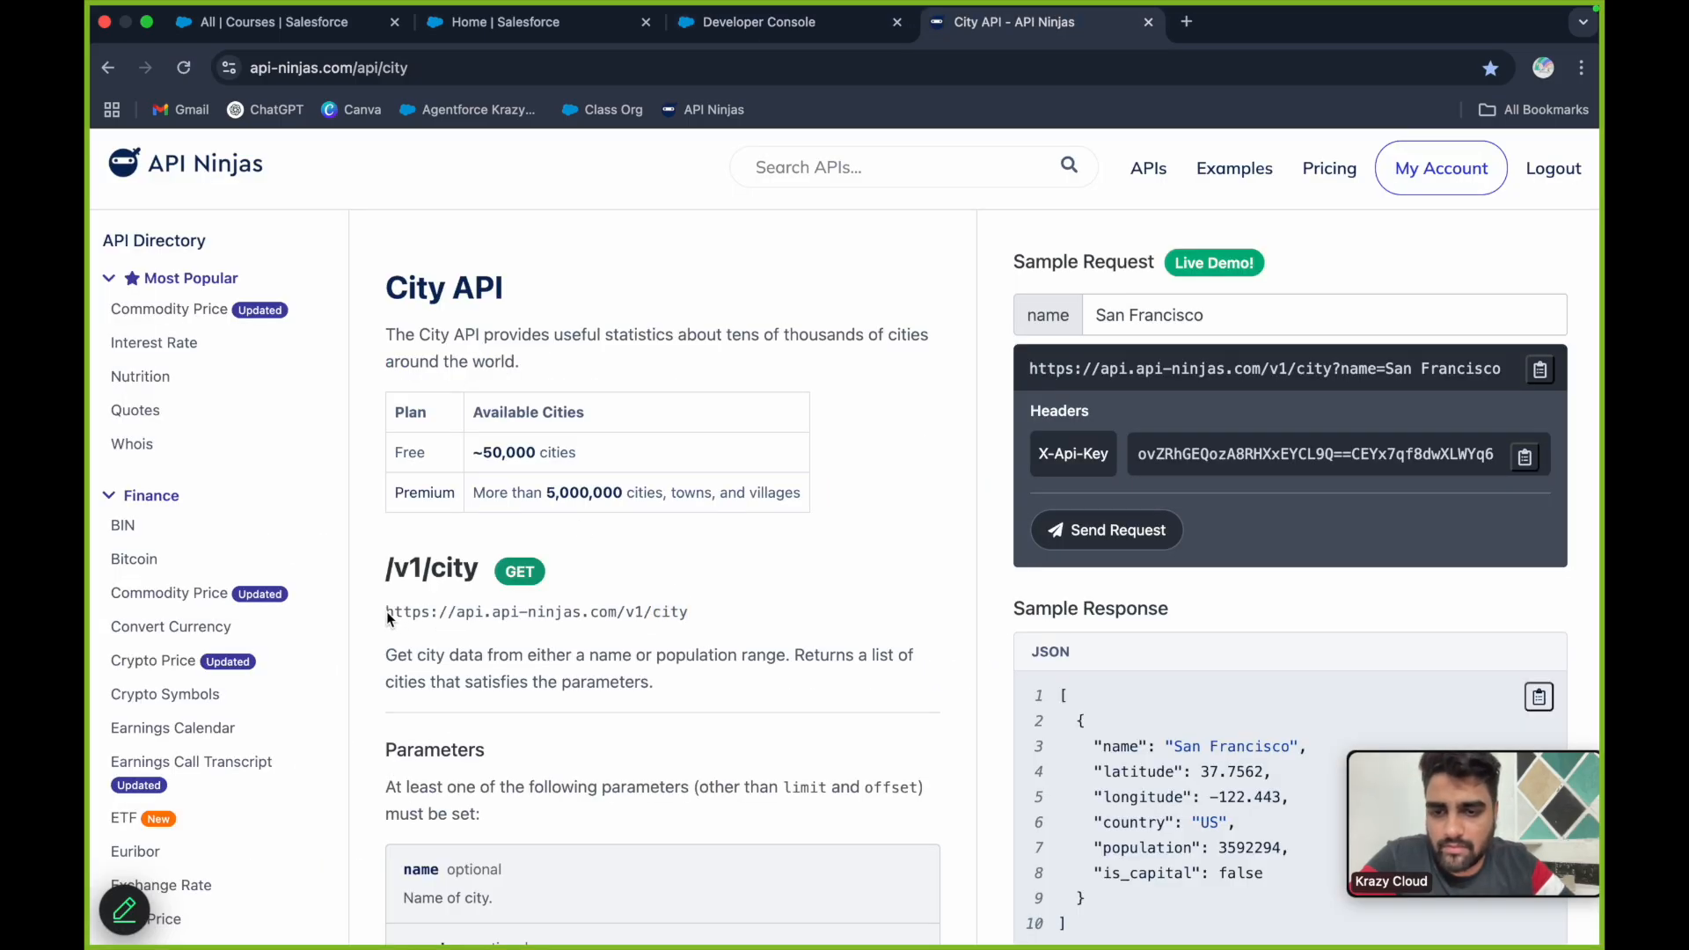
{"action": "left_click", "coordinate": [792, 25]}
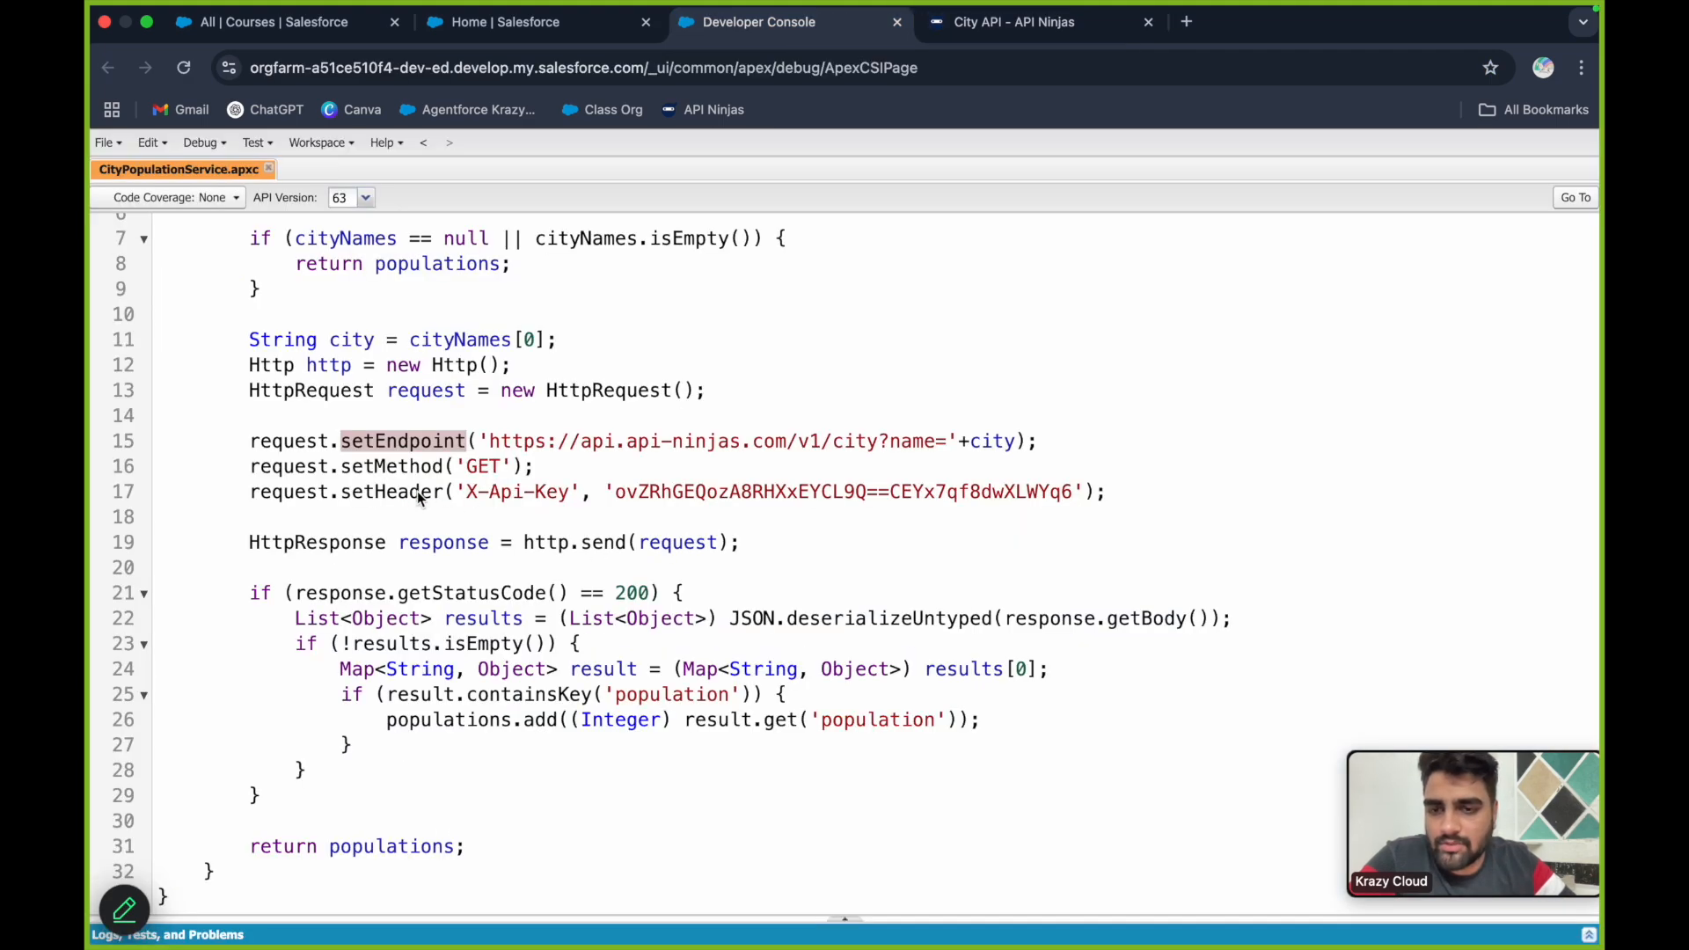
Compare the X-Api-Key header name in the setHeader line with the header in the City API sample request
{"action": "left_click", "coordinate": [401, 495]}
{"action": "left_click_drag", "start_coordinate": [468, 493], "coordinate": [572, 498]}
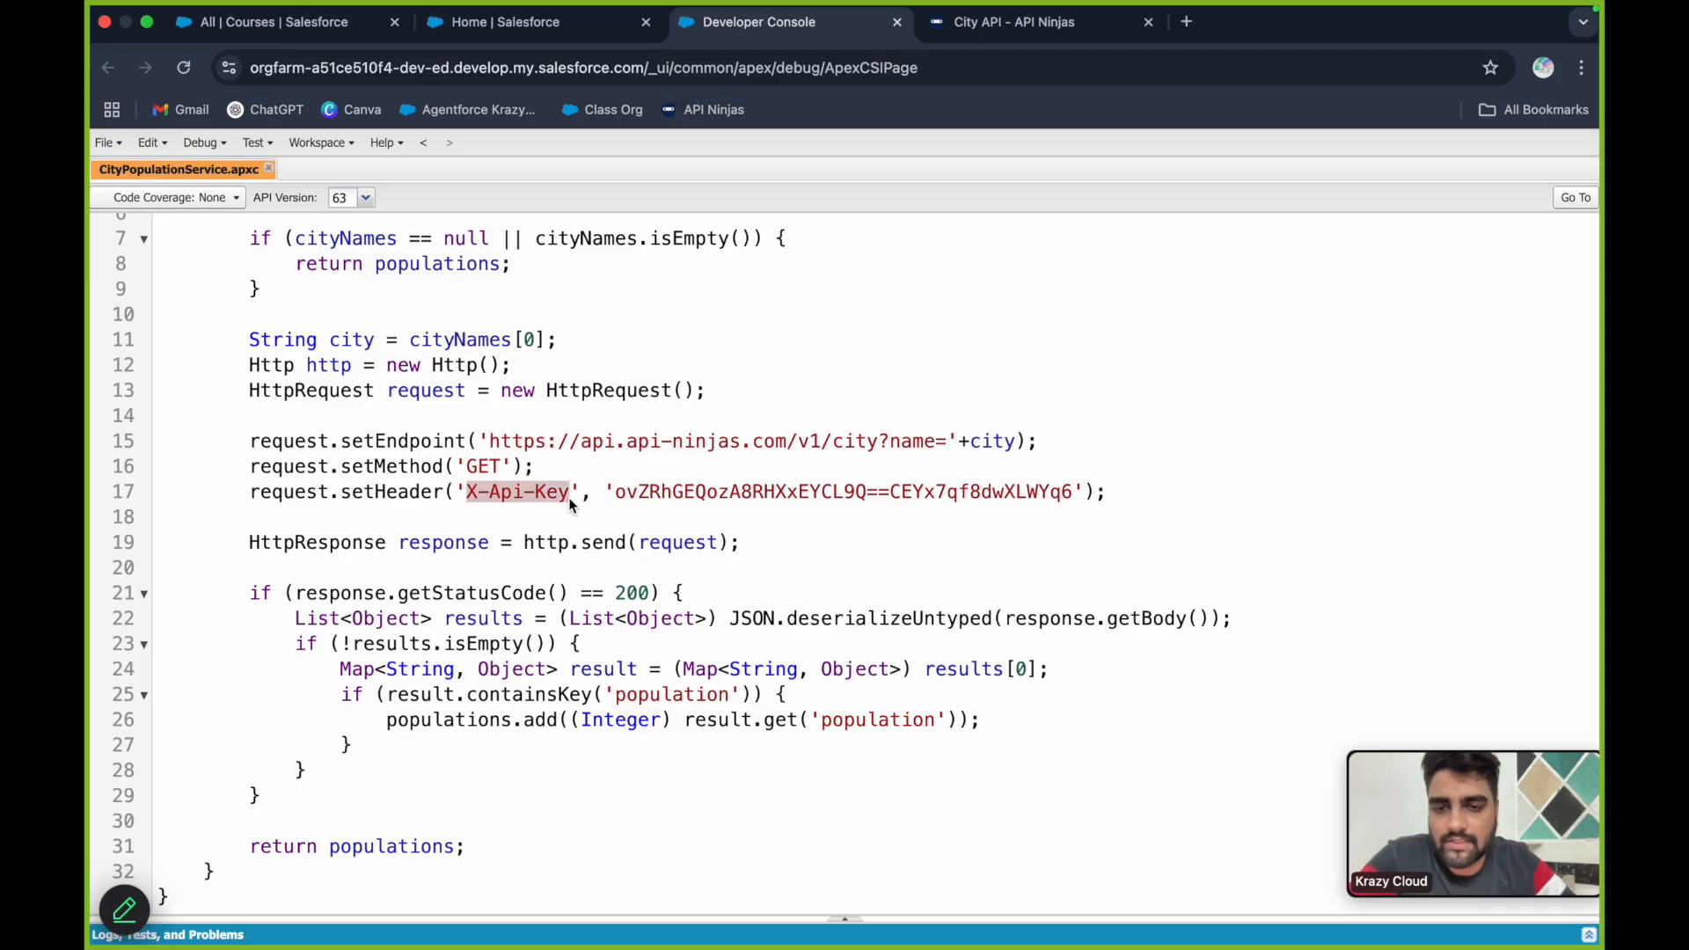
{"action": "left_click", "coordinate": [990, 39]}
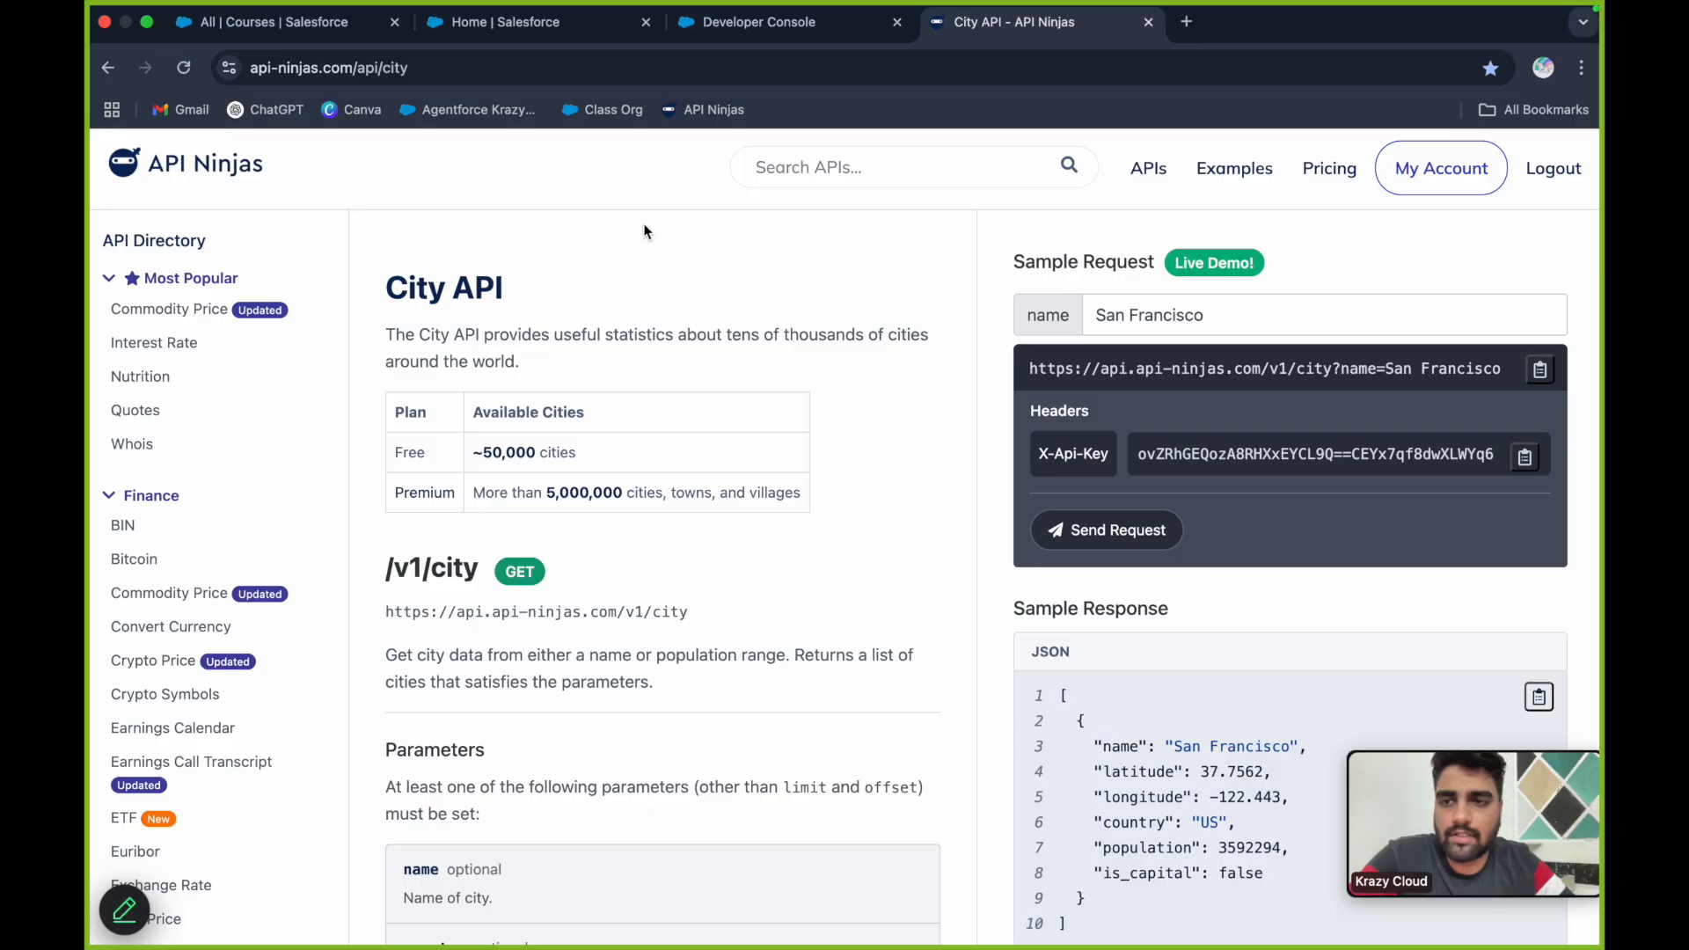
{"action": "left_click_drag", "start_coordinate": [1039, 454], "coordinate": [1115, 459]}
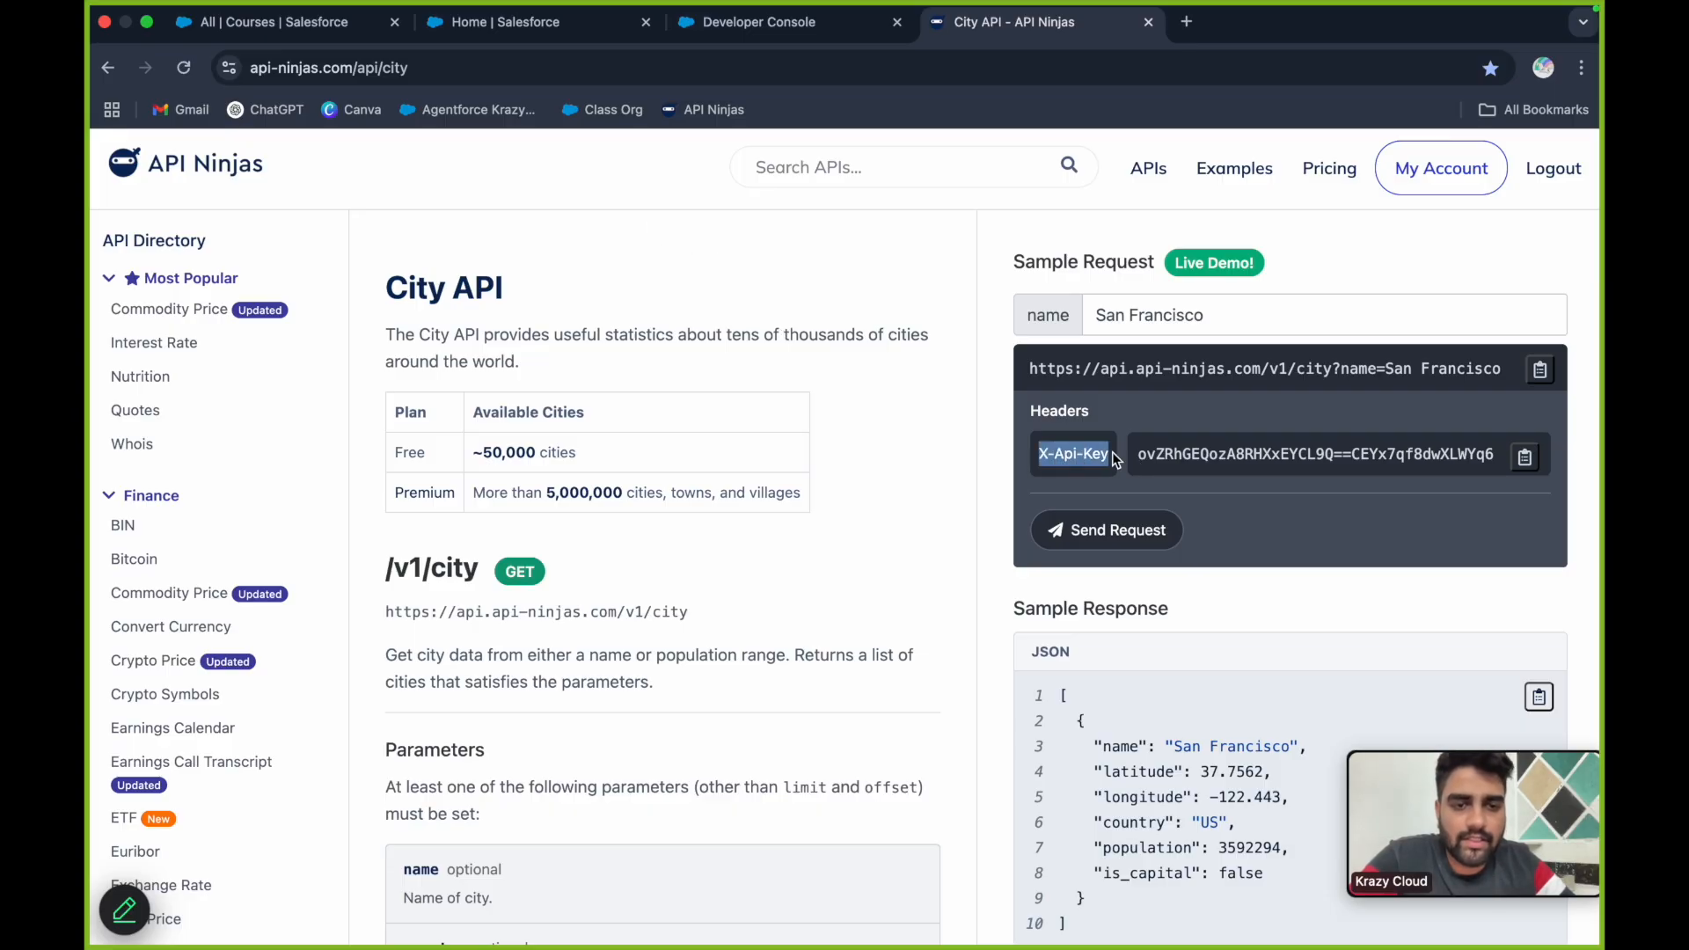
{"action": "left_click", "coordinate": [779, 25]}
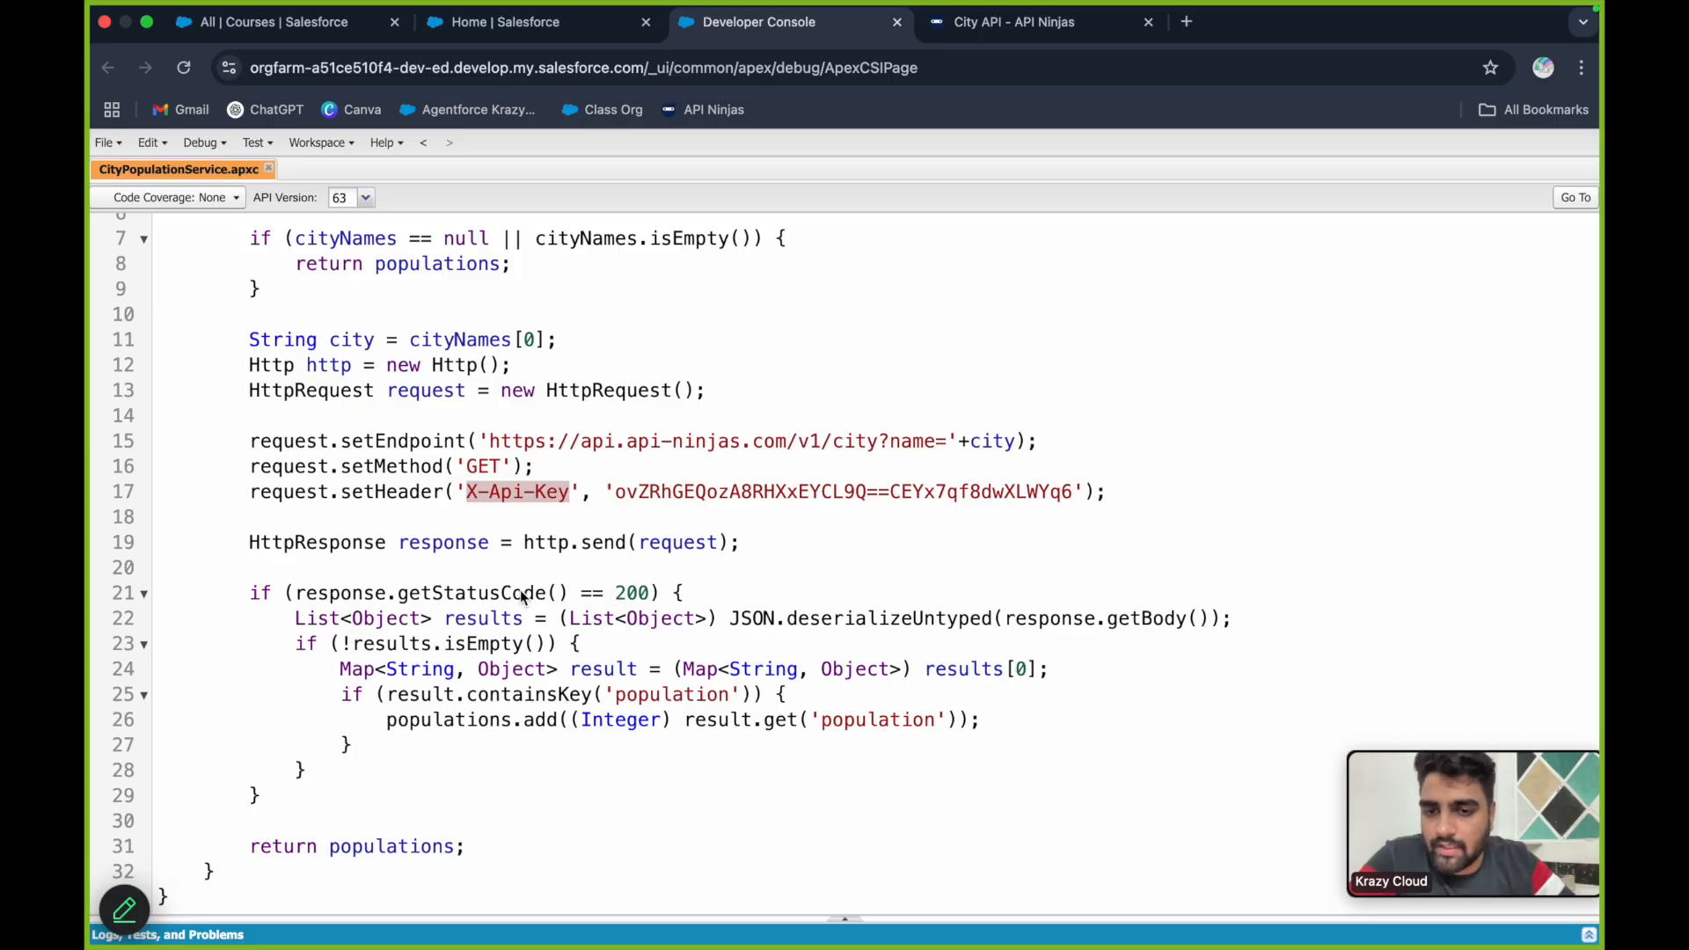
Examine how the code stores the HTTP response, deserializes it into results and adds the value to populations
{"action": "left_click", "coordinate": [427, 543]}
{"action": "double_click", "coordinate": [426, 543]}
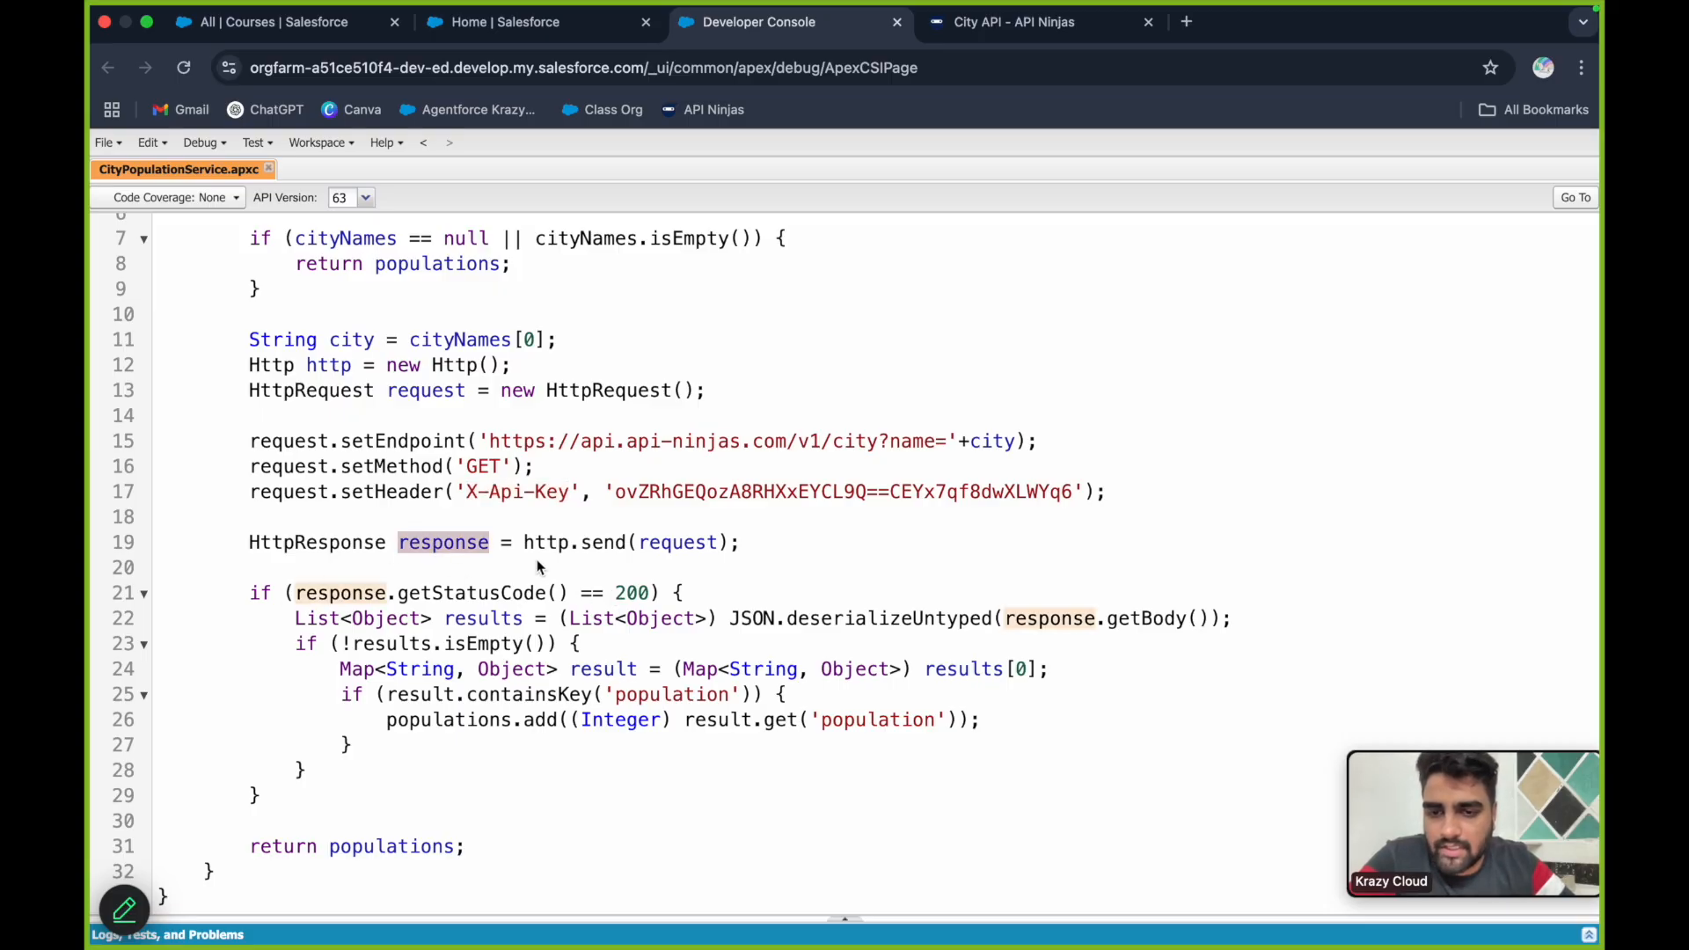
{"action": "double_click", "coordinate": [491, 618]}
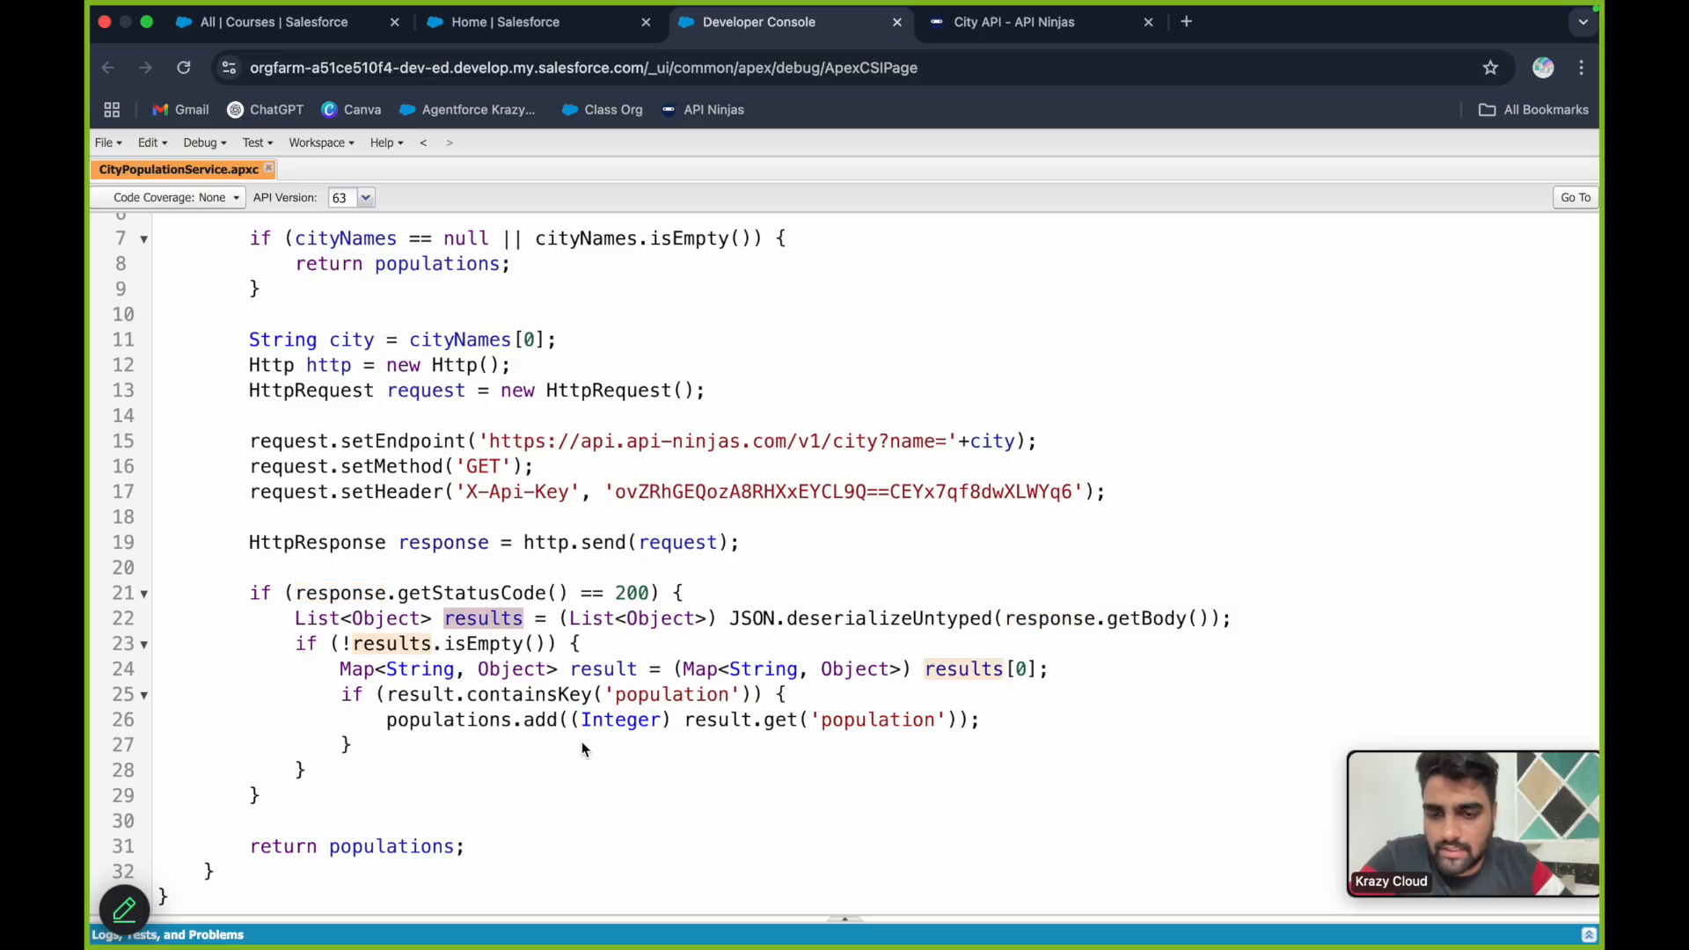
{"action": "double_click", "coordinate": [462, 720]}
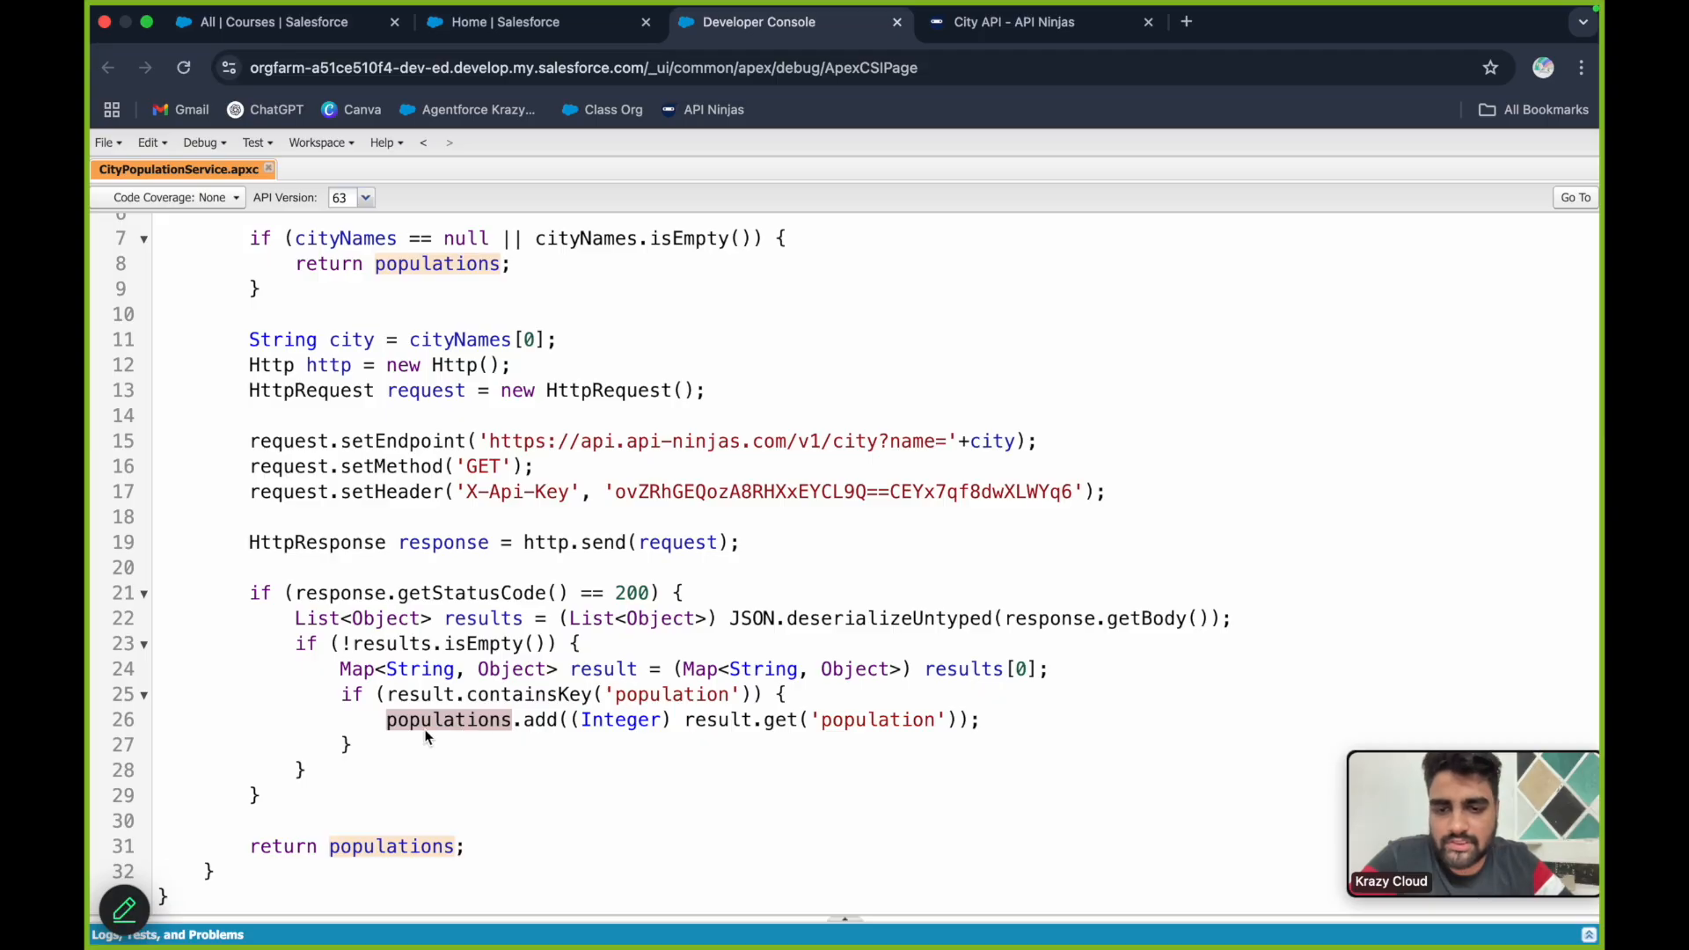
{"action": "left_click", "coordinate": [762, 418]}
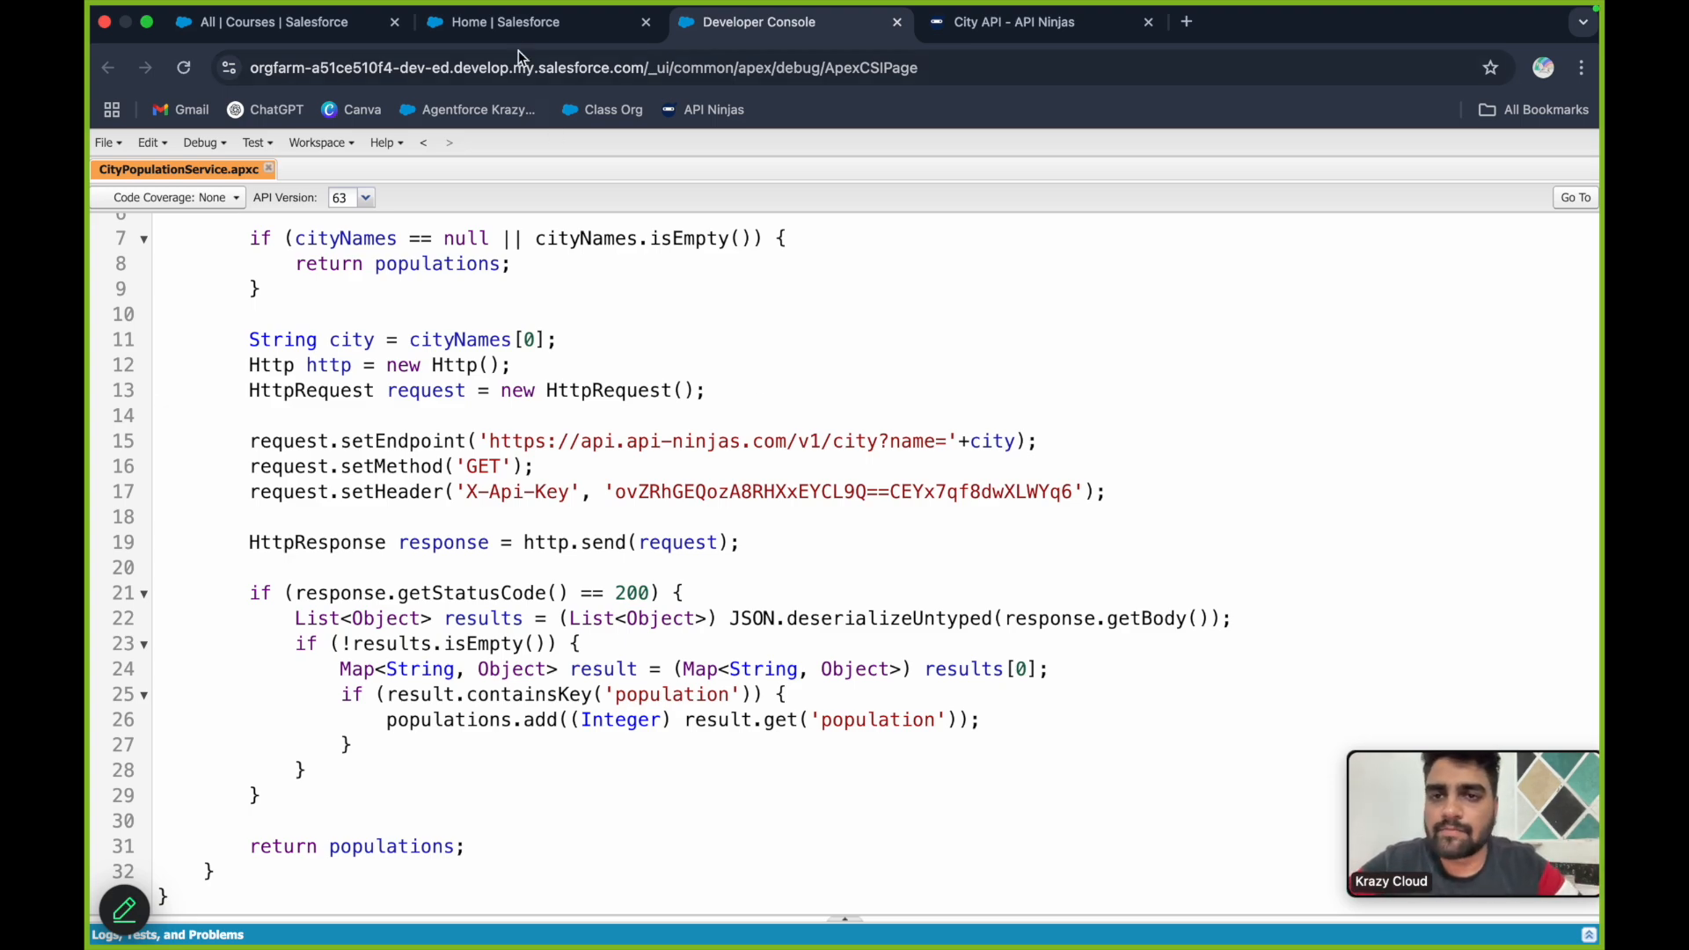
Switch to Salesforce Setup, search for "agent", and open Krazy Cloud Agent from the Agentforce Agents page
{"action": "left_click", "coordinate": [511, 28]}
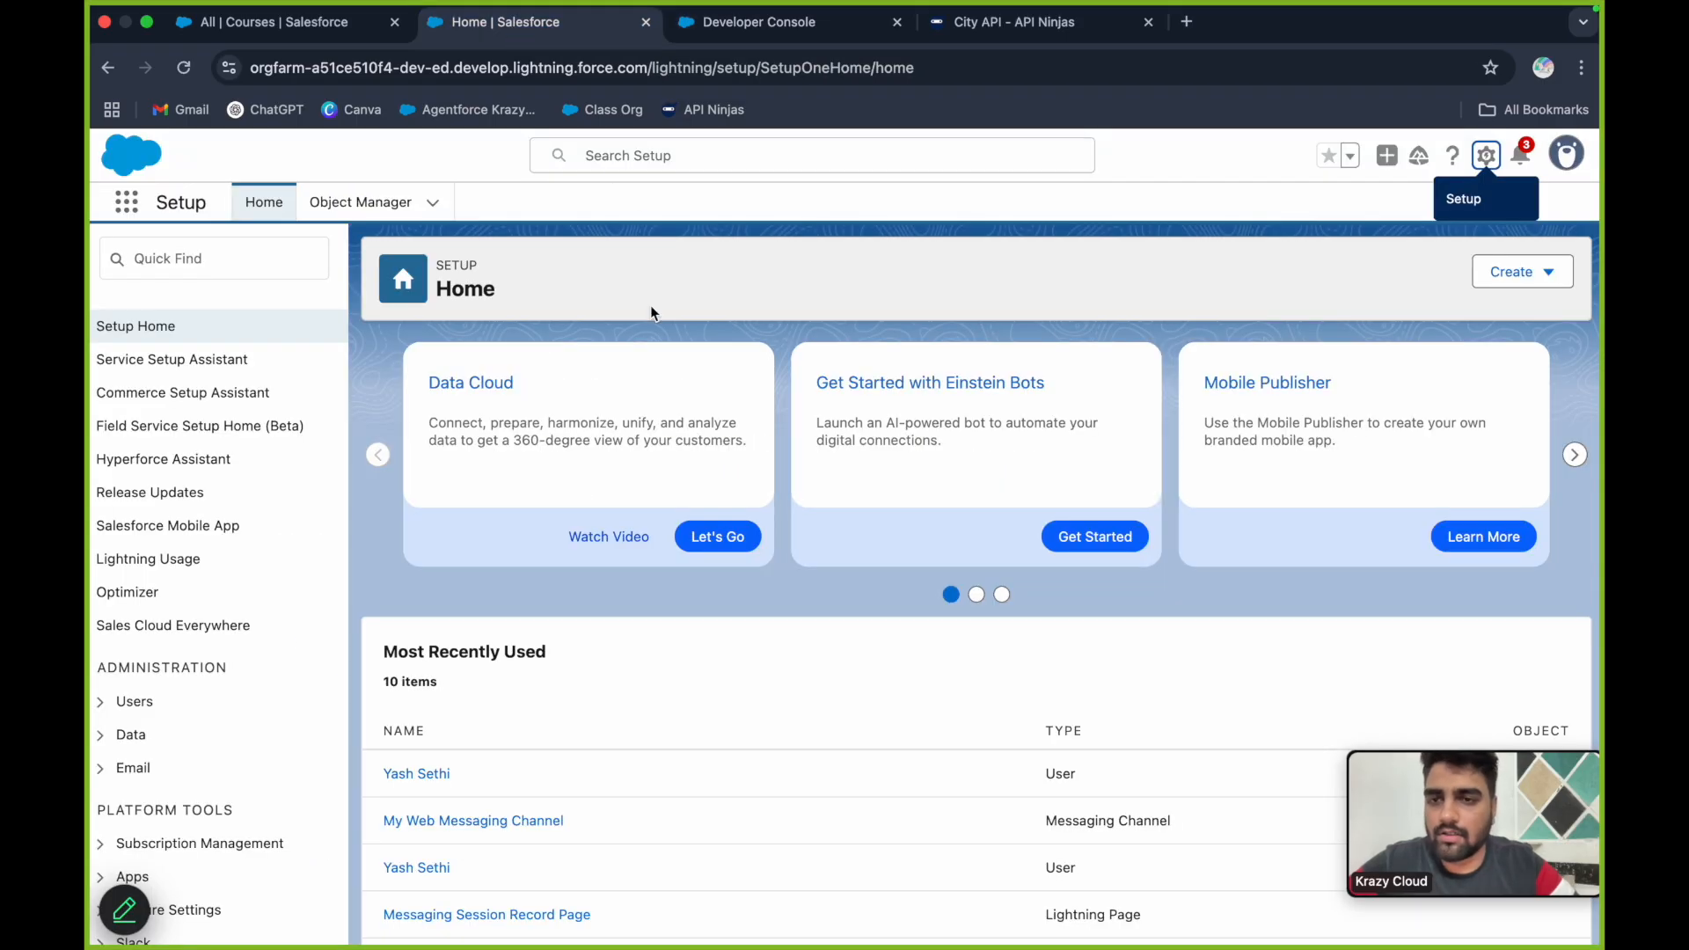
{"action": "left_click", "coordinate": [292, 262]}
{"action": "type", "text": "agrent"}
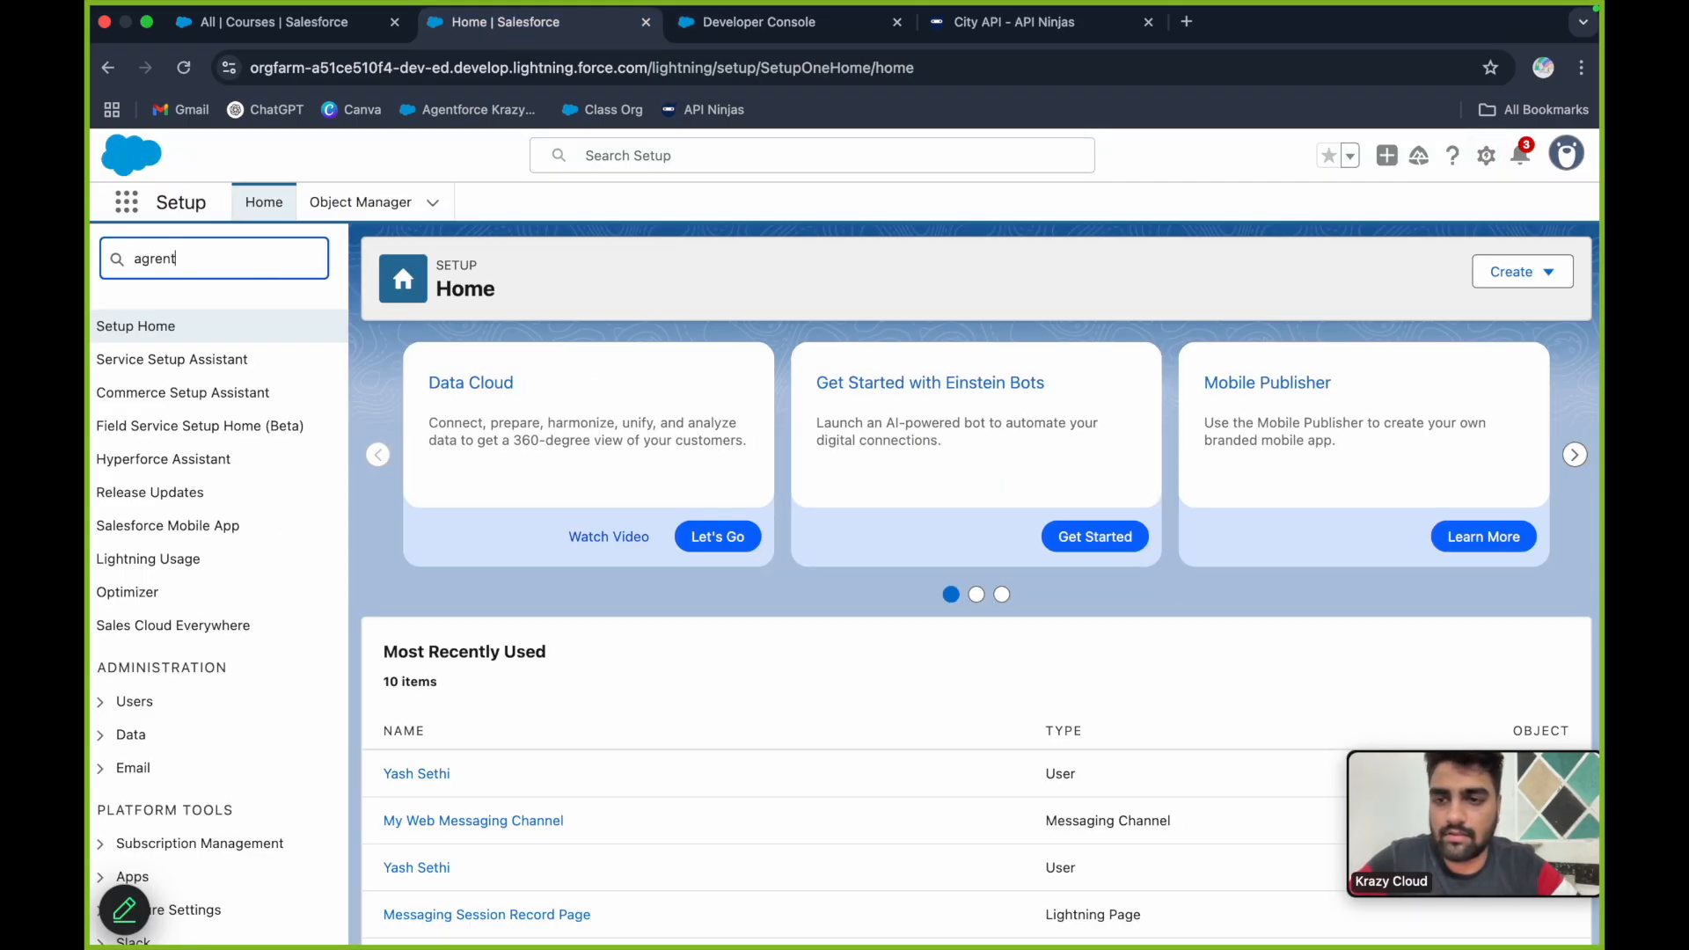
{"action": "key", "text": "BackSpace"}
{"action": "key", "text": "BackSpace"}
{"action": "key", "text": "BackSpace"}
{"action": "key", "text": "BackSpace"}
{"action": "type", "text": "ent"}
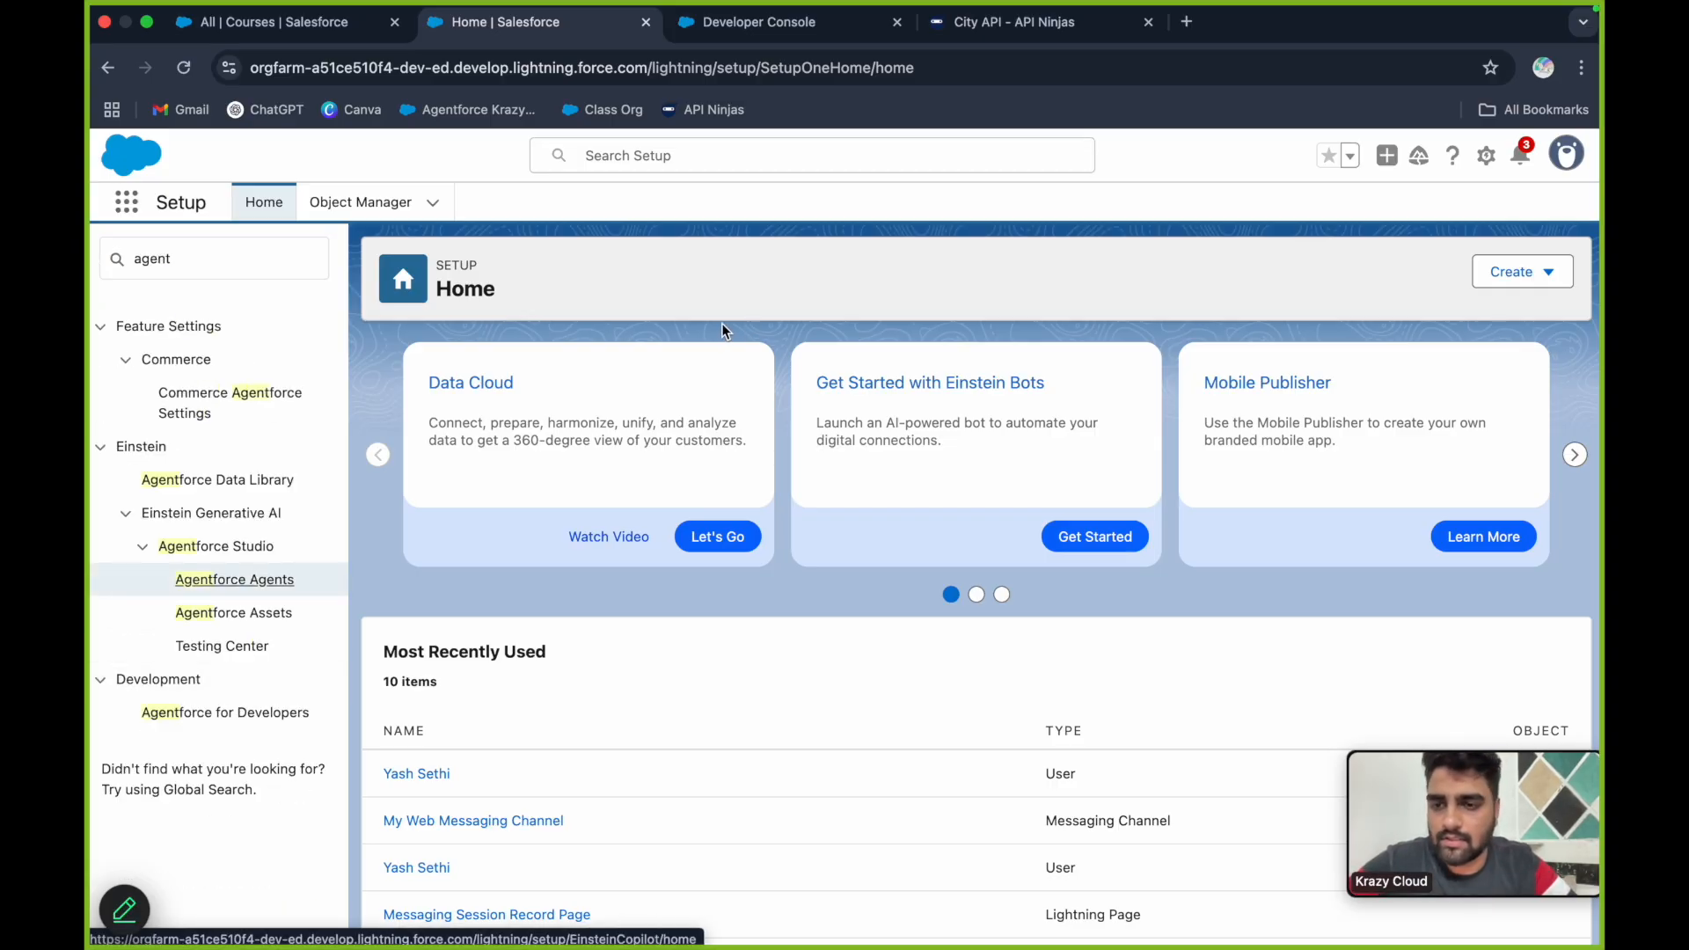
{"action": "scroll", "coordinate": [768, 558], "scroll_direction": "down", "scroll_amount": 3}
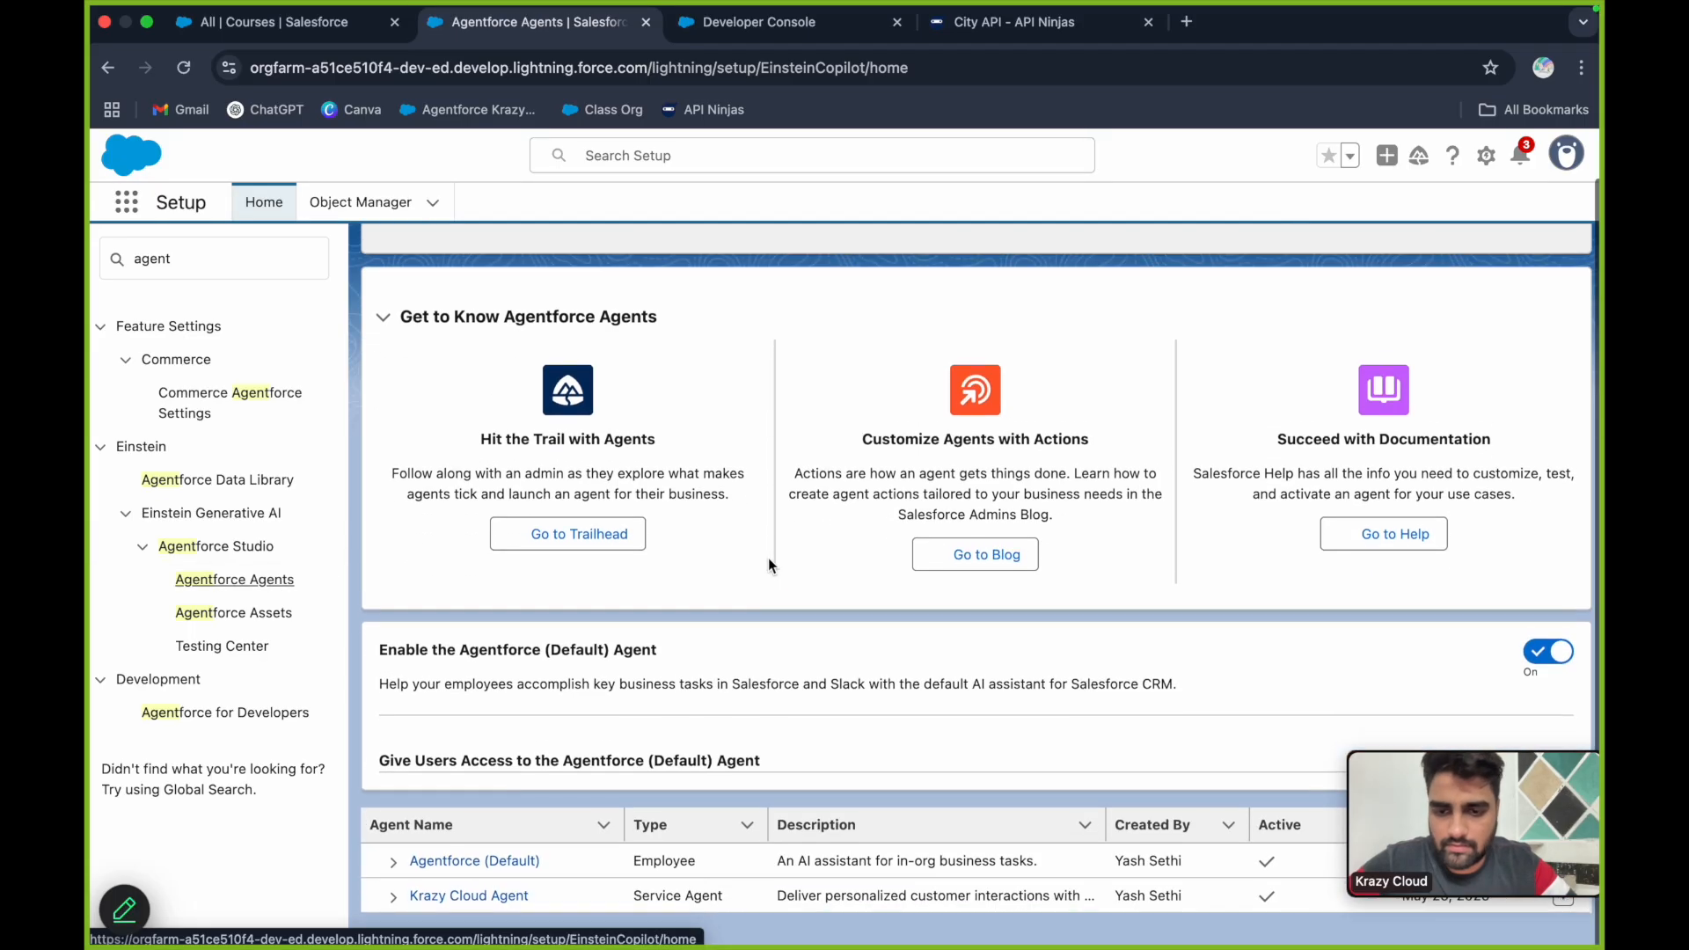
{"action": "left_click", "coordinate": [526, 897]}
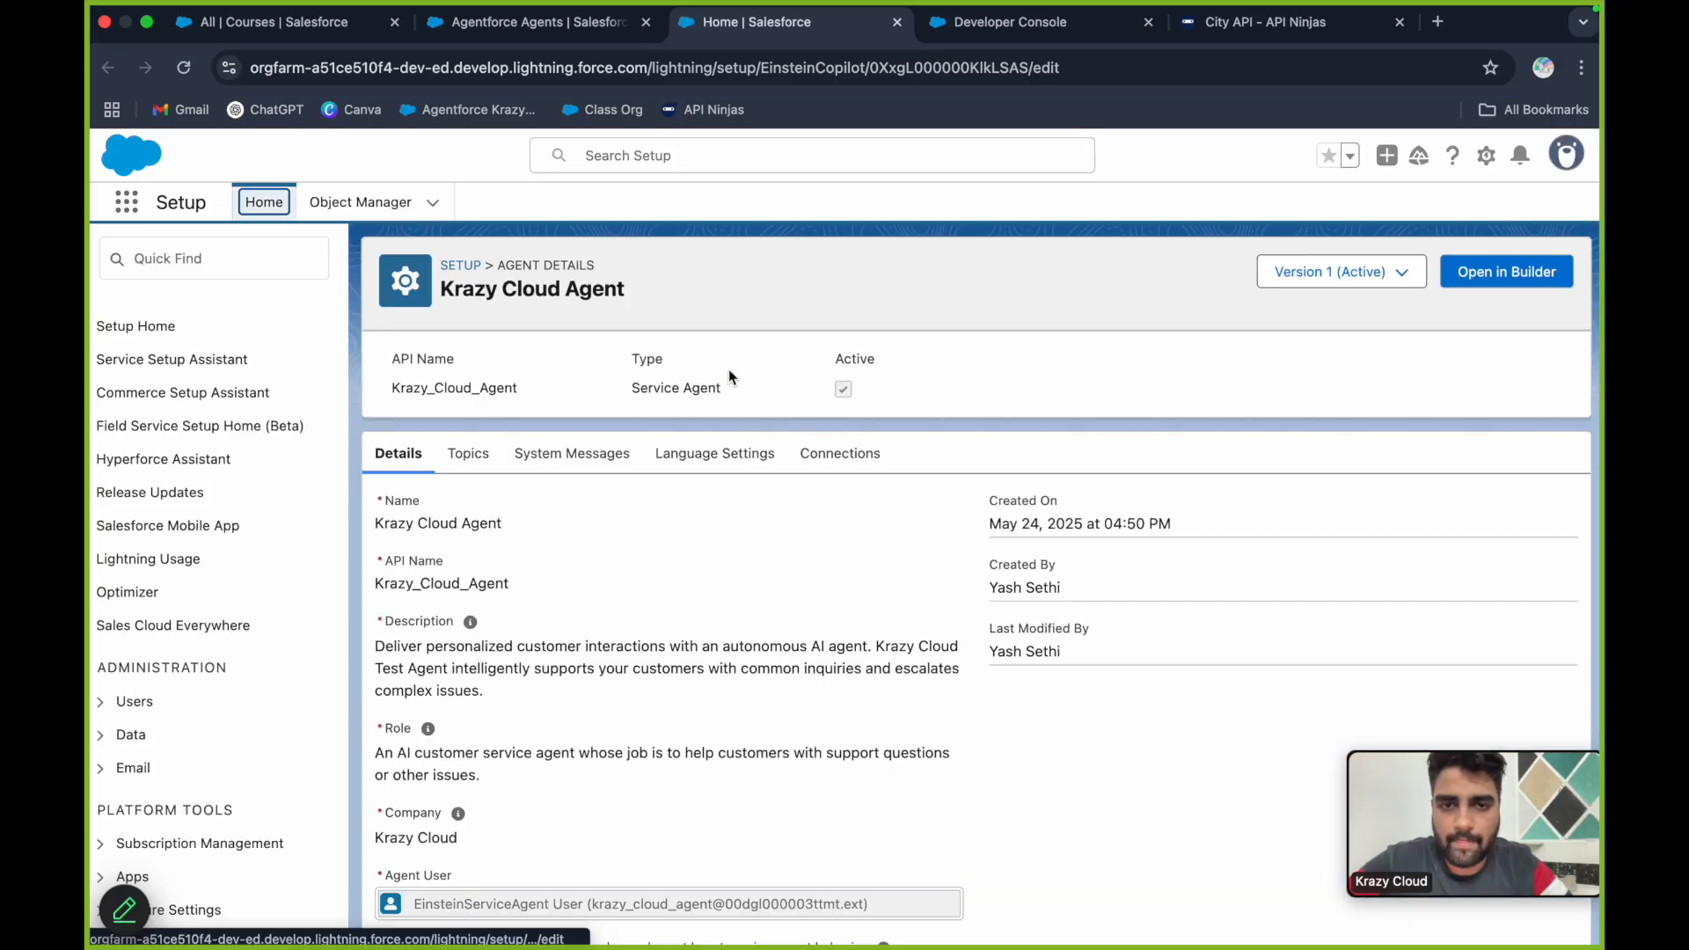
Open Krazy Cloud Agent in Agentforce Builder and deactivate it
{"action": "left_click", "coordinate": [1506, 266]}
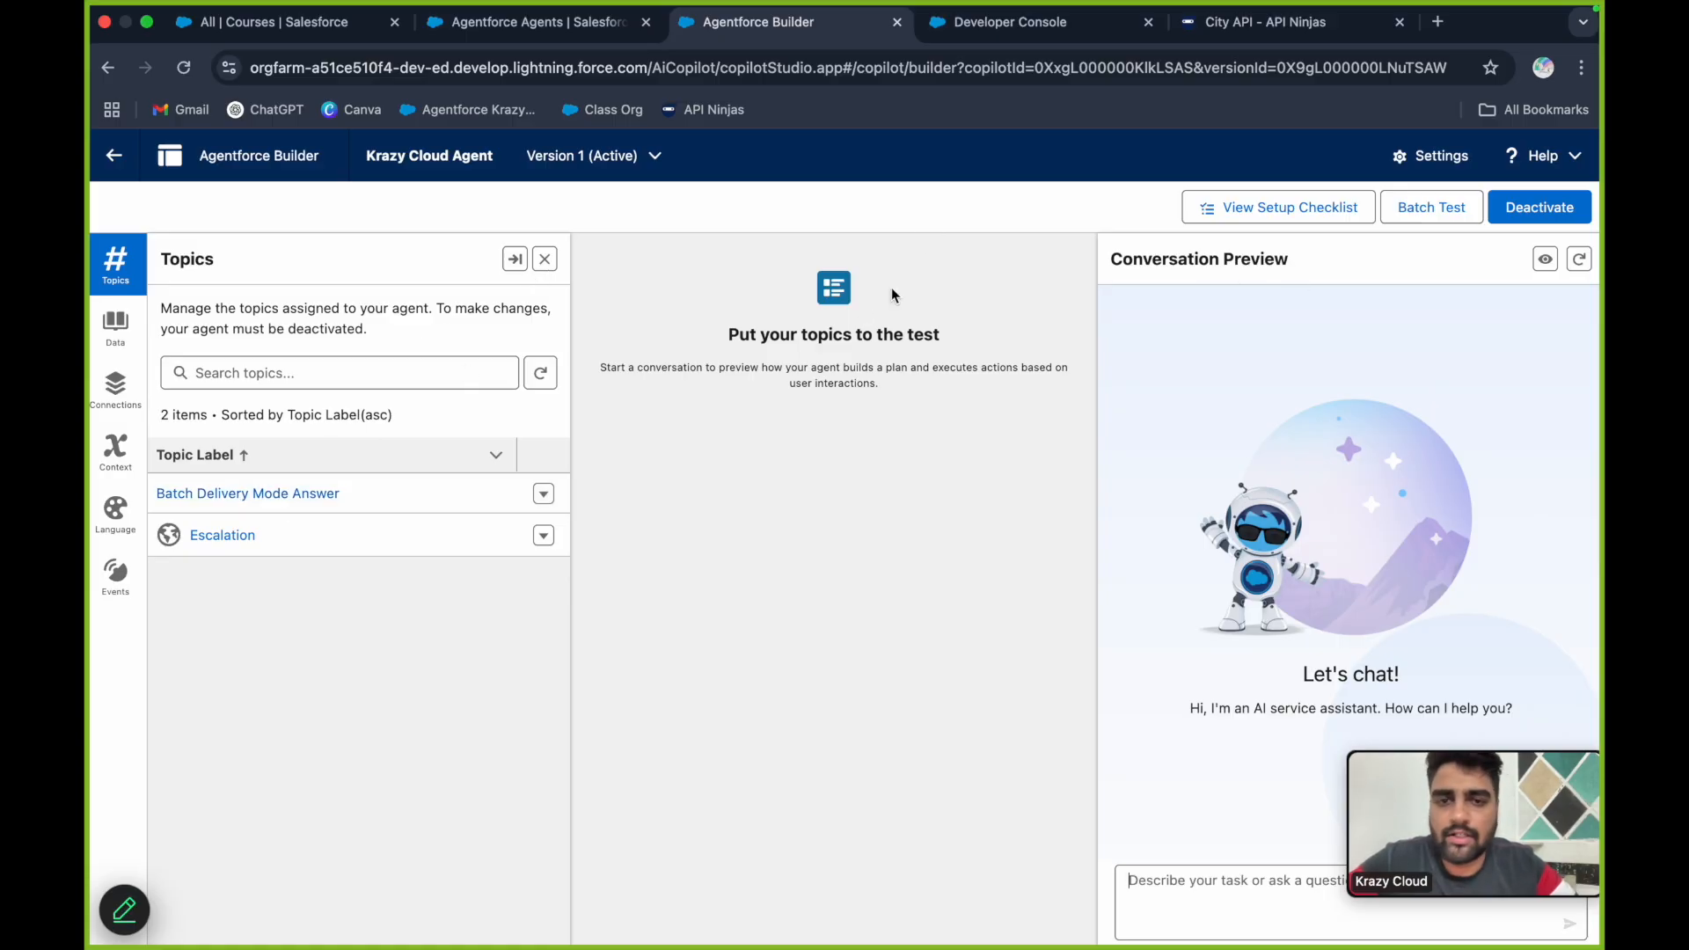
{"action": "left_click", "coordinate": [1540, 207]}
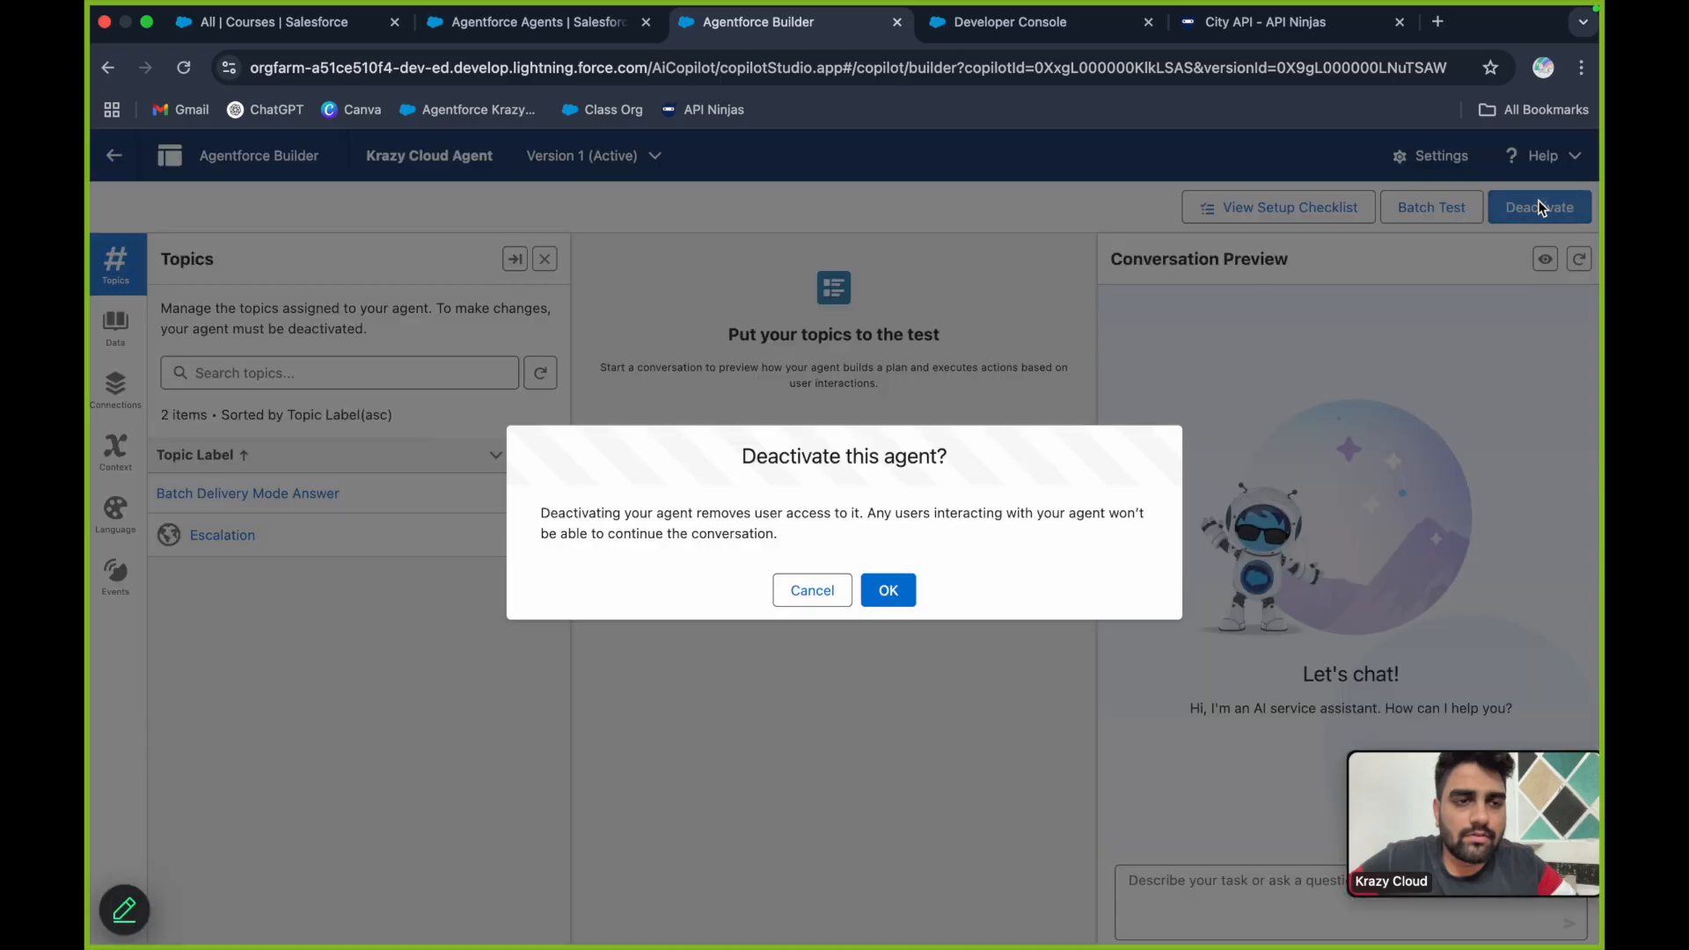
{"action": "left_click", "coordinate": [888, 592]}
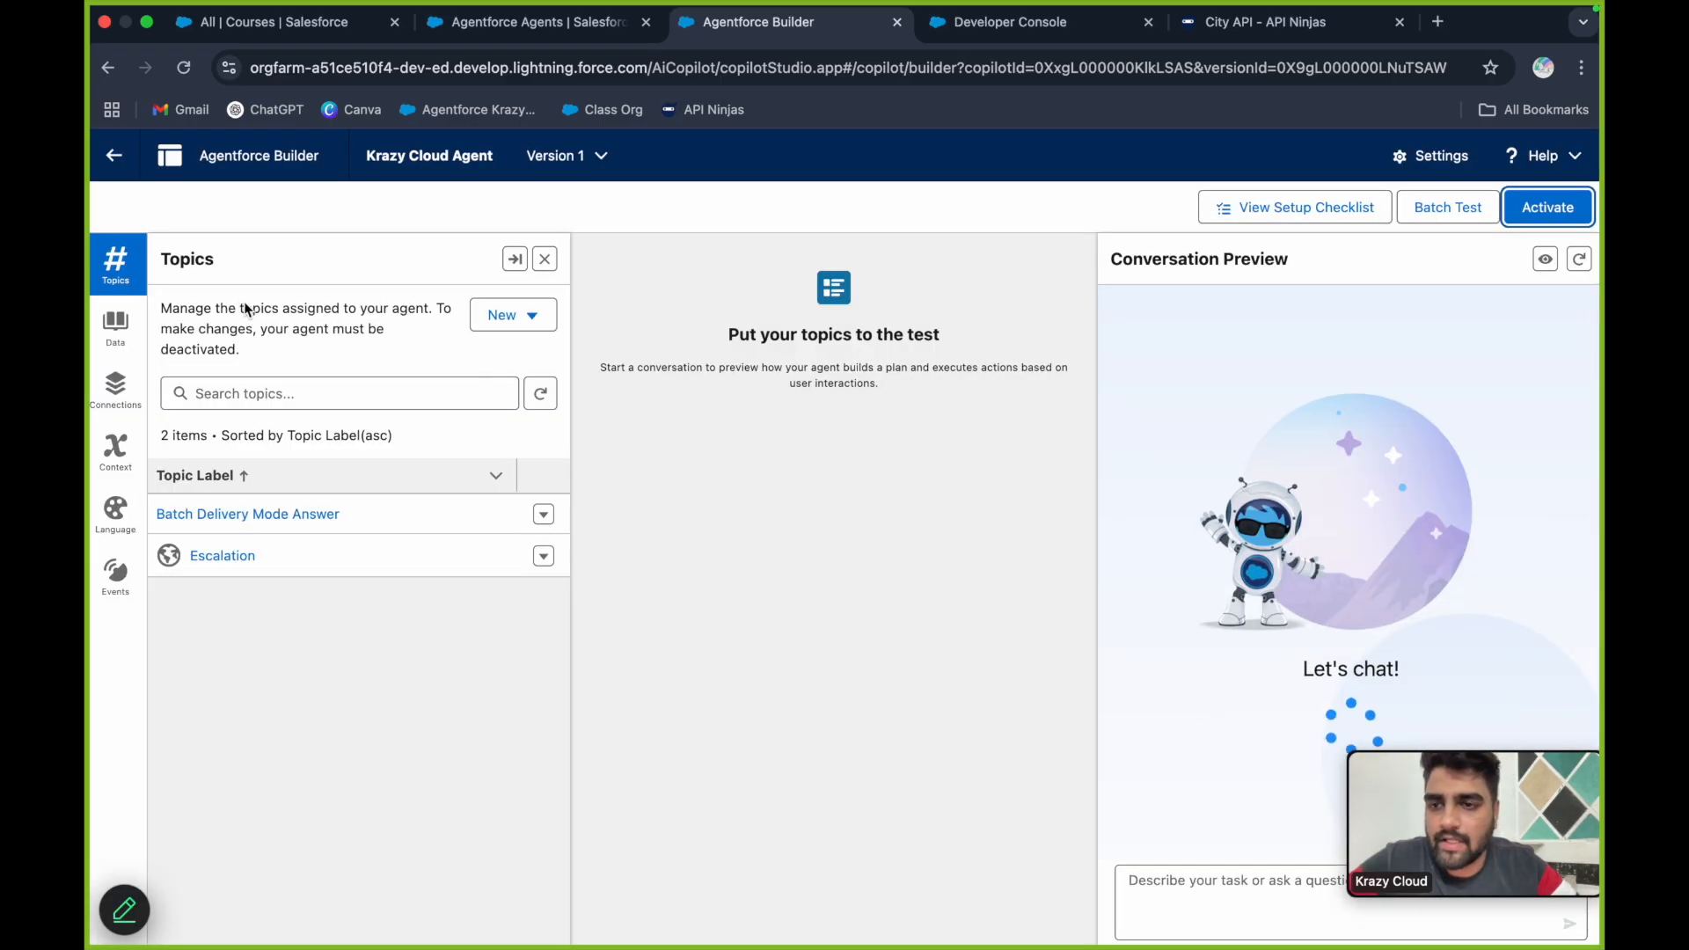
Start a new topic described as "This topic is used to get the City Population by passing the city name. City name is a Required Field."
{"action": "left_click", "coordinate": [514, 310]}
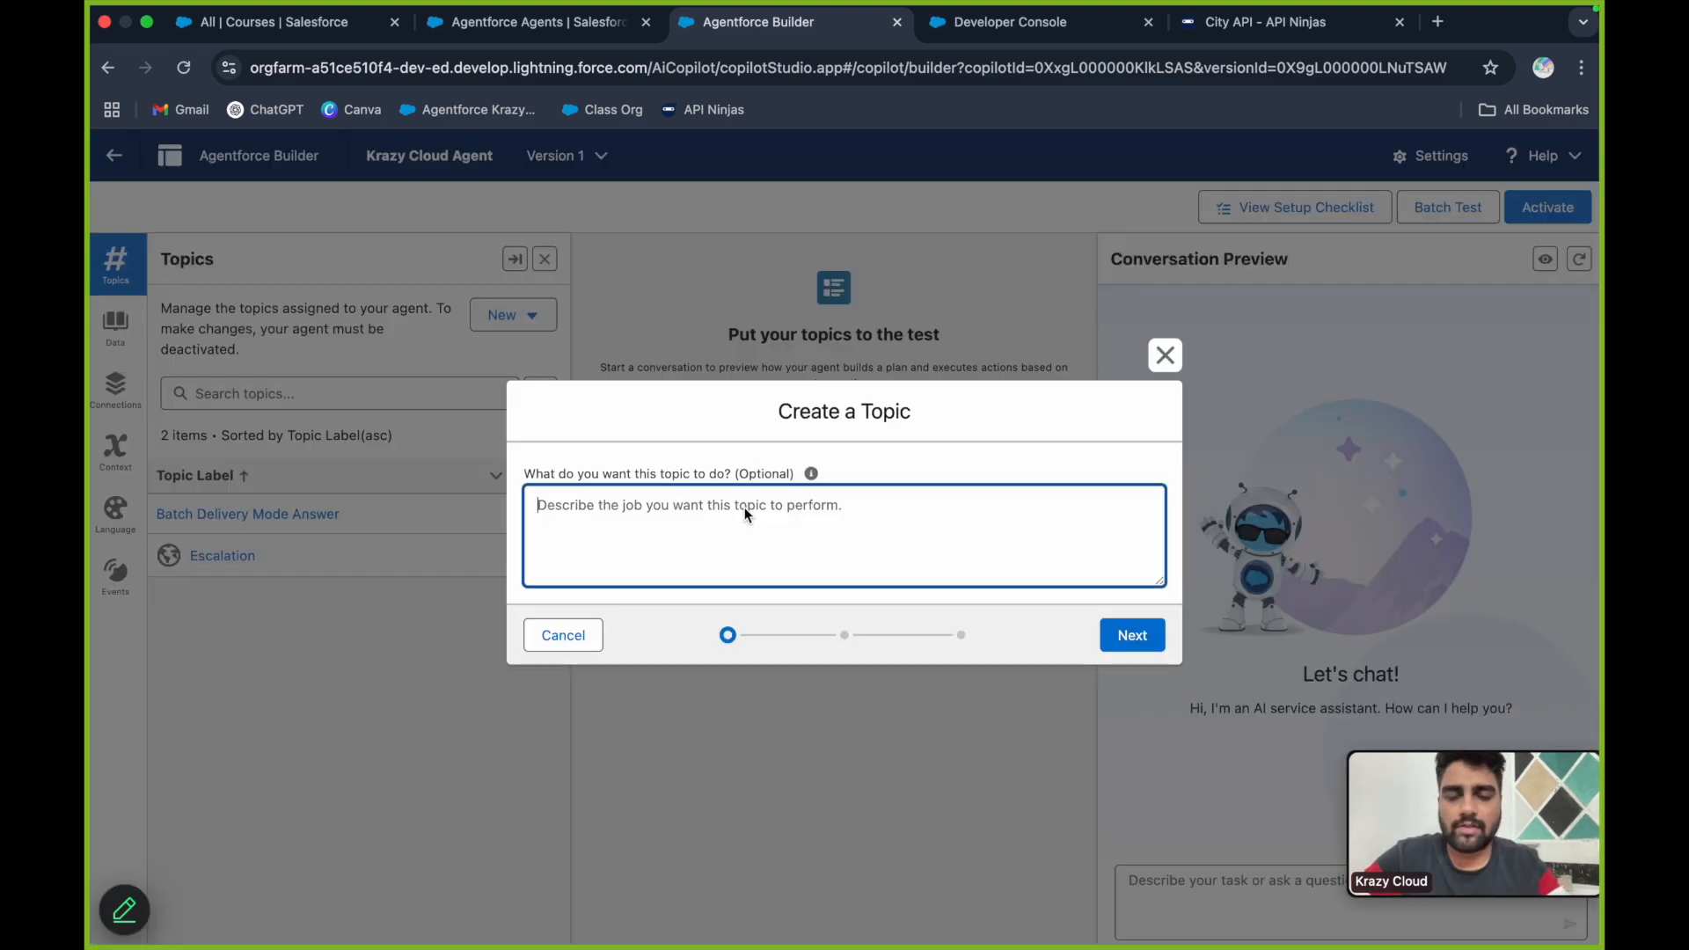
{"action": "type", "text": "This top"}
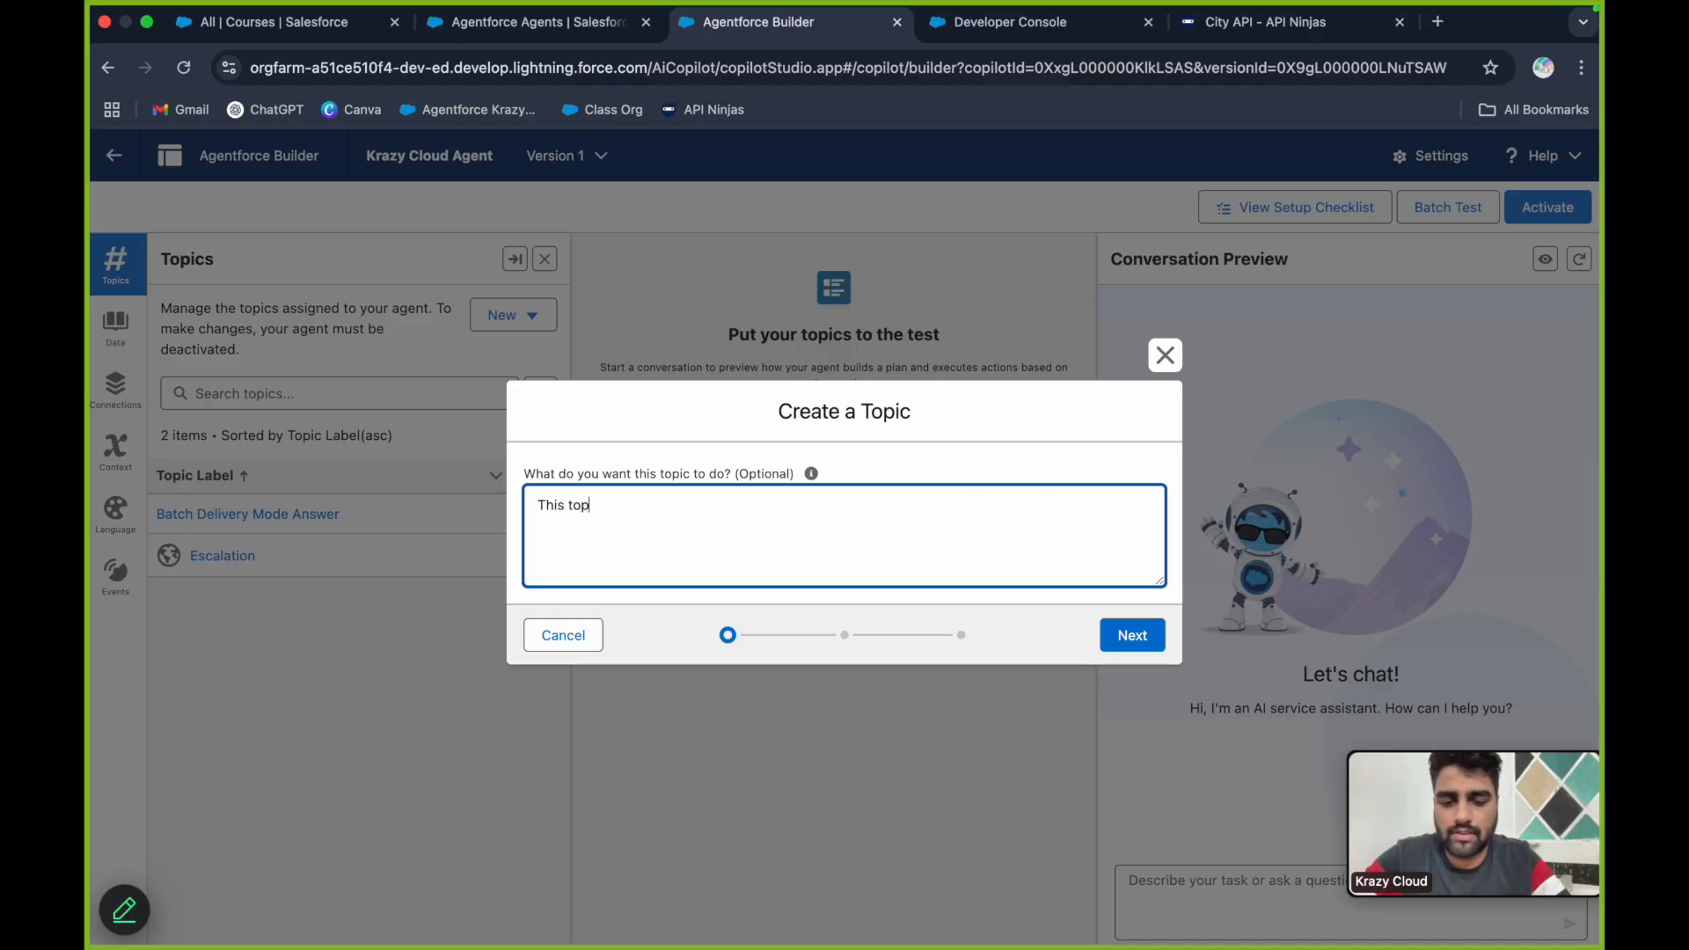
{"action": "type", "text": "ic uis used"}
{"action": "key", "text": "BackSpace"}
{"action": "key", "text": "BackSpace"}
{"action": "key", "text": "BackSpace"}
{"action": "key", "text": "BackSpace"}
{"action": "key", "text": "BackSpace"}
{"action": "key", "text": "BackSpace"}
{"action": "key", "text": "BackSpace"}
{"action": "key", "text": "BackSpace"}
{"action": "type", "text": "is u"}
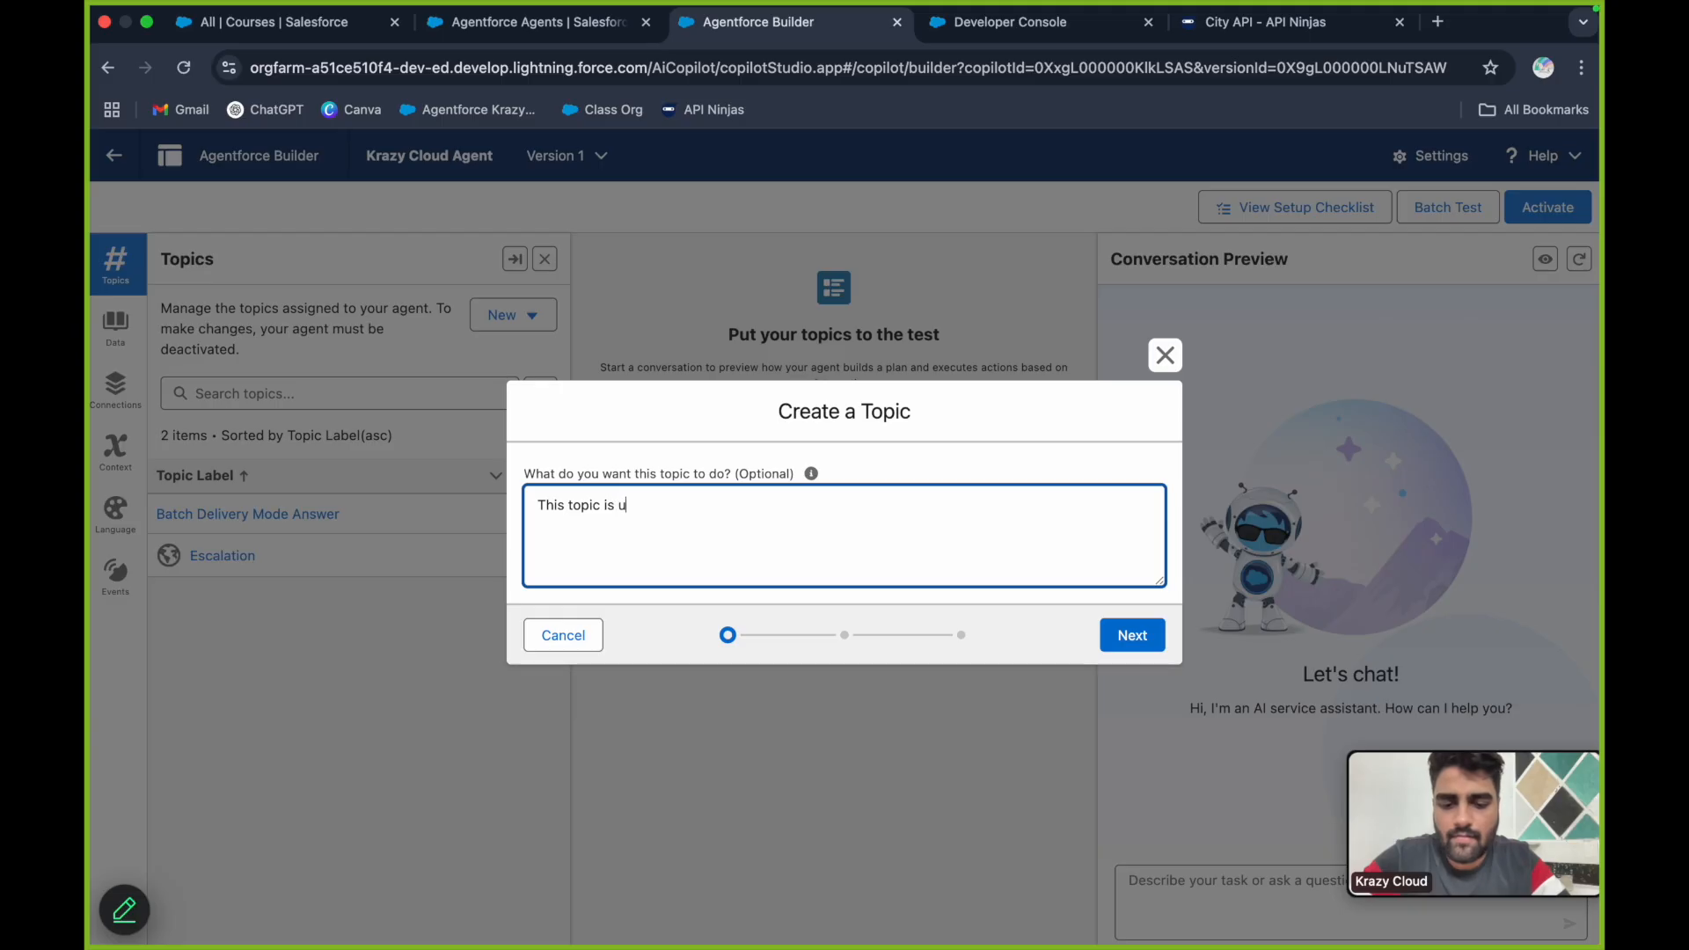
{"action": "type", "text": "sed to get the City "}
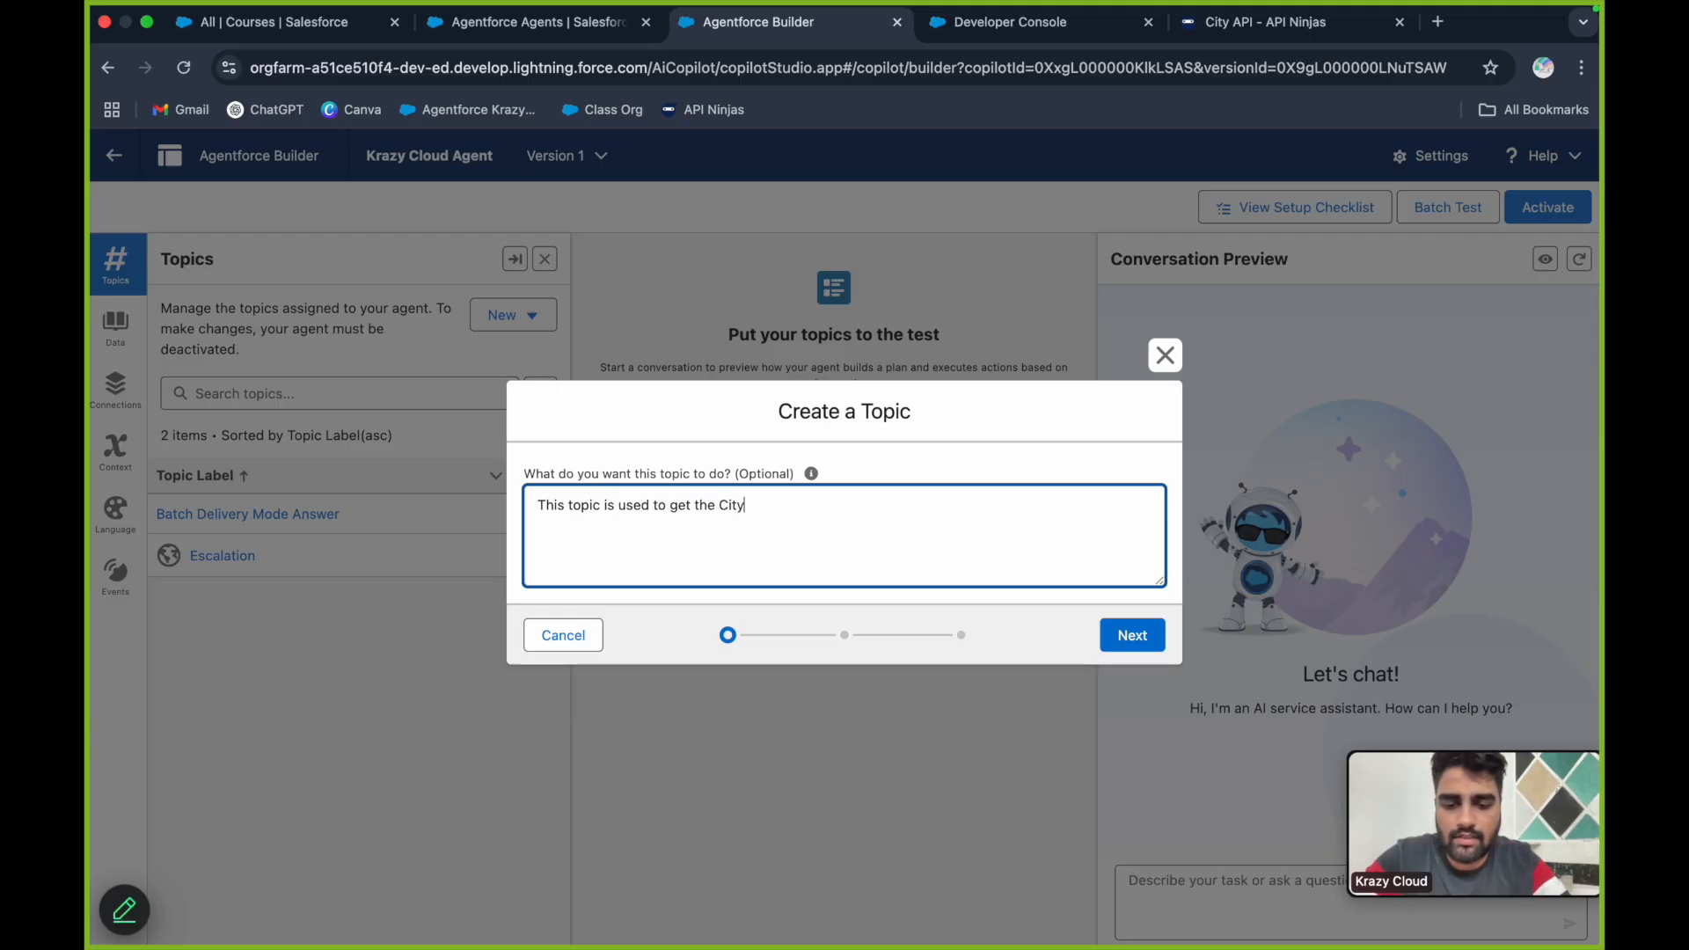
{"action": "type", "text": "Populatio"}
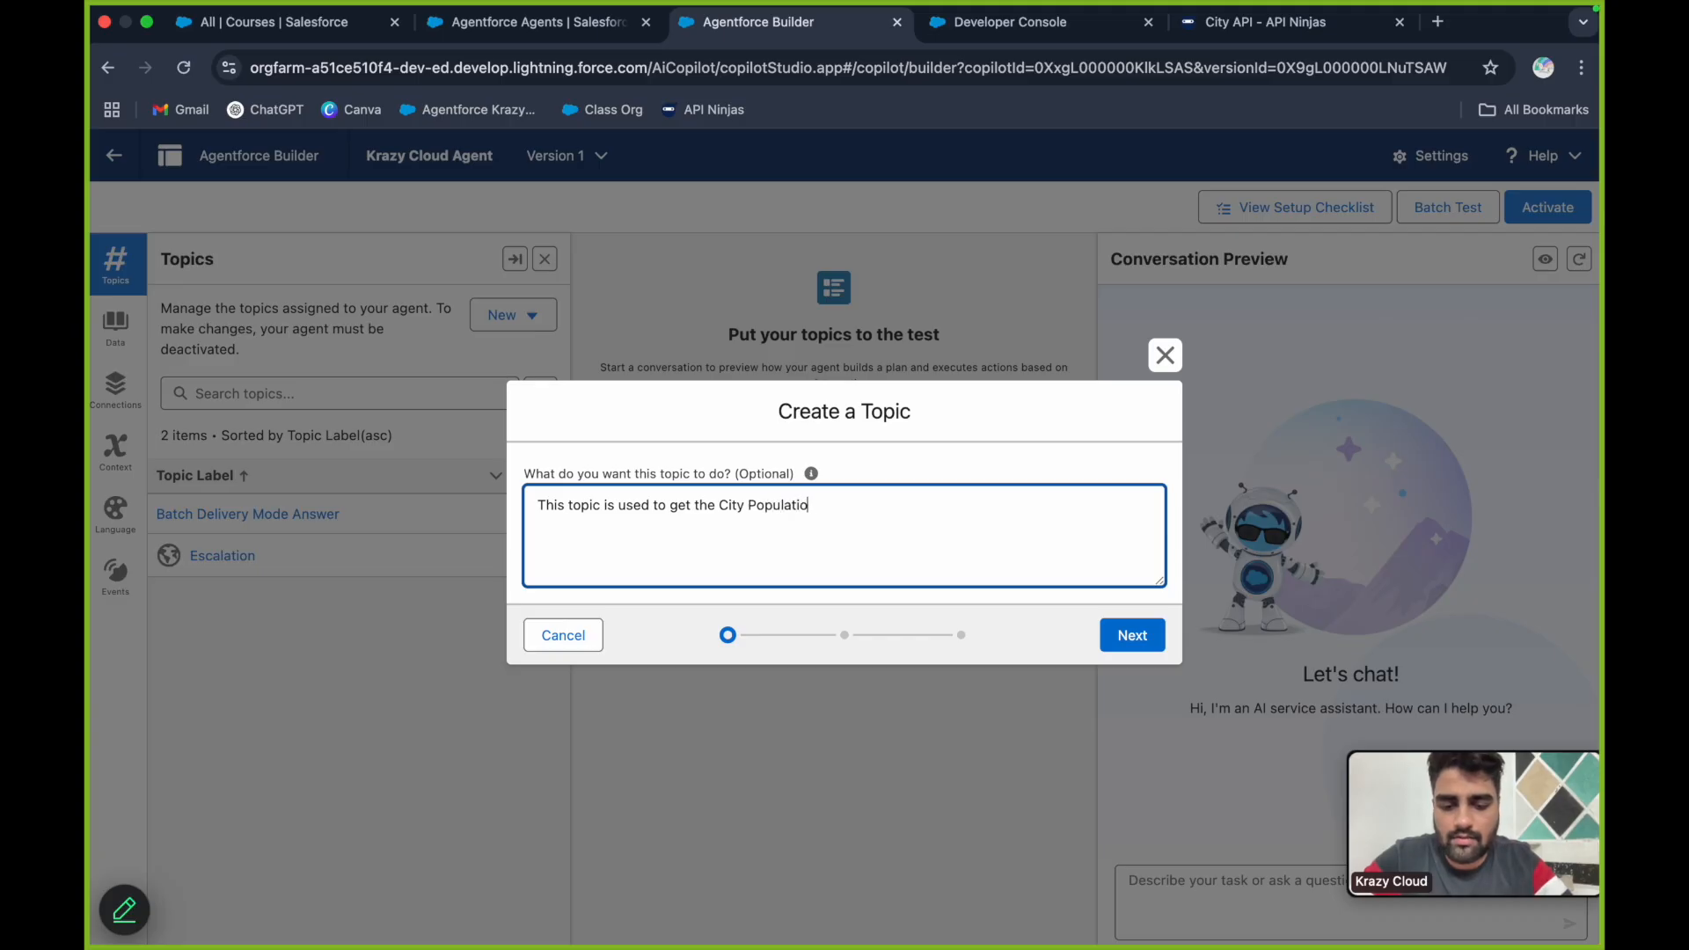
{"action": "type", "text": "n by passing "}
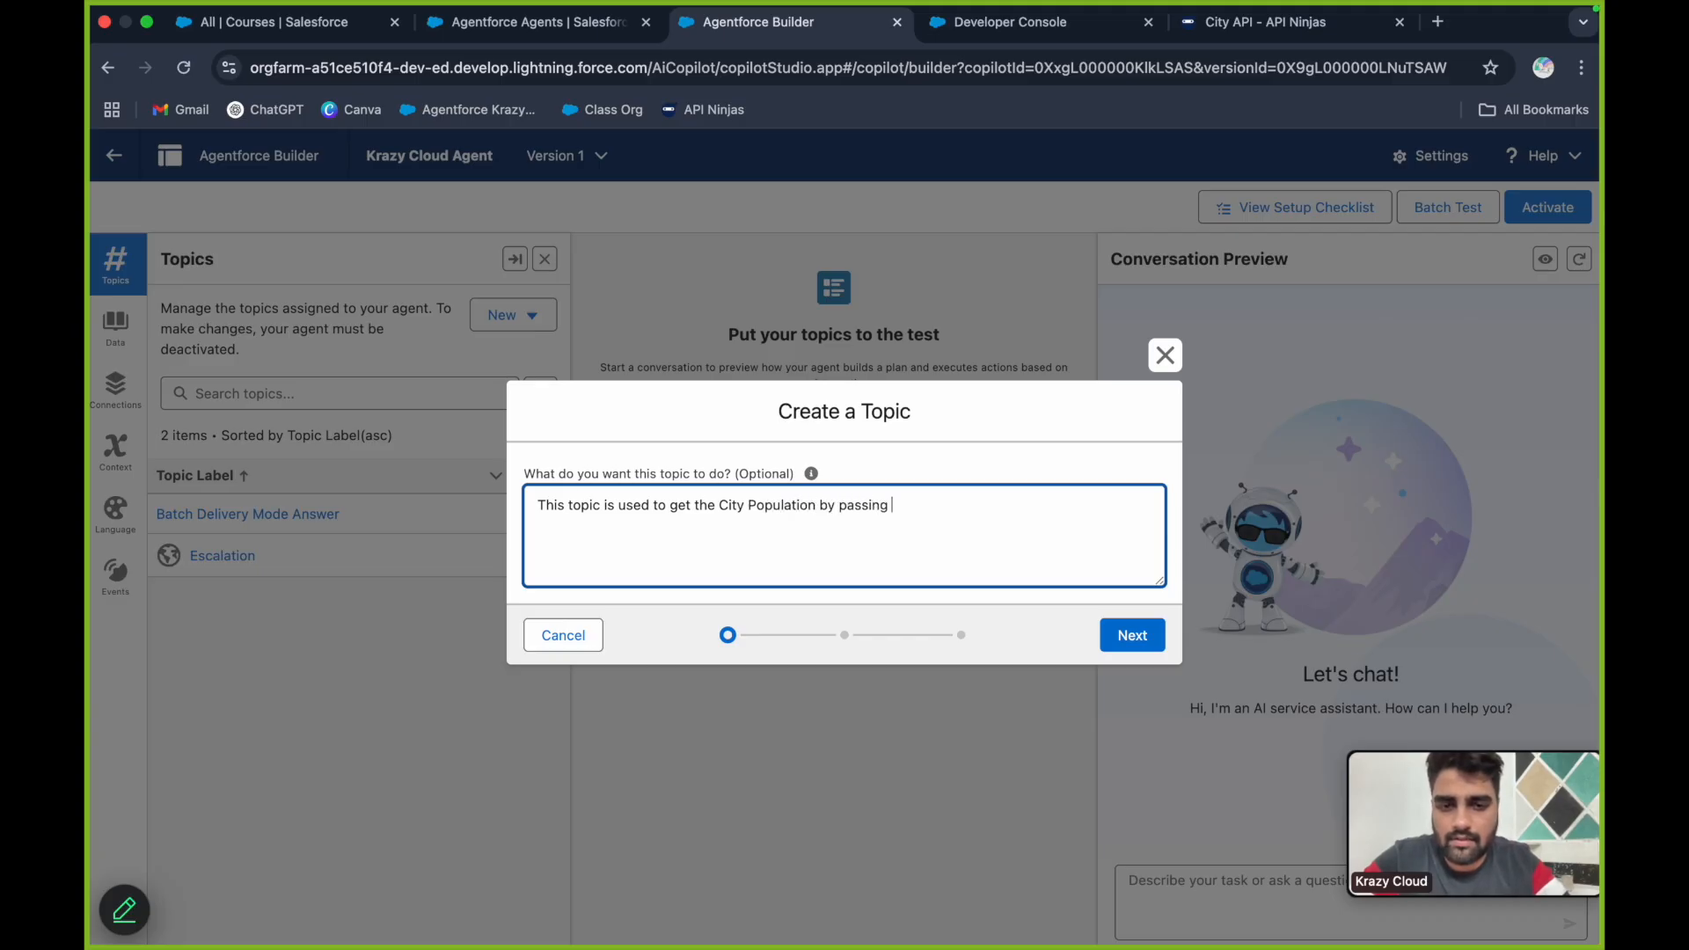
{"action": "type", "text": "the city n"}
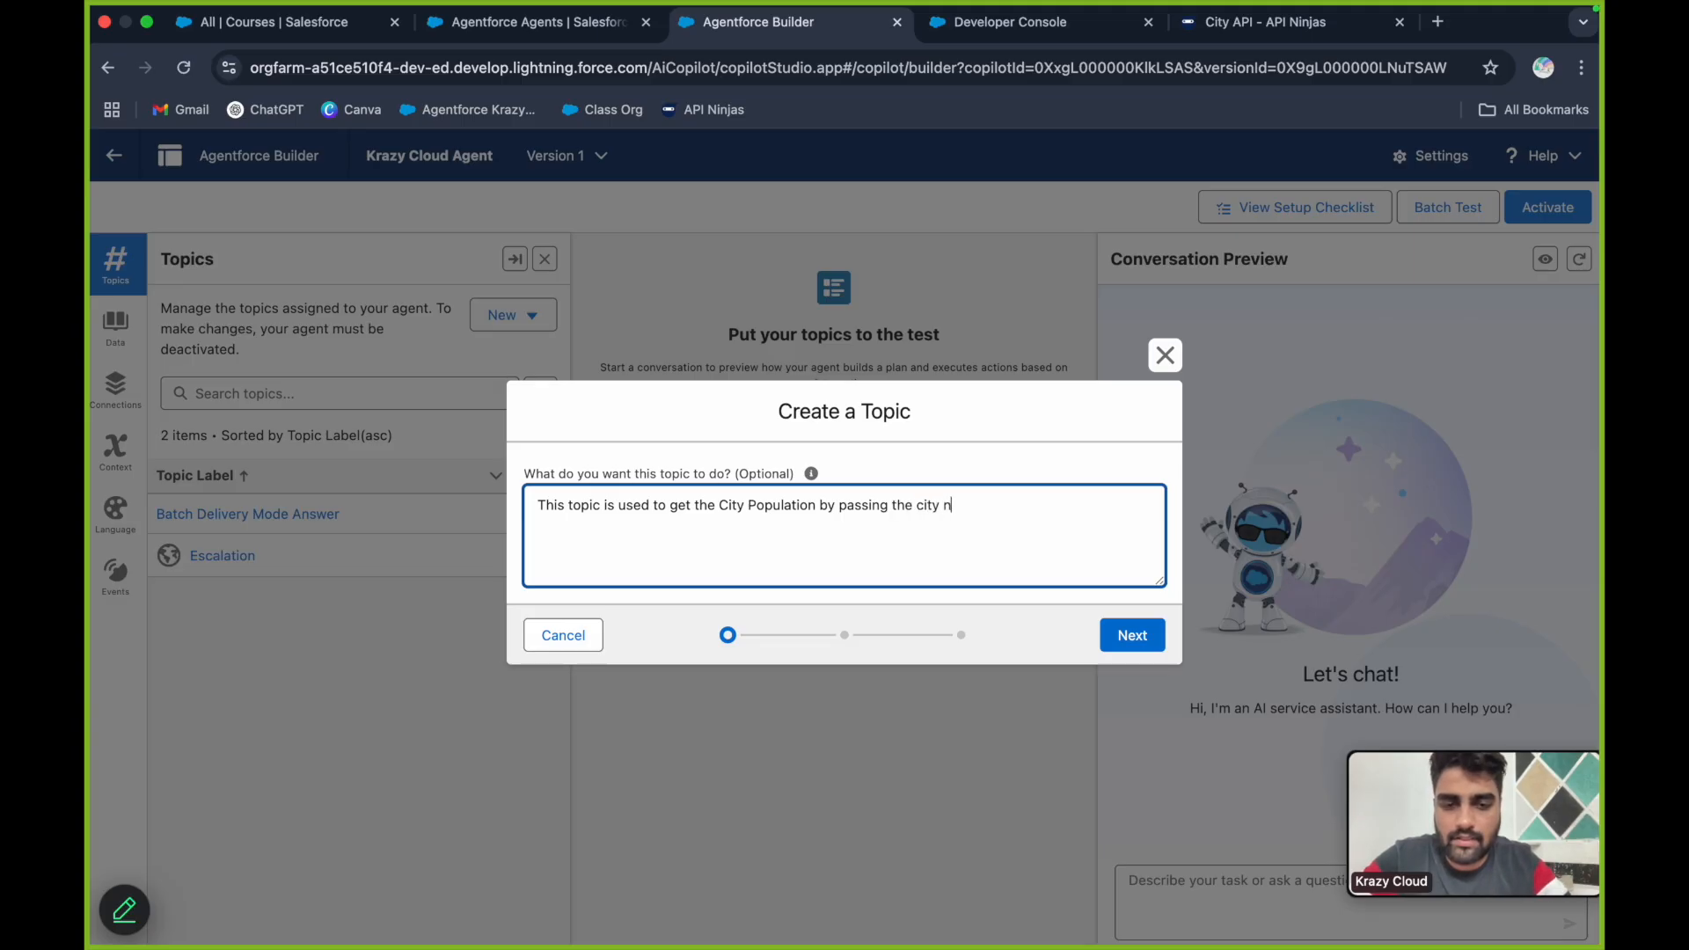
{"action": "type", "text": "ame. C"}
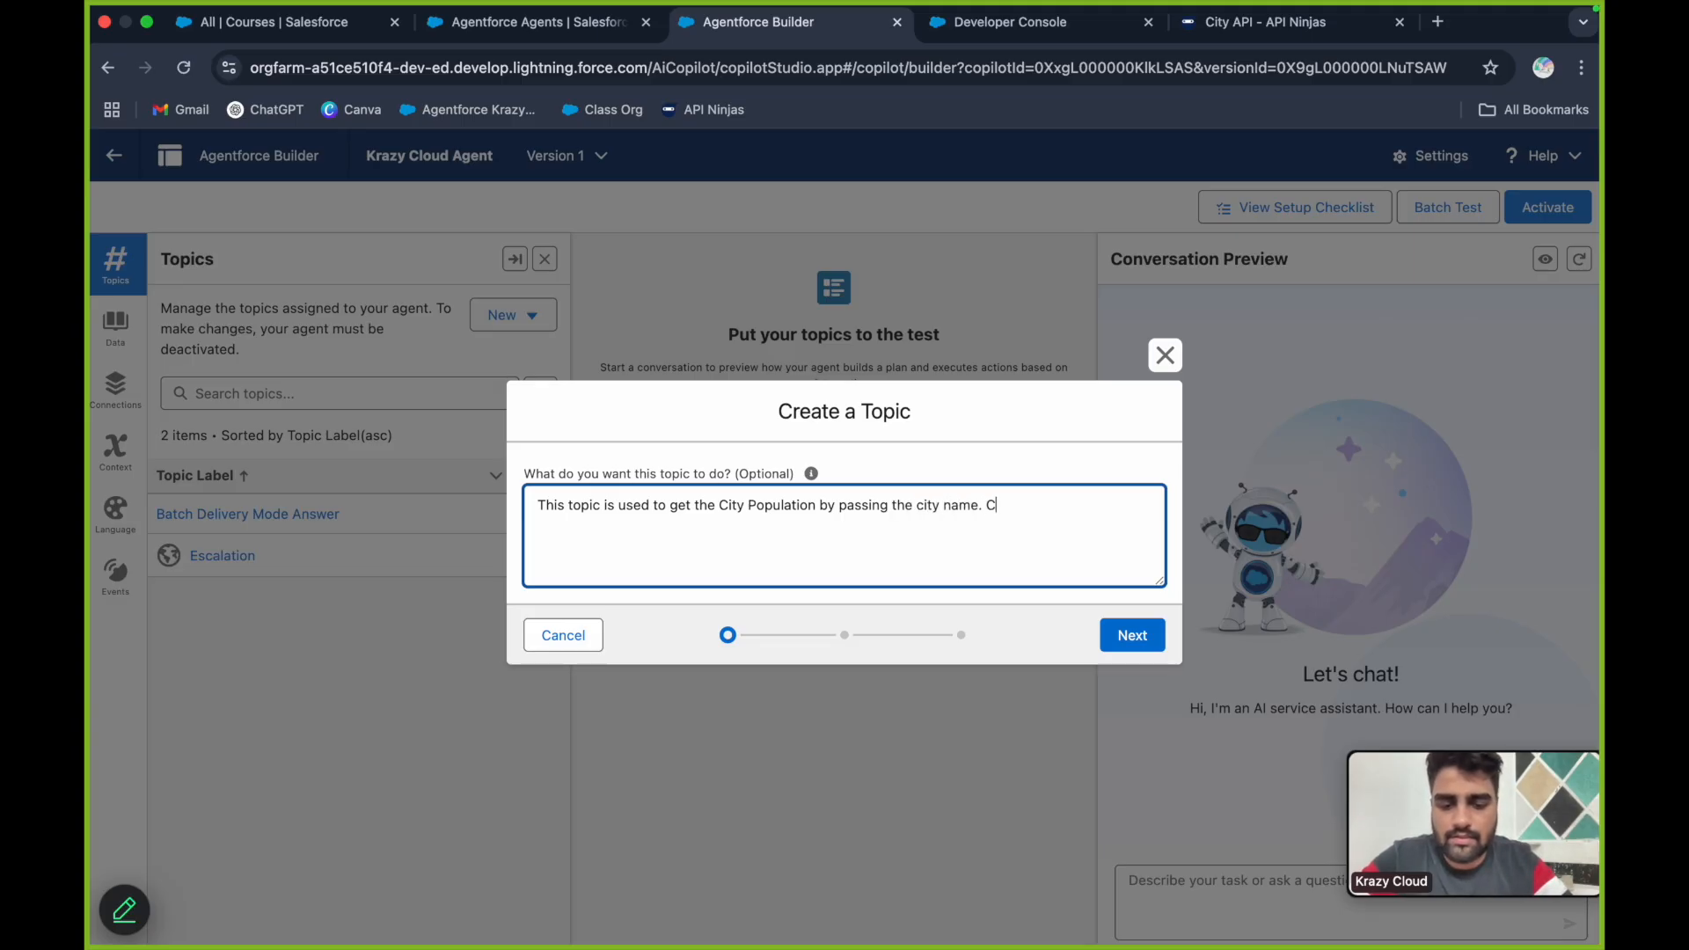
{"action": "type", "text": "ity name is "}
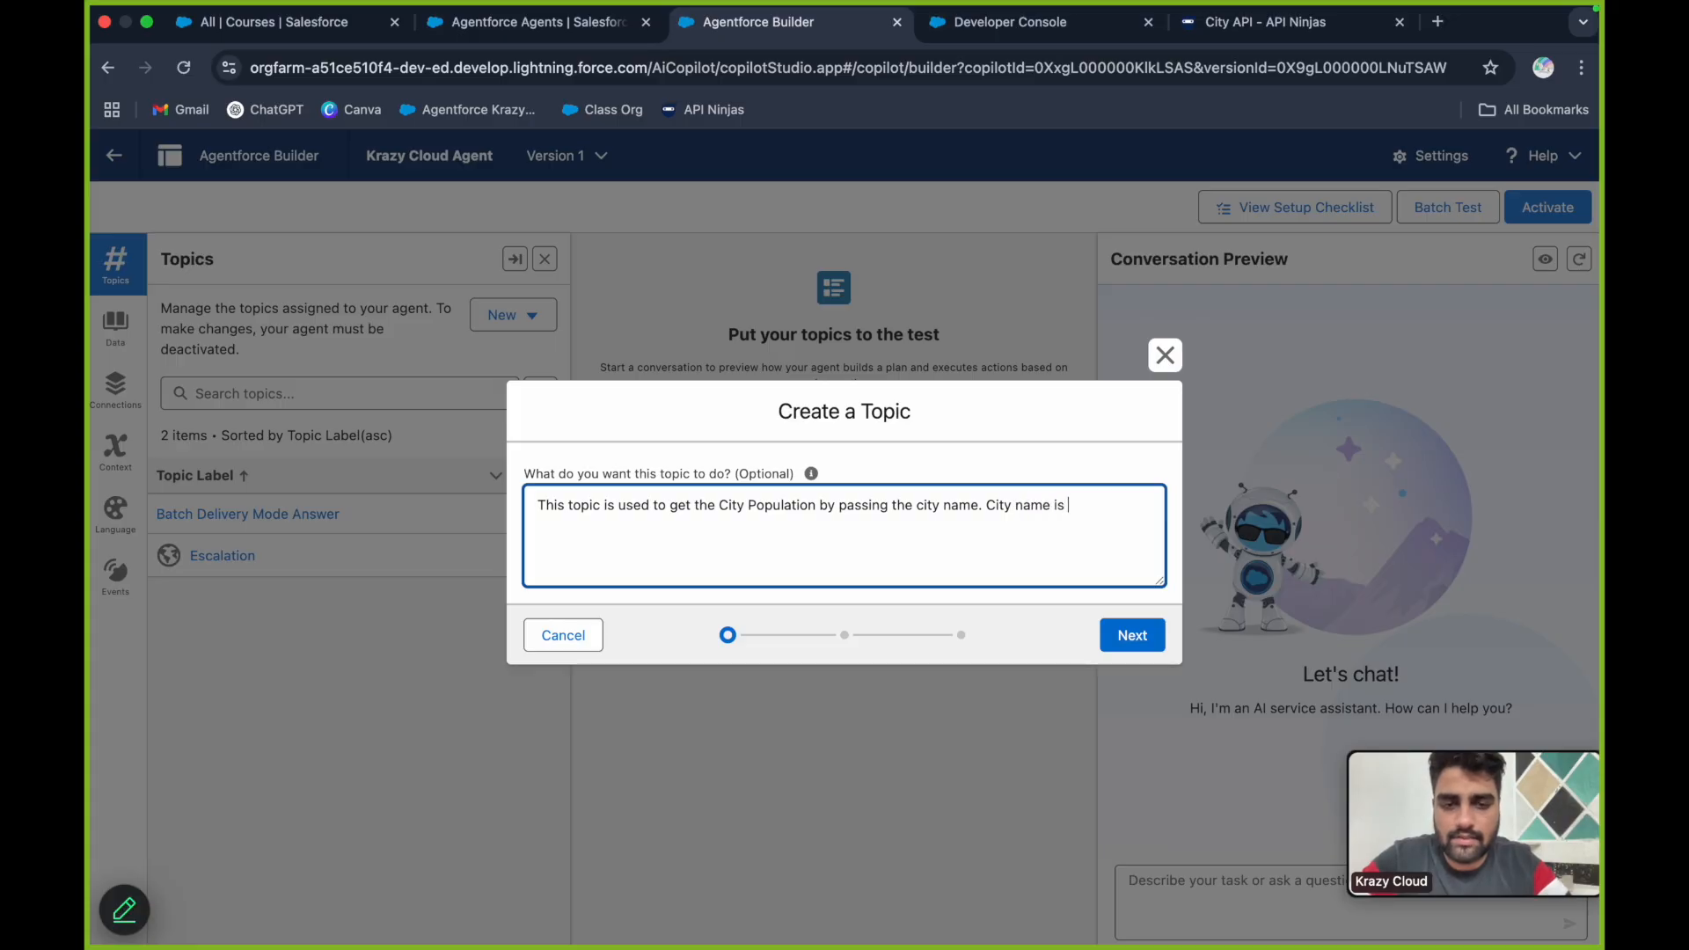
{"action": "type", "text": "a Required Field."}
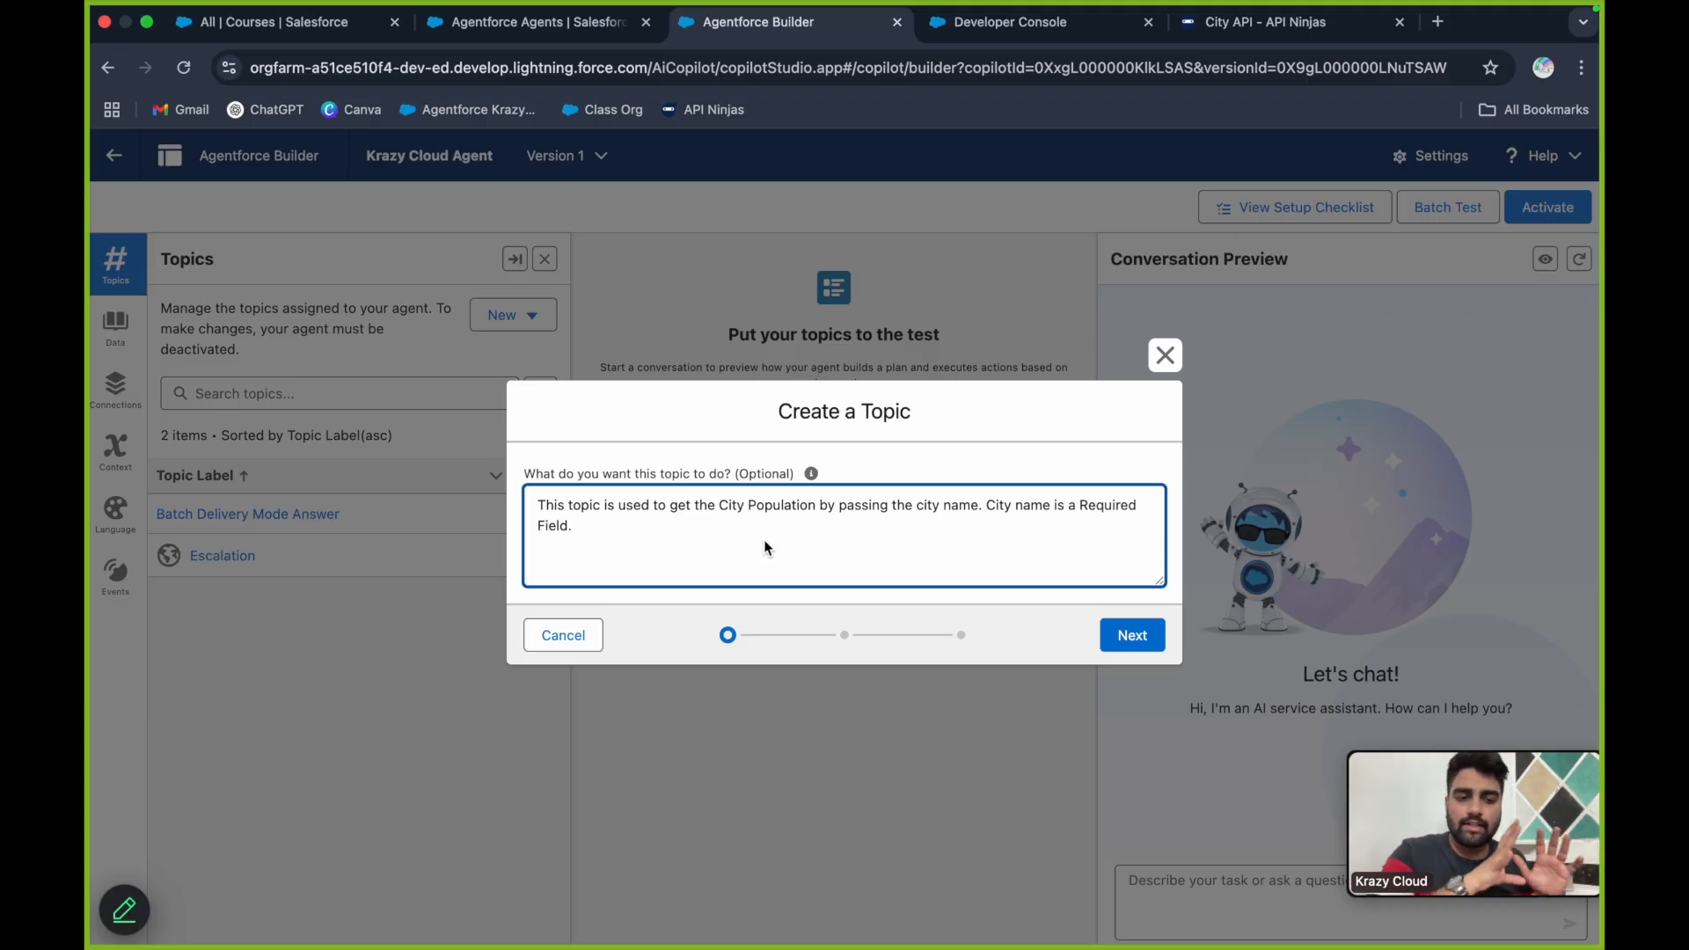
{"action": "left_click", "coordinate": [1124, 634]}
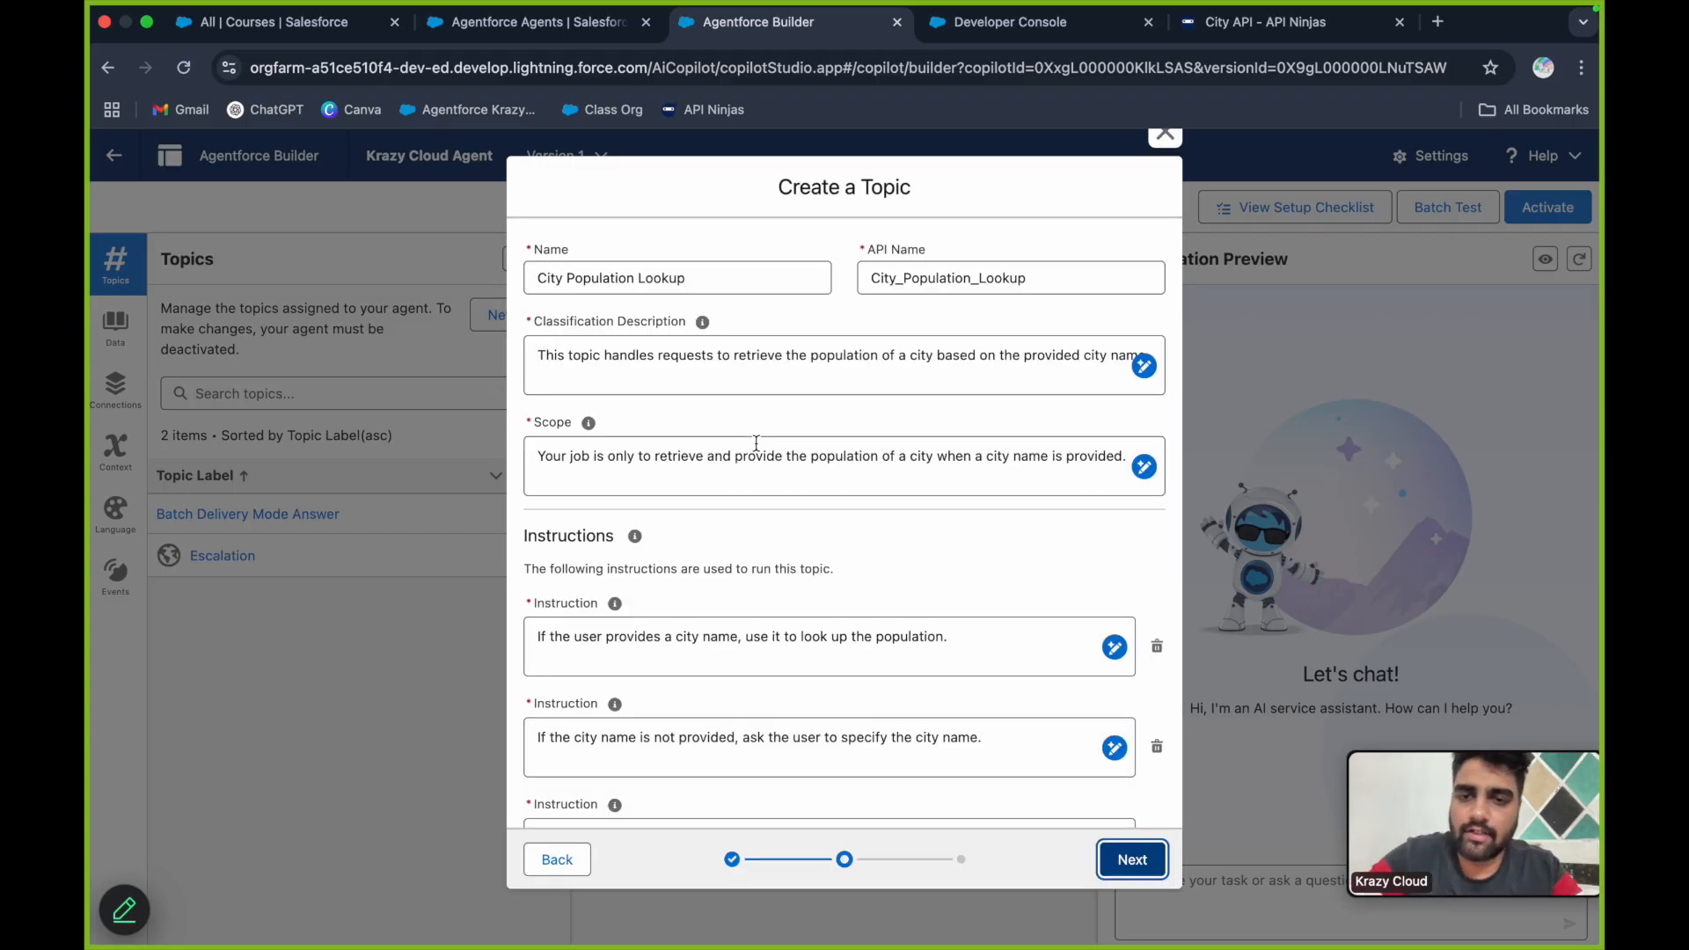
Examine the generated name and the Classification Description field of the new topic
{"action": "left_click", "coordinate": [541, 282]}
{"action": "left_click_drag", "start_coordinate": [542, 282], "coordinate": [710, 275]}
{"action": "left_click", "coordinate": [710, 276]}
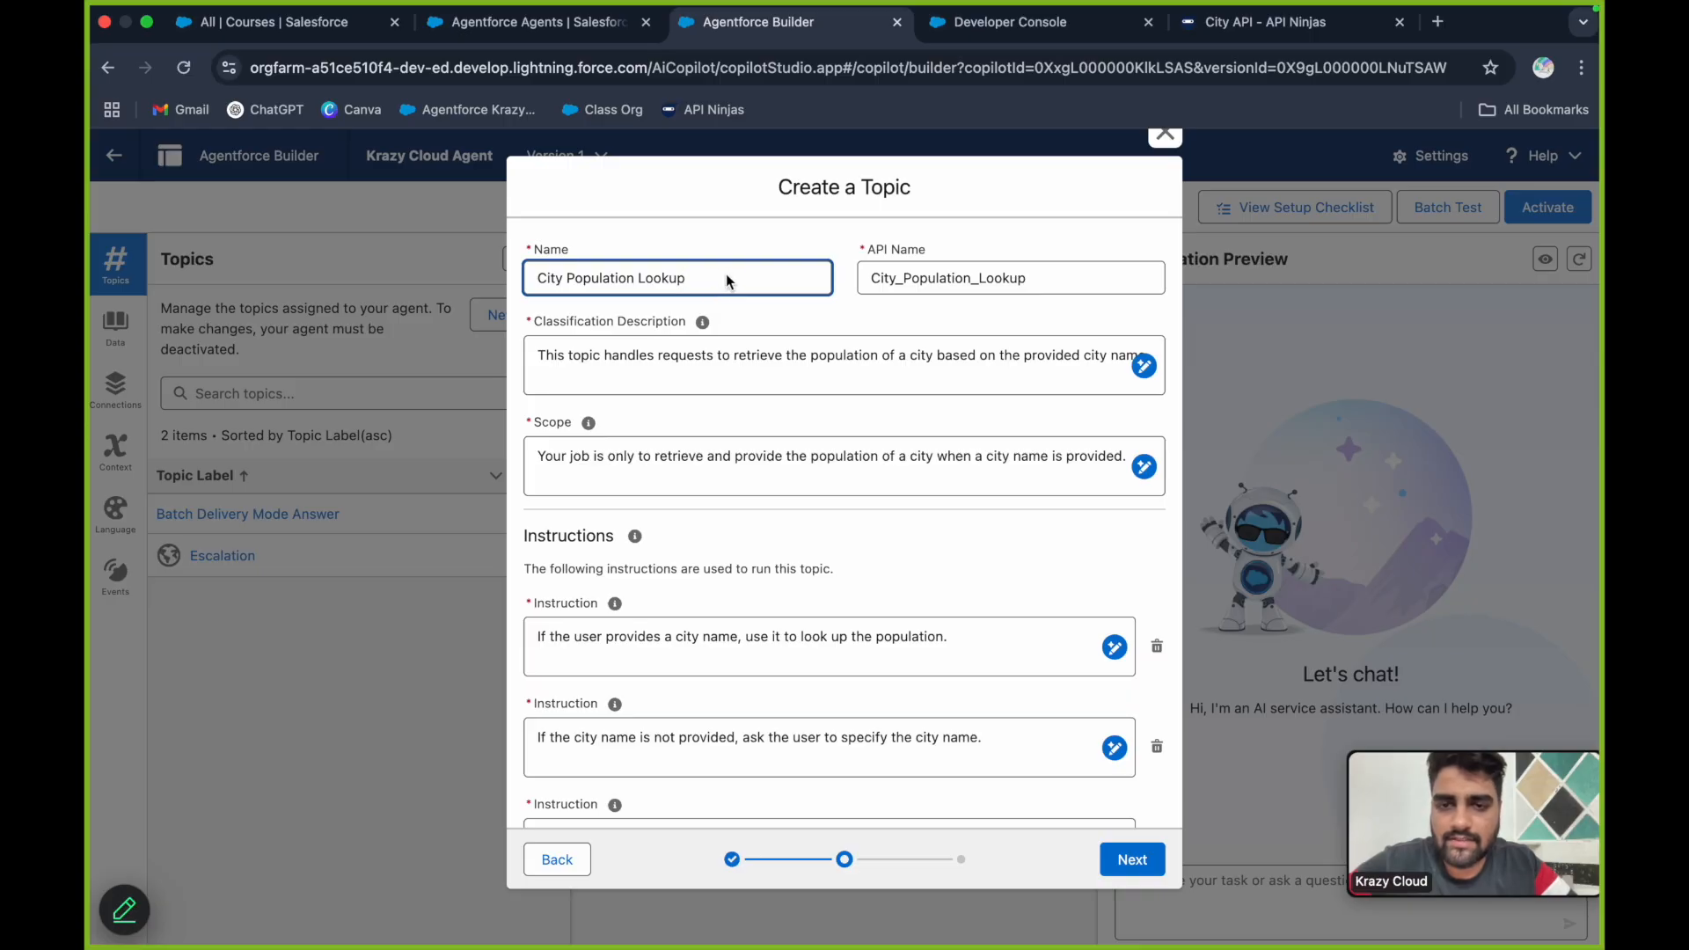
{"action": "left_click_drag", "start_coordinate": [534, 322], "coordinate": [688, 322]}
{"action": "left_click", "coordinate": [694, 374]}
{"action": "key", "text": "ctrl+a"}
{"action": "key", "text": "BackSpace"}
{"action": "key", "text": "super+z"}
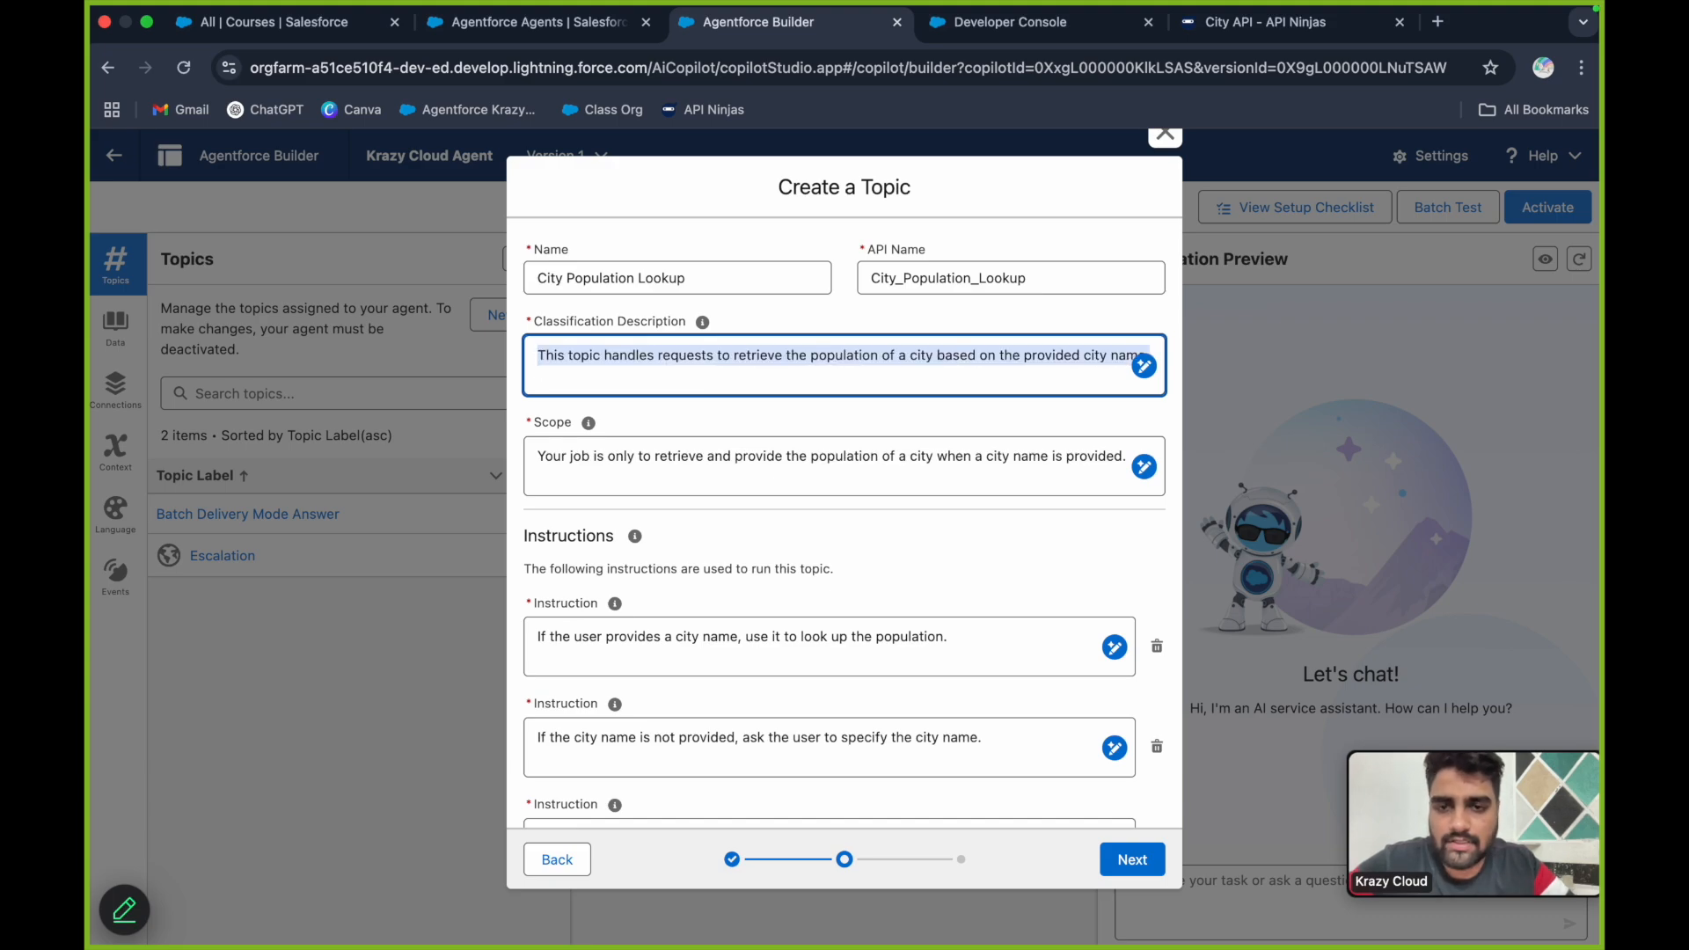
{"action": "left_click", "coordinate": [741, 406]}
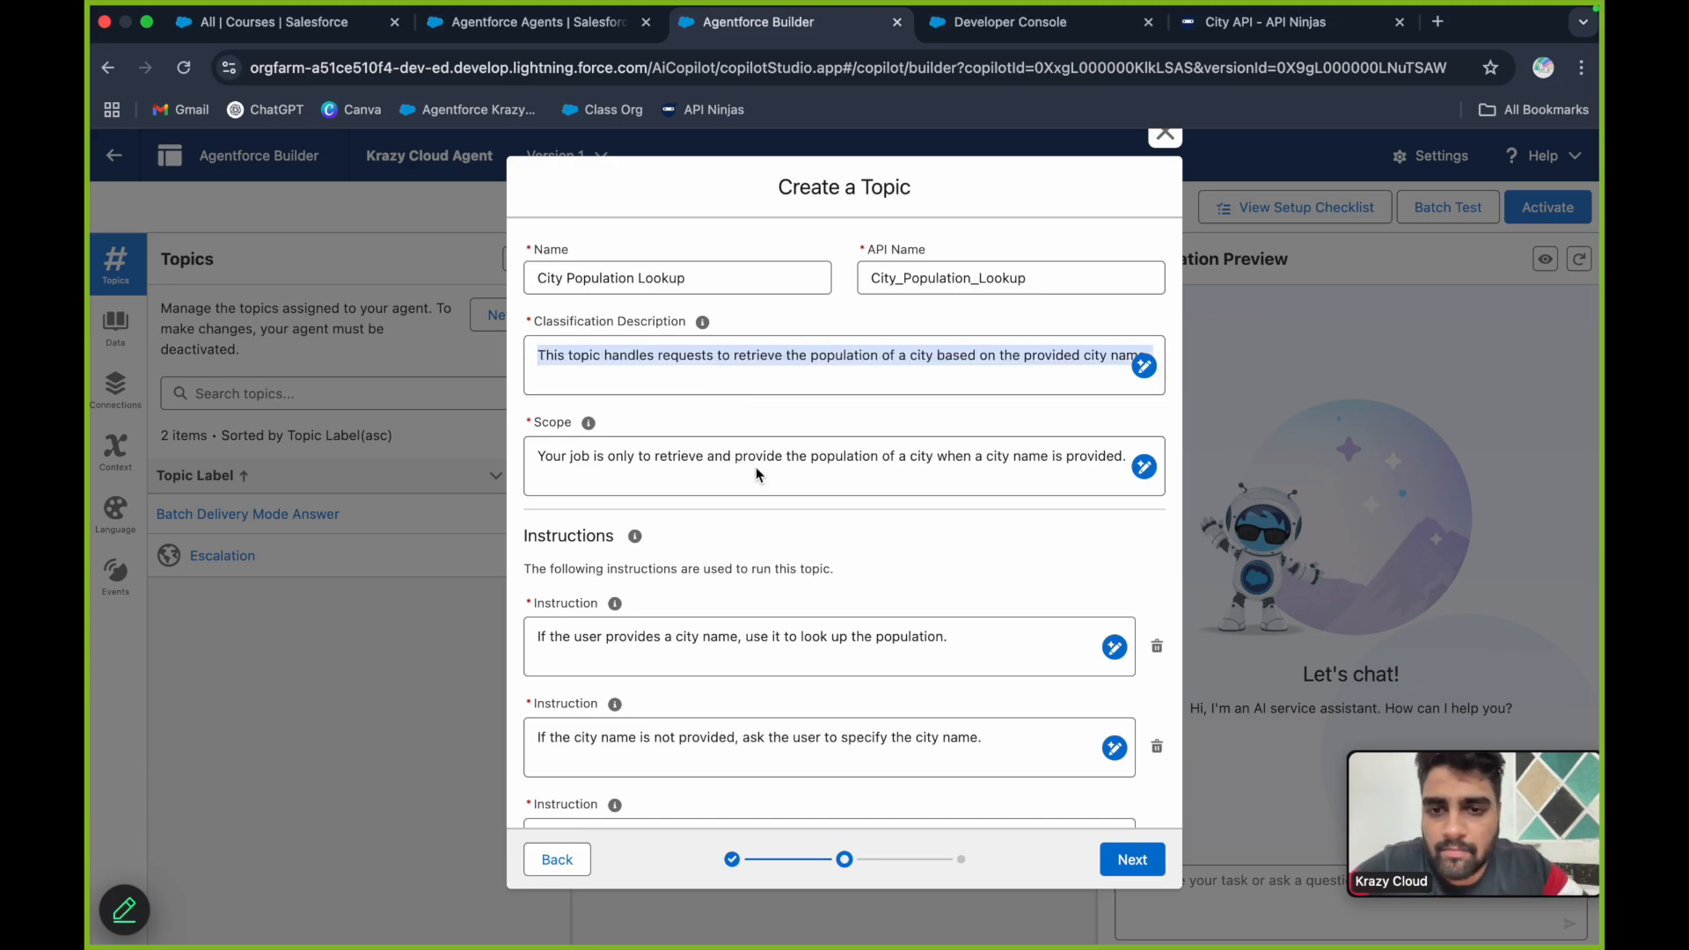
{"action": "left_click", "coordinate": [729, 416]}
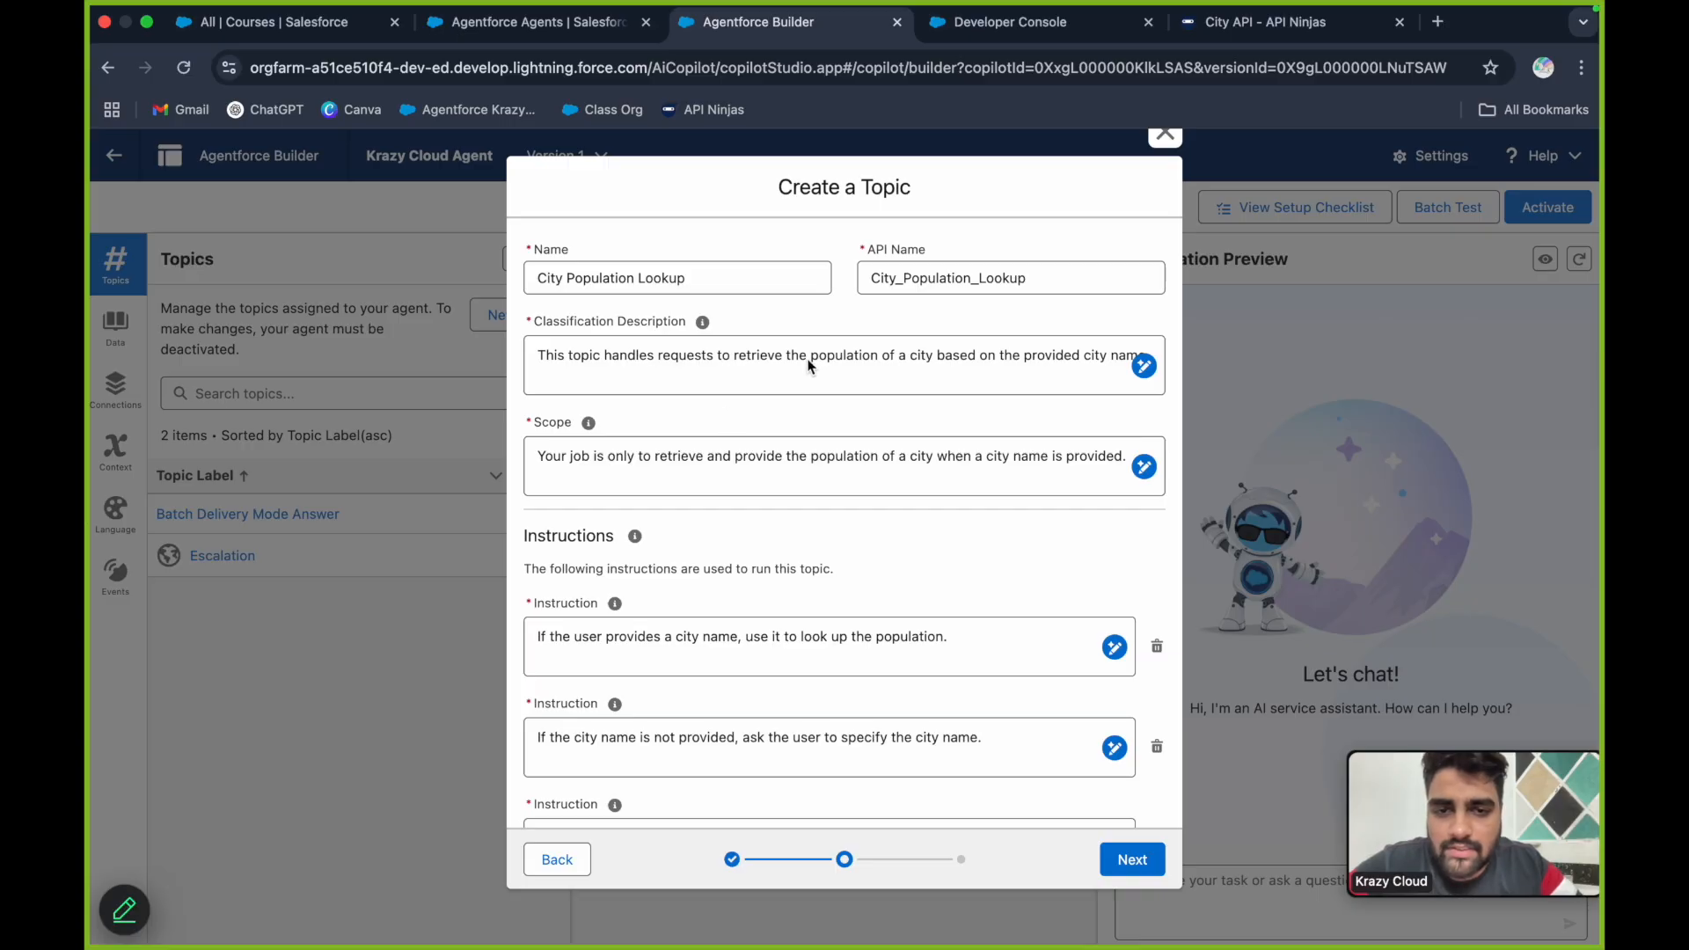
Read the generated scope and the instructions on handling provided and missing city names
{"action": "scroll", "coordinate": [791, 416], "scroll_direction": "down", "scroll_amount": 2}
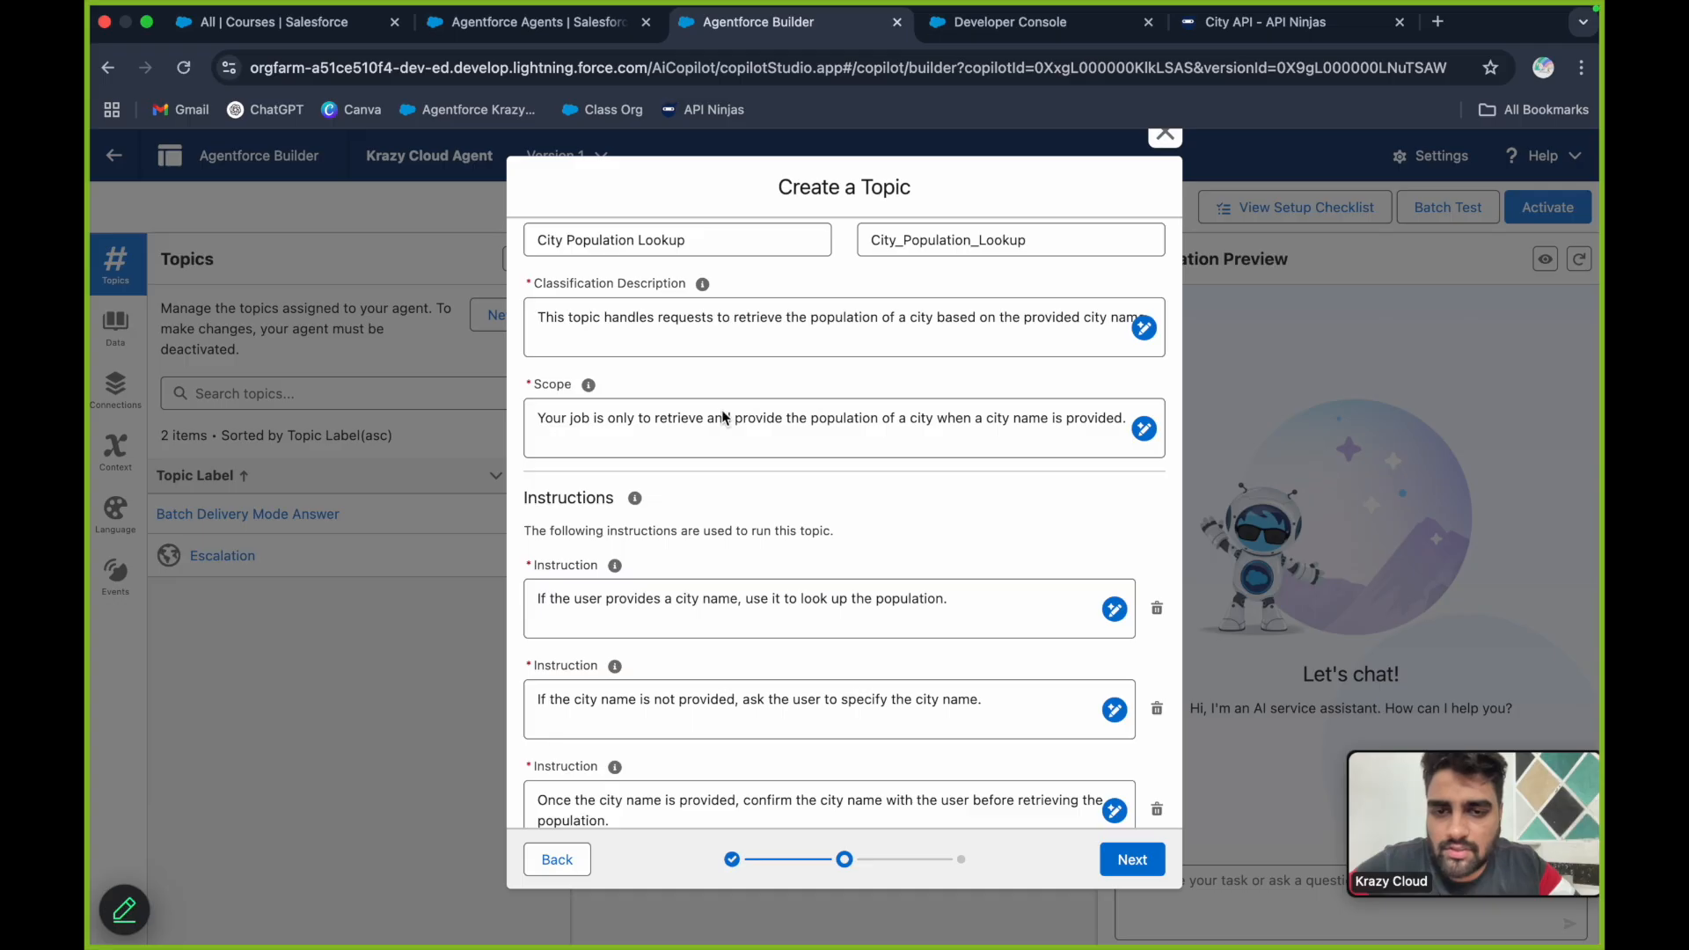
{"action": "left_click", "coordinate": [683, 419]}
{"action": "left_click_drag", "start_coordinate": [687, 419], "coordinate": [968, 423]}
{"action": "left_click", "coordinate": [1010, 419]}
{"action": "left_click", "coordinate": [739, 472]}
{"action": "scroll", "coordinate": [739, 475], "scroll_direction": "down", "scroll_amount": 2}
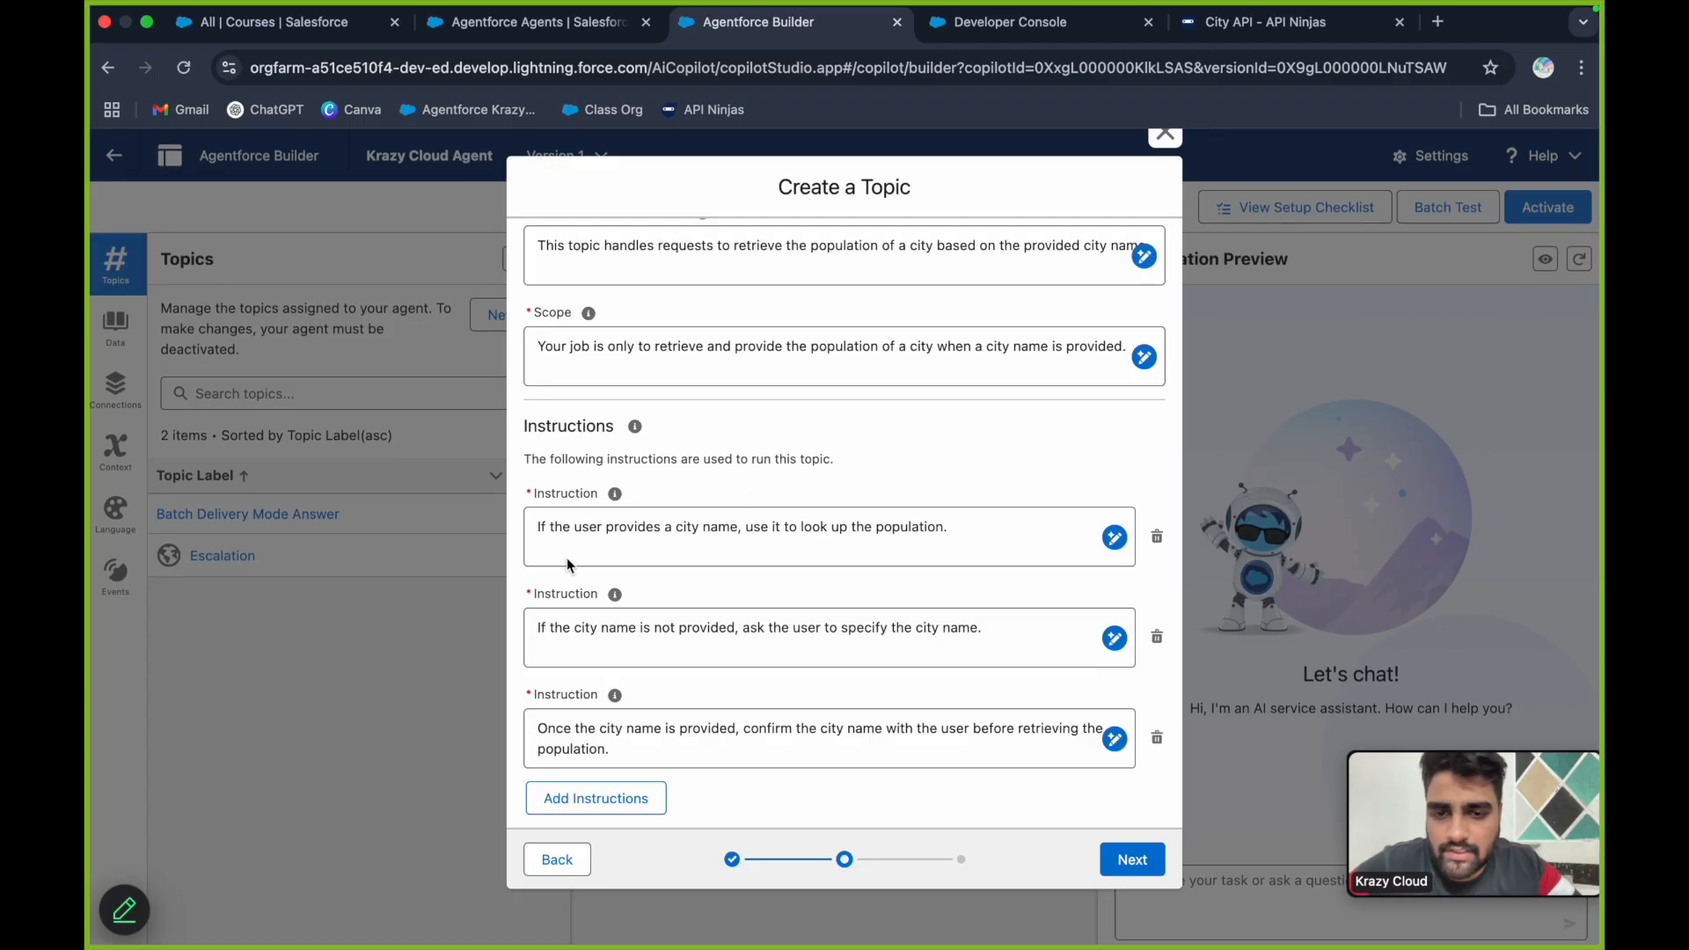
{"action": "left_click_drag", "start_coordinate": [538, 527], "coordinate": [632, 530]}
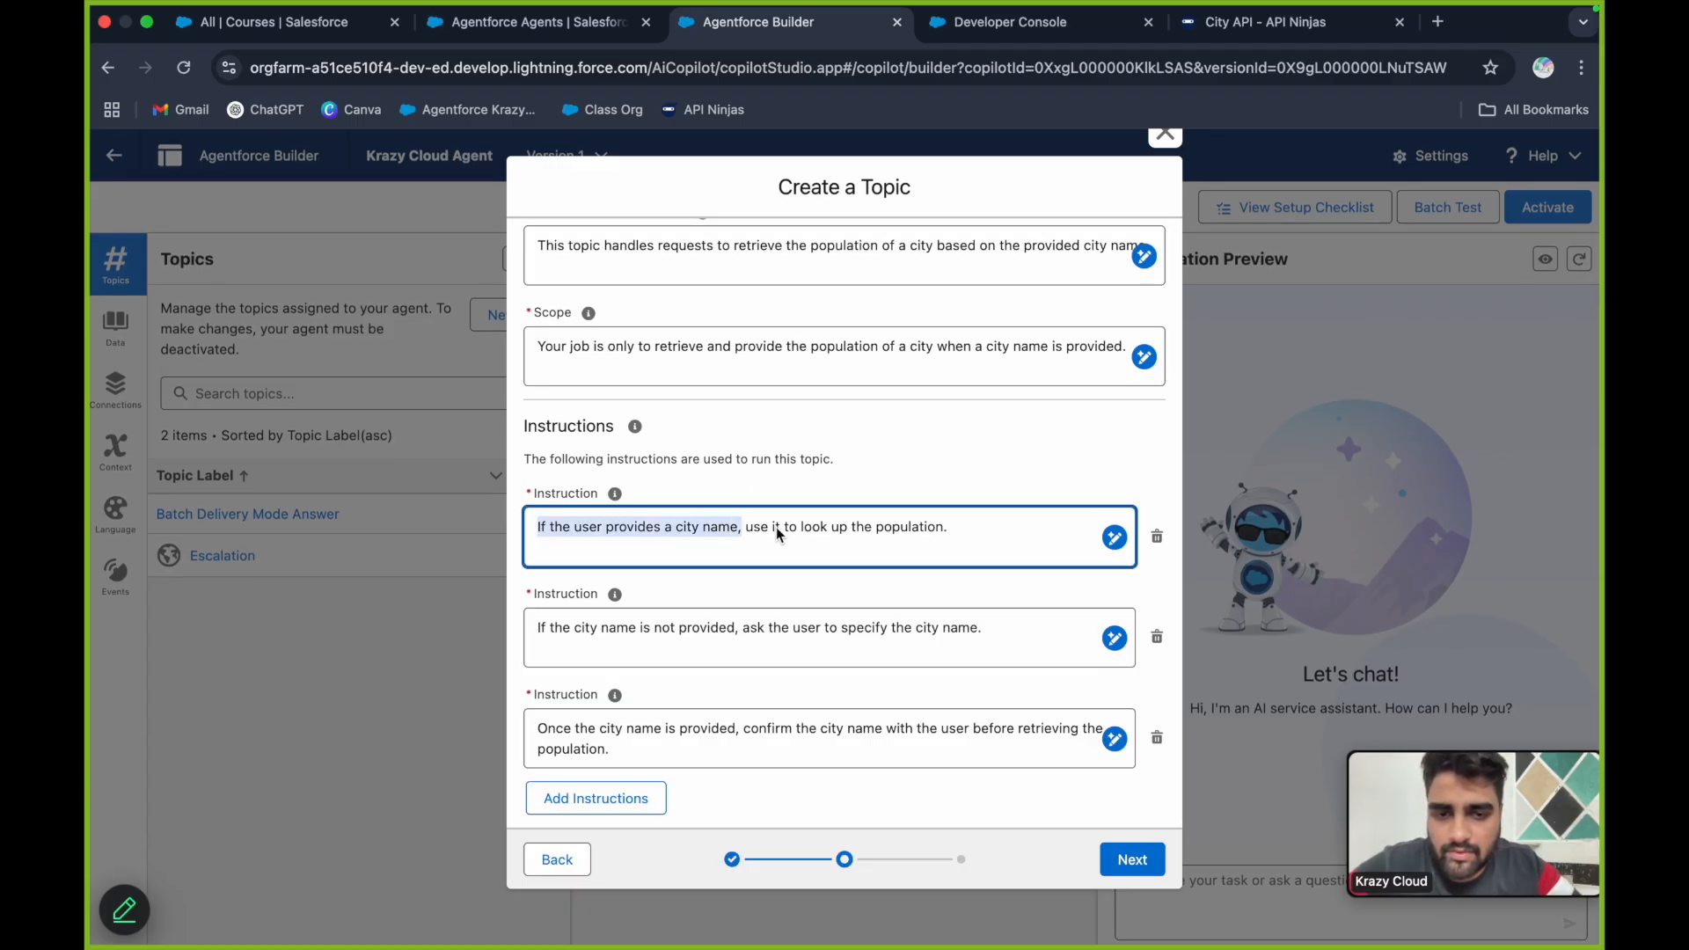
{"action": "left_click_drag", "start_coordinate": [774, 528], "coordinate": [931, 528]}
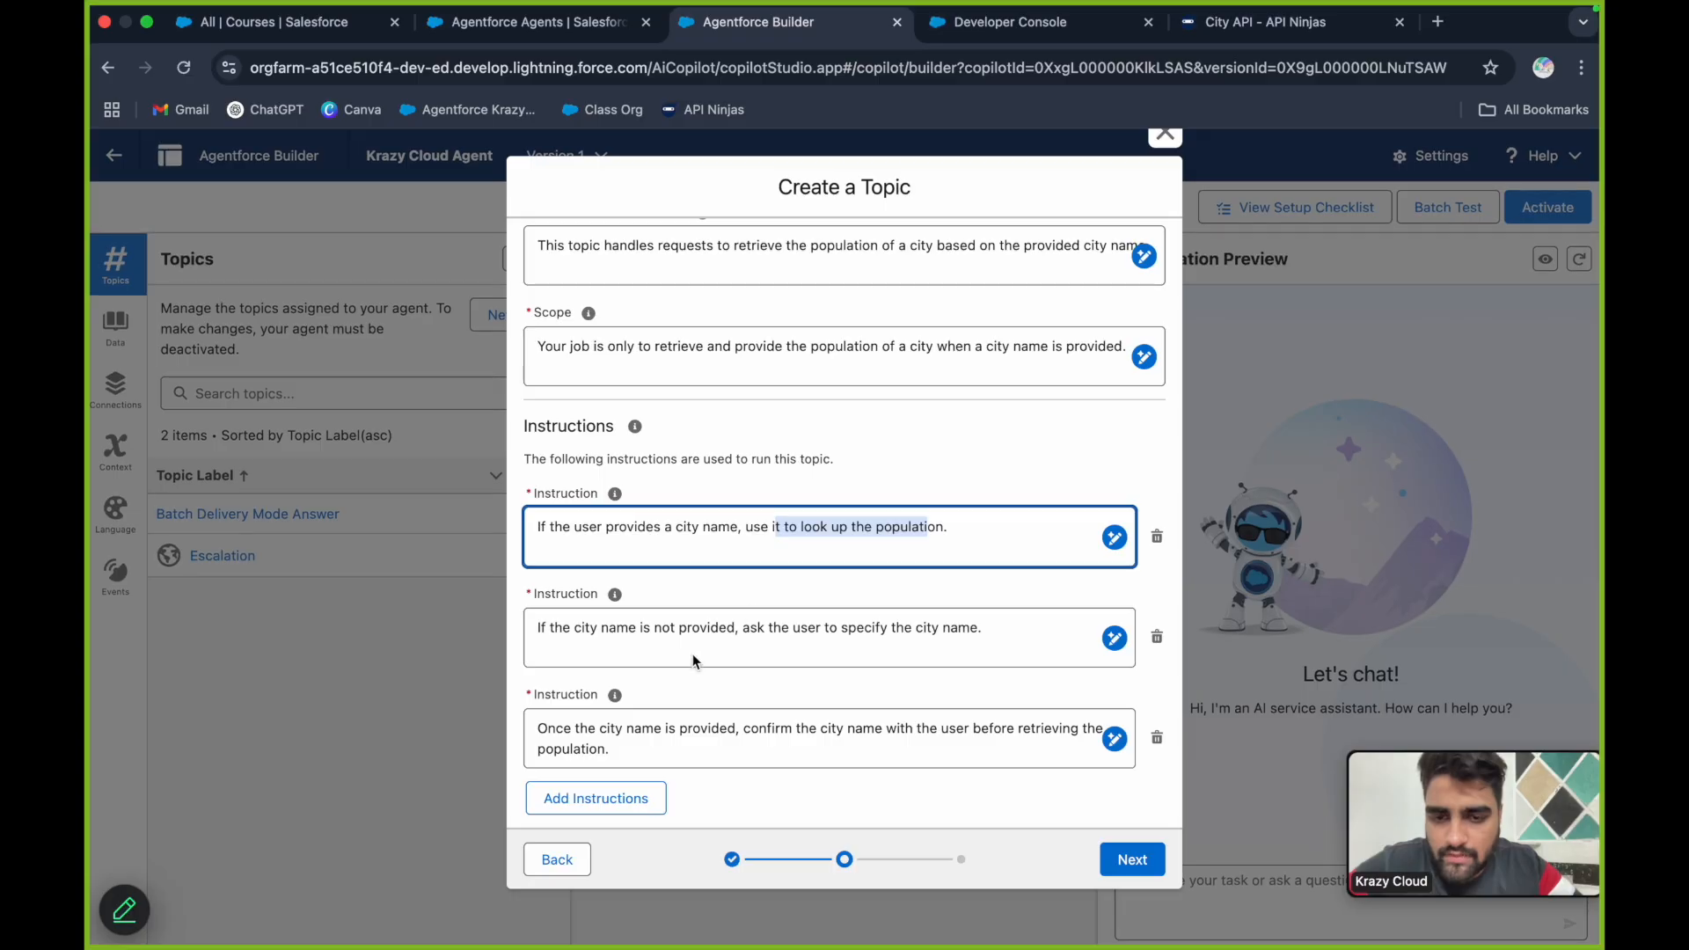
{"action": "left_click_drag", "start_coordinate": [654, 627], "coordinate": [986, 618]}
{"action": "left_click", "coordinate": [983, 628]}
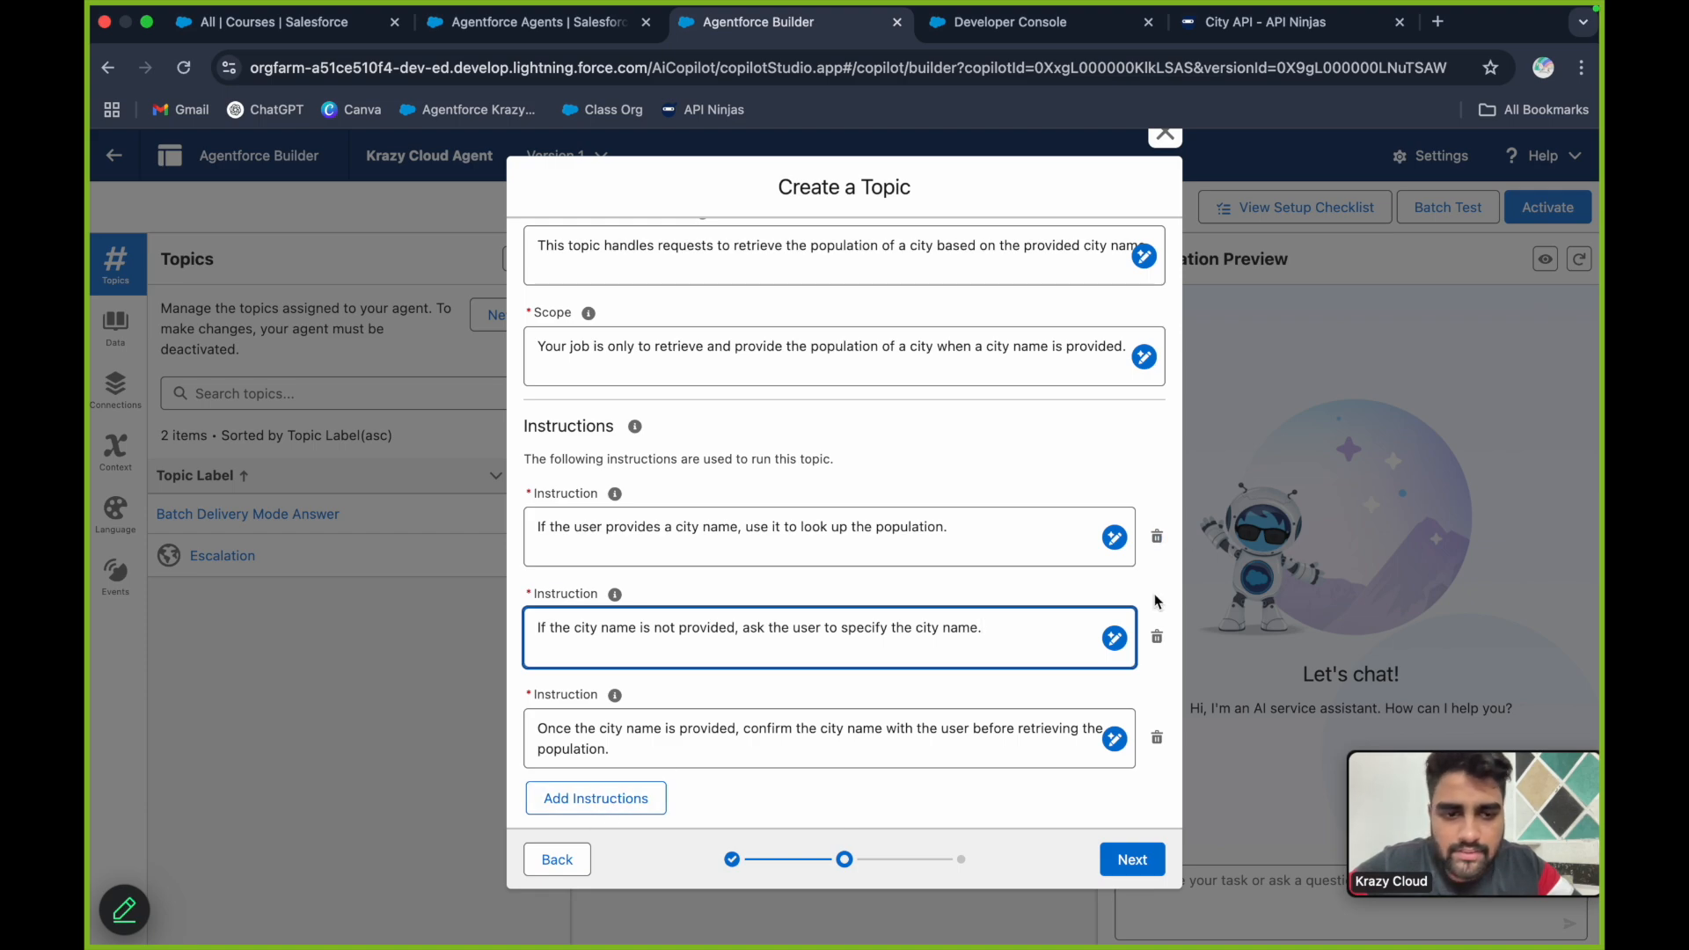
{"action": "left_click", "coordinate": [823, 526]}
{"action": "key", "text": "super+a"}
{"action": "key", "text": "BackSpace"}
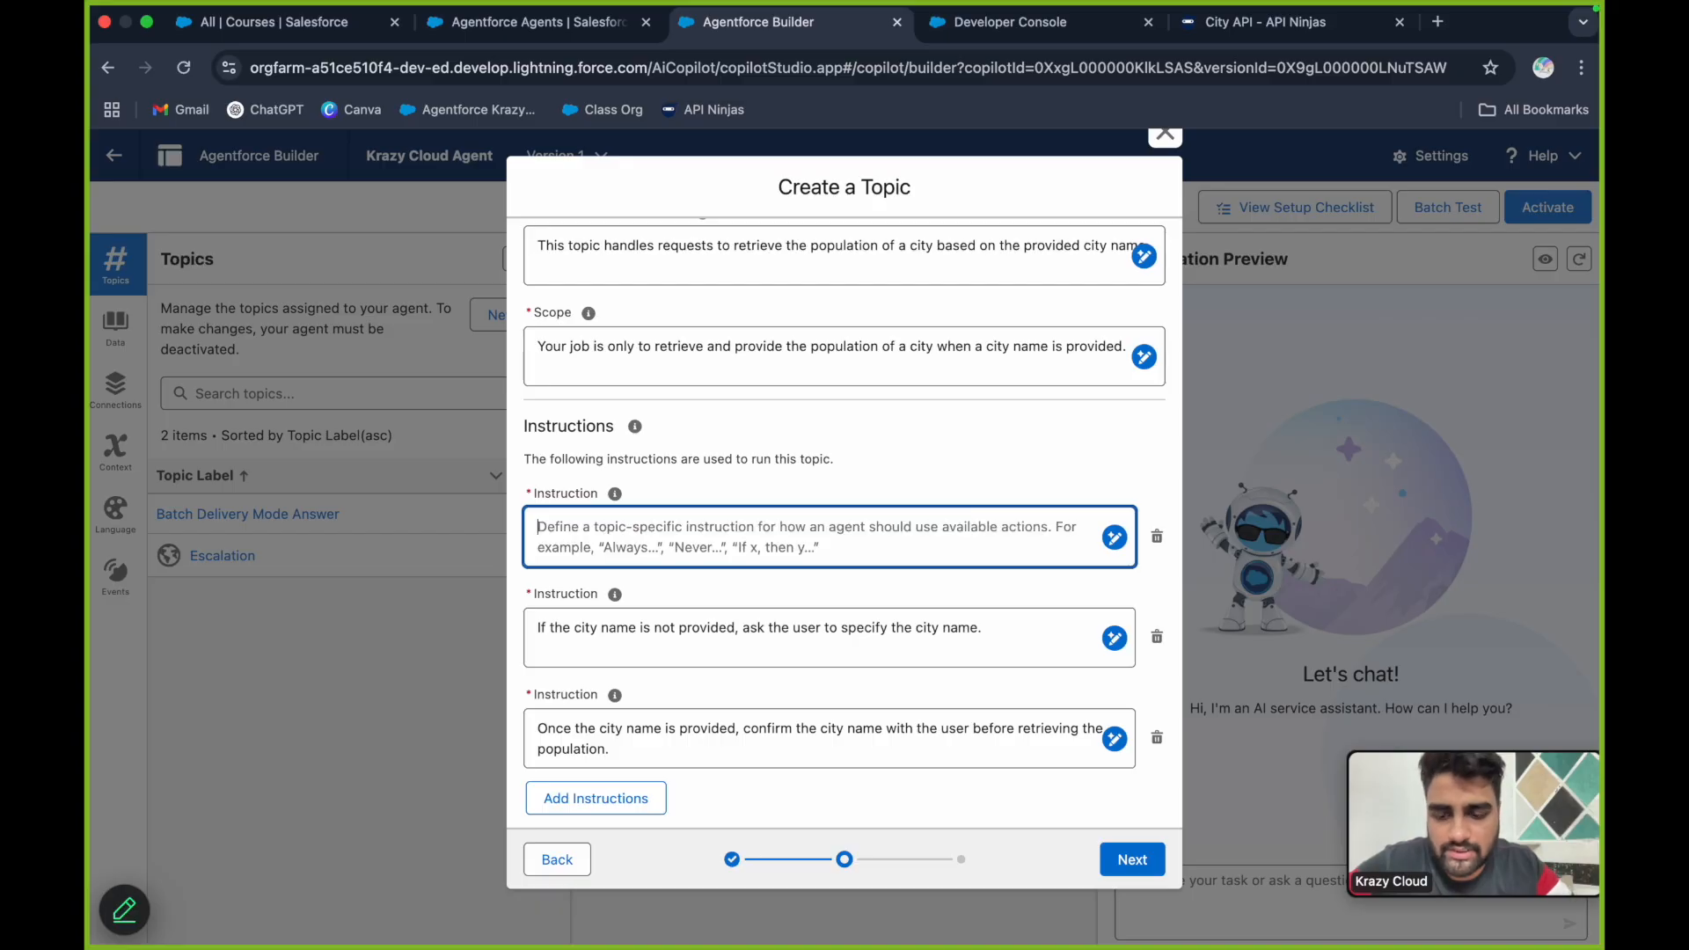
{"action": "key", "text": "super+z"}
{"action": "left_click", "coordinate": [1047, 795]}
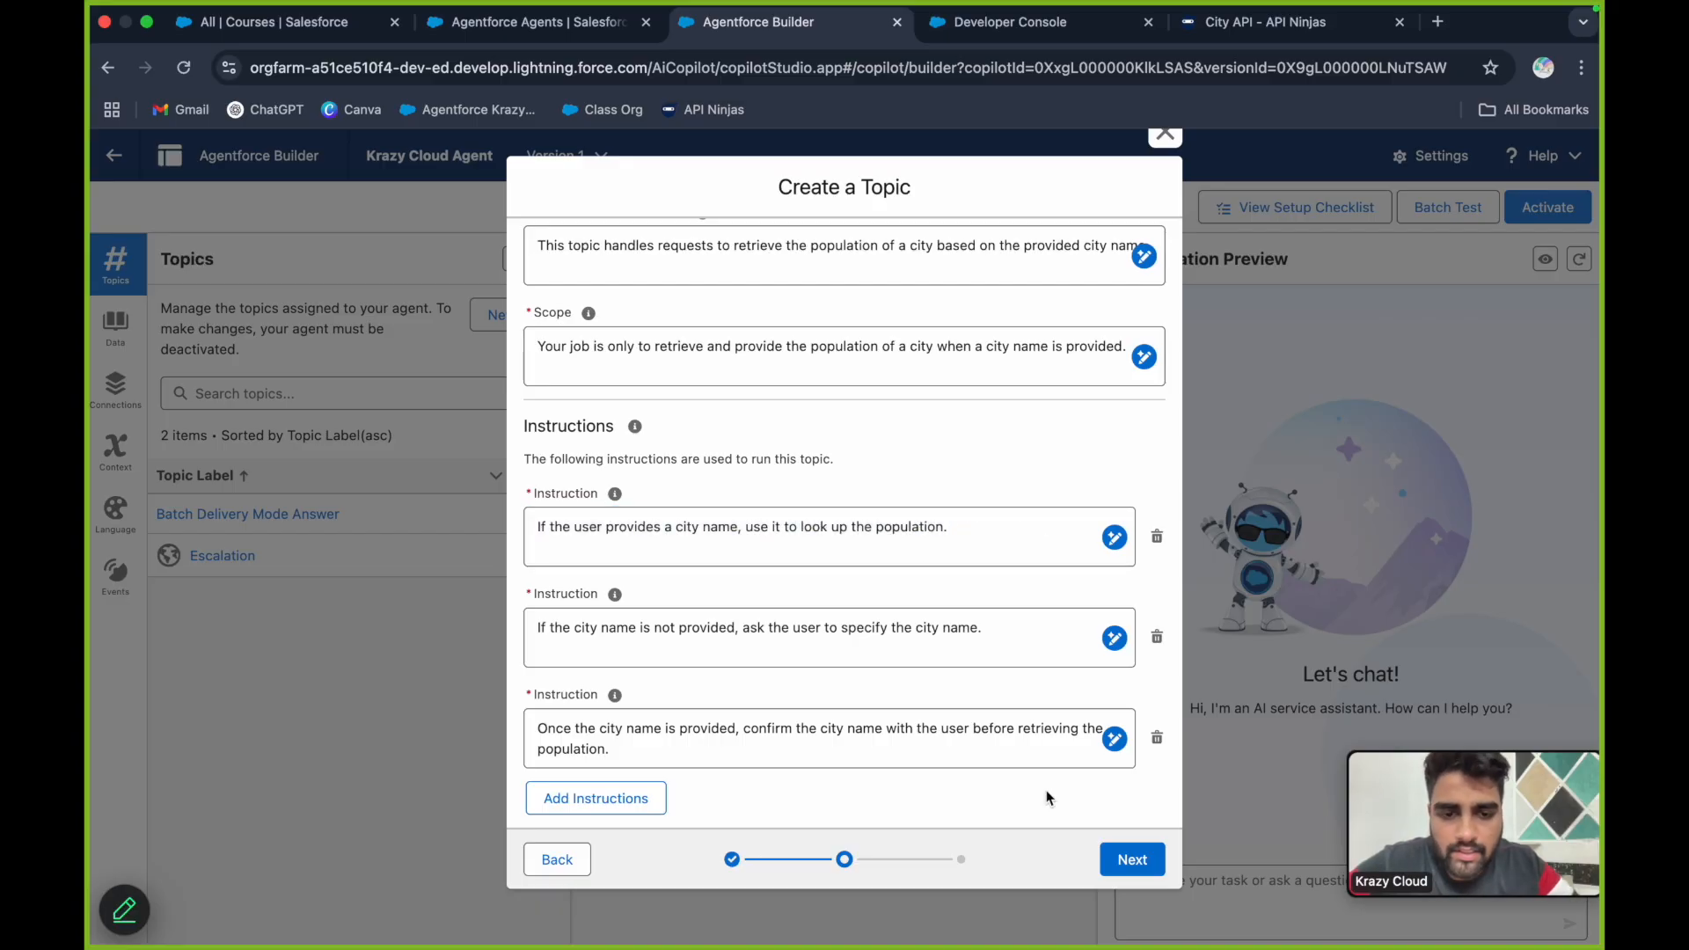
Accept the generated topic details, finish creating City Population Lookup without selecting any actions, and dismiss the topic overlap notice
{"action": "left_click", "coordinate": [1120, 866]}
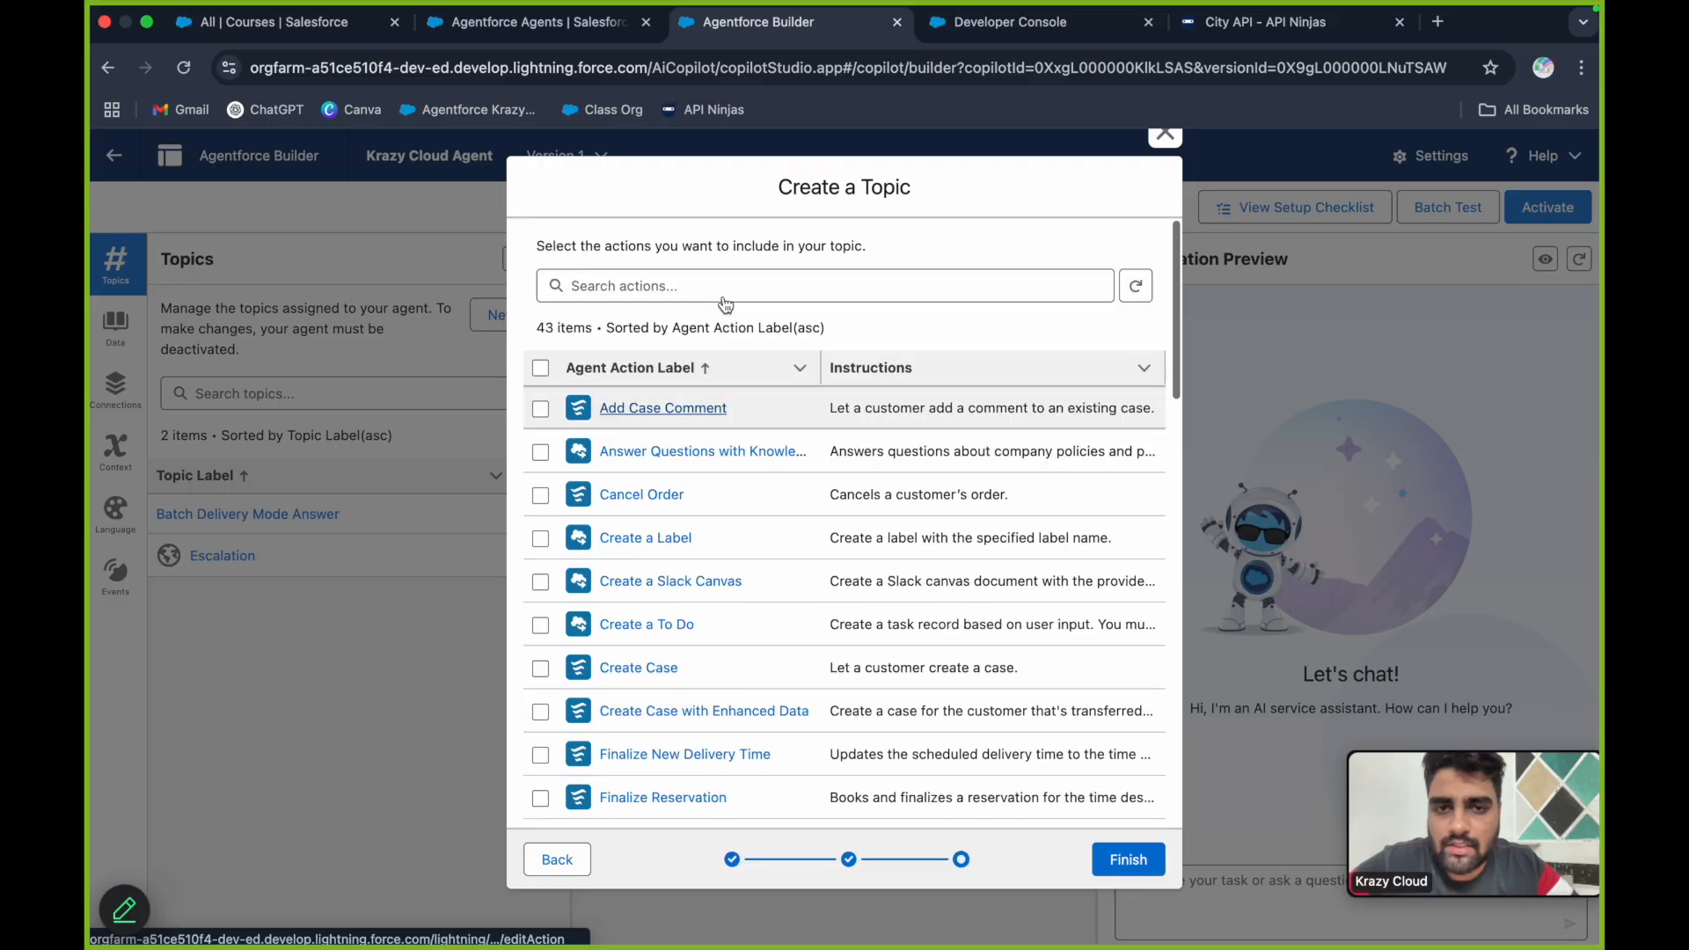
{"action": "scroll", "coordinate": [699, 278], "scroll_direction": "down", "scroll_amount": 10}
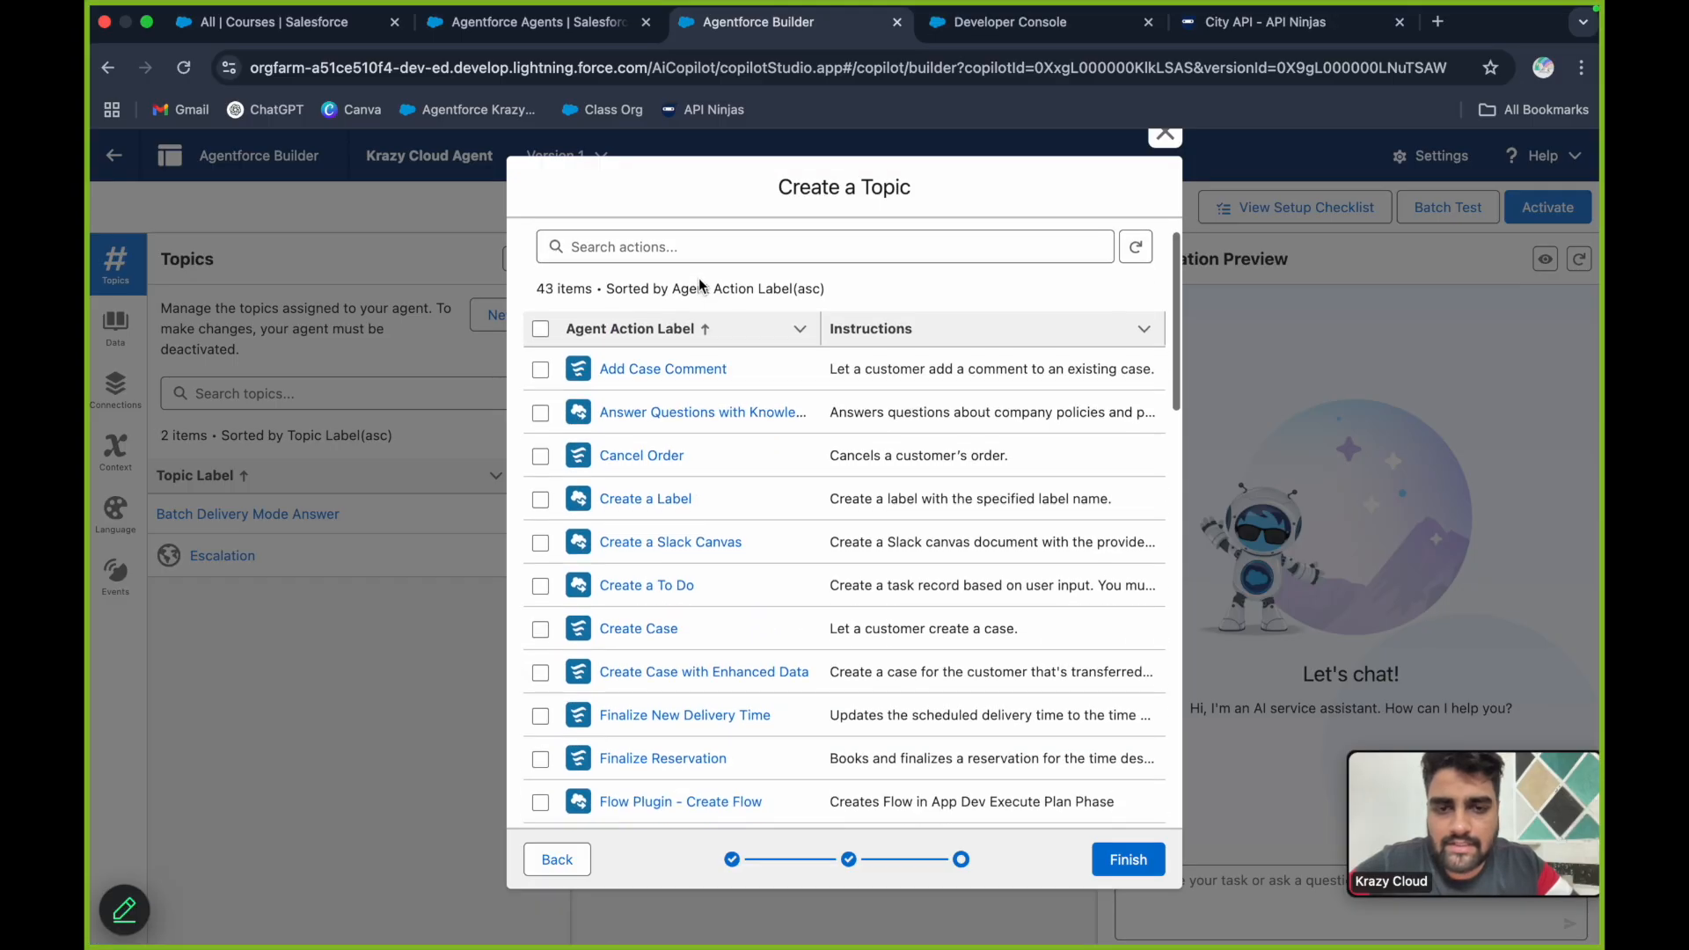
{"action": "scroll", "coordinate": [699, 278], "scroll_direction": "up", "scroll_amount": 10}
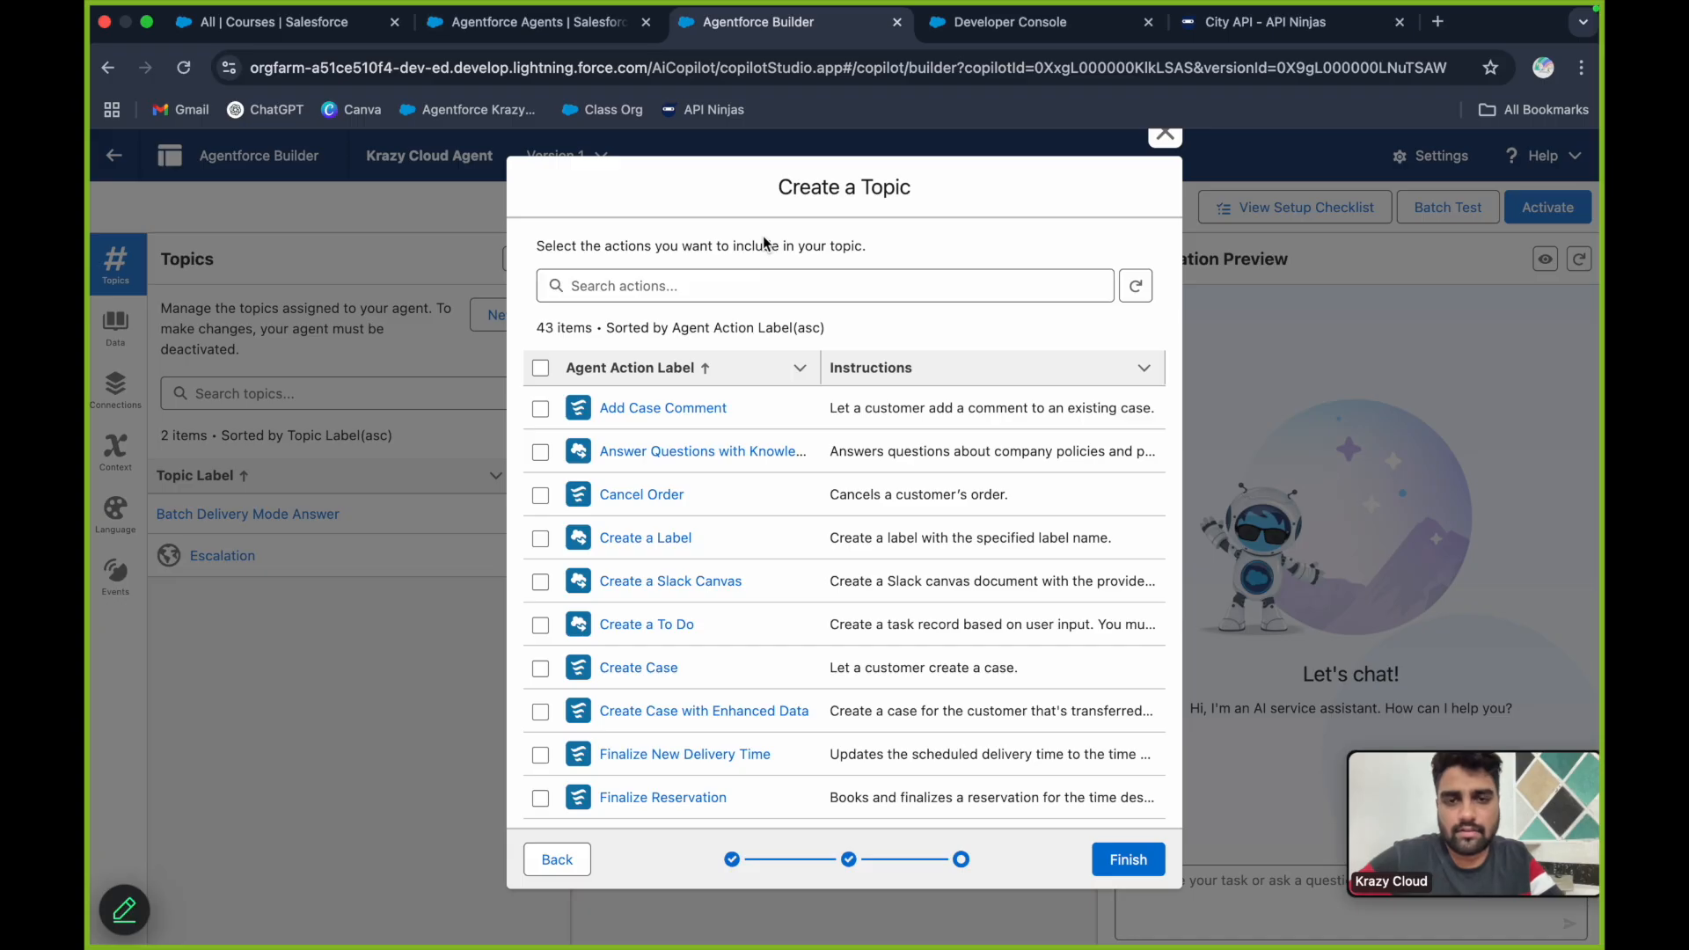
{"action": "left_click", "coordinate": [1128, 859]}
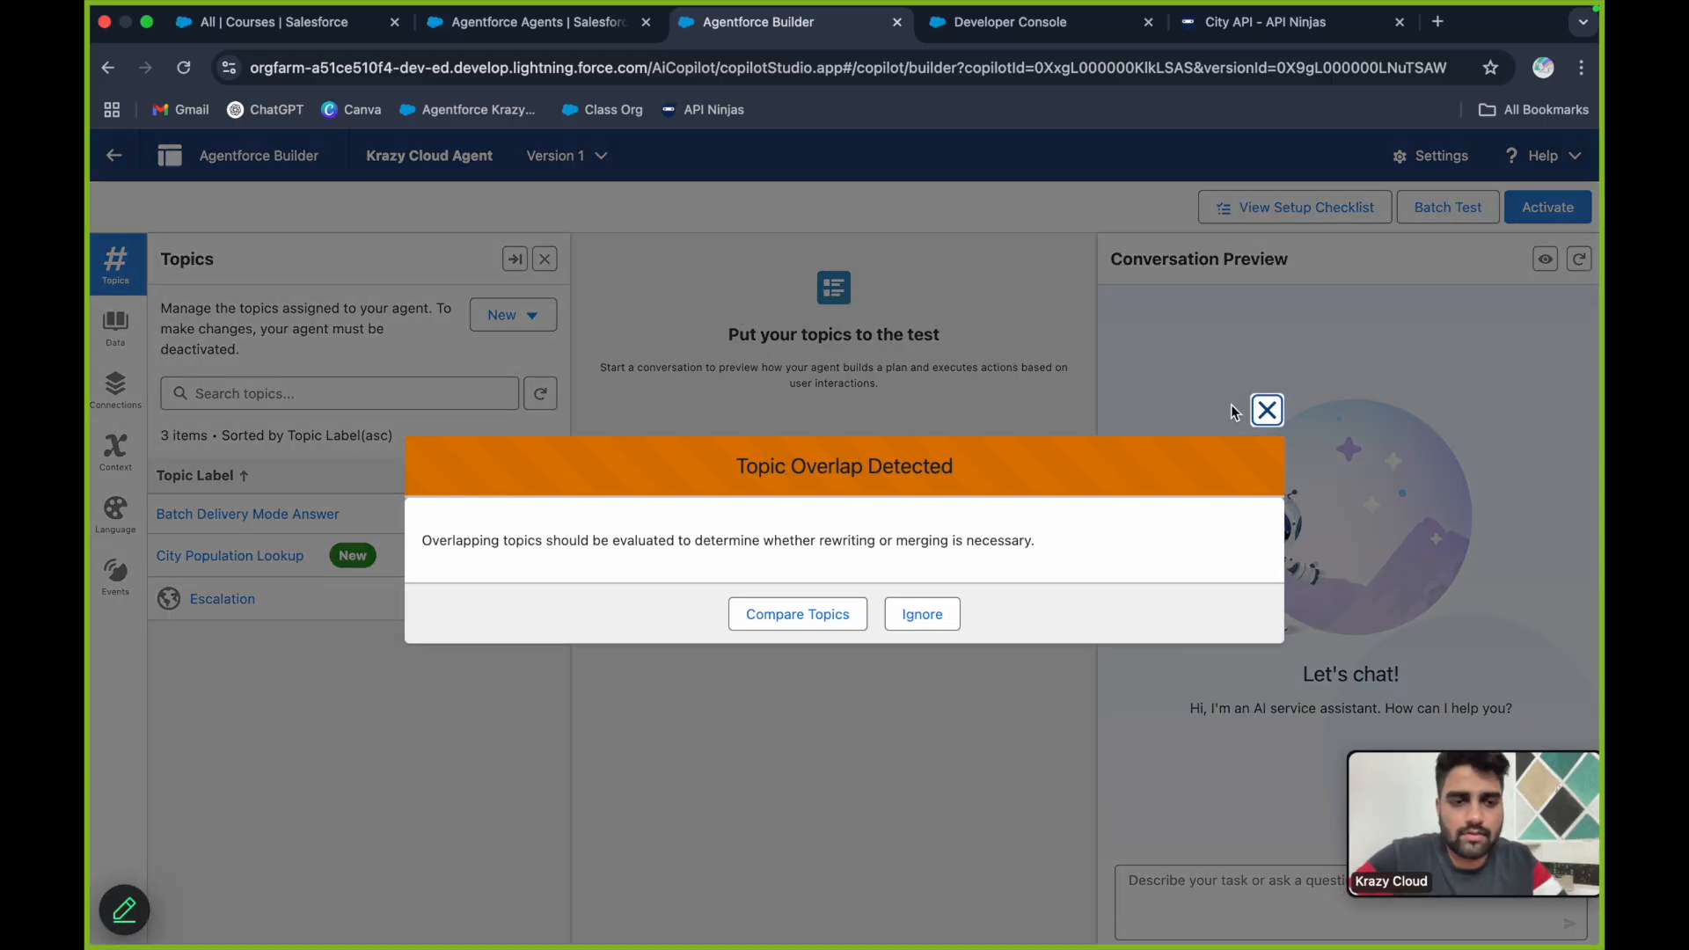
{"action": "left_click", "coordinate": [1267, 411]}
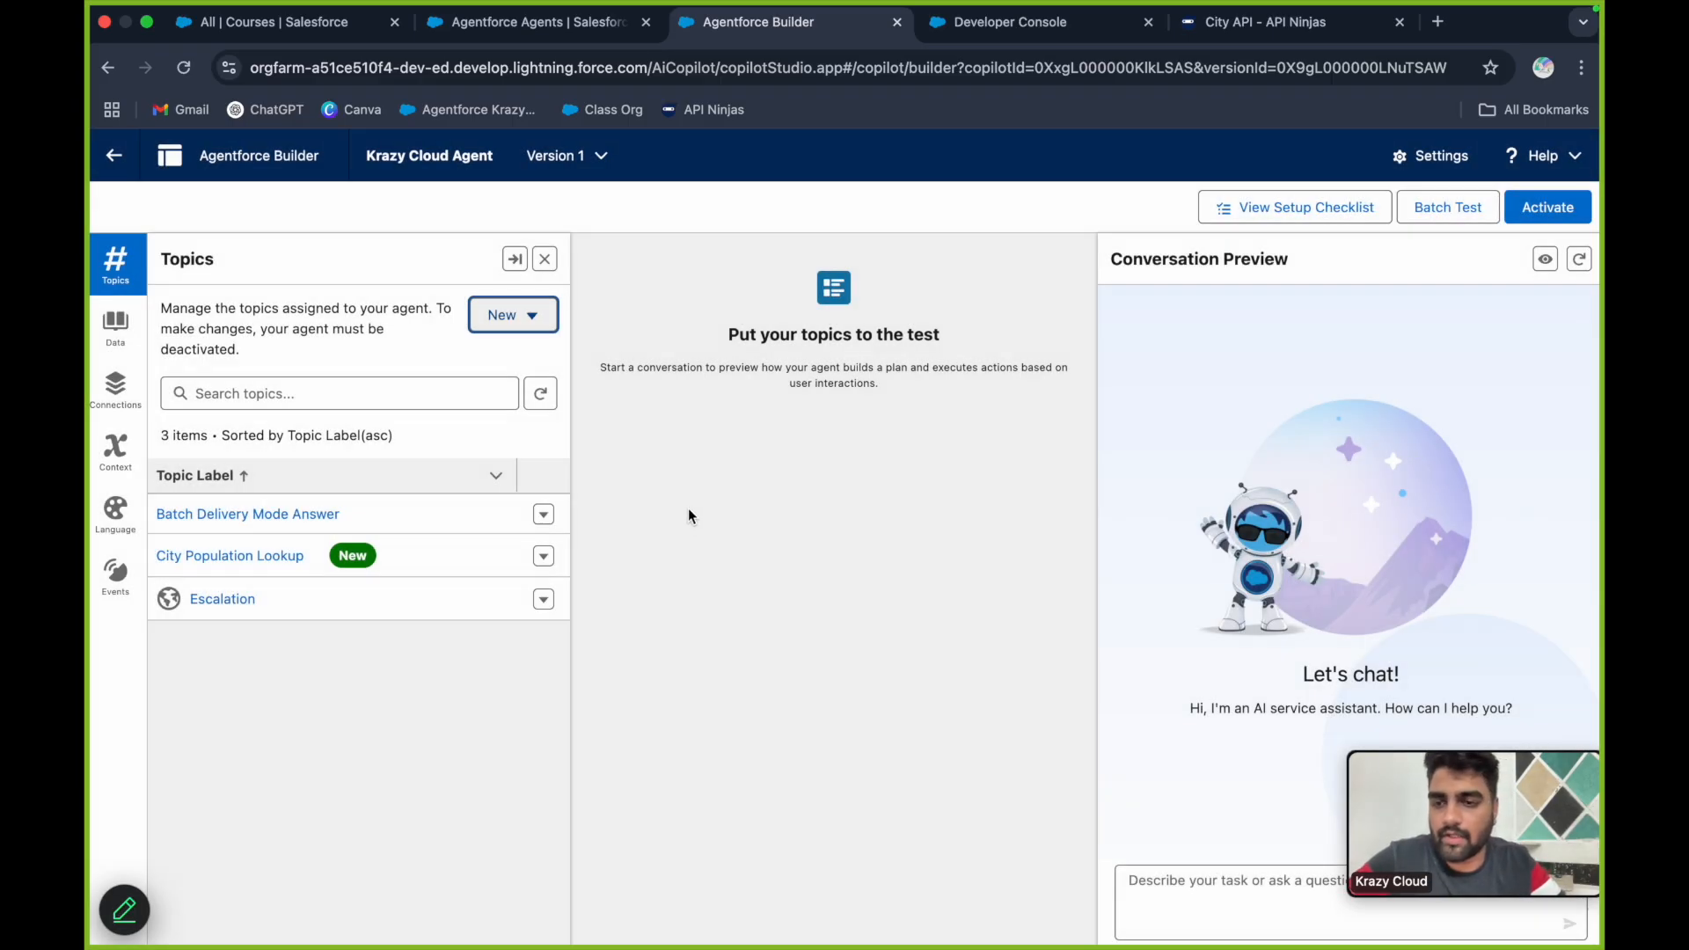
{"action": "right_click", "coordinate": [689, 508]}
{"action": "left_click", "coordinate": [640, 512]}
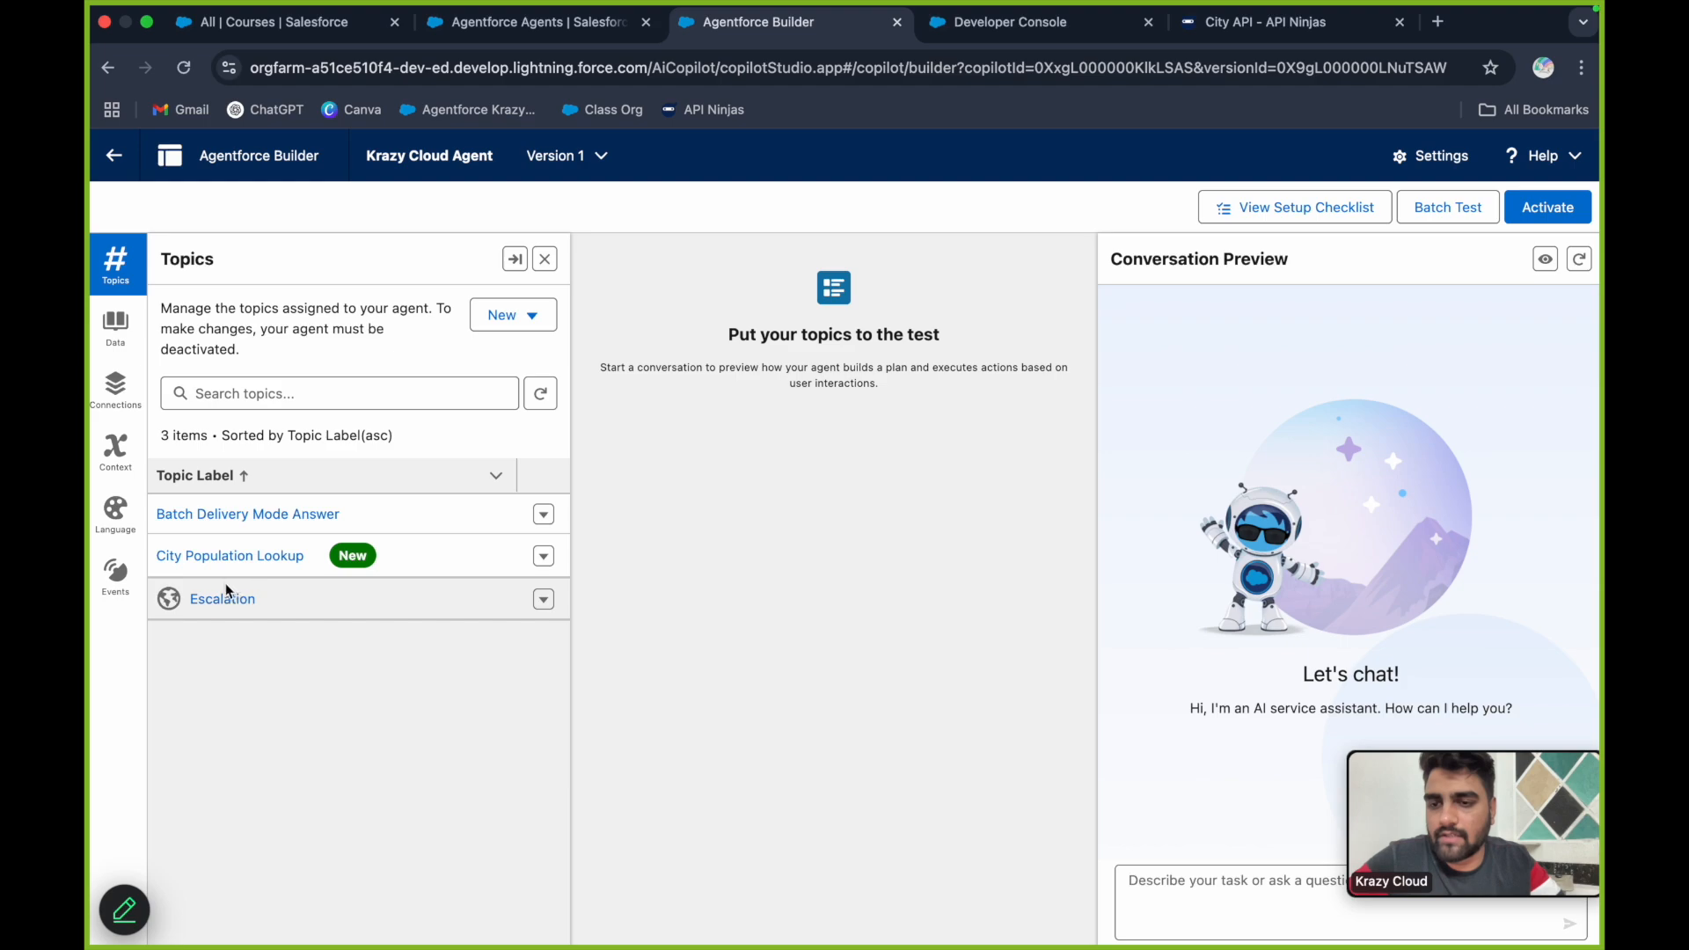
{"action": "left_click", "coordinate": [256, 517]}
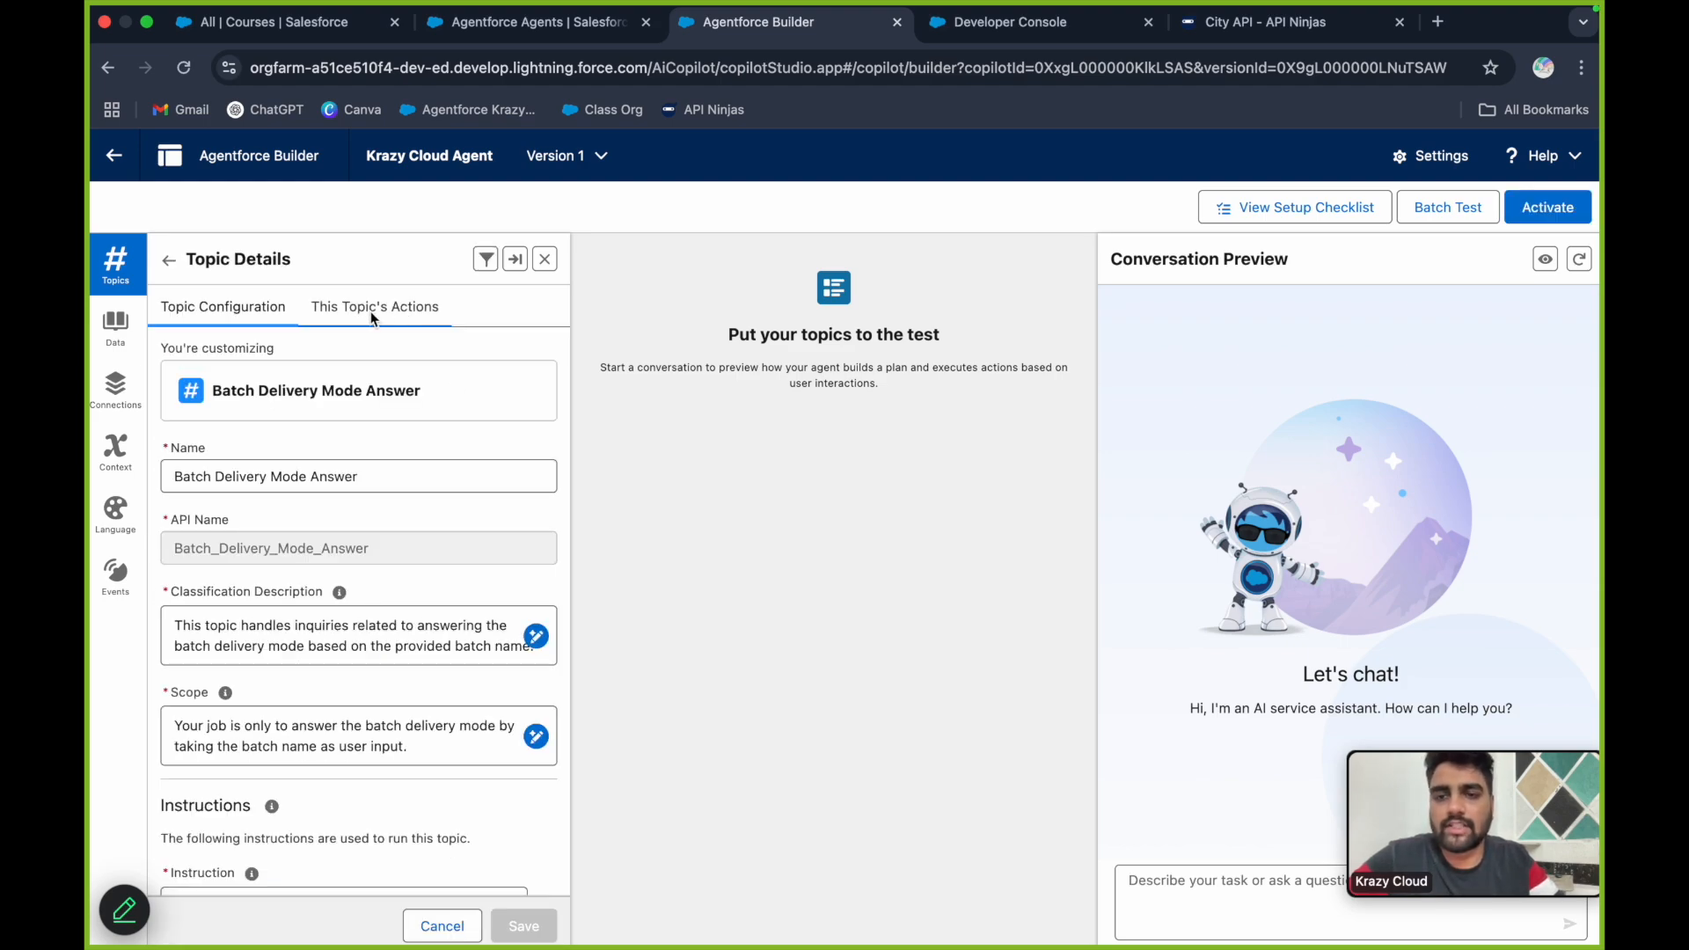
{"action": "left_click", "coordinate": [381, 305]}
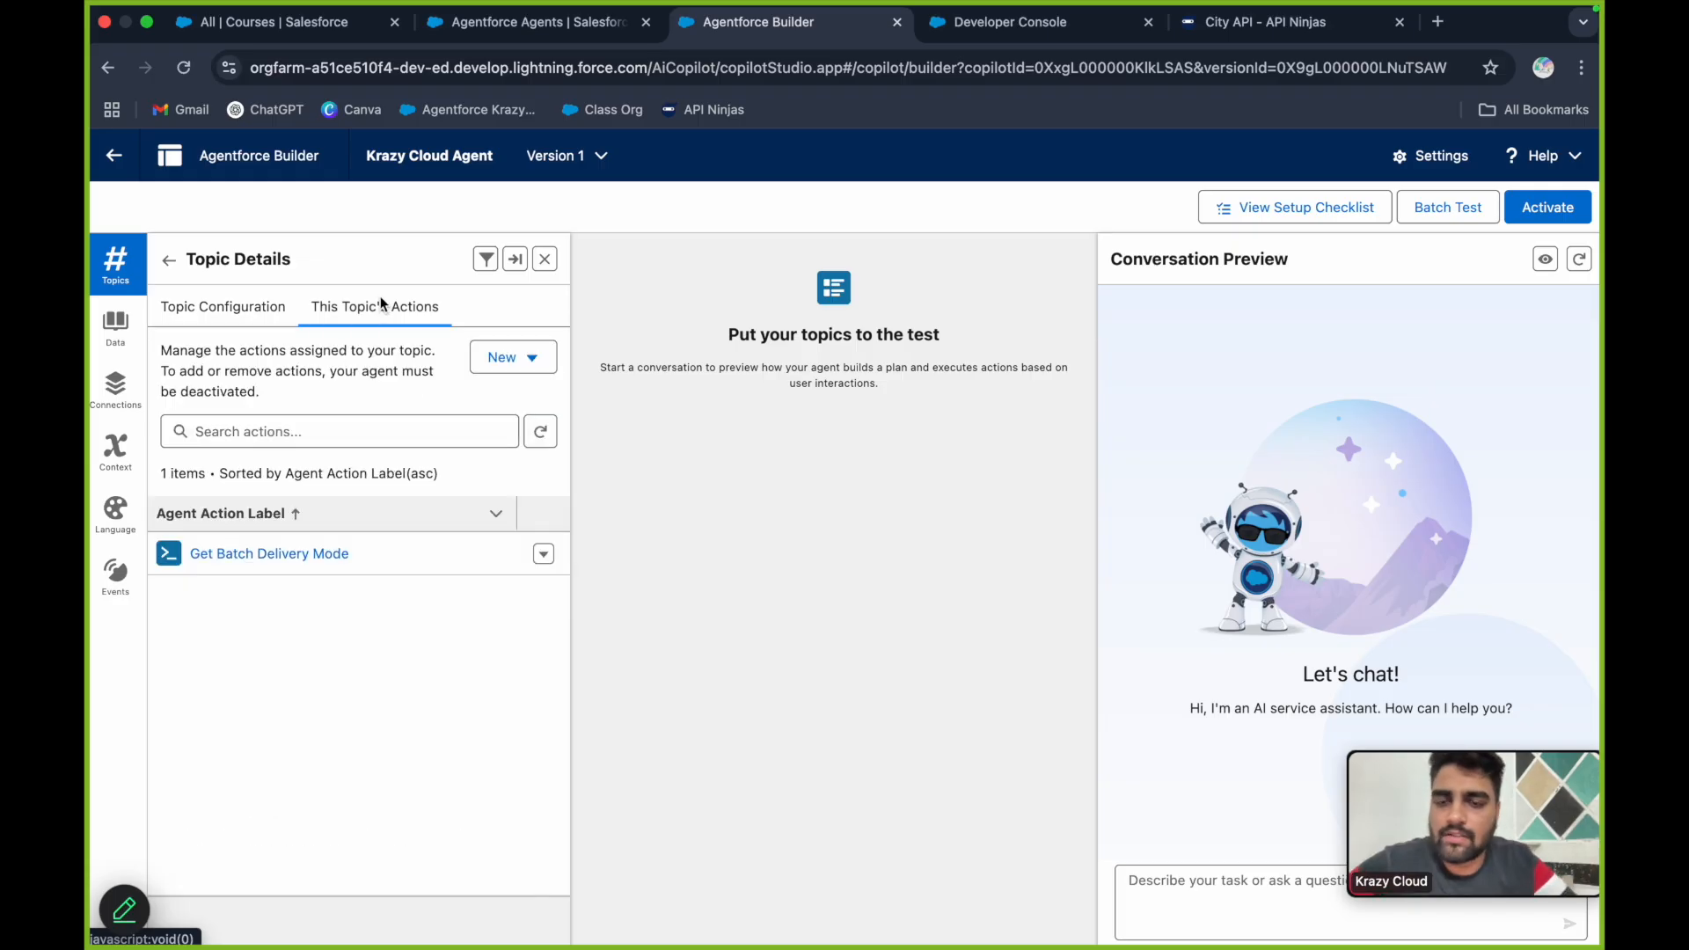
{"action": "left_click", "coordinate": [517, 357]}
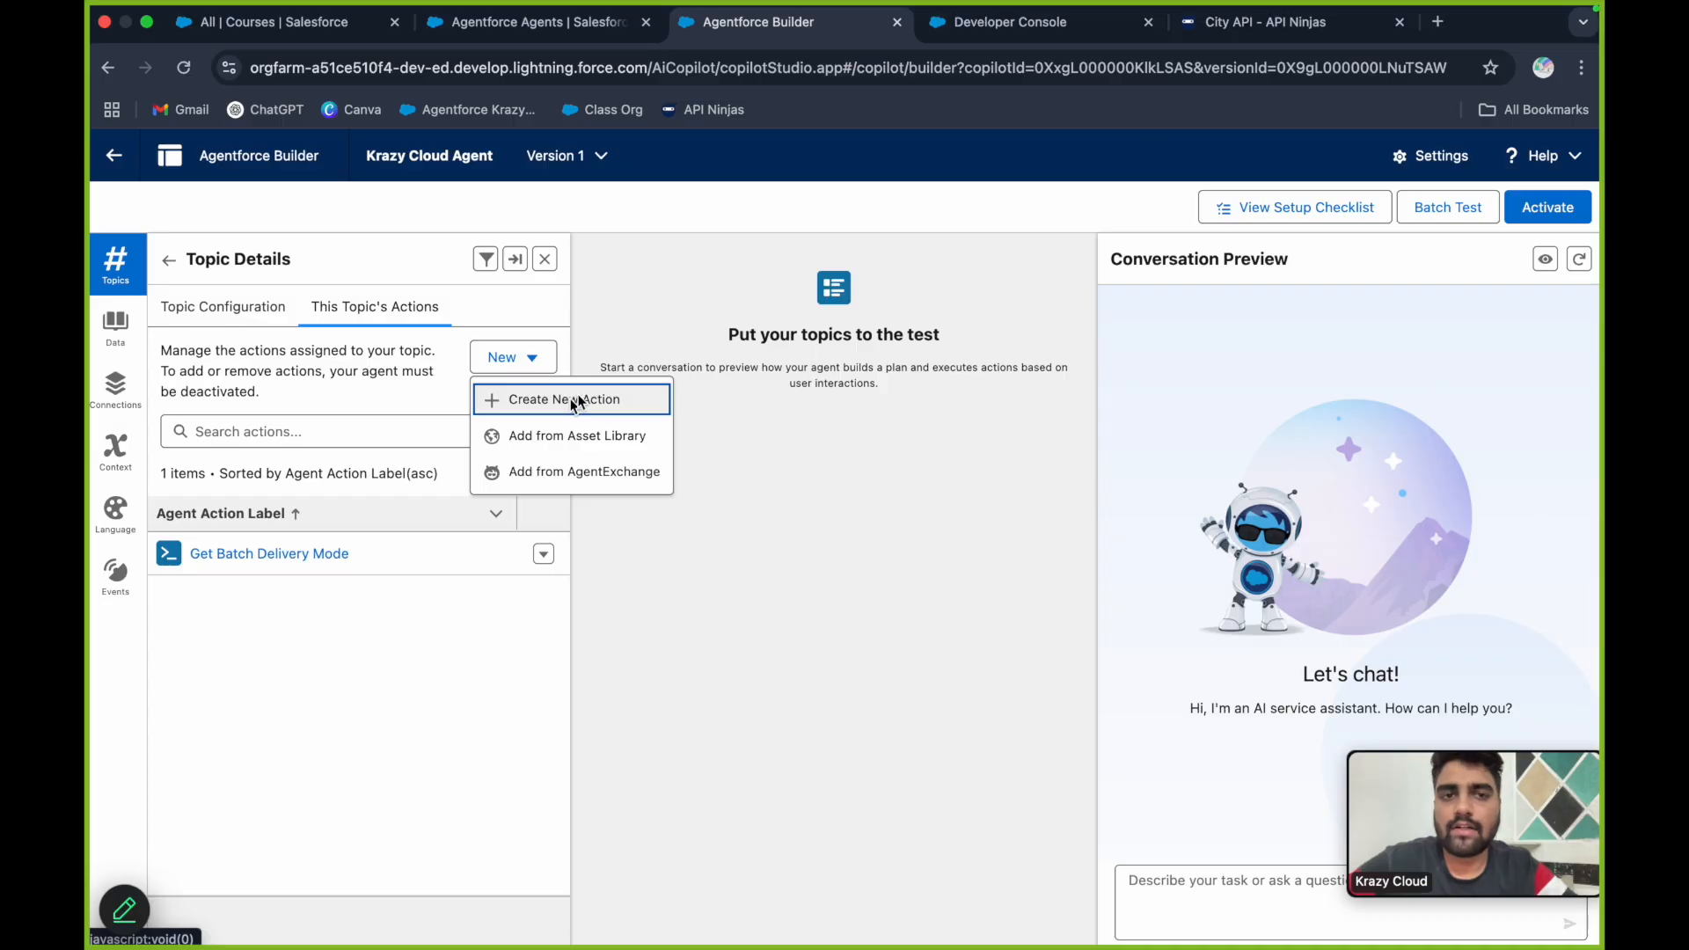
{"action": "left_click", "coordinate": [1033, 26]}
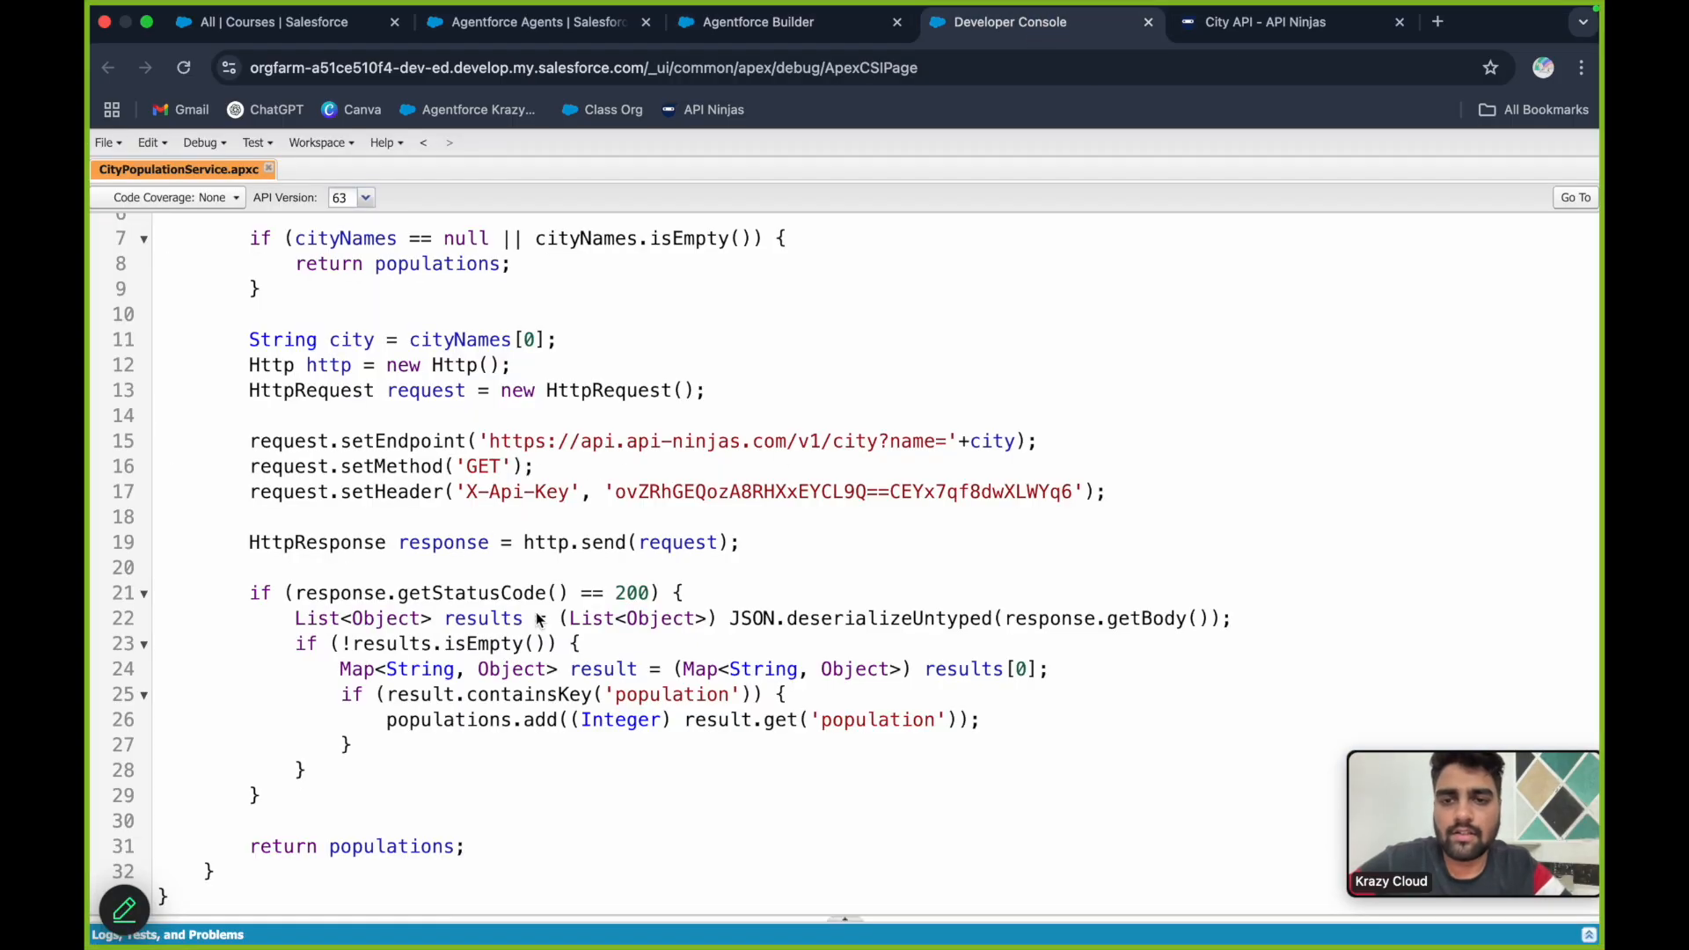
{"action": "left_click", "coordinate": [753, 17]}
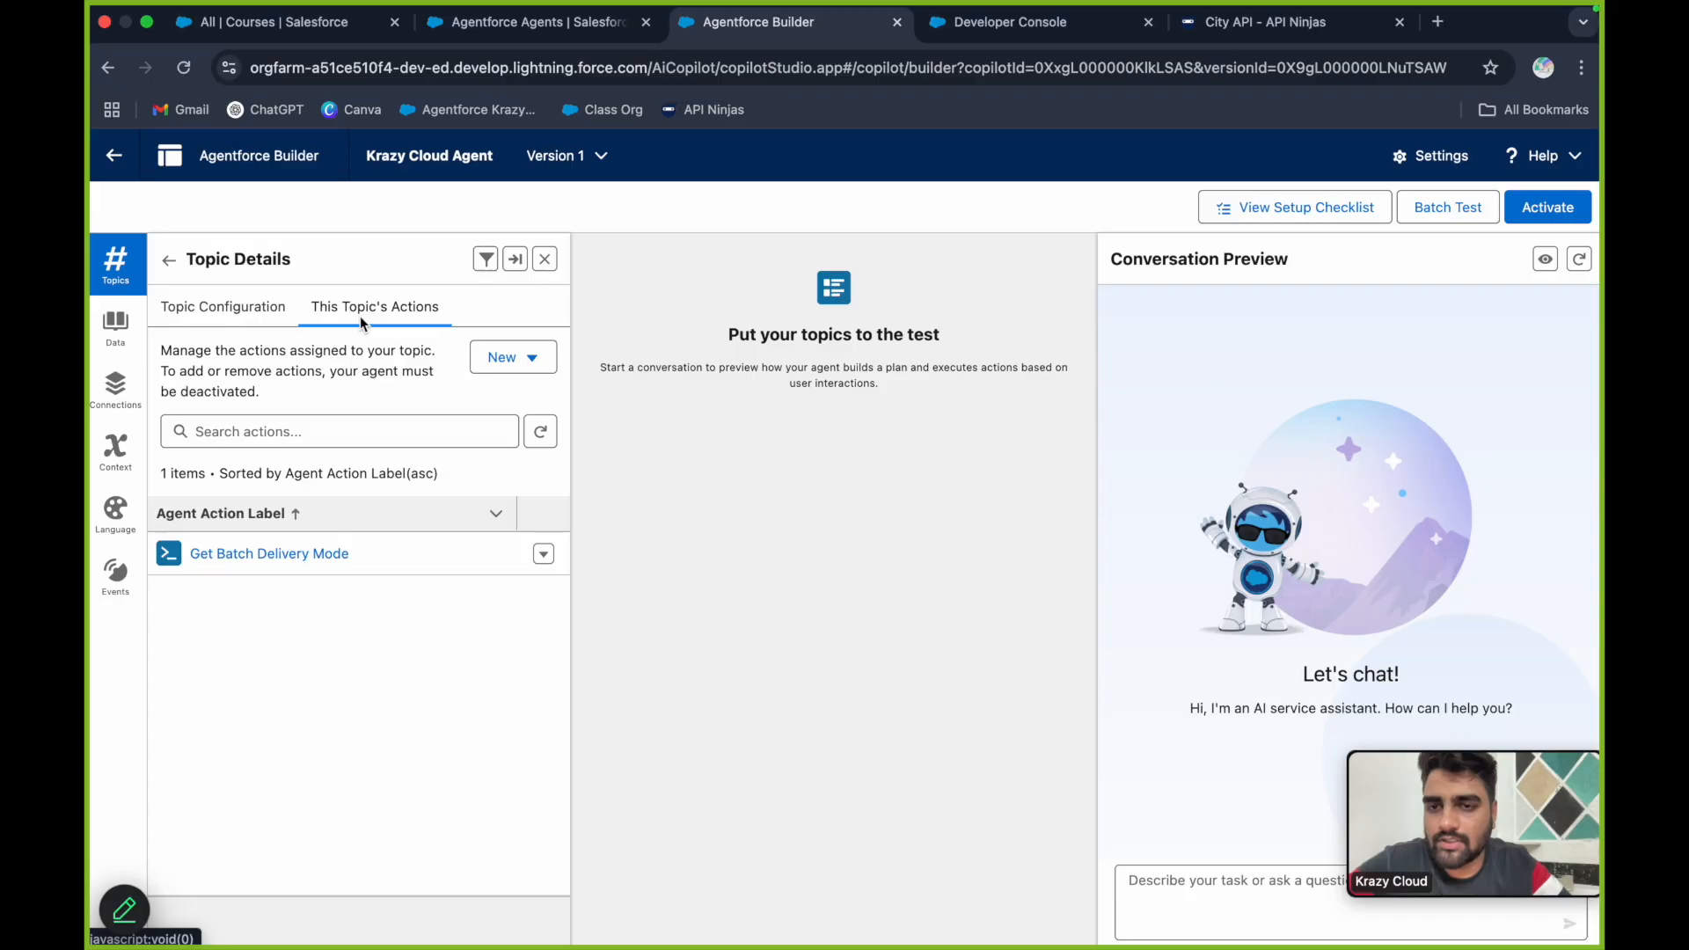
{"action": "left_click", "coordinate": [519, 369]}
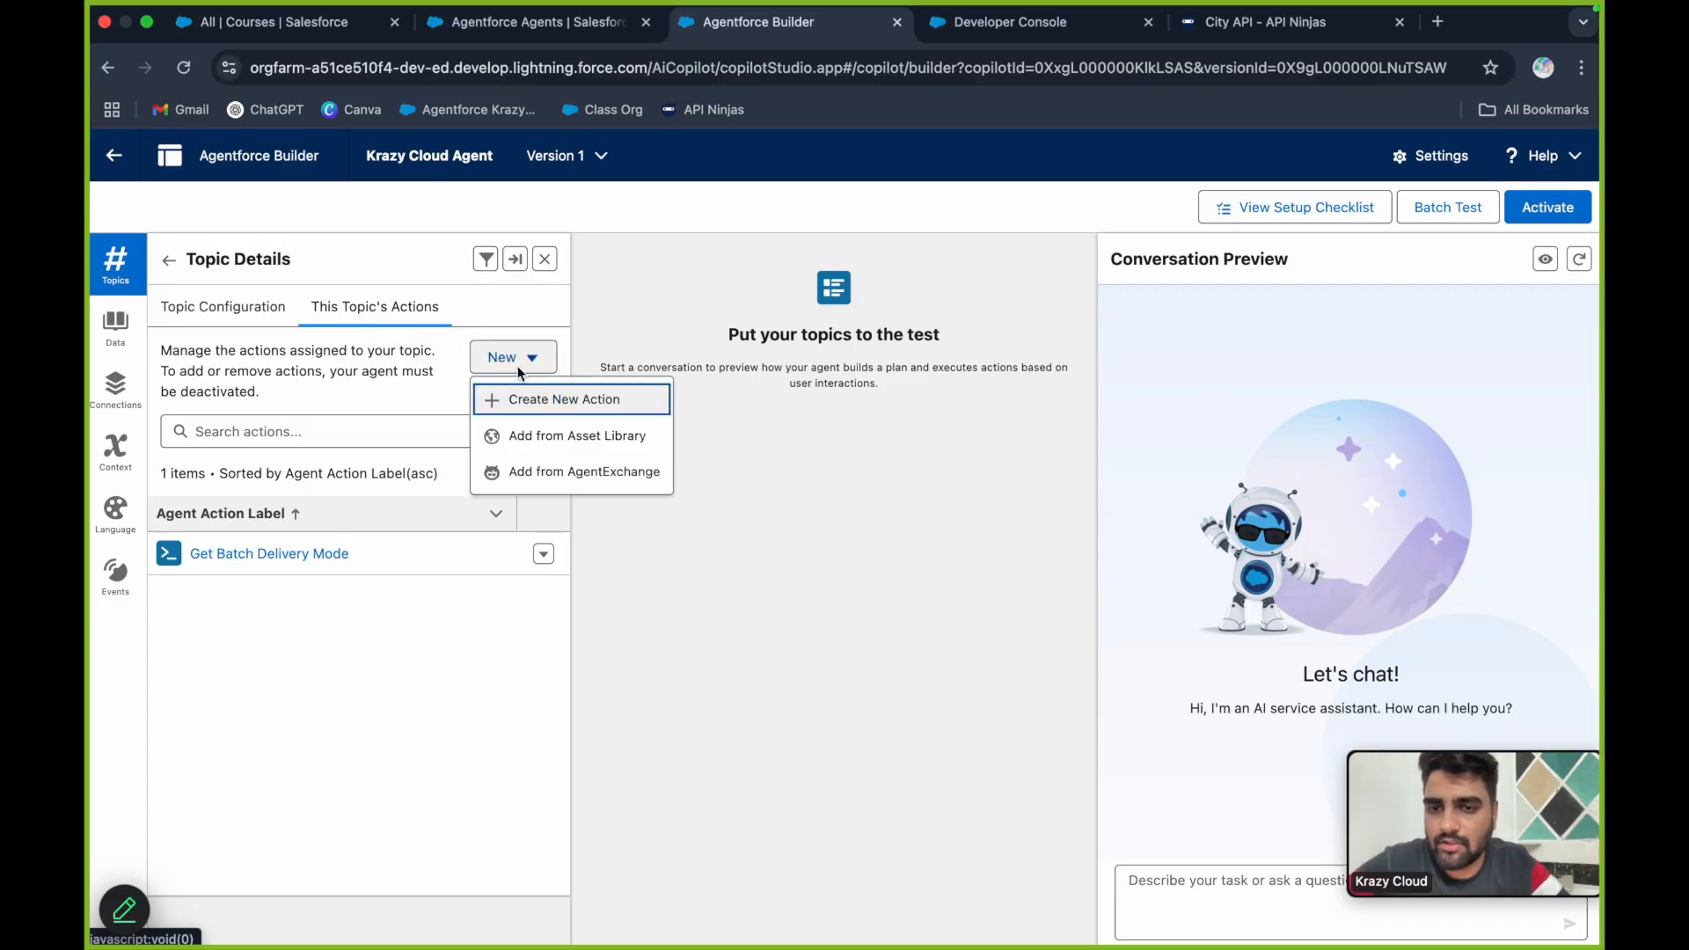
{"action": "left_click", "coordinate": [563, 398]}
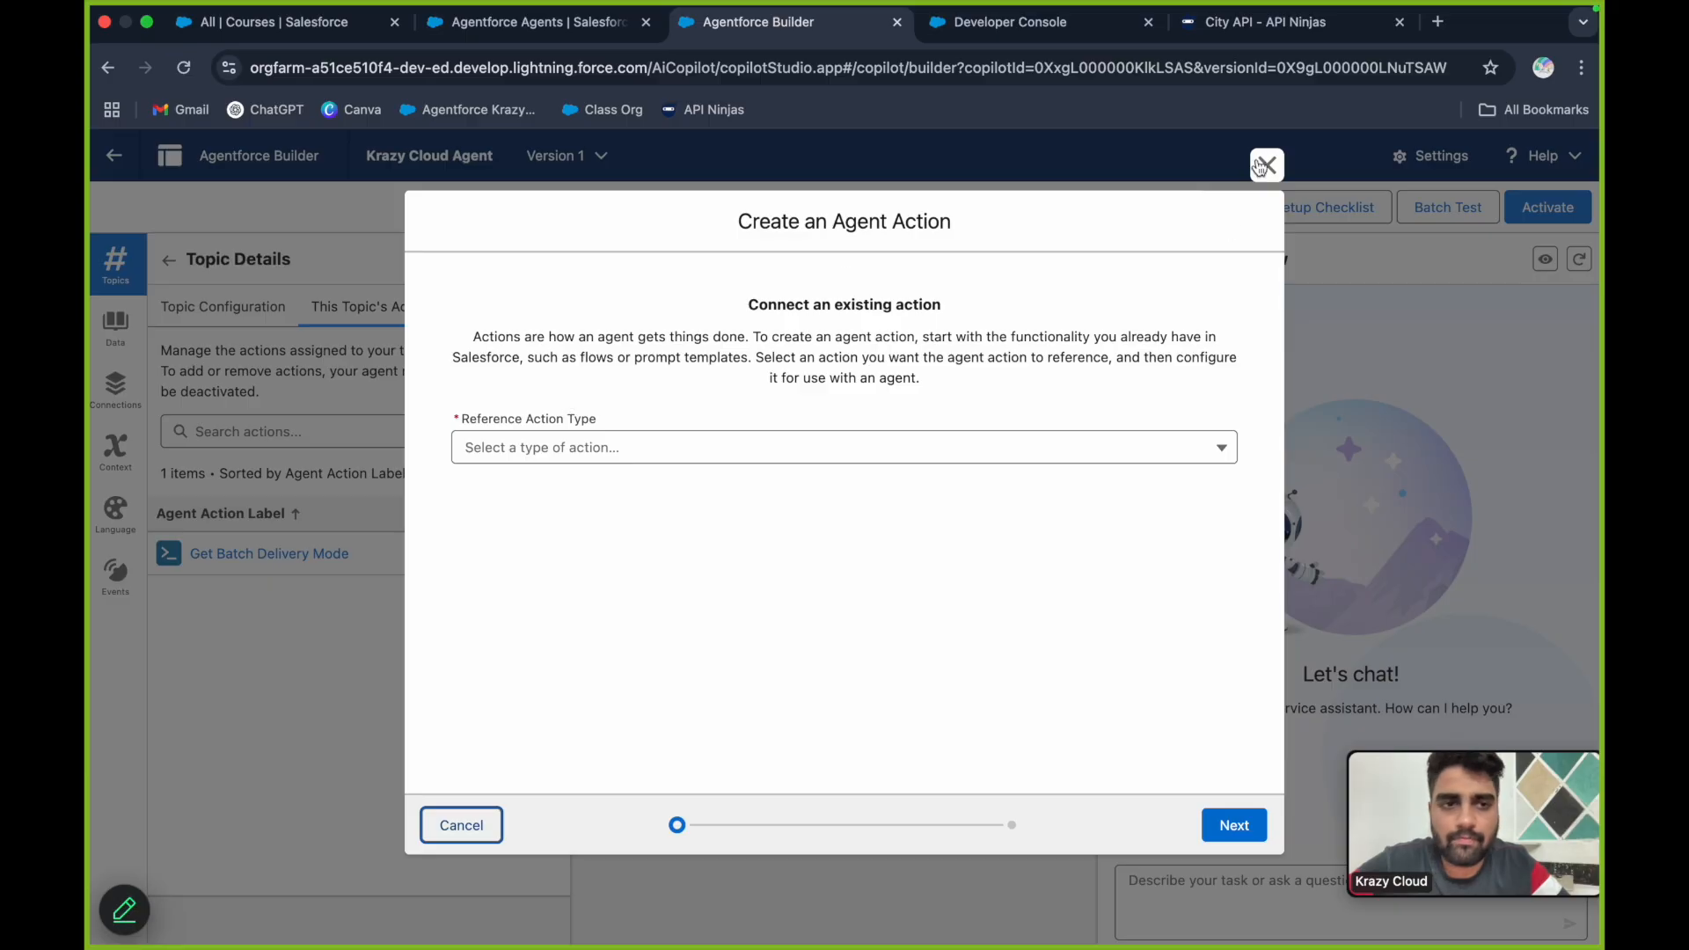
{"action": "left_click", "coordinate": [1264, 166]}
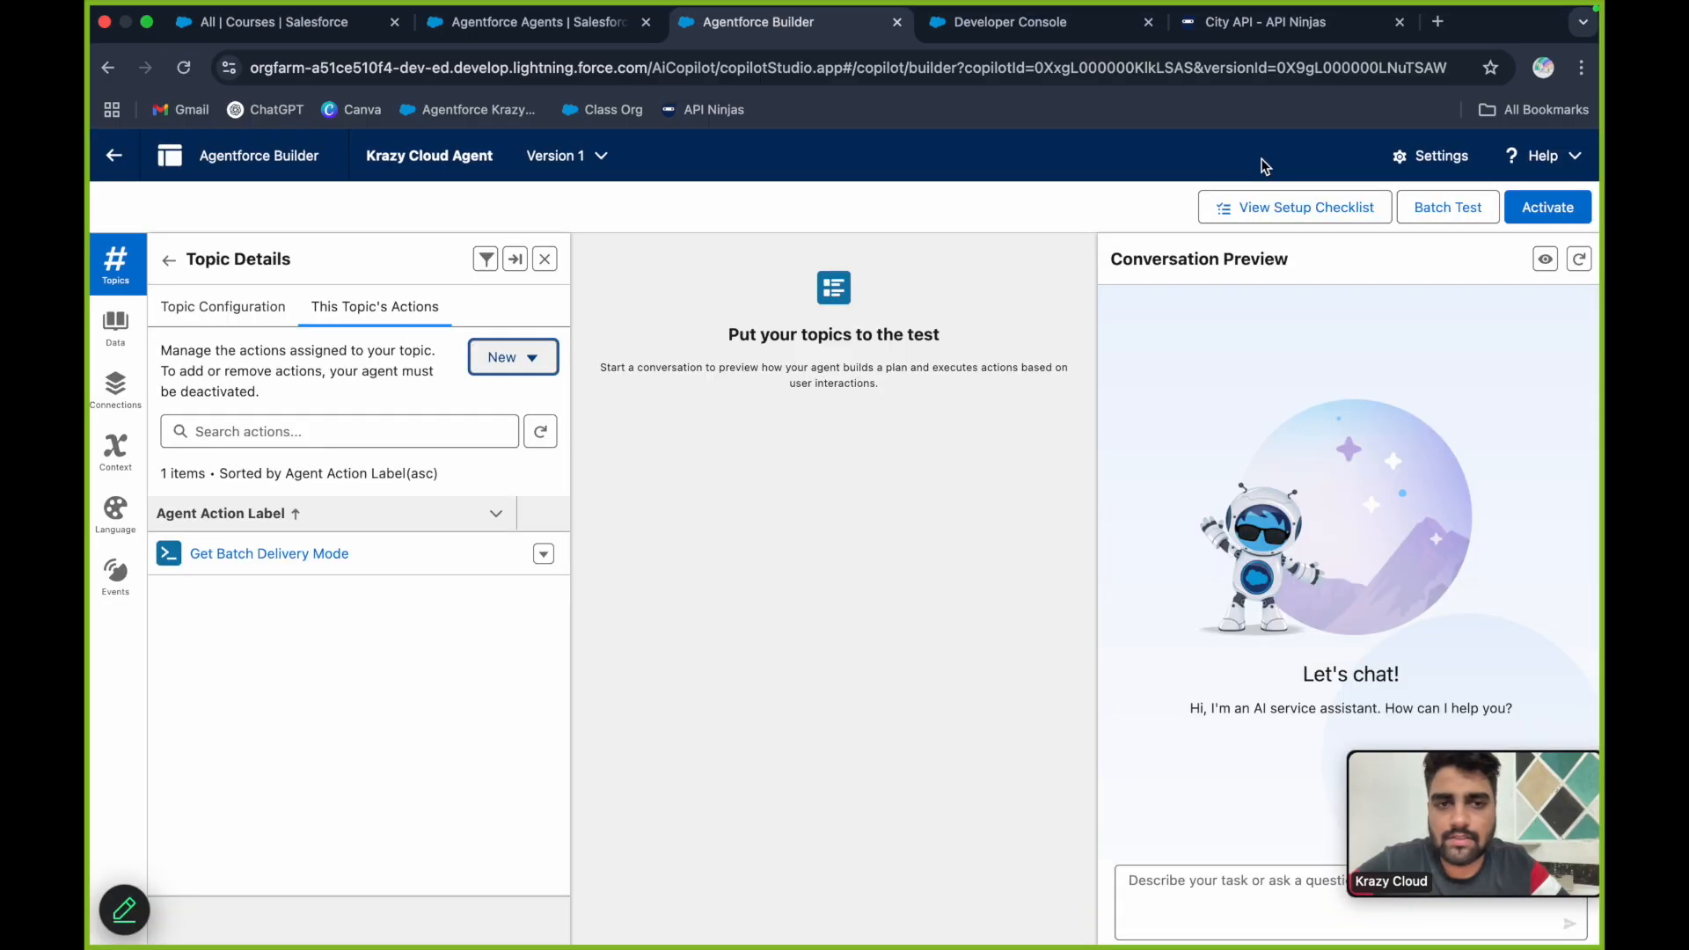
{"action": "left_click", "coordinate": [168, 259]}
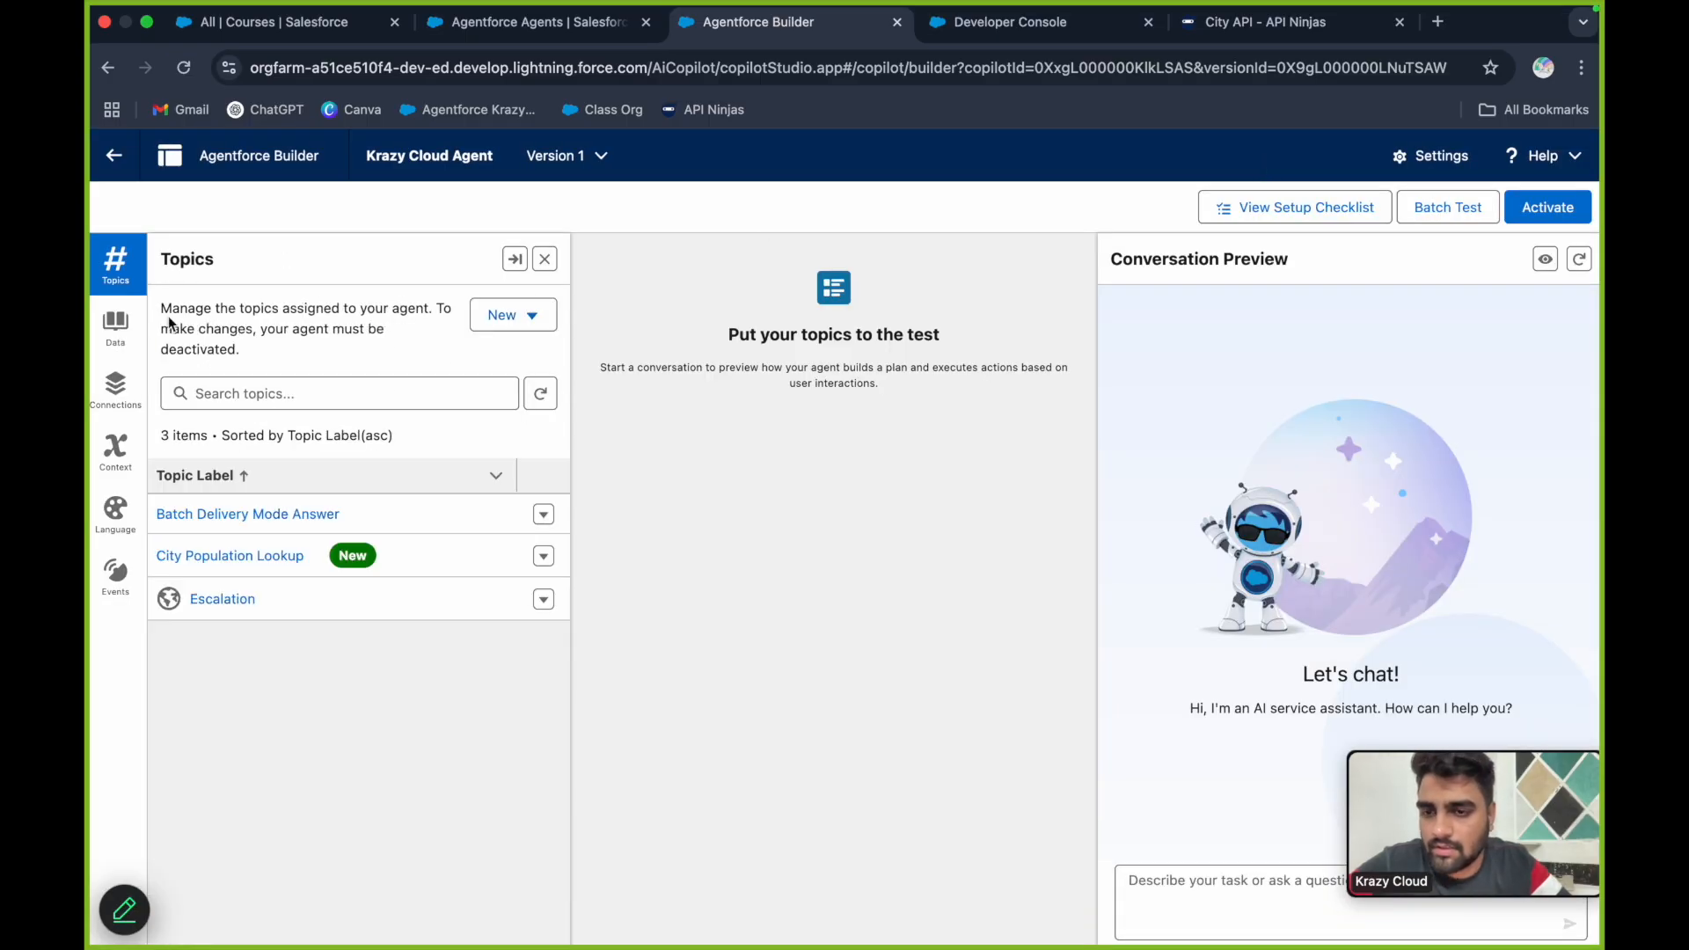
Start creating a new agent action for the City Population Lookup topic
{"action": "left_click", "coordinate": [269, 557]}
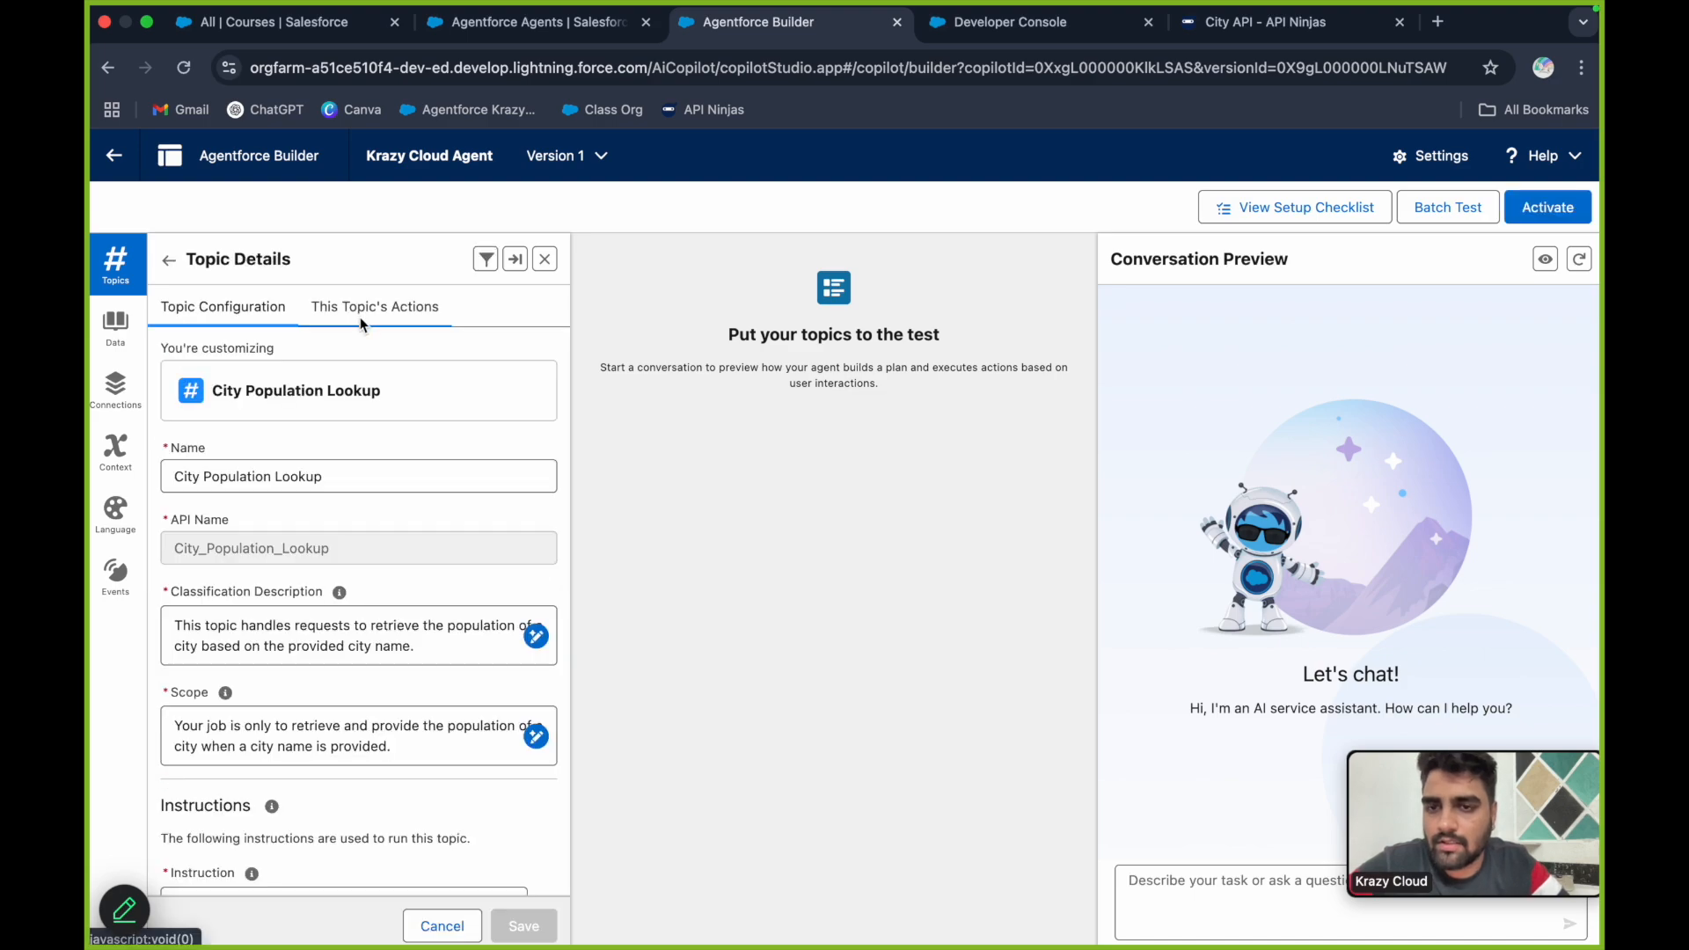
{"action": "left_click", "coordinate": [364, 309]}
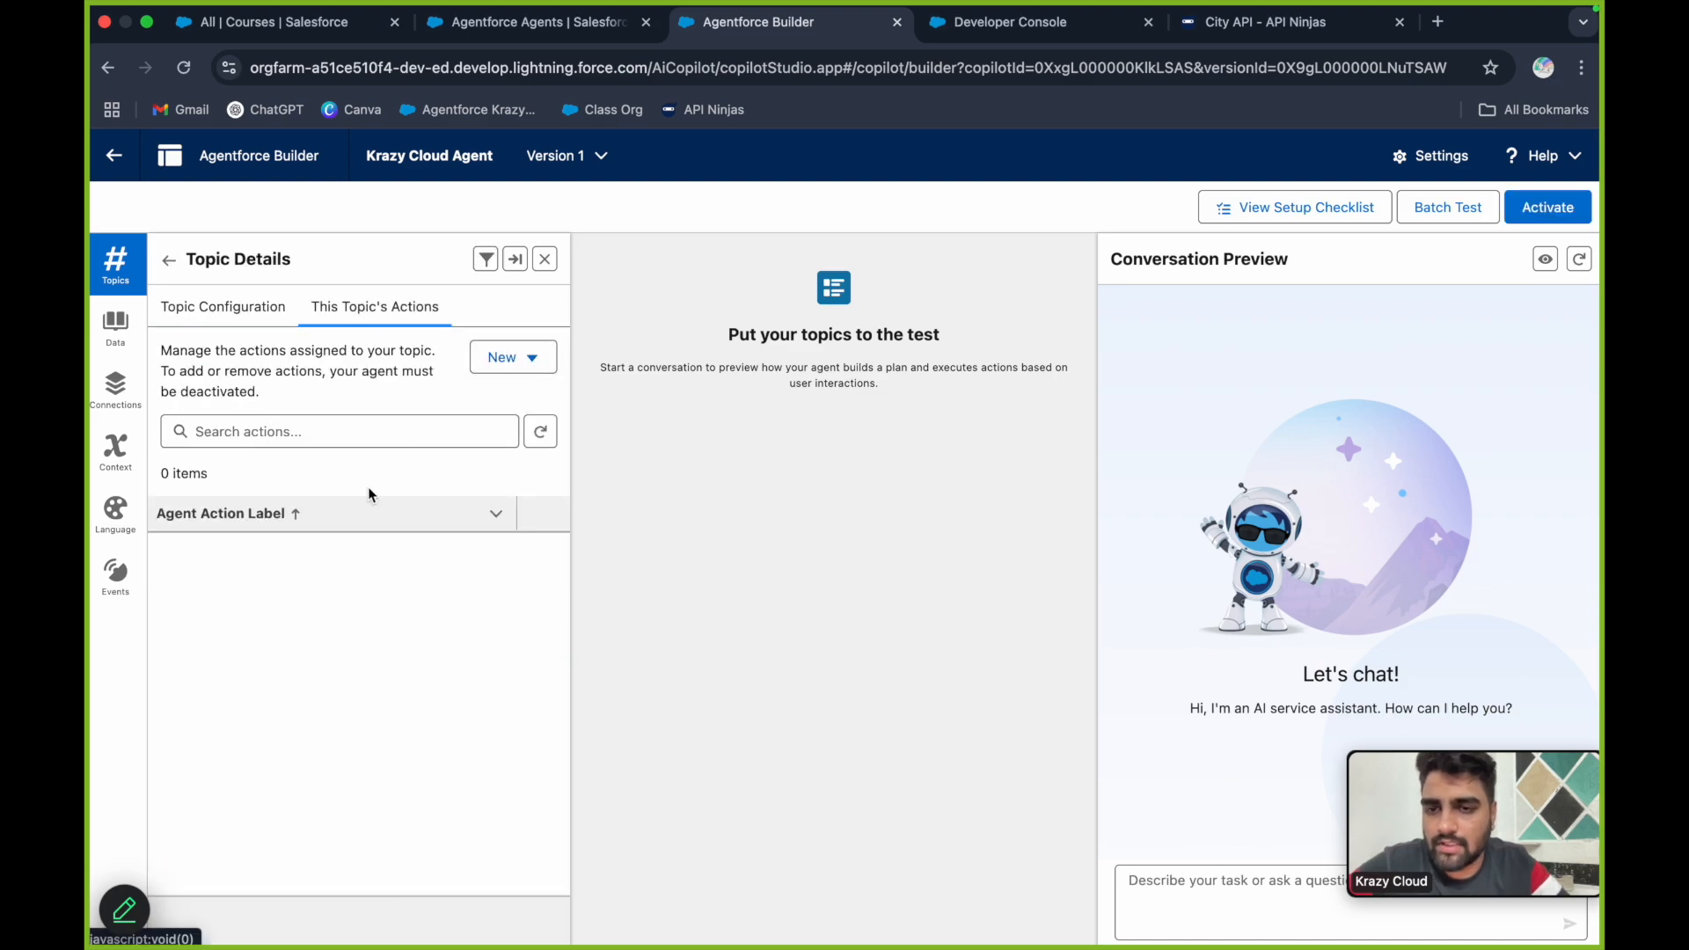
{"action": "left_click", "coordinate": [532, 358]}
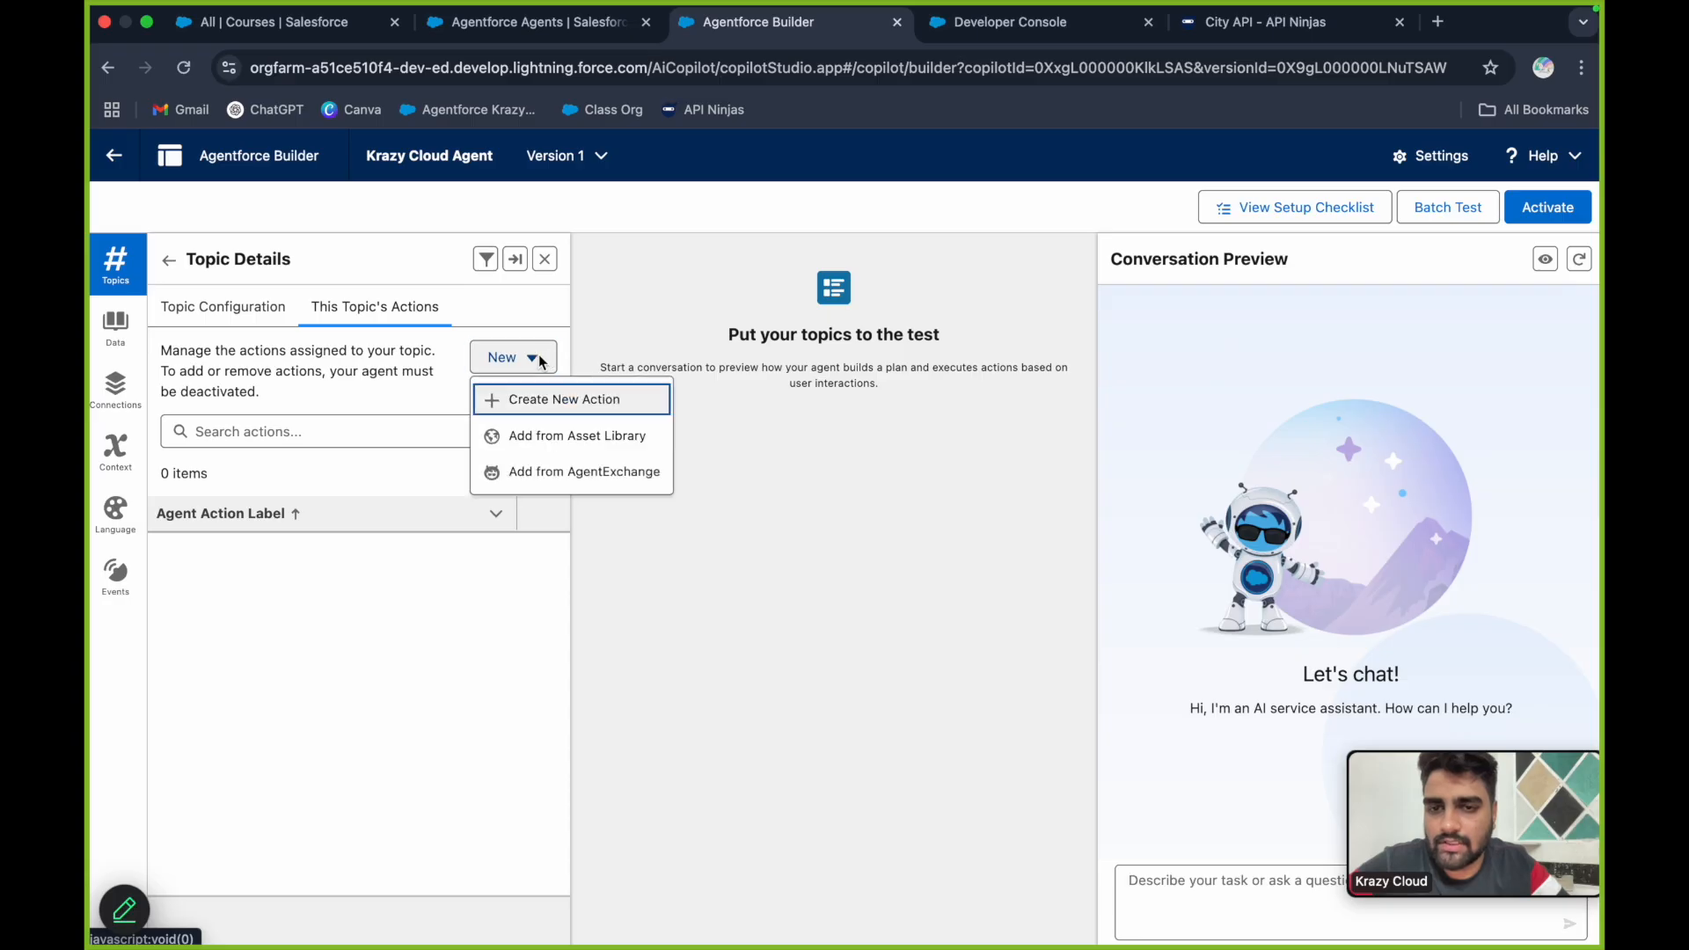
{"action": "left_click", "coordinate": [567, 400]}
Connect the action to the Apex invocable method Get City Population and continue with the suggested label and API name
{"action": "left_click", "coordinate": [650, 451]}
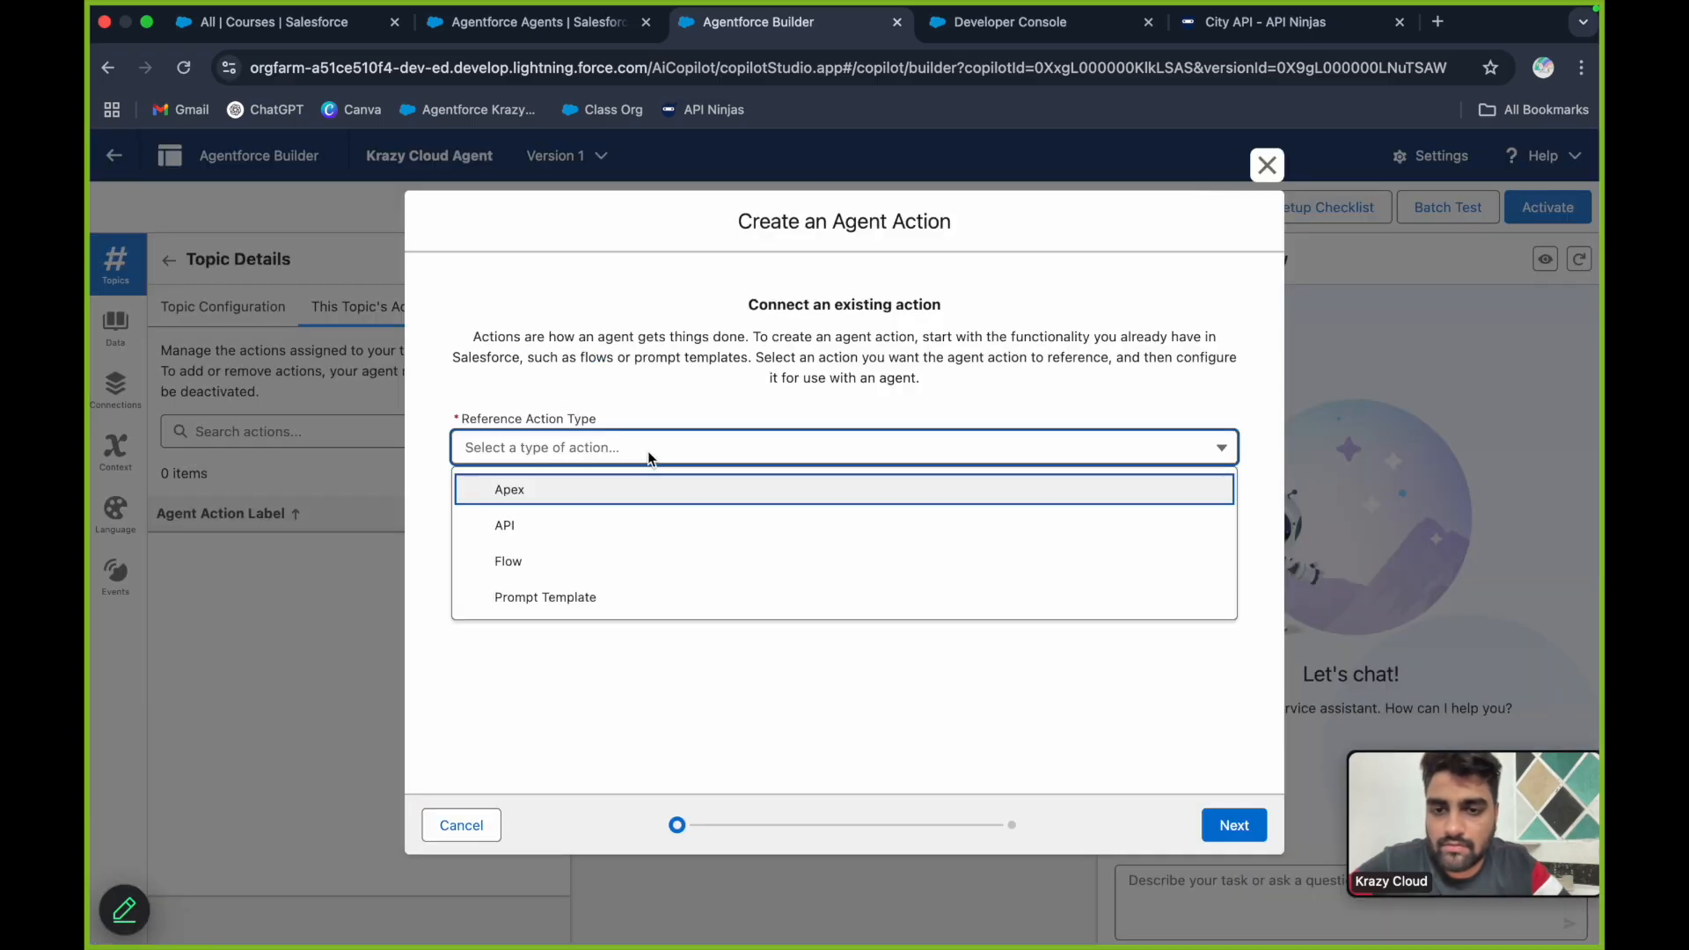
{"action": "left_click", "coordinate": [555, 489]}
{"action": "left_click", "coordinate": [571, 515]}
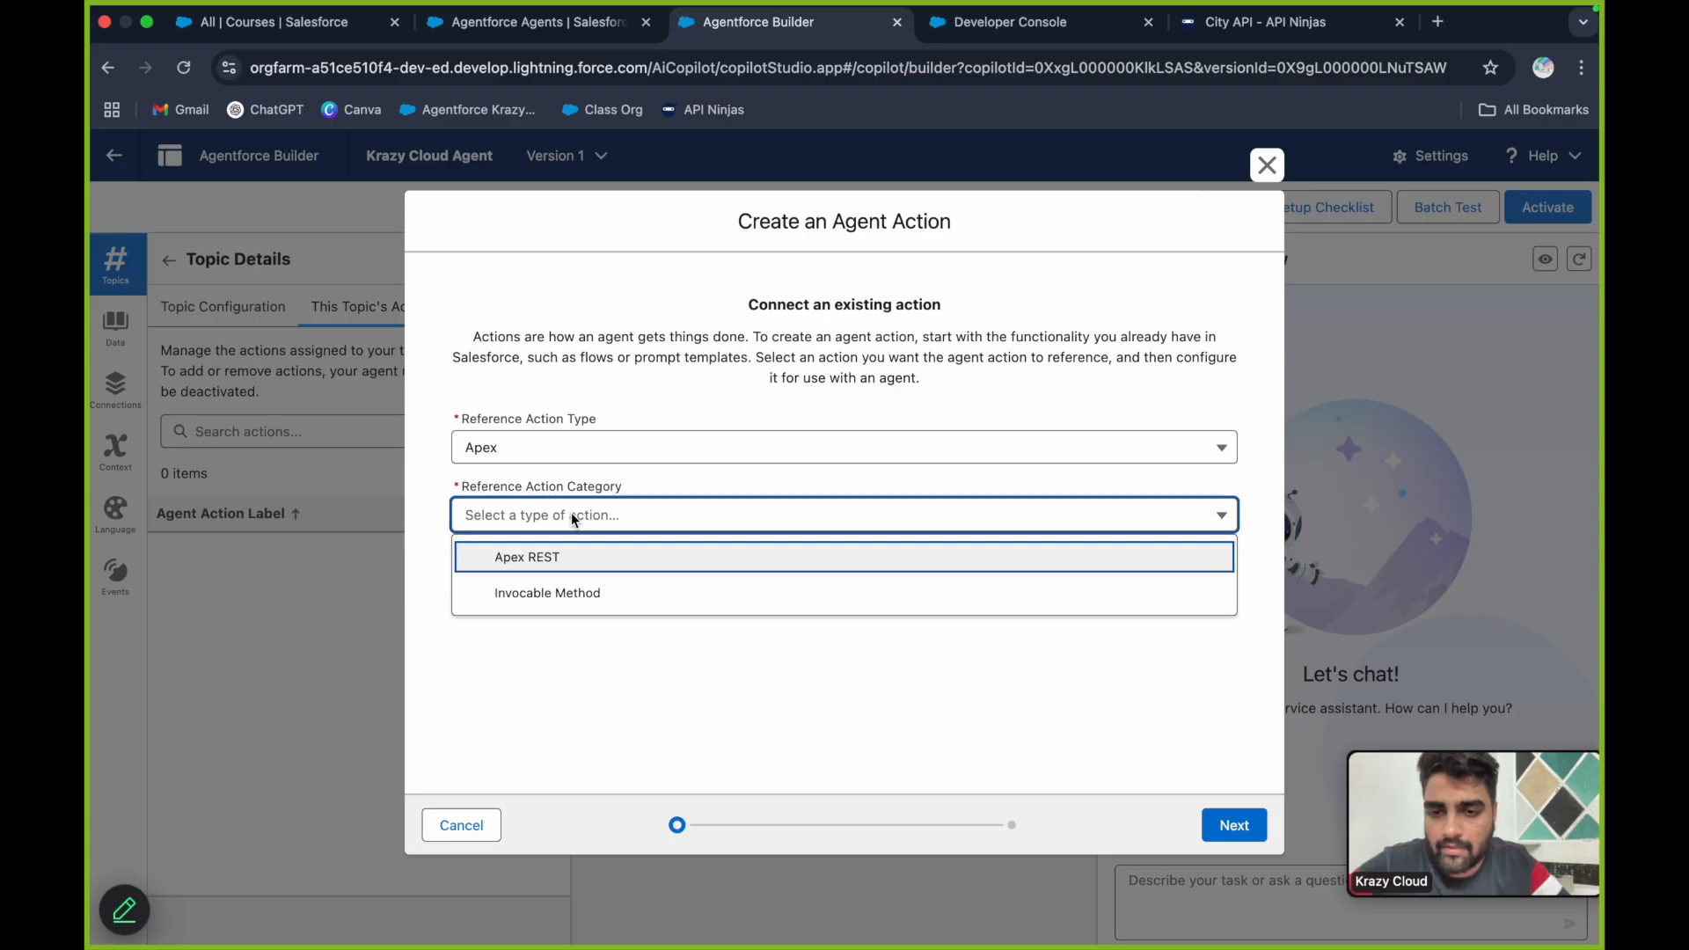
{"action": "left_click", "coordinate": [556, 592]}
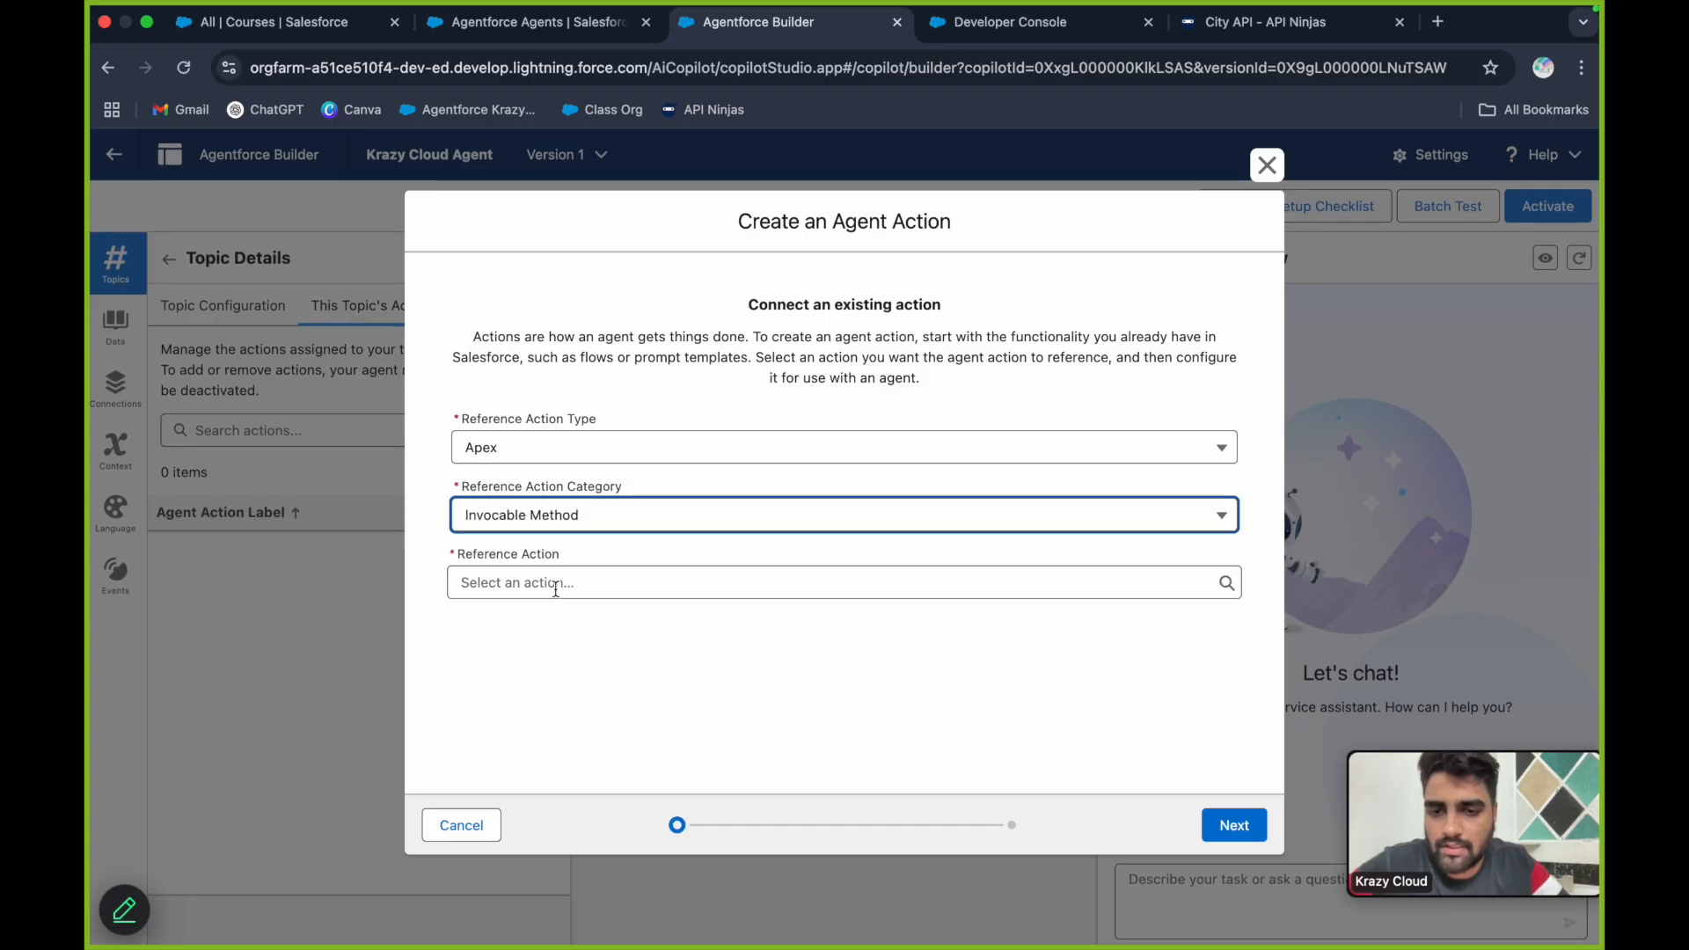
{"action": "left_click", "coordinate": [556, 589]}
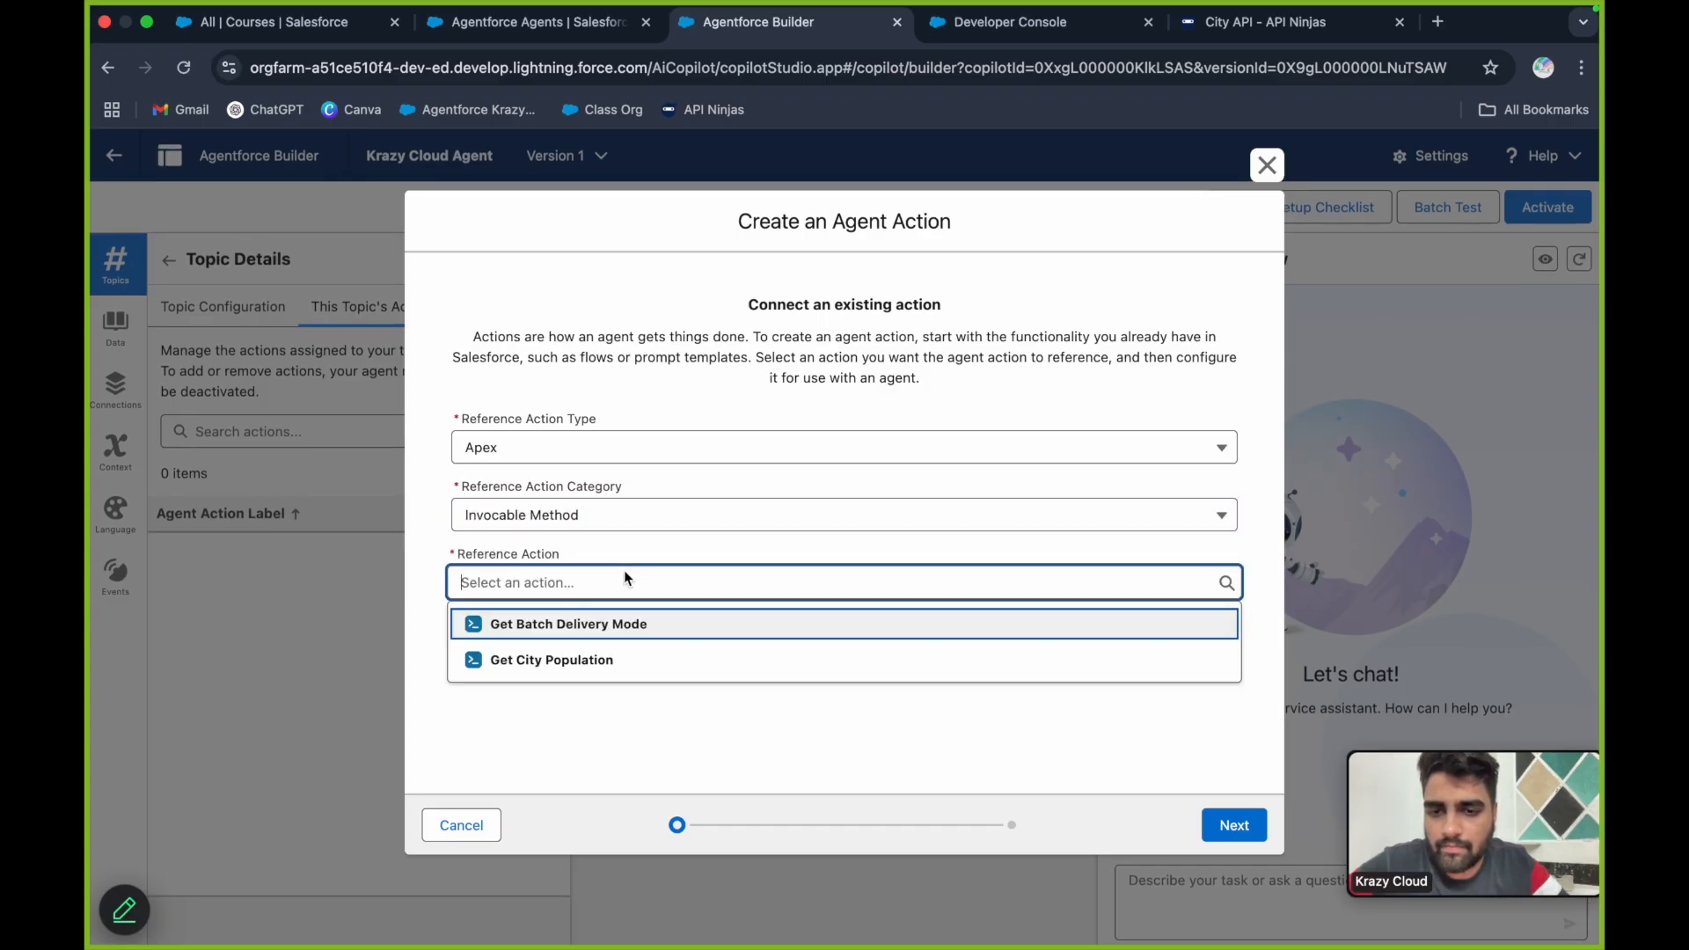
{"action": "left_click", "coordinate": [599, 668]}
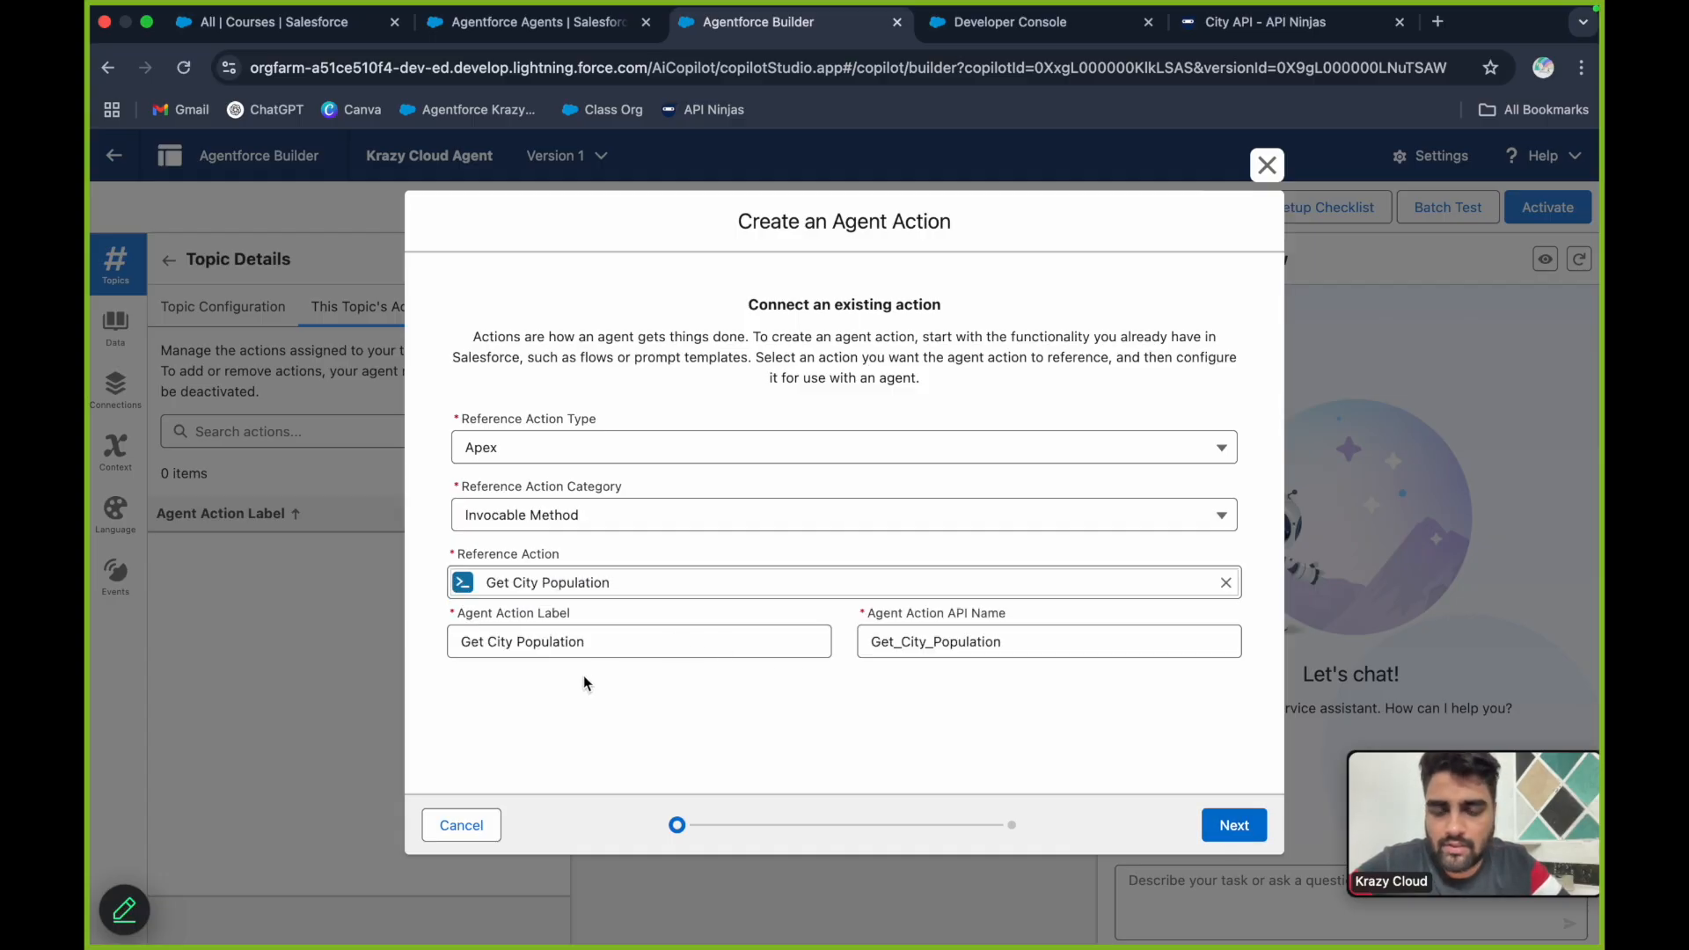
{"action": "left_click", "coordinate": [457, 623]}
{"action": "left_click_drag", "start_coordinate": [456, 618], "coordinate": [614, 612]}
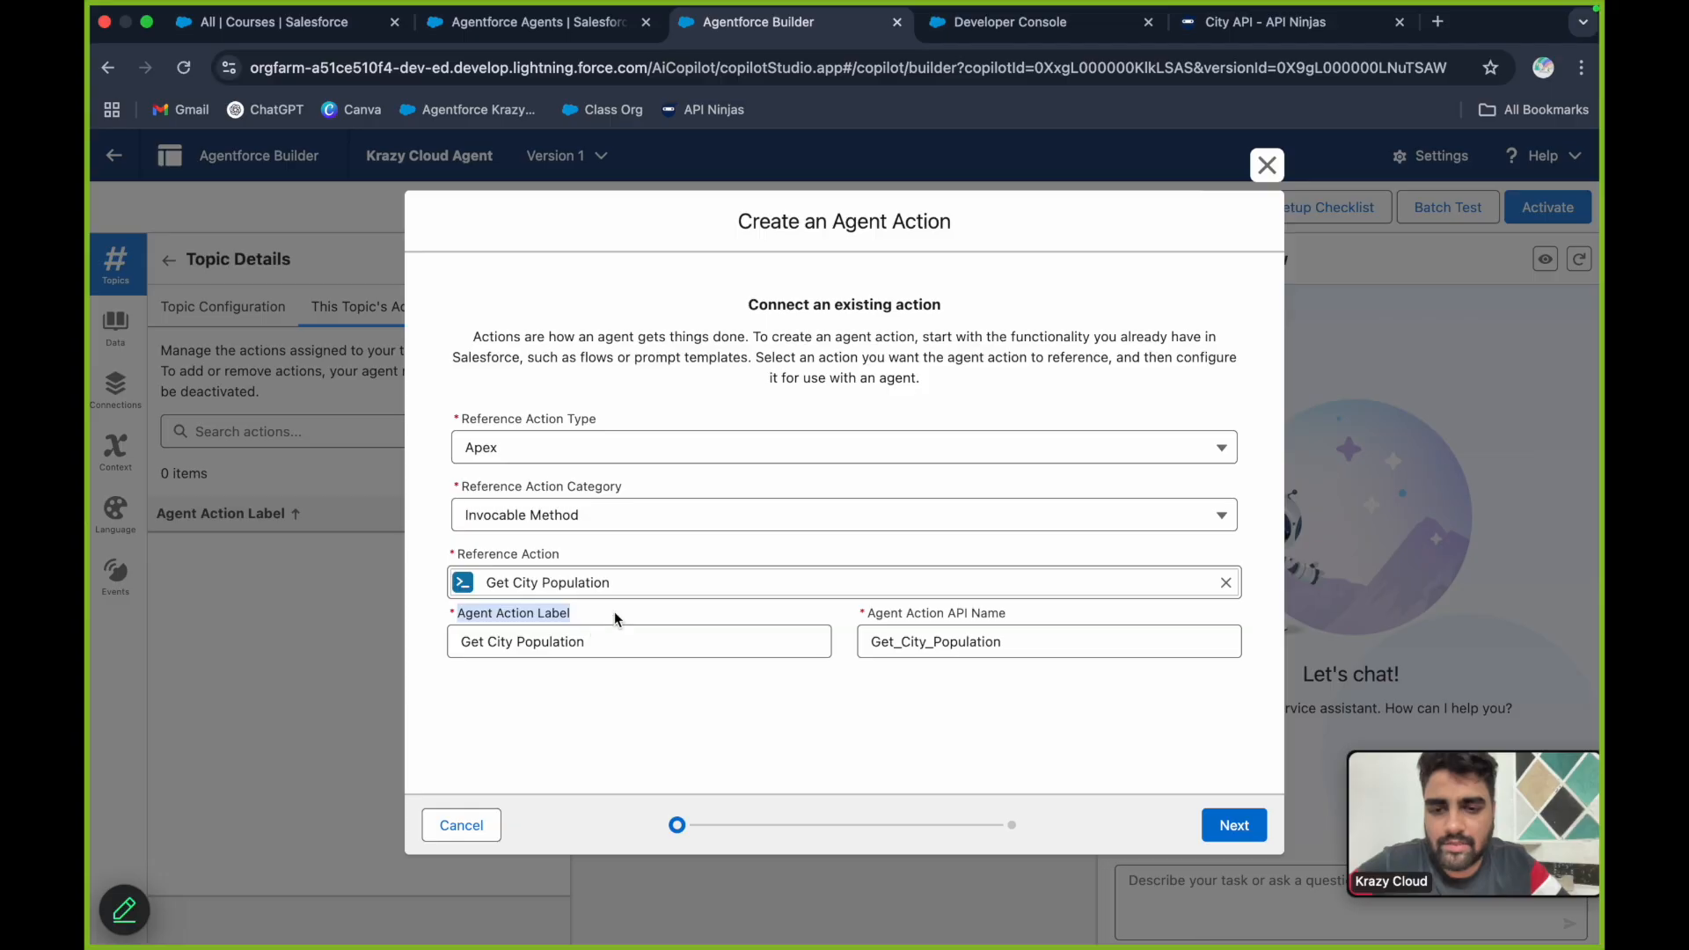
{"action": "left_click", "coordinate": [614, 612]}
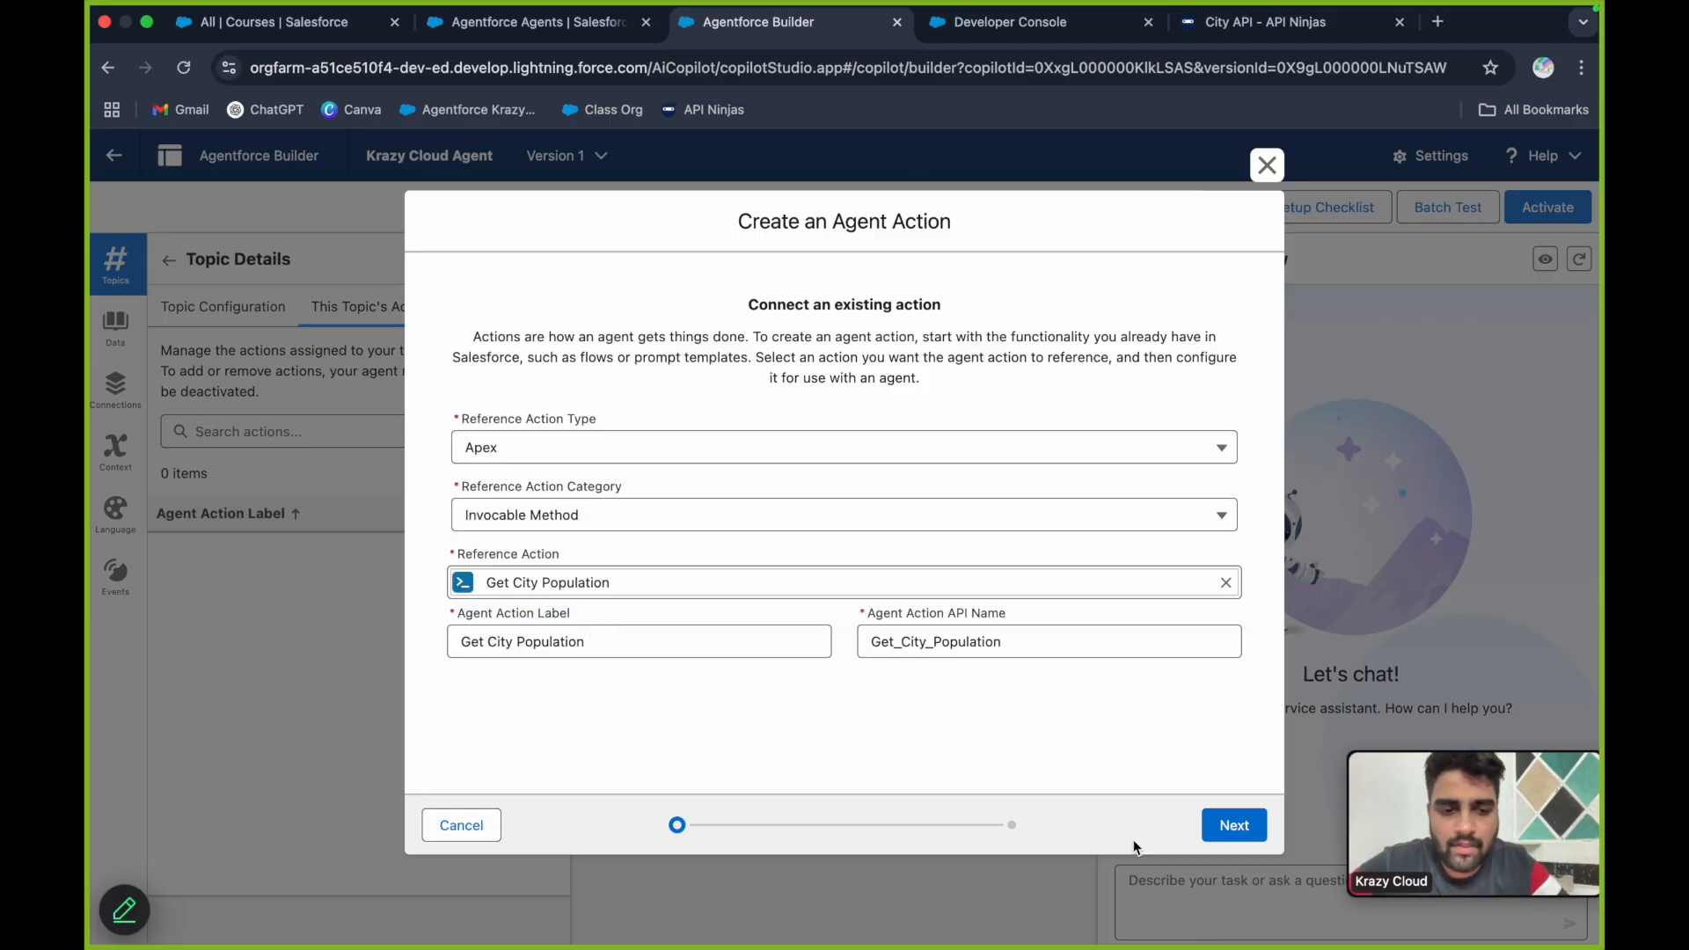
{"action": "left_click", "coordinate": [1234, 825]}
Set the agent action instructions to "This method is used to get the city population by providing the city name. City Name is a Required Field."
{"action": "scroll", "coordinate": [695, 516], "scroll_direction": "down", "scroll_amount": 5}
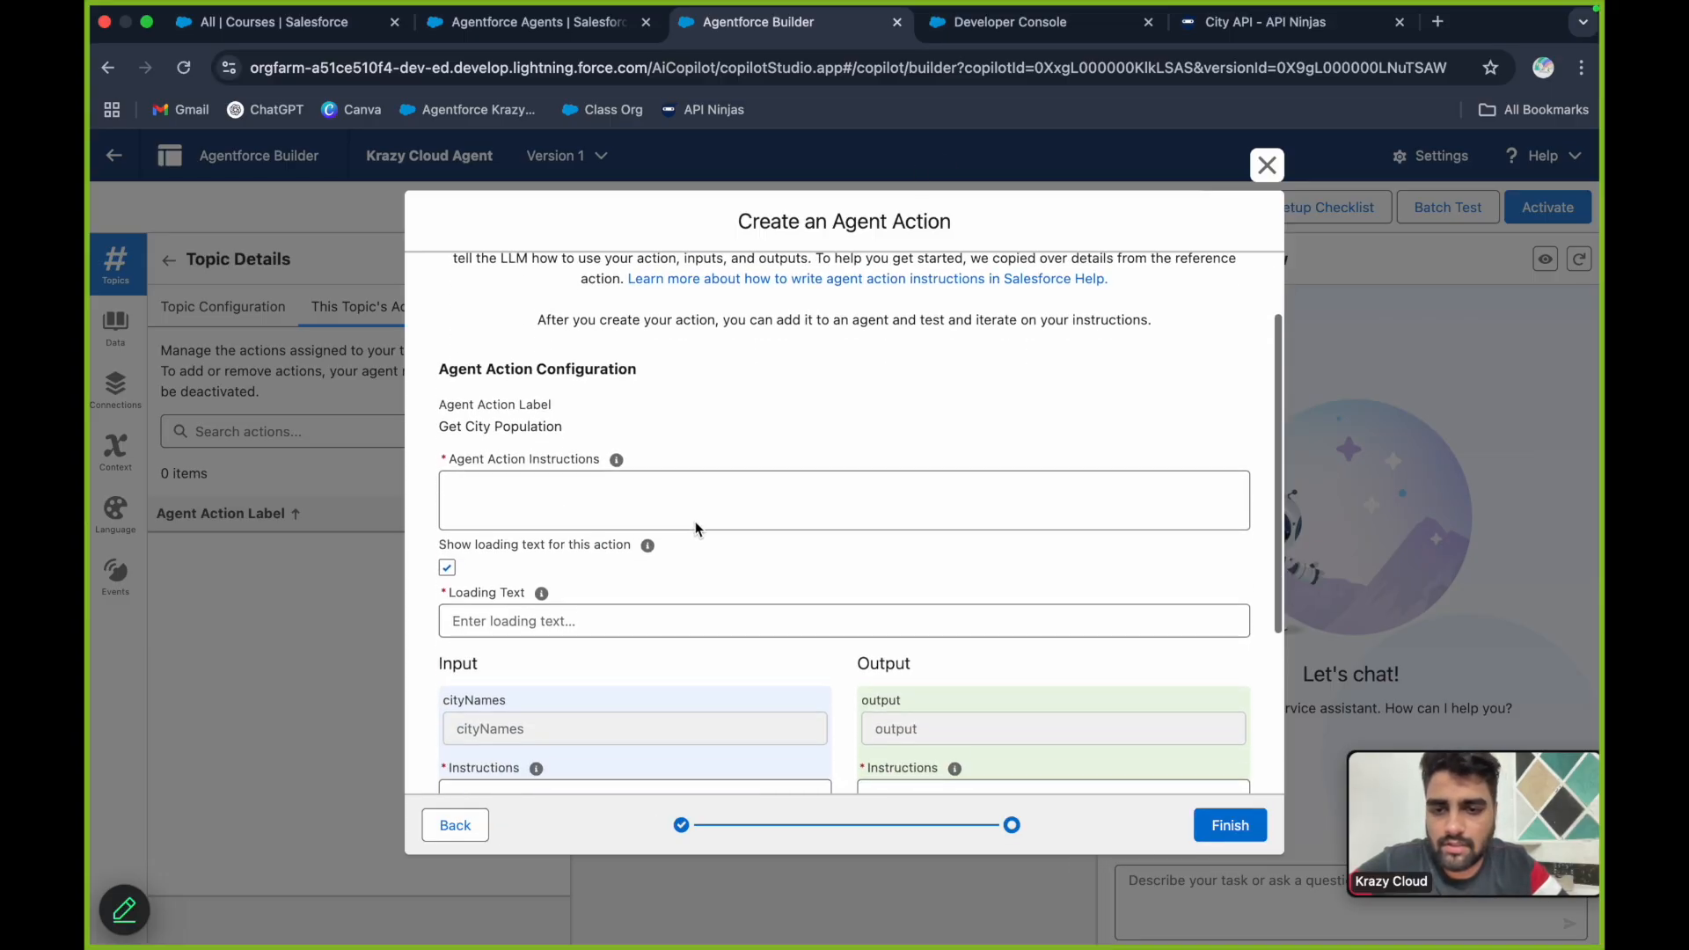
{"action": "left_click", "coordinate": [662, 435]}
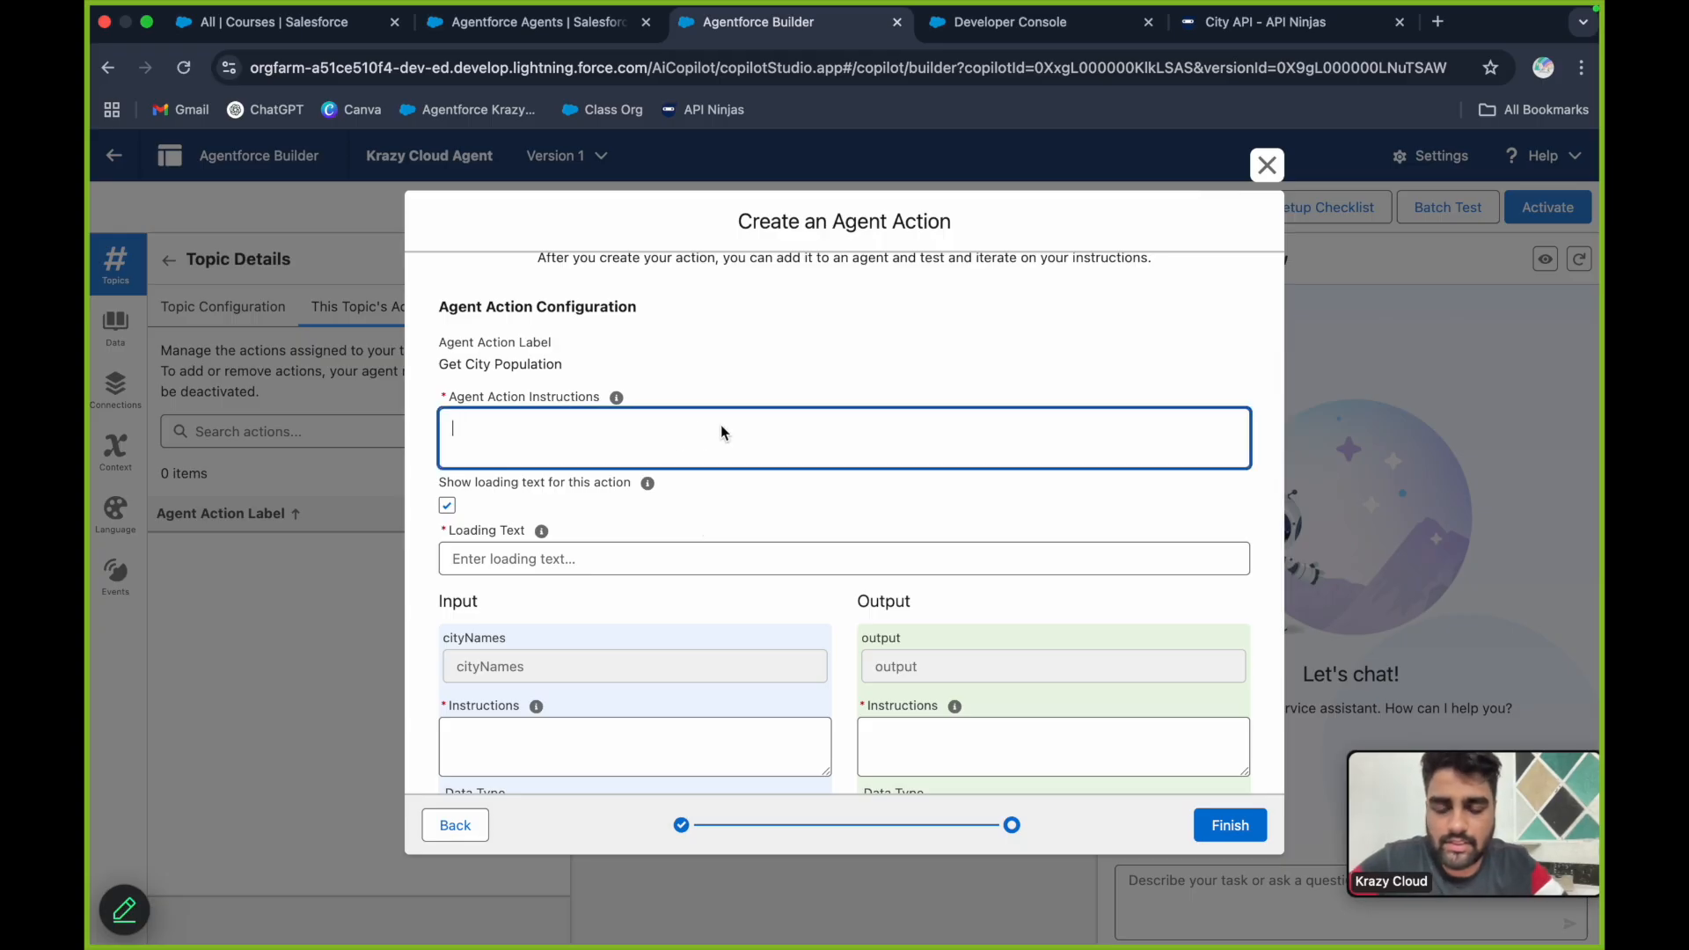
{"action": "type", "text": "T"}
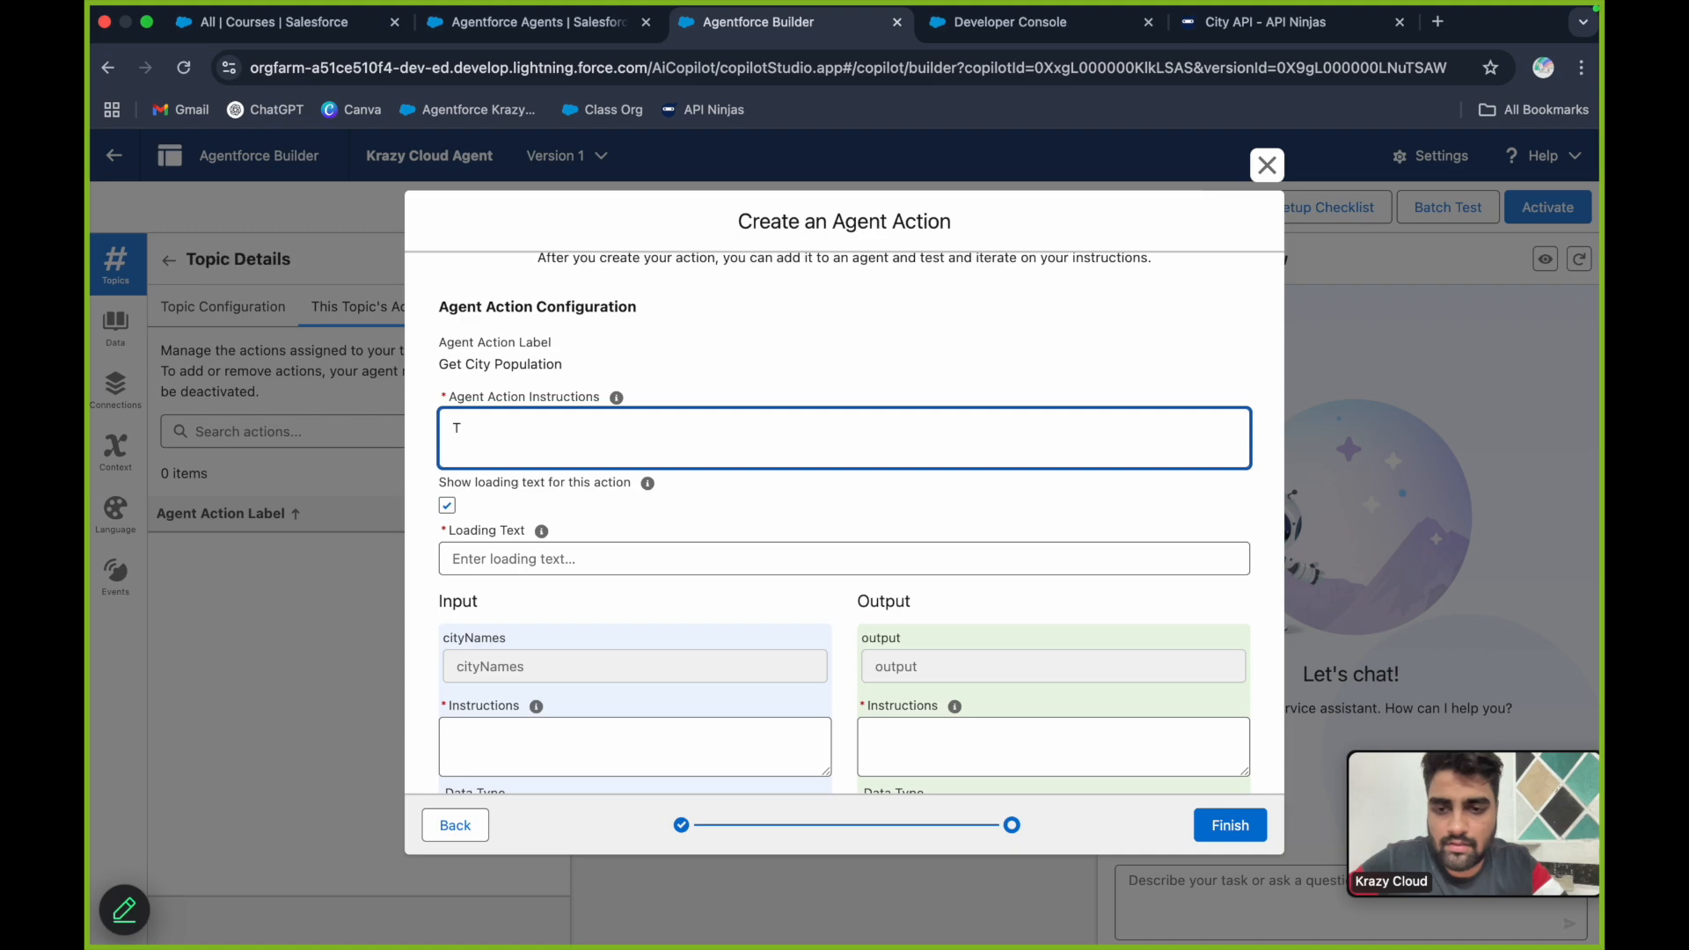
{"action": "type", "text": "his metho"}
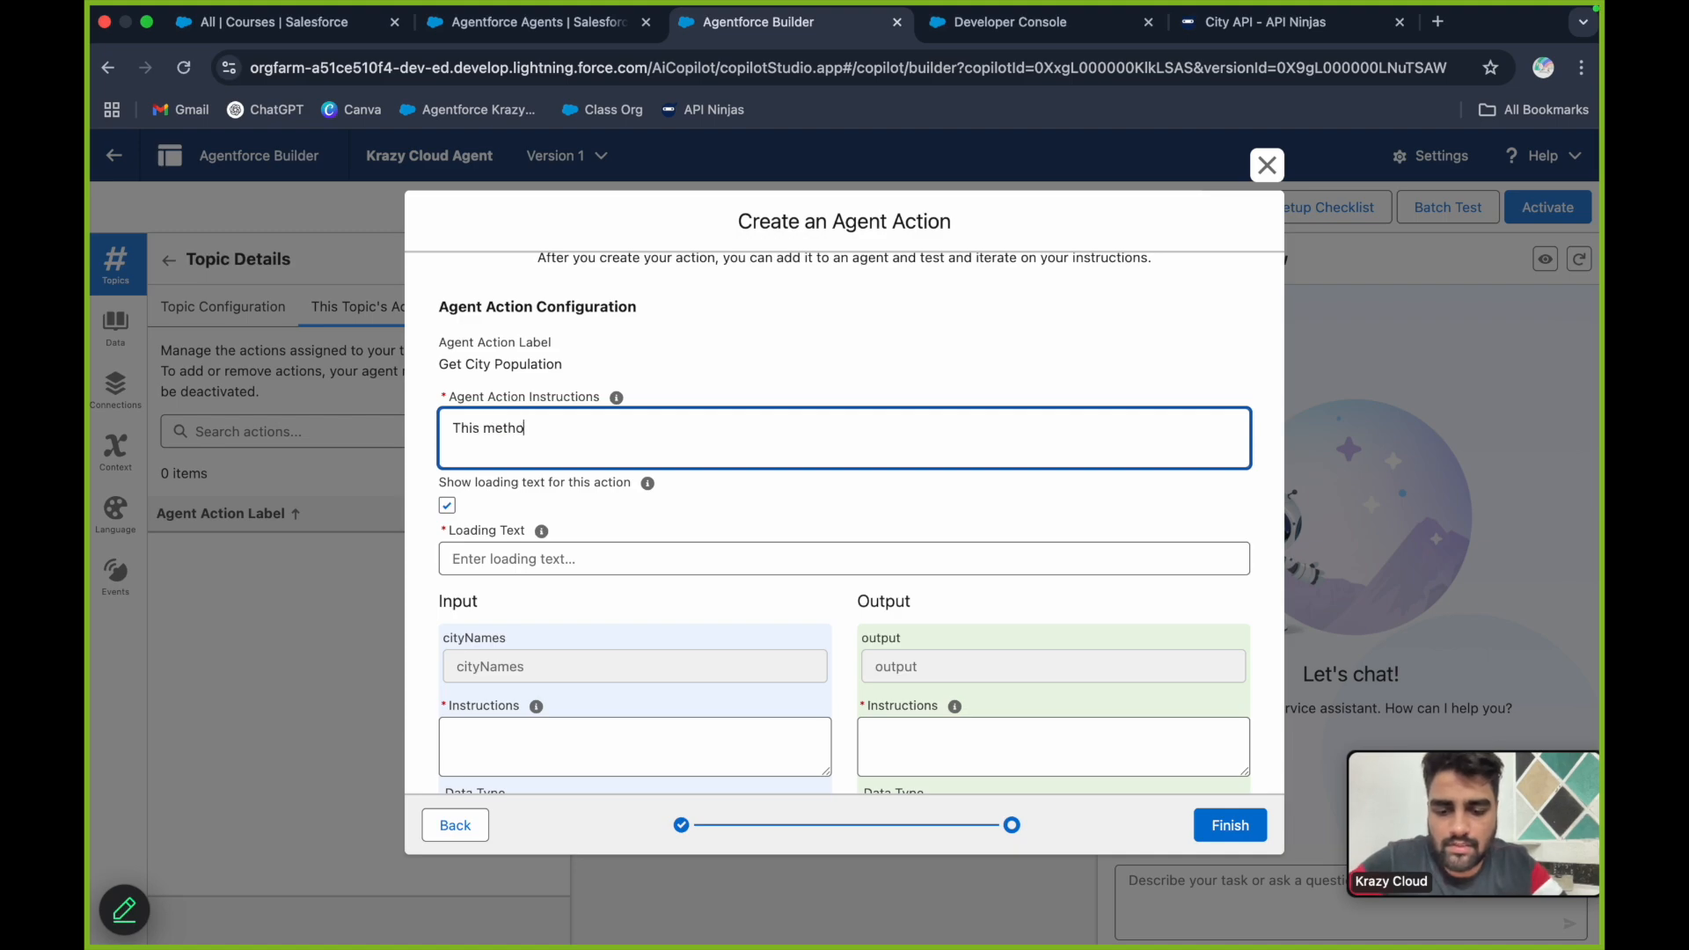
{"action": "type", "text": "d is used to "}
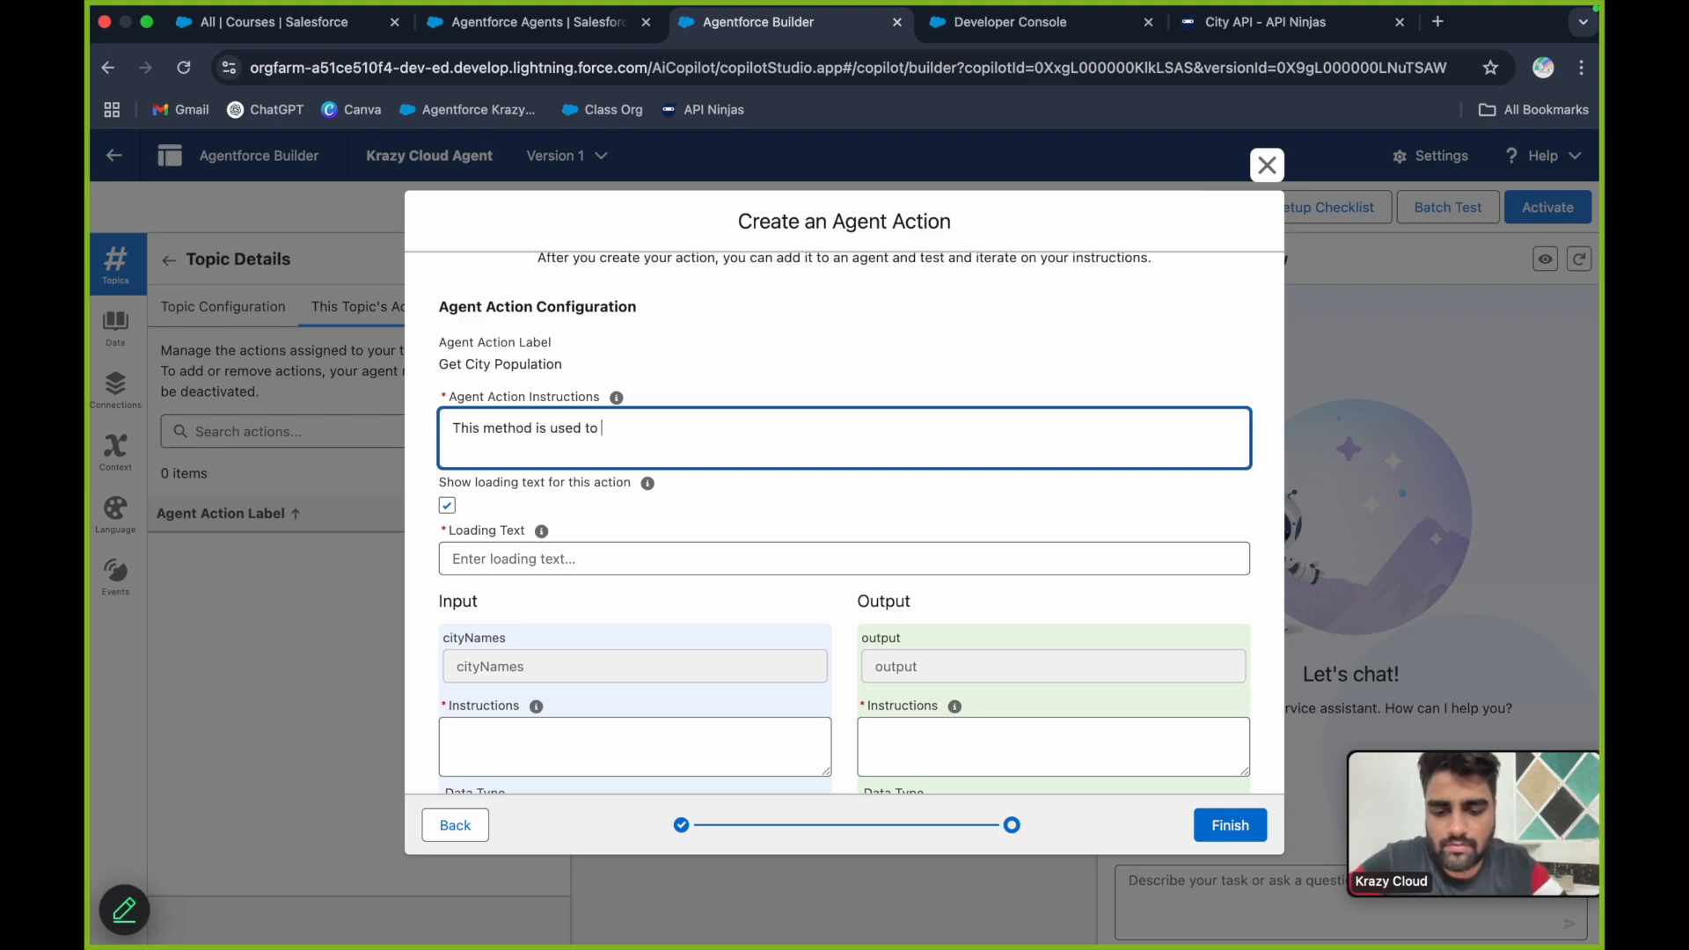
{"action": "type", "text": "get the city p"}
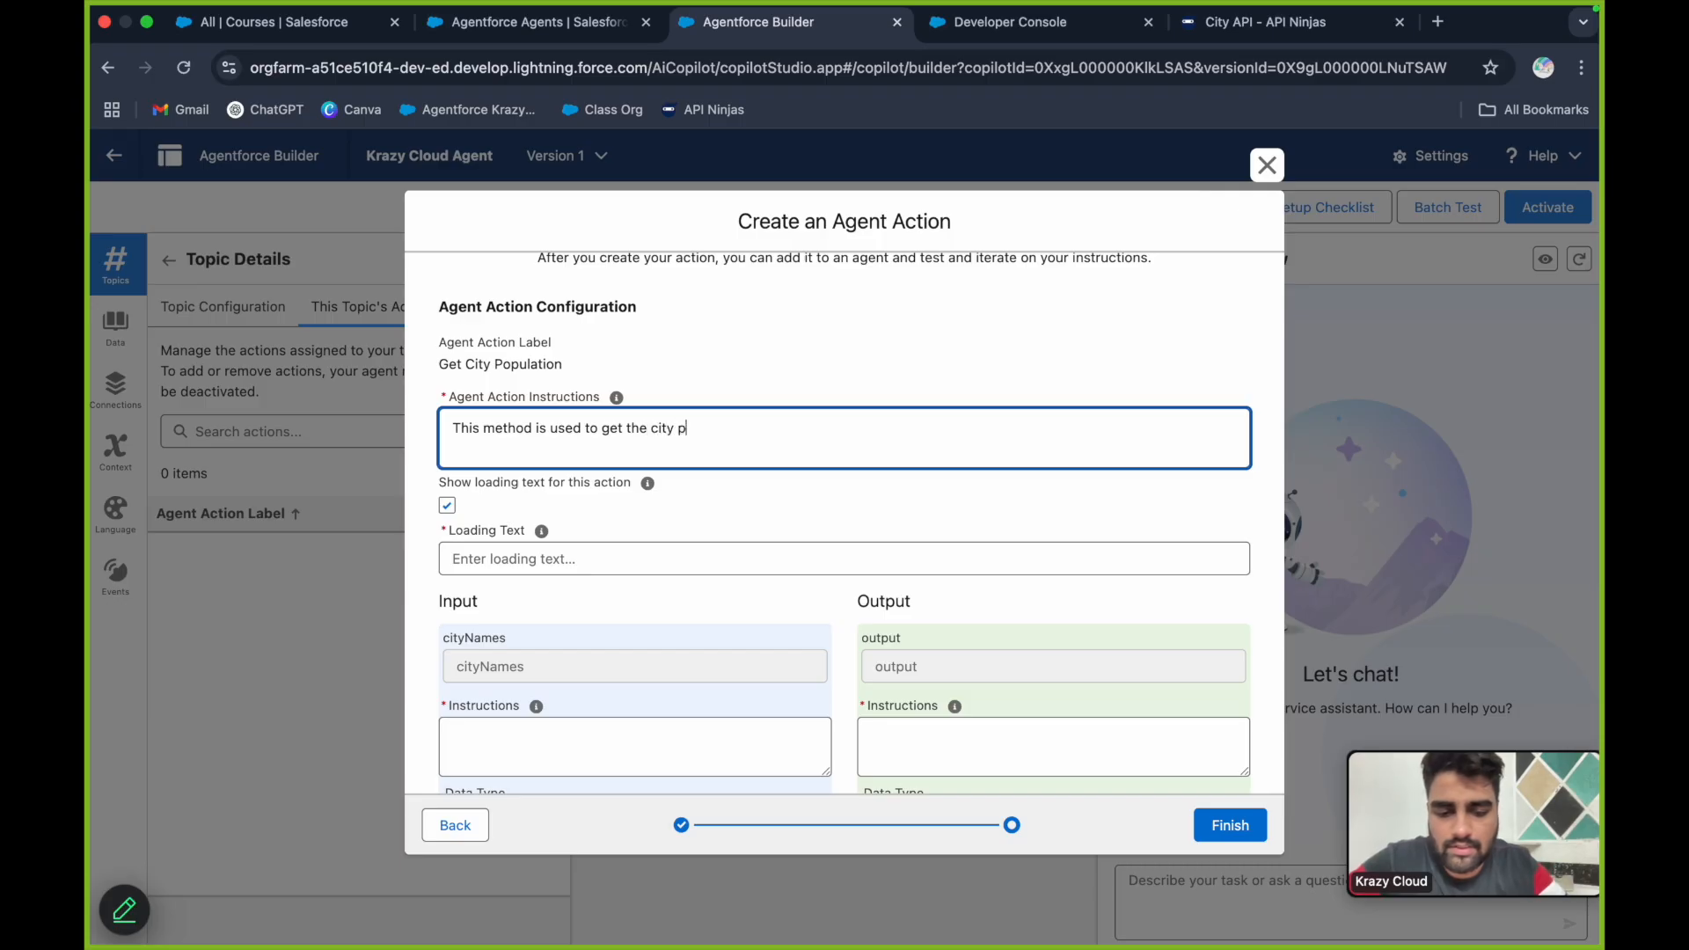
{"action": "type", "text": "opulation b"}
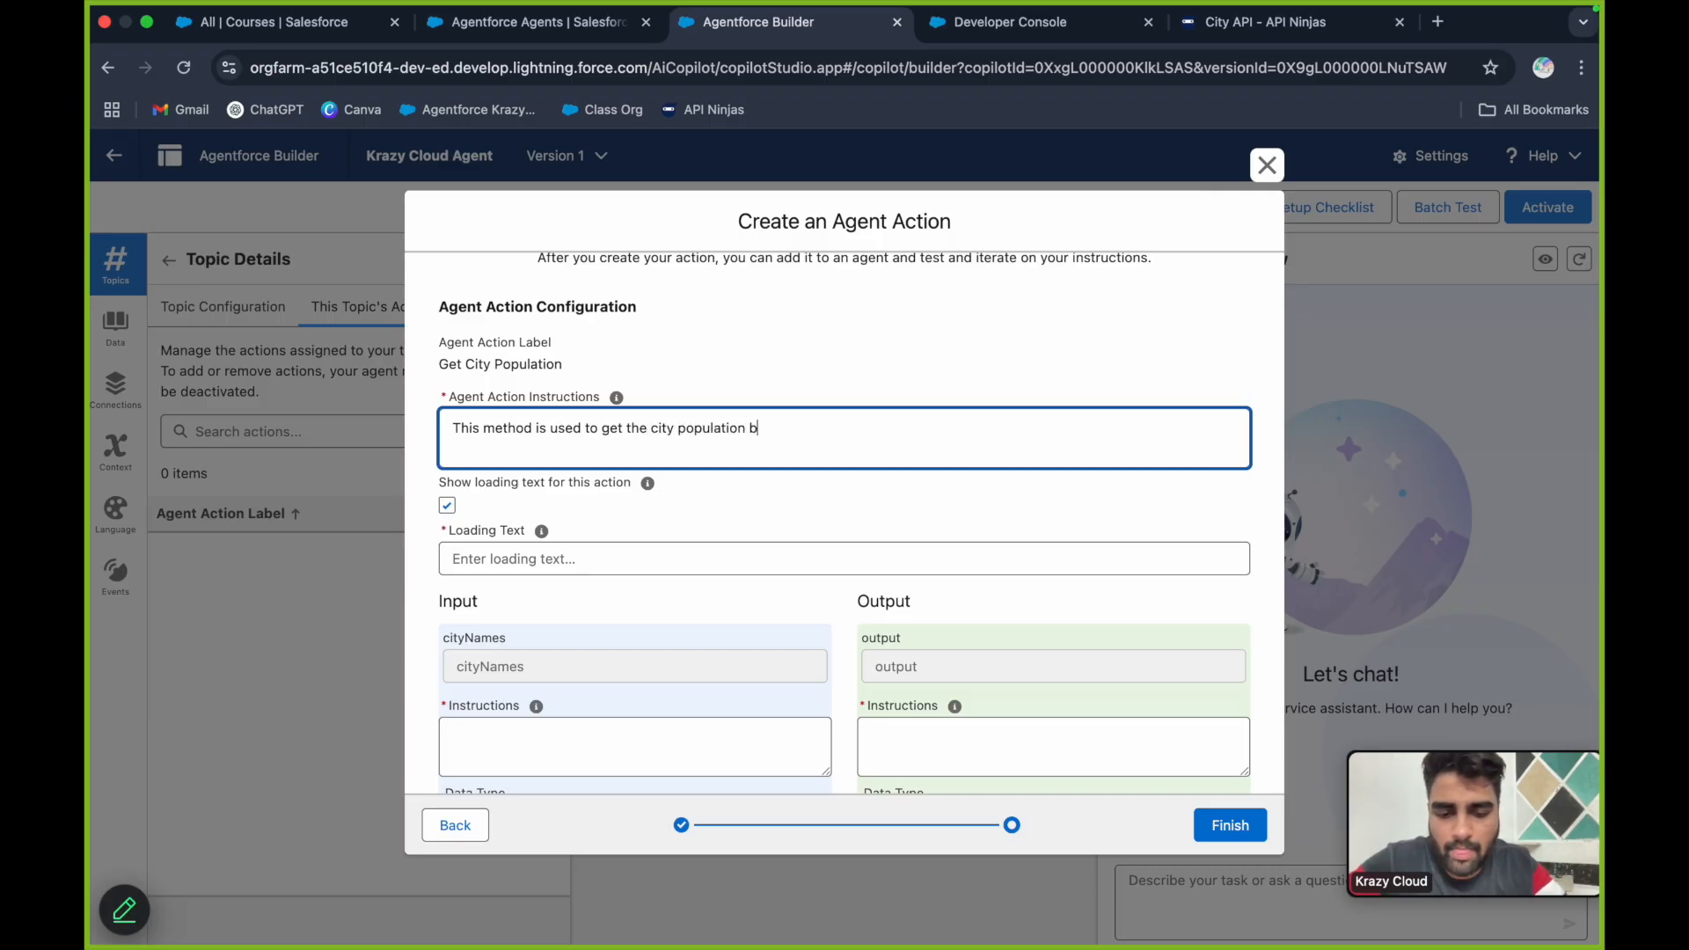
{"action": "type", "text": "y providing the city name. City "}
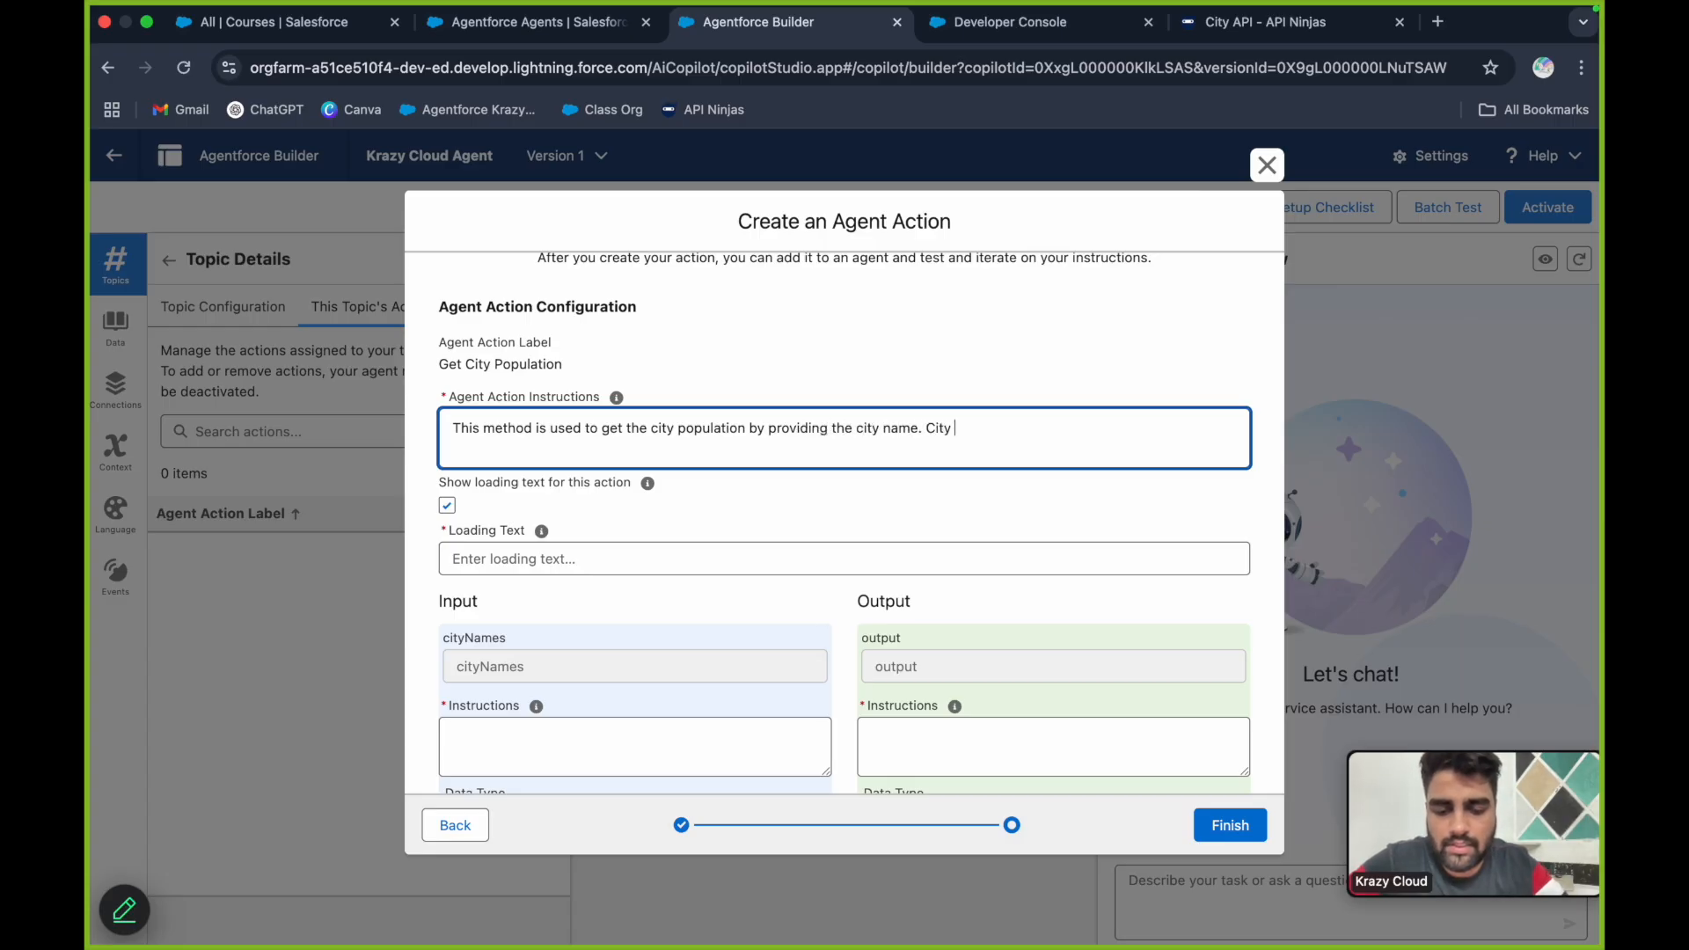
{"action": "type", "text": "Name is a Re"}
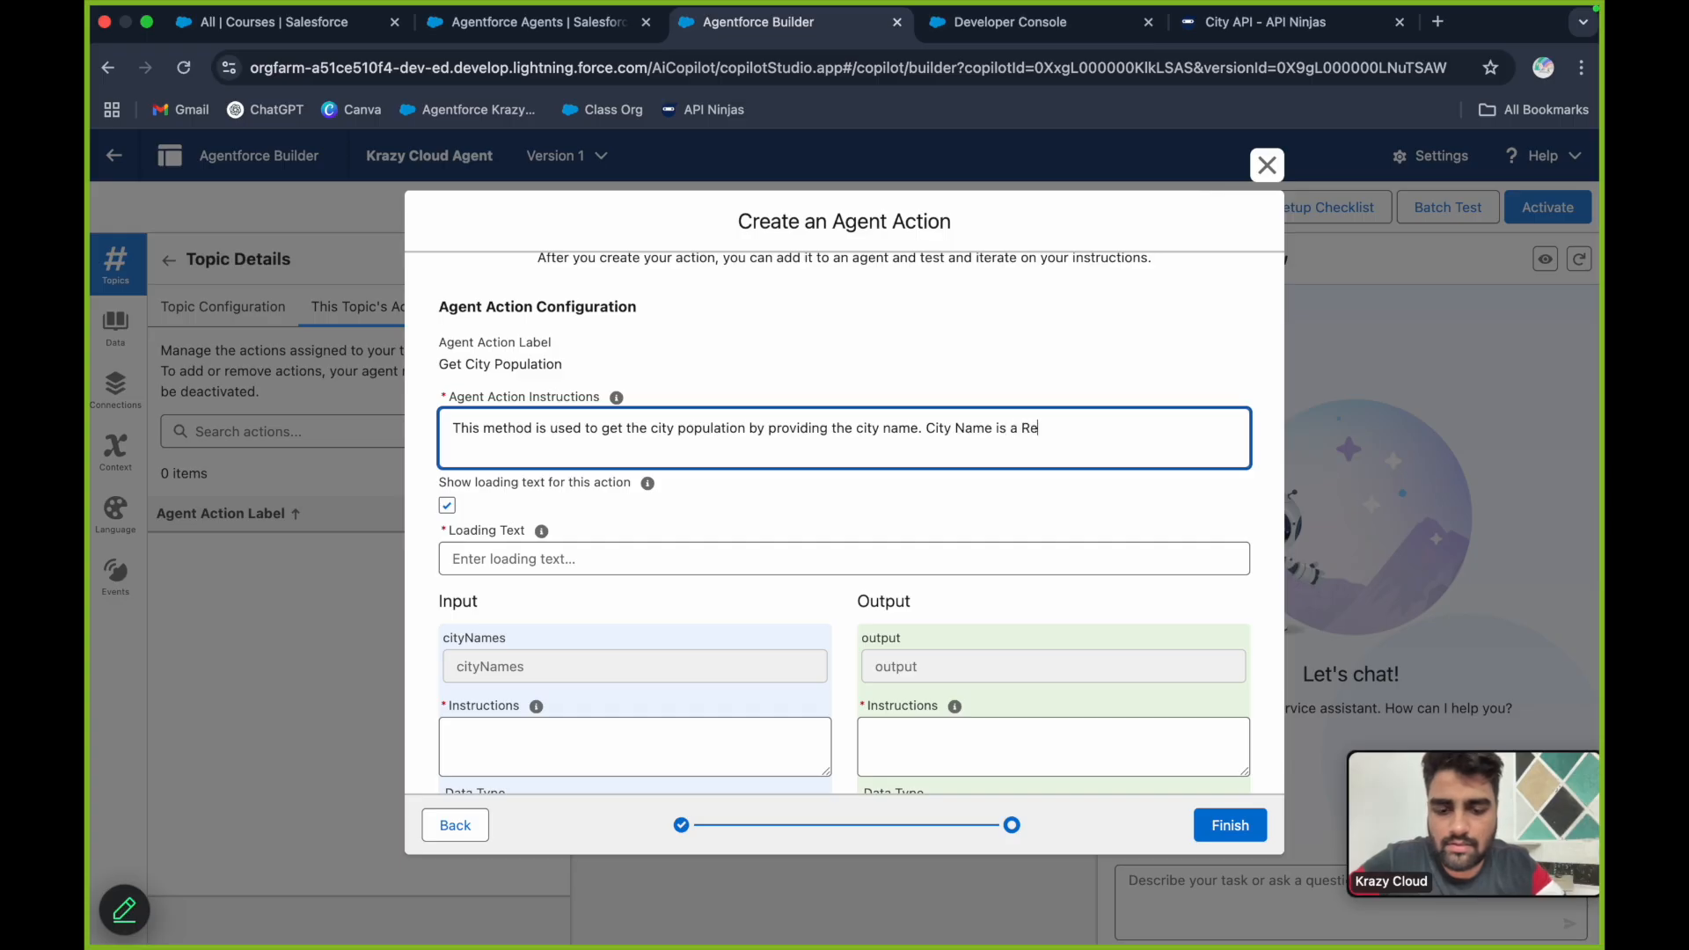
{"action": "type", "text": "quired Field."}
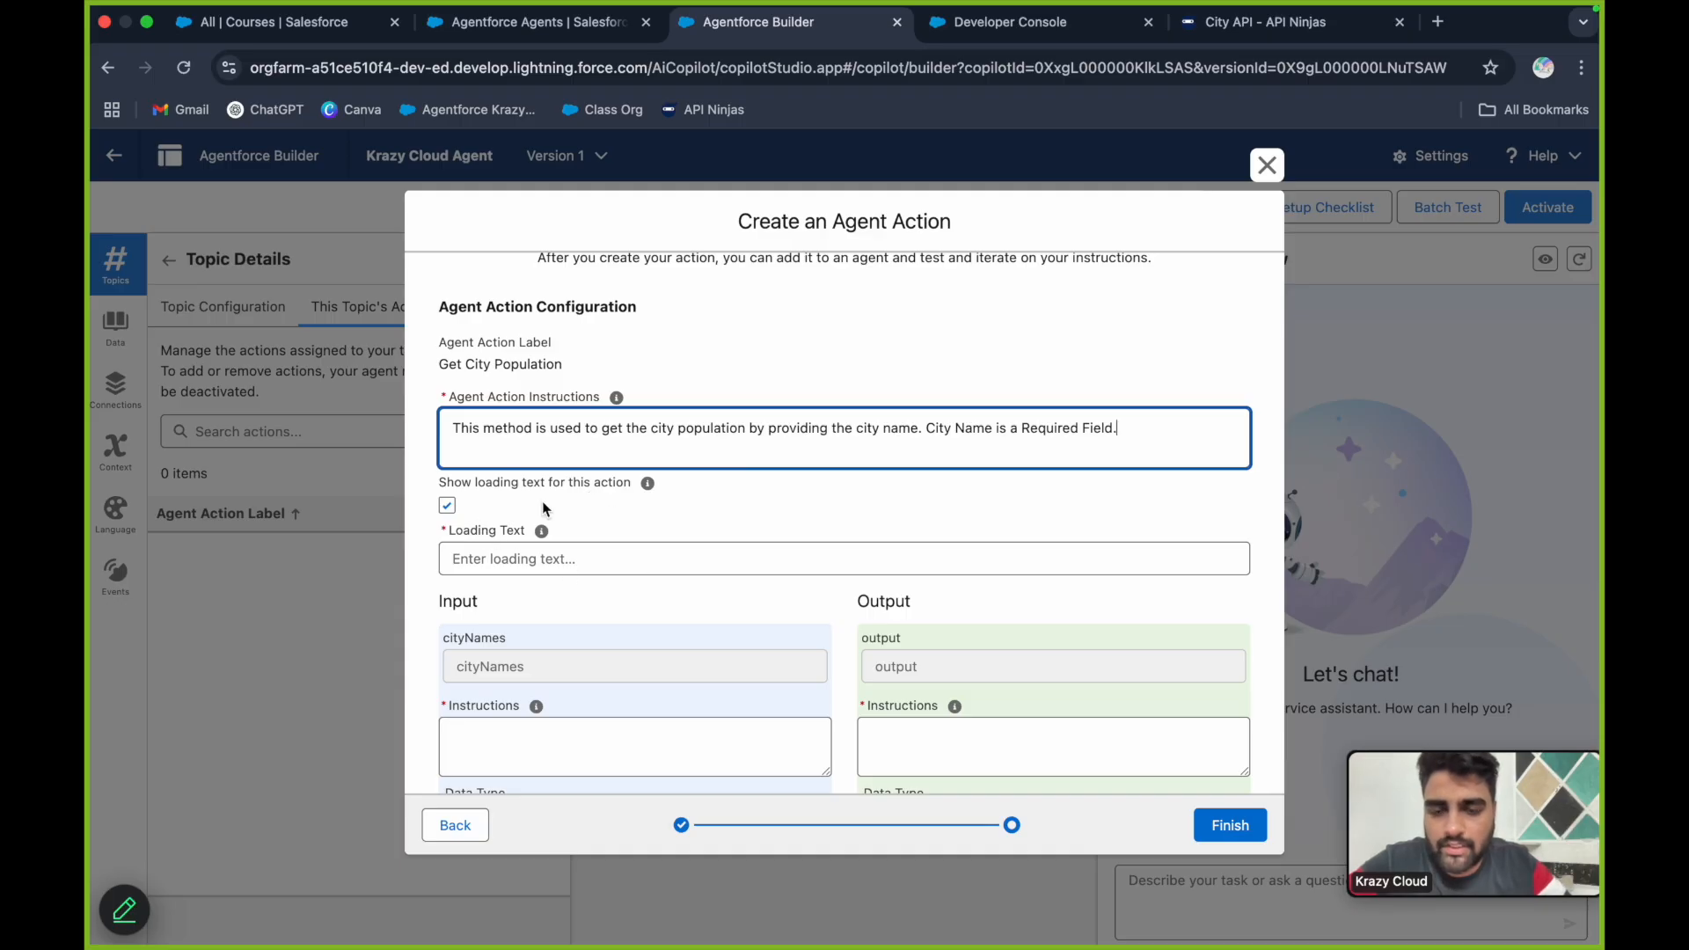
Set the action's loading text to "Getting City Name"
{"action": "left_click", "coordinate": [598, 555]}
{"action": "type", "text": "Getting C"}
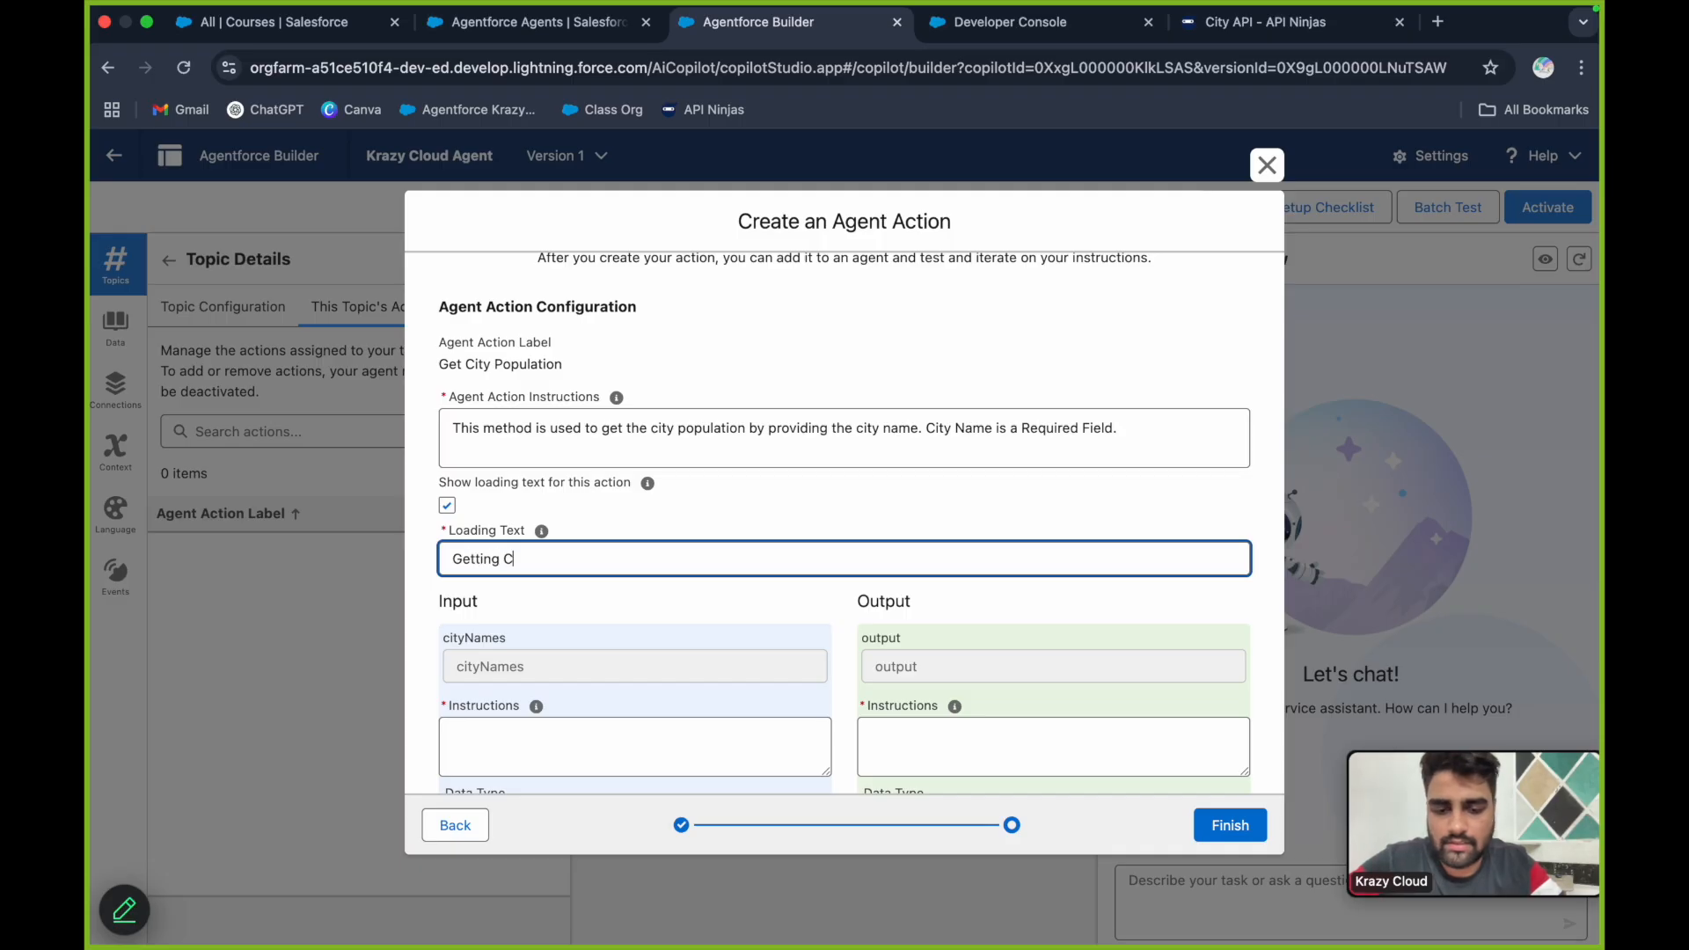
{"action": "type", "text": "ity Name"}
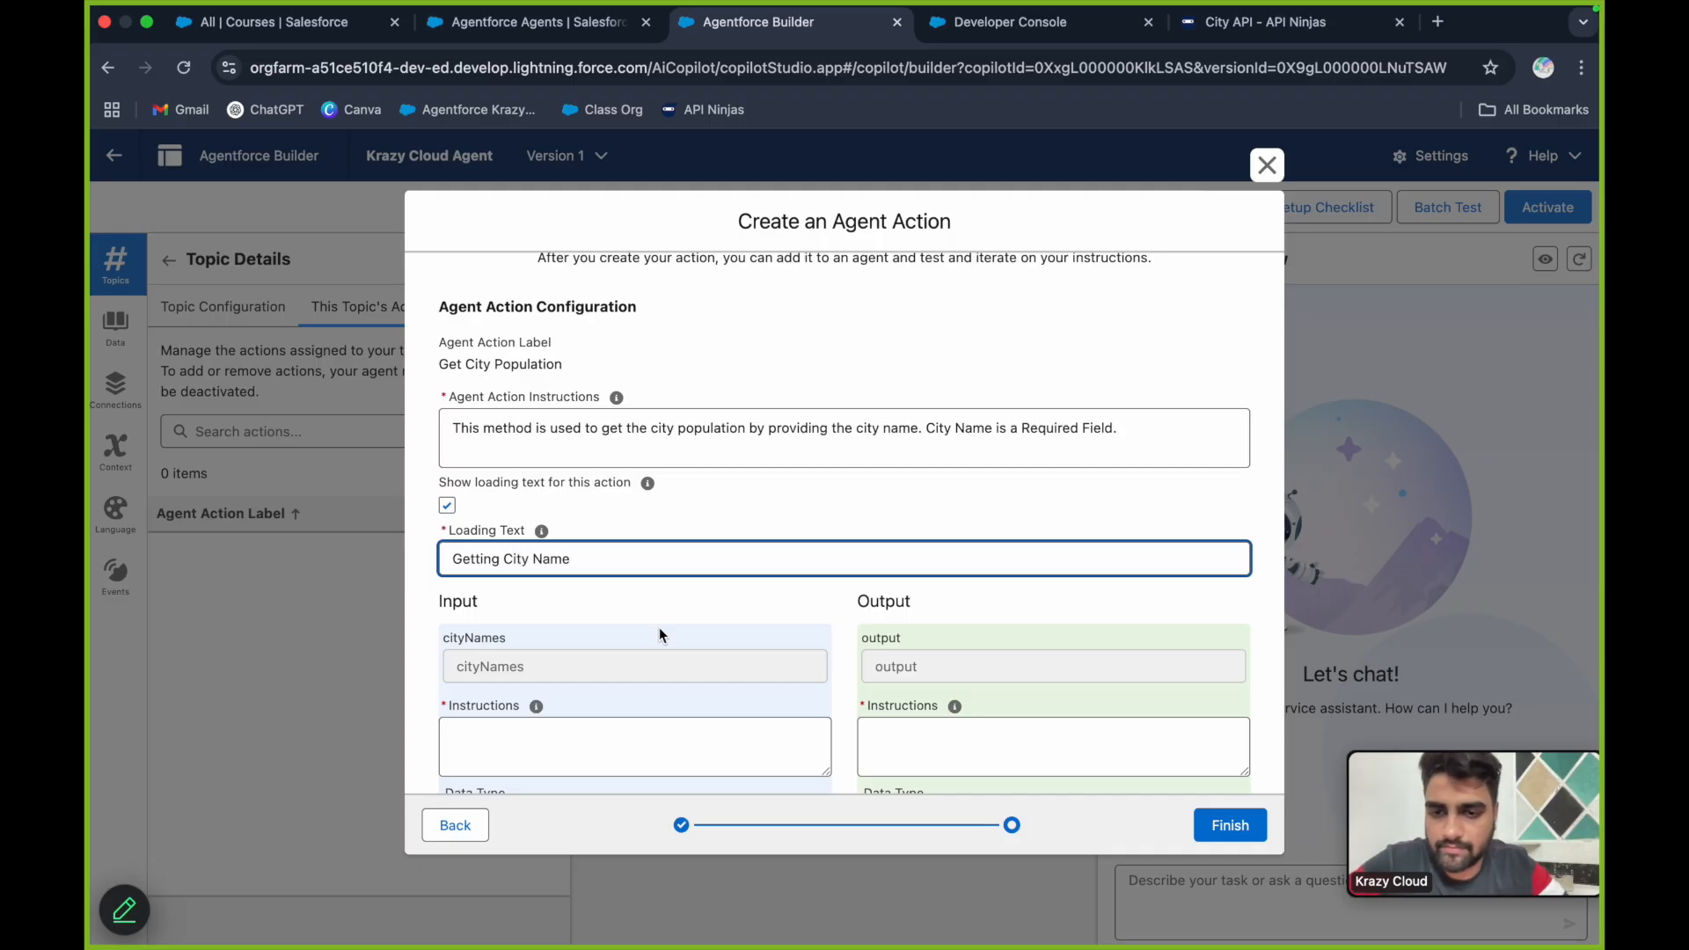
Set the cityNames input instructions to "City name is a Valid text input, which is required." and mark the input as required
{"action": "scroll", "coordinate": [659, 626], "scroll_direction": "down", "scroll_amount": 3}
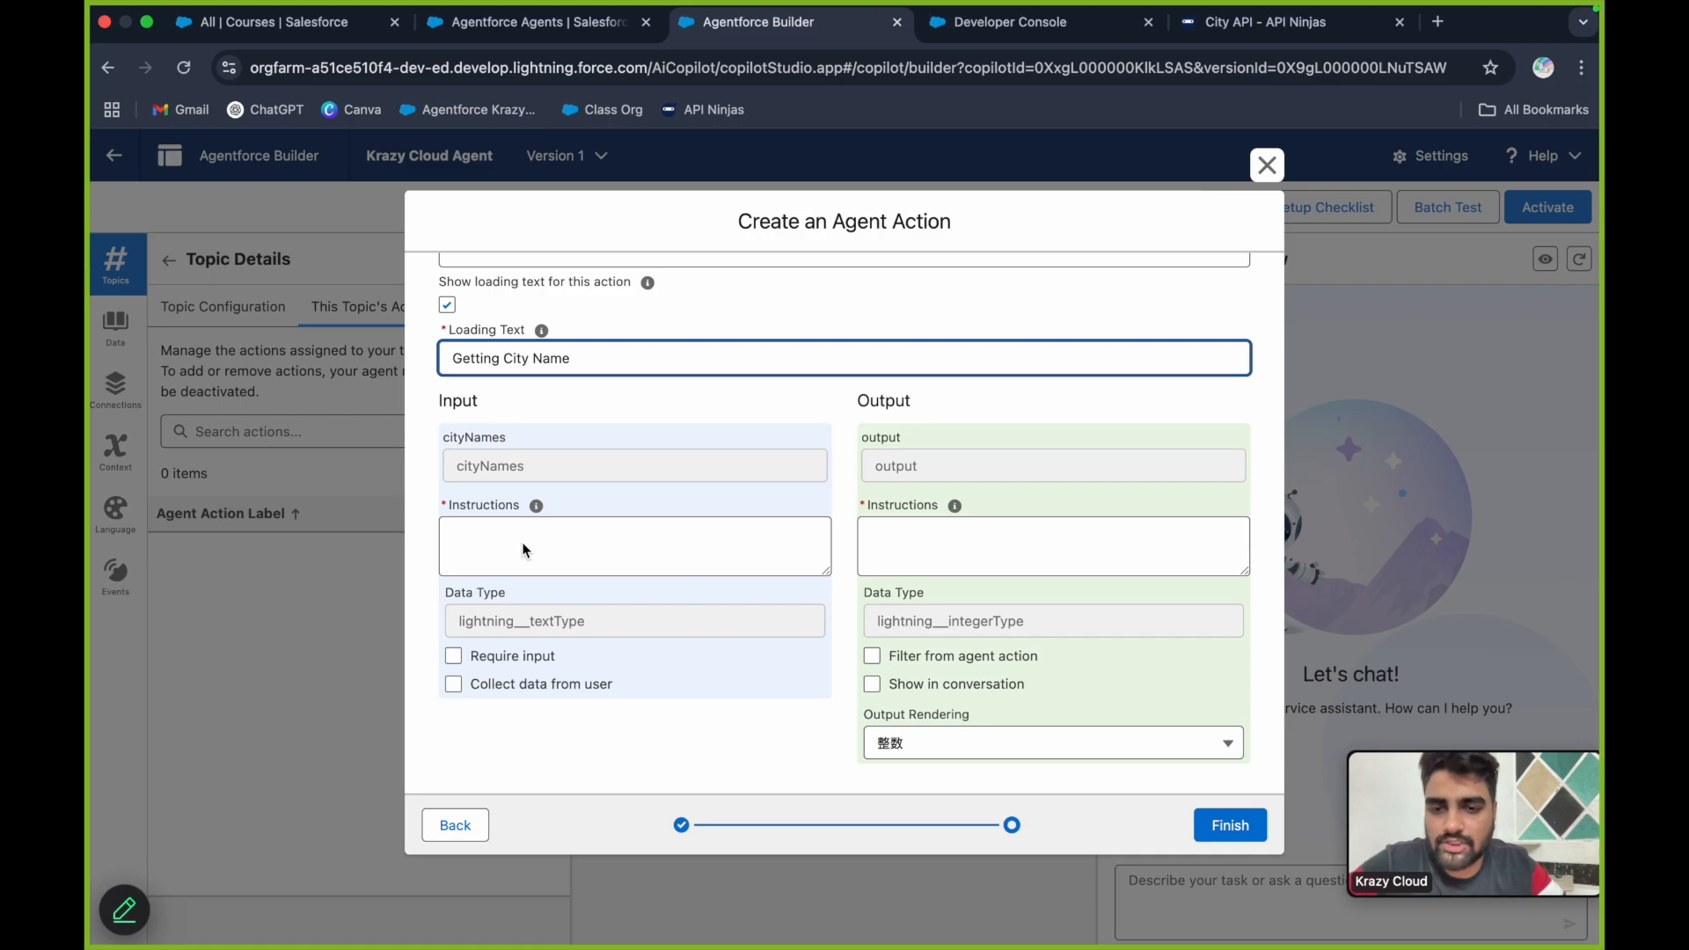
{"action": "left_click", "coordinate": [569, 544]}
{"action": "type", "text": "City name i"}
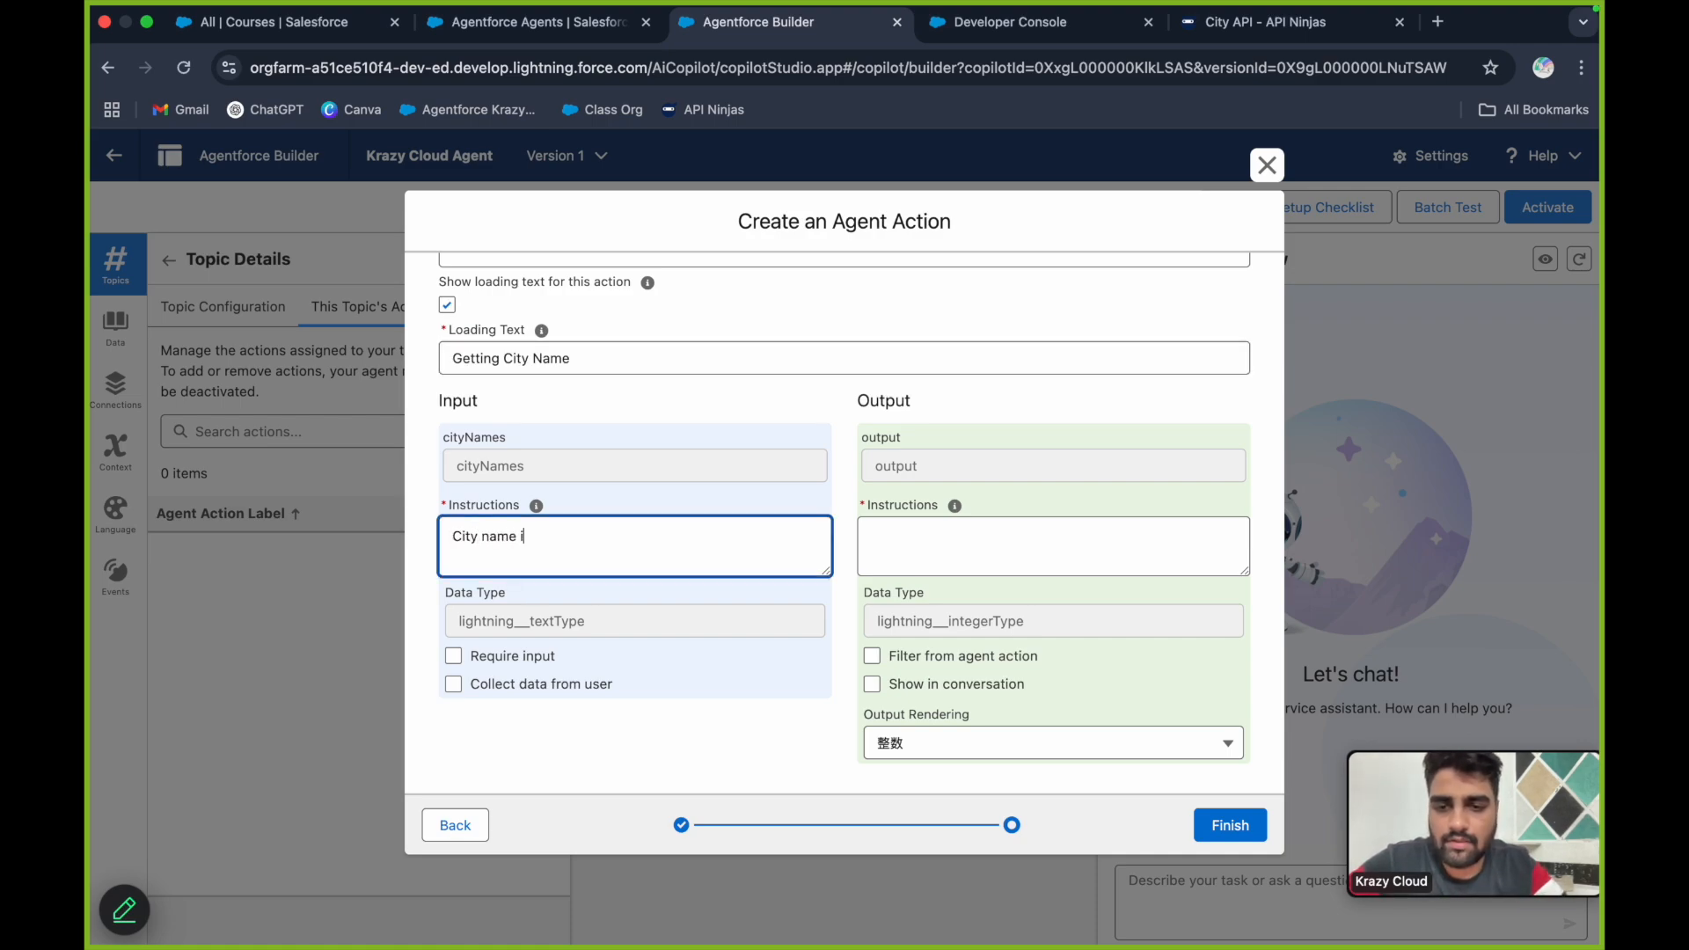
{"action": "type", "text": "s a text"}
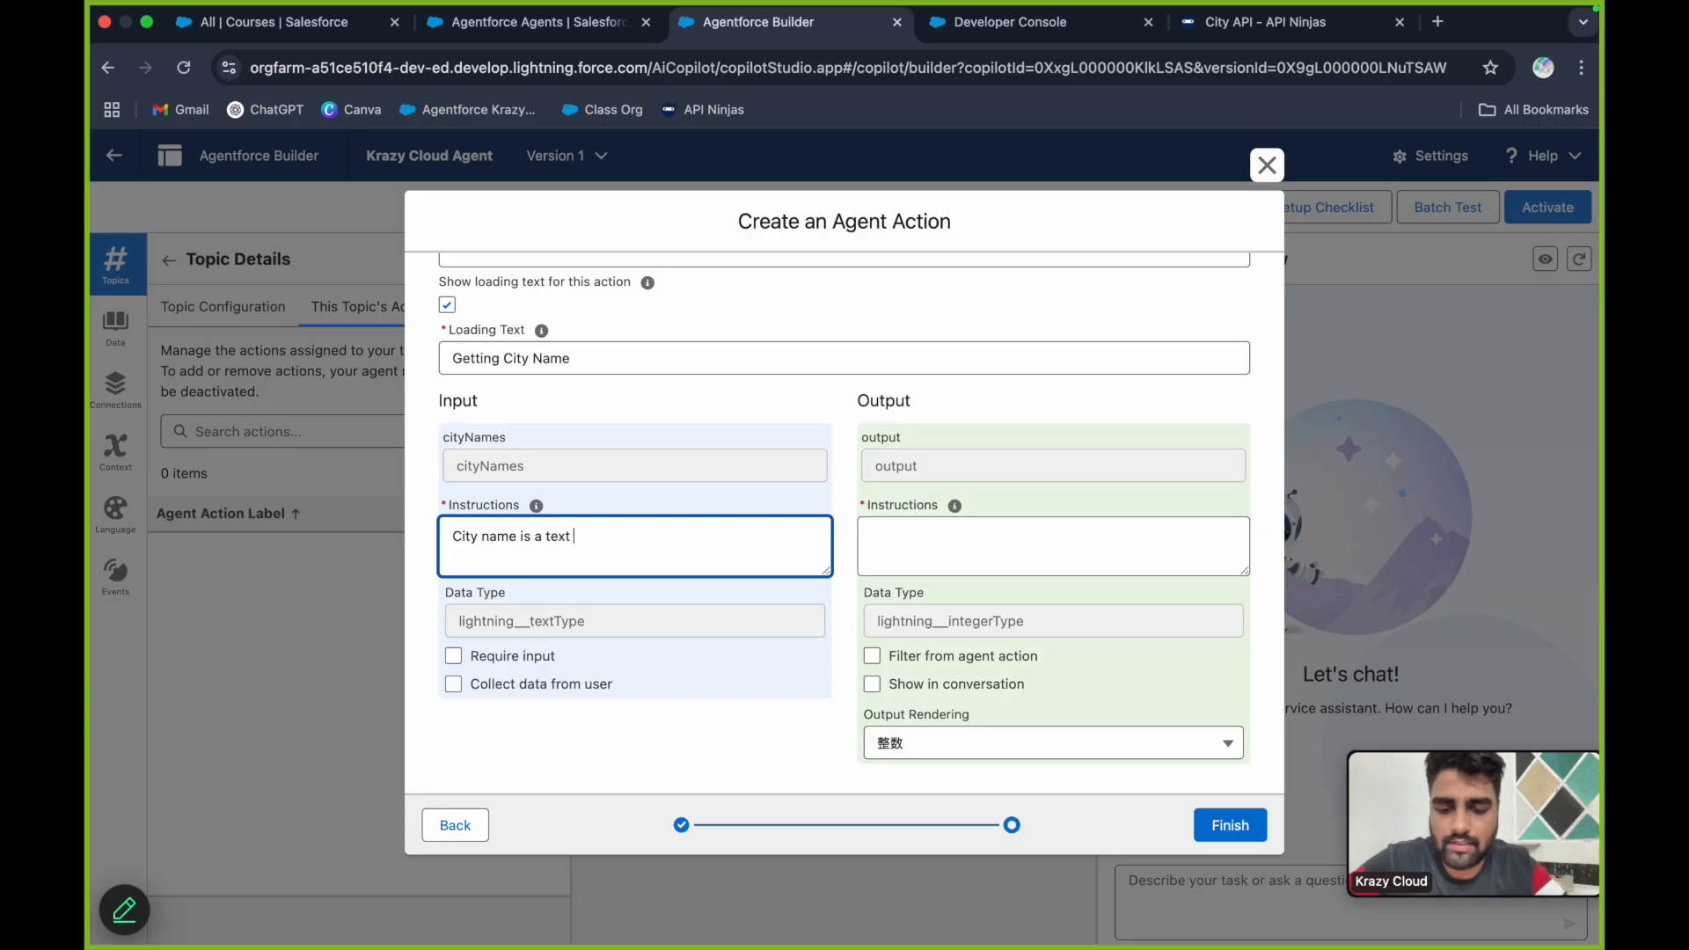
{"action": "type", "text": " input"}
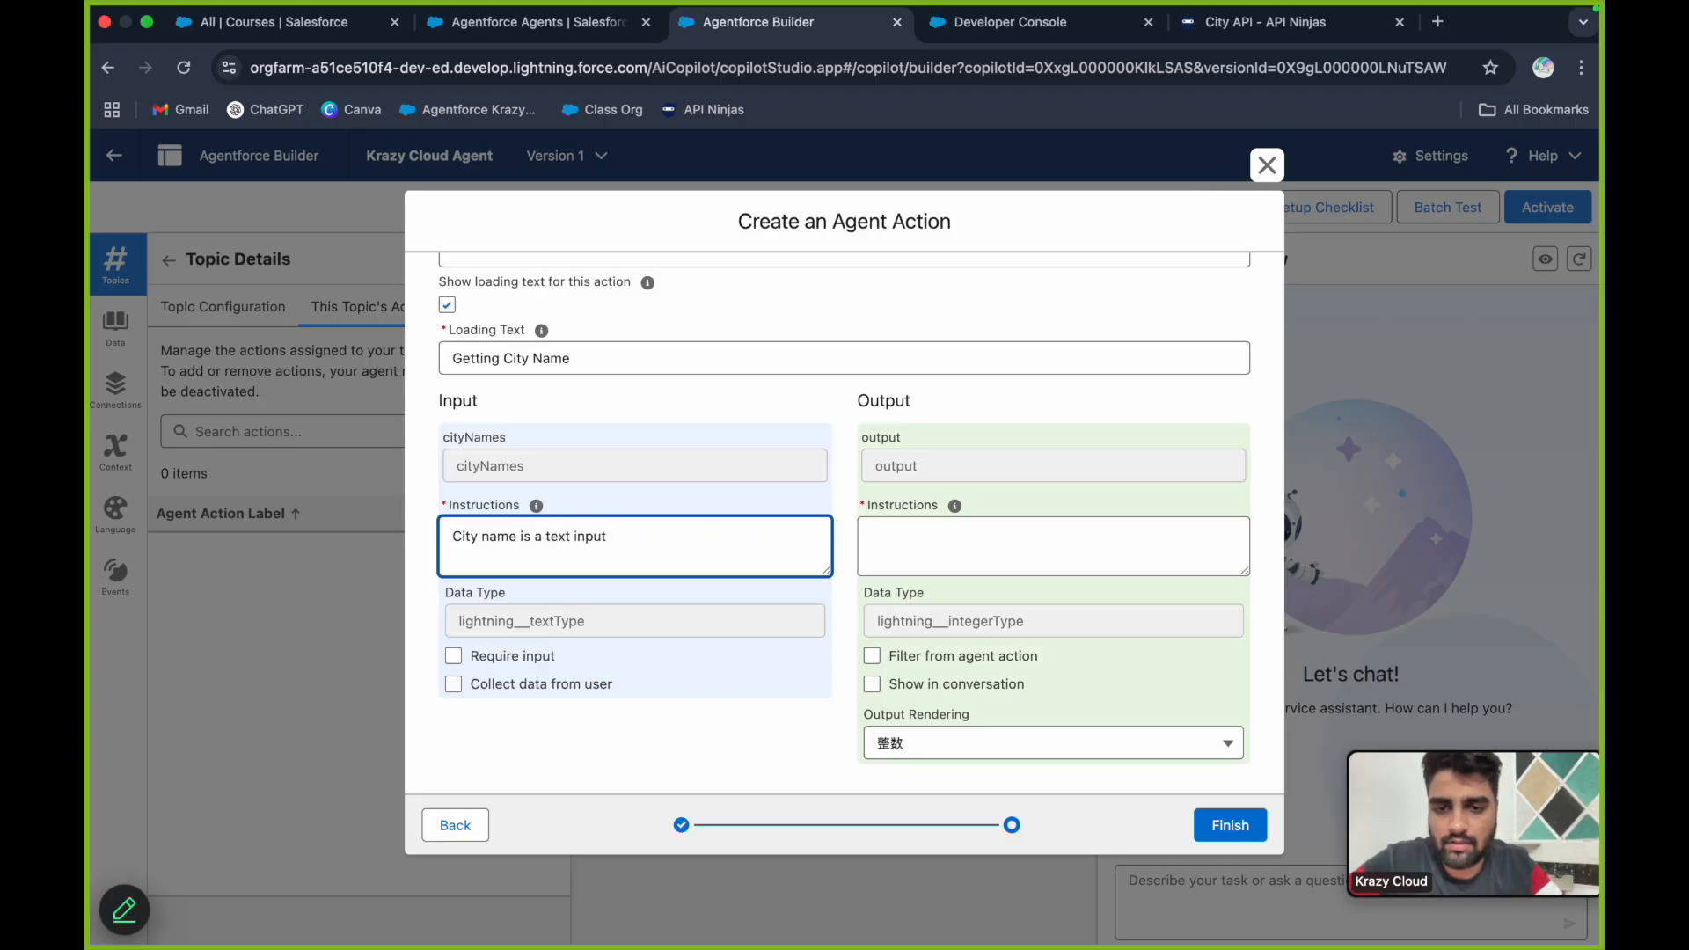
{"action": "type", "text": ", which is required."}
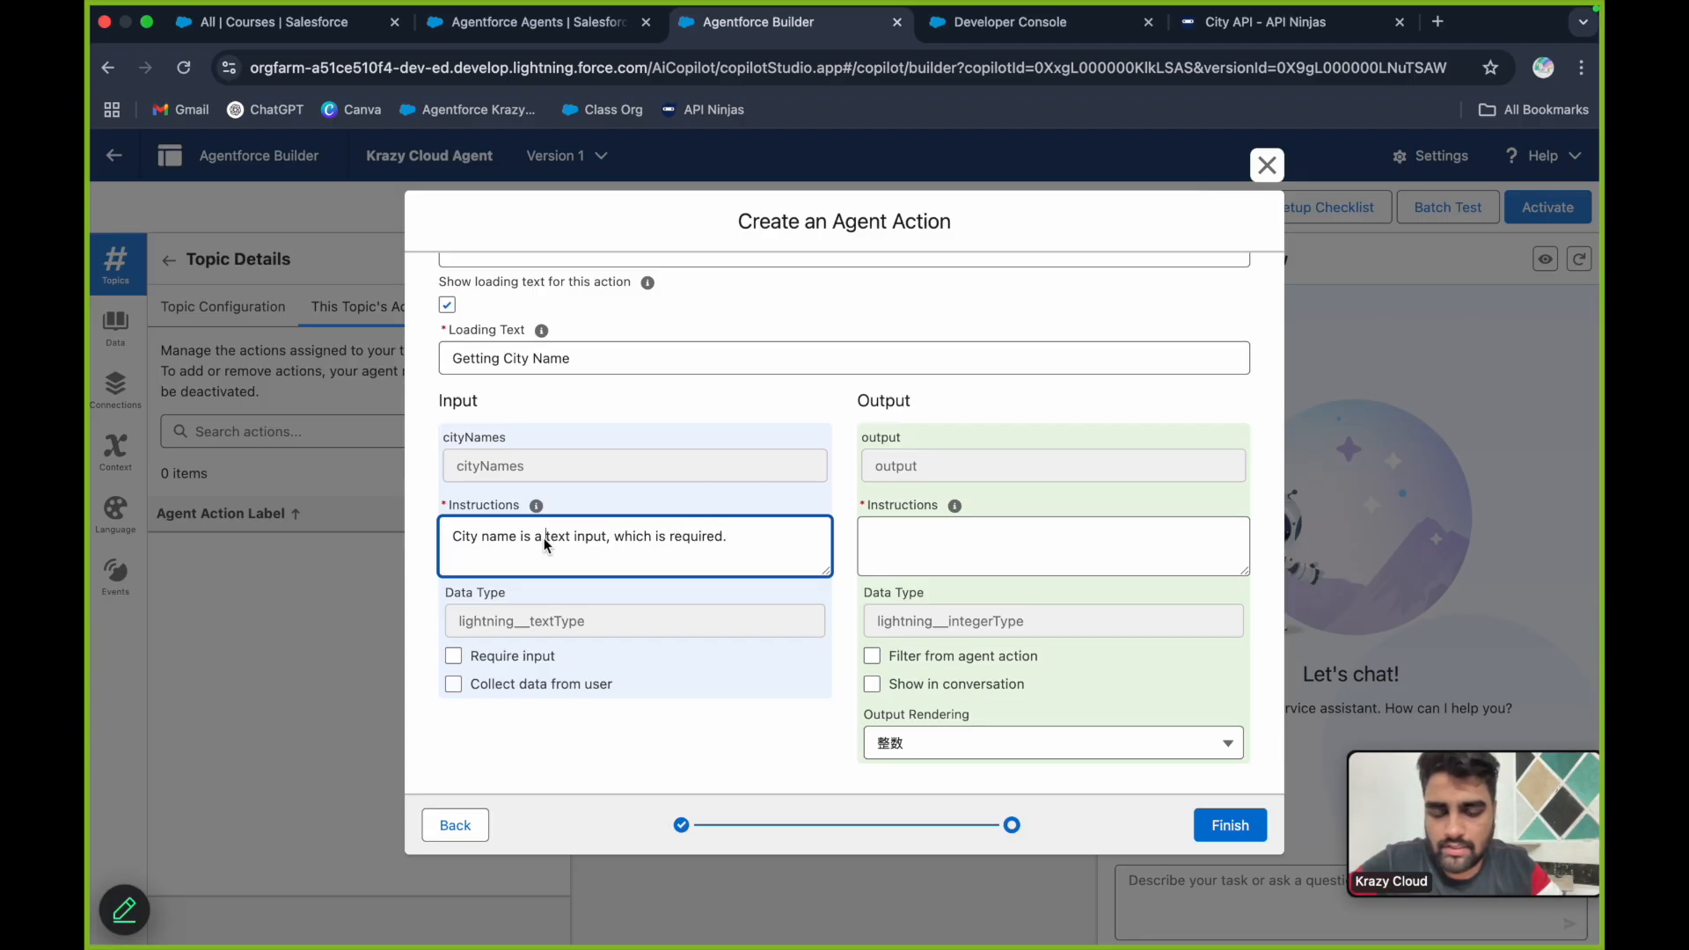
{"action": "left_click", "coordinate": [544, 537]}
{"action": "type", "text": "Valid"}
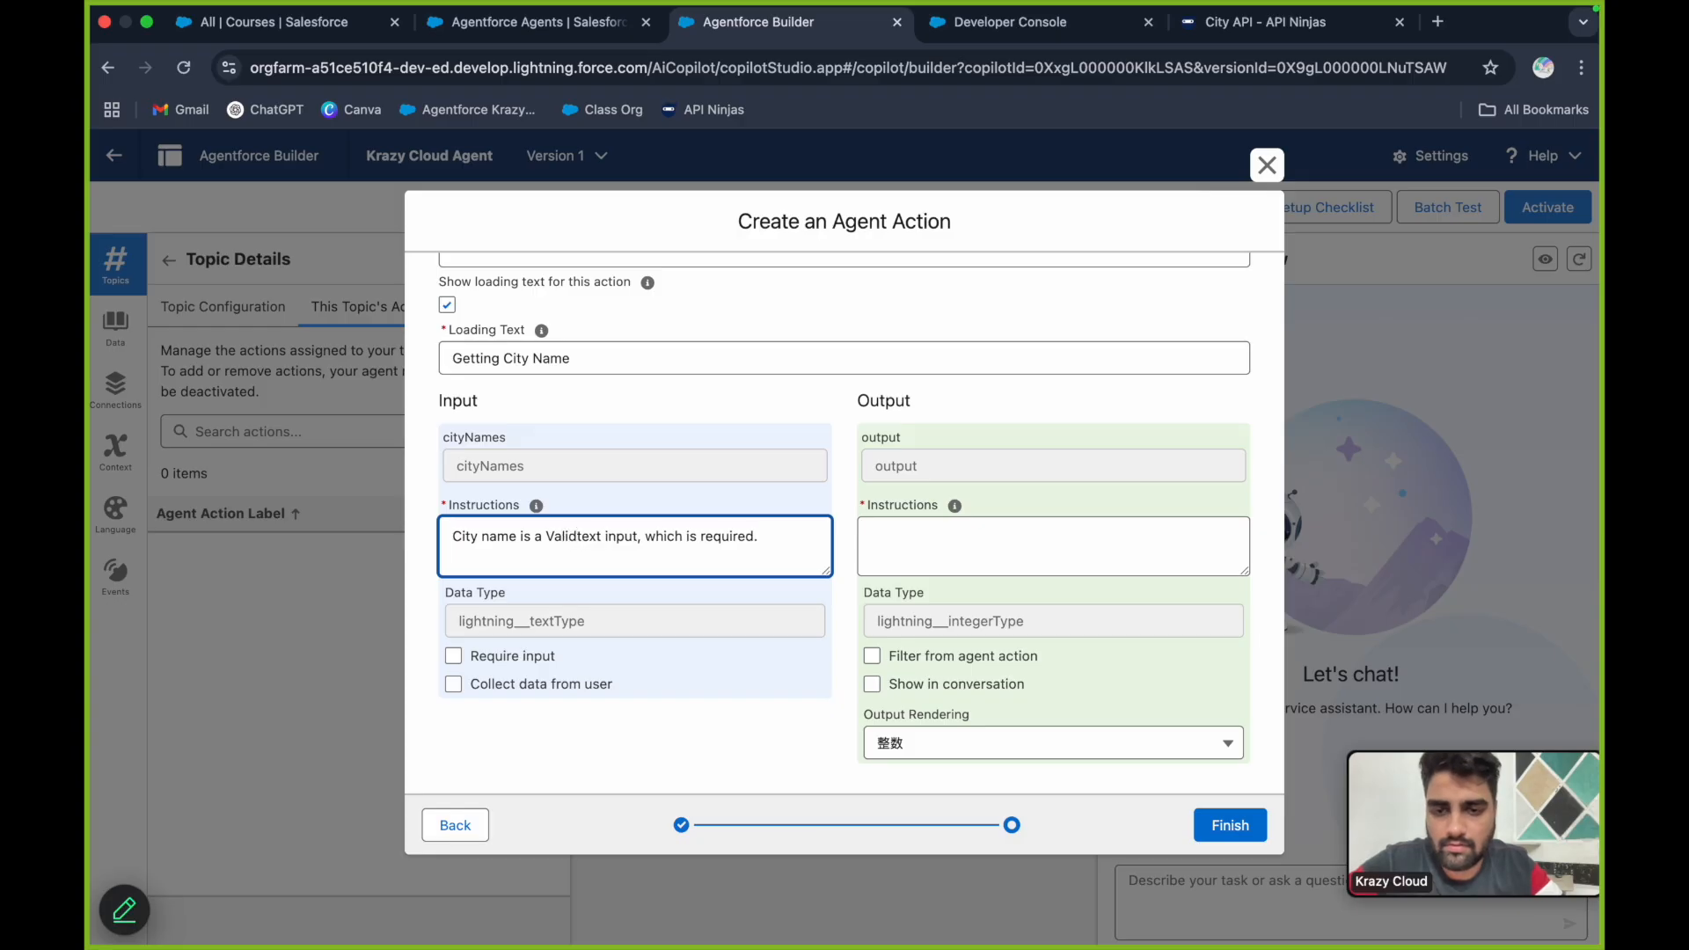
{"action": "left_click", "coordinate": [760, 537]}
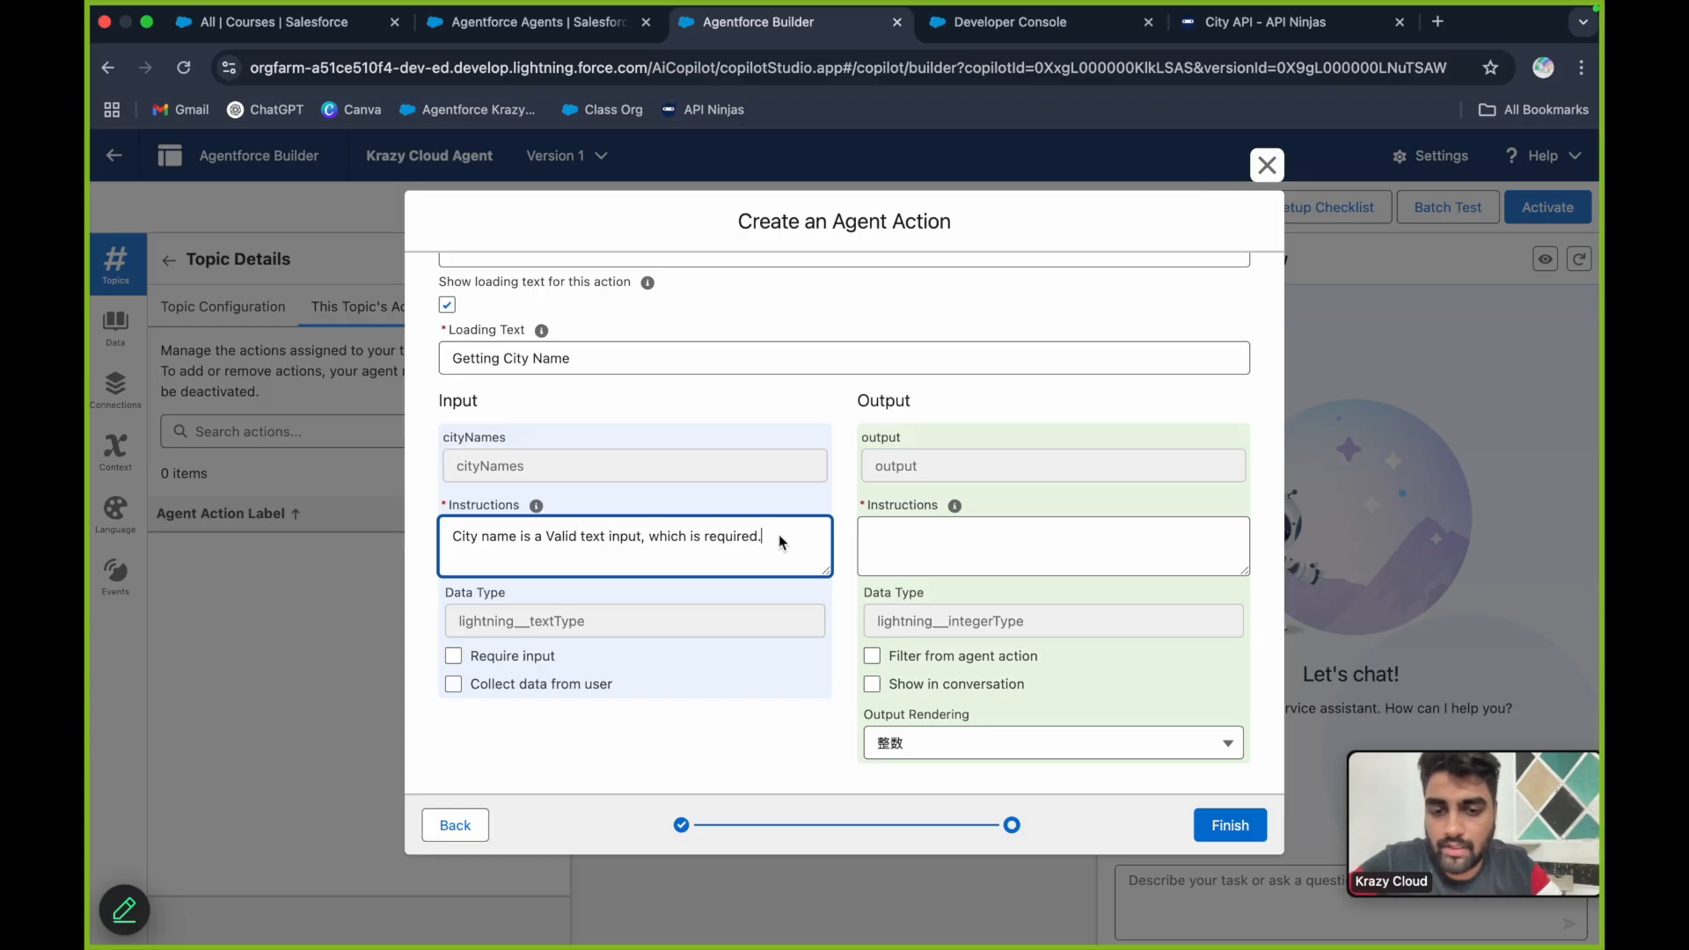
{"action": "left_click", "coordinate": [517, 660]}
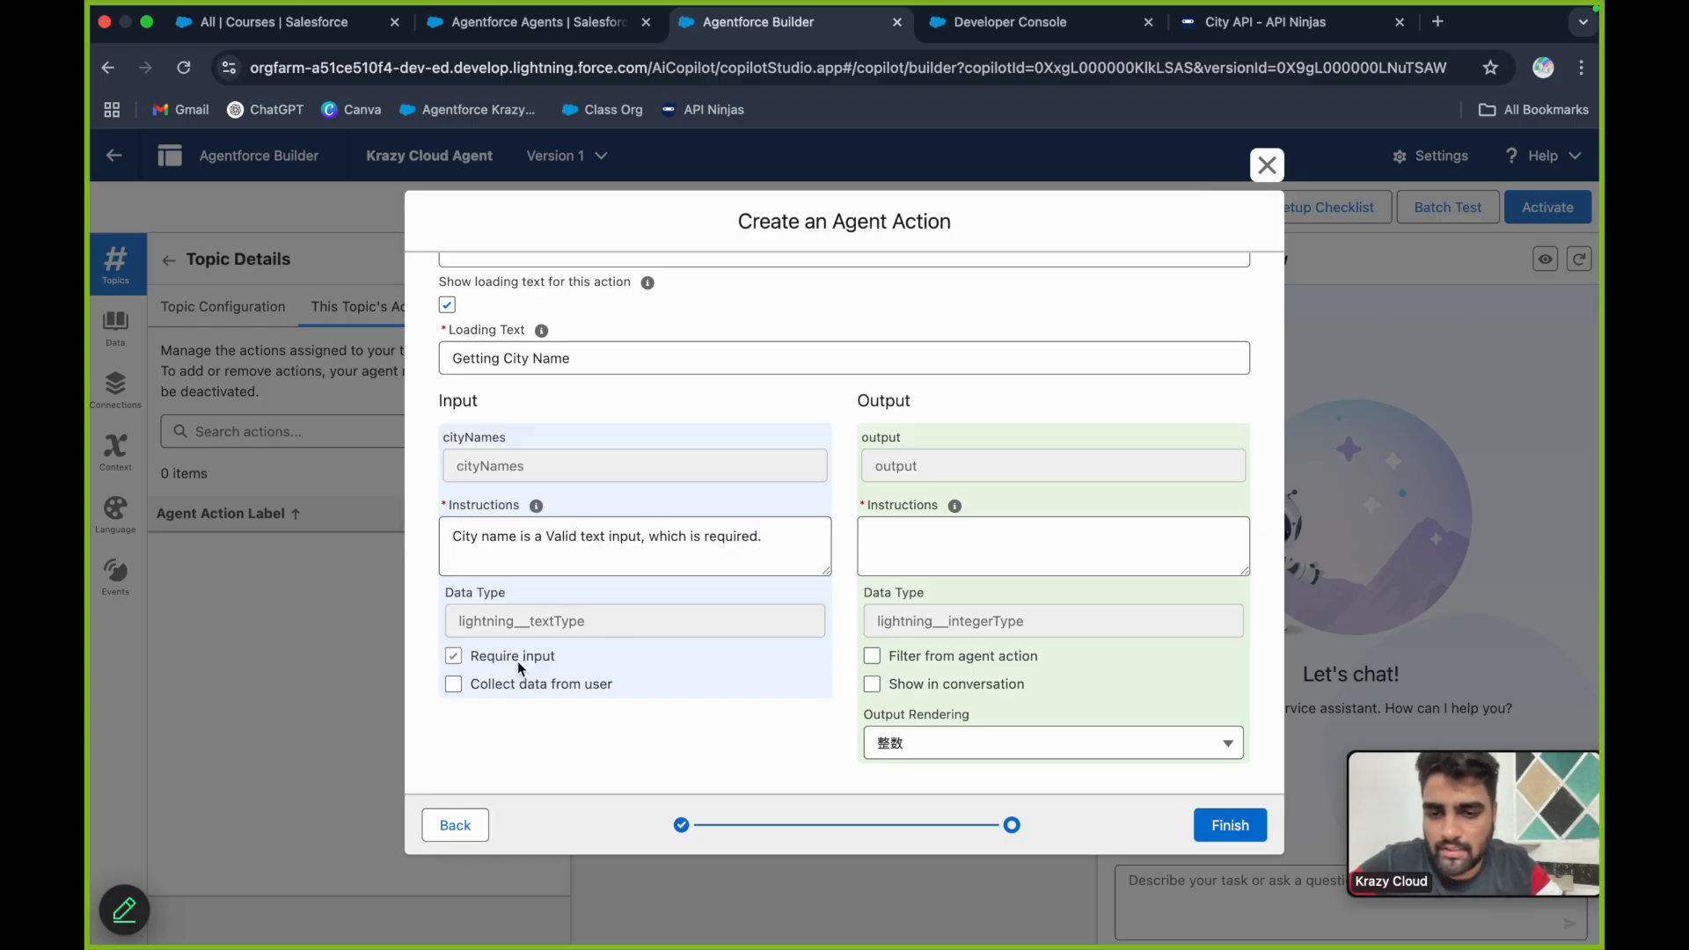
Set the output instructions to "The output is city population which should be a valis number. And show this output on UI"
{"action": "left_click", "coordinate": [946, 543]}
{"action": "type", "text": "The output "}
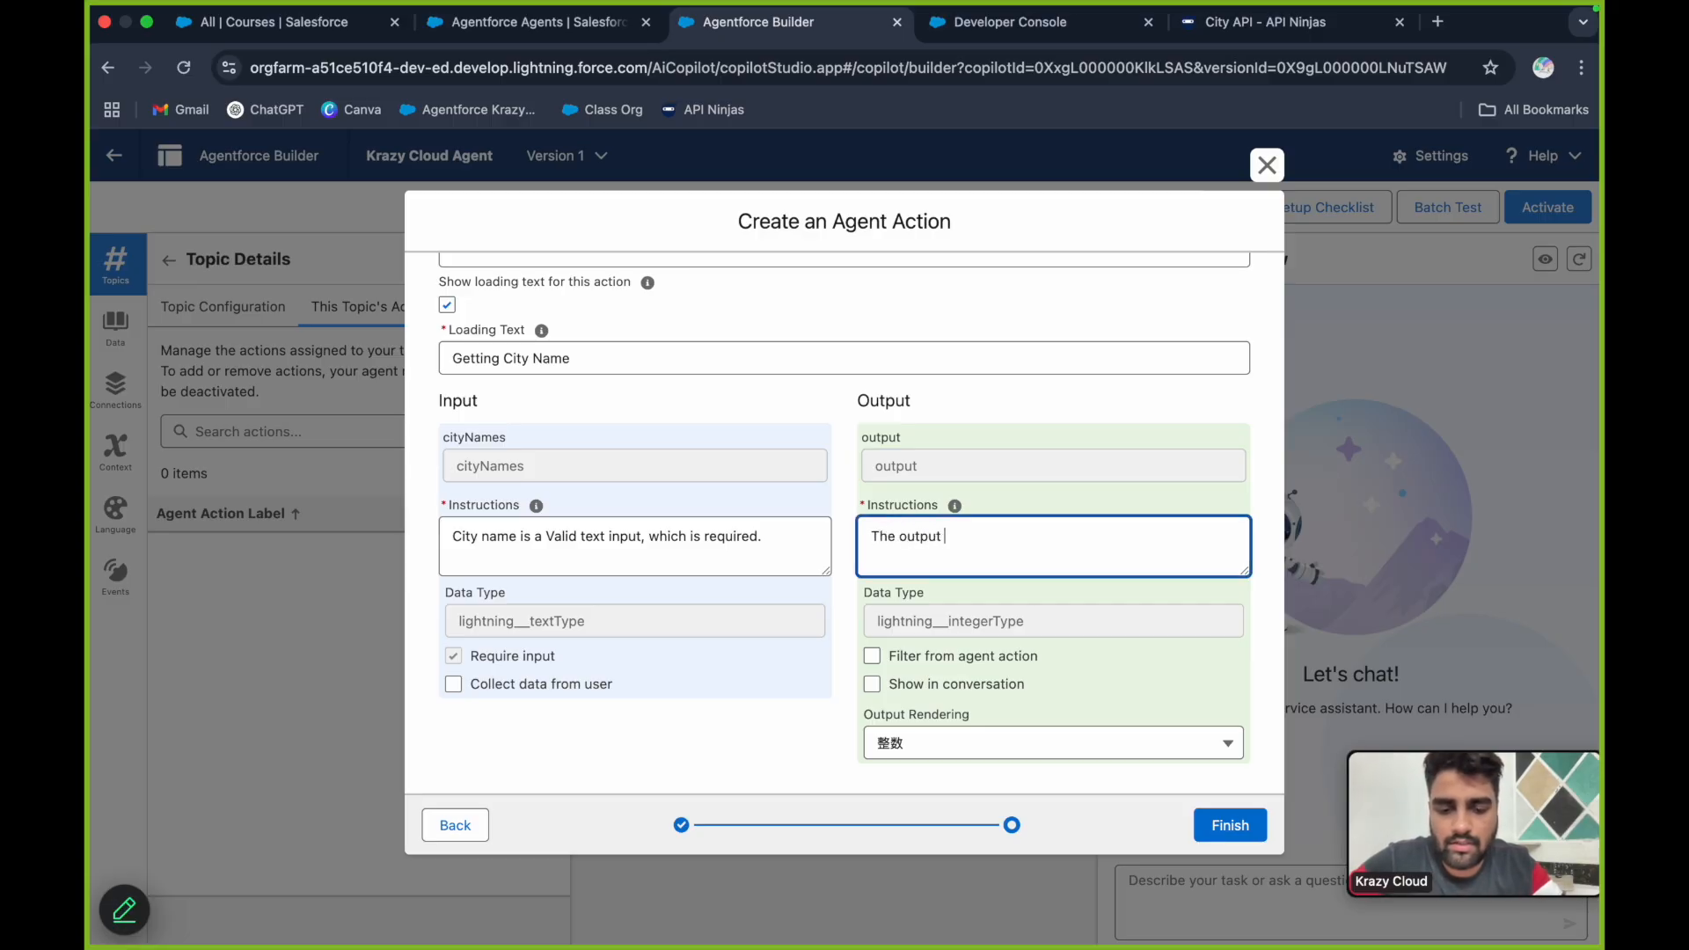
{"action": "type", "text": "is a number"}
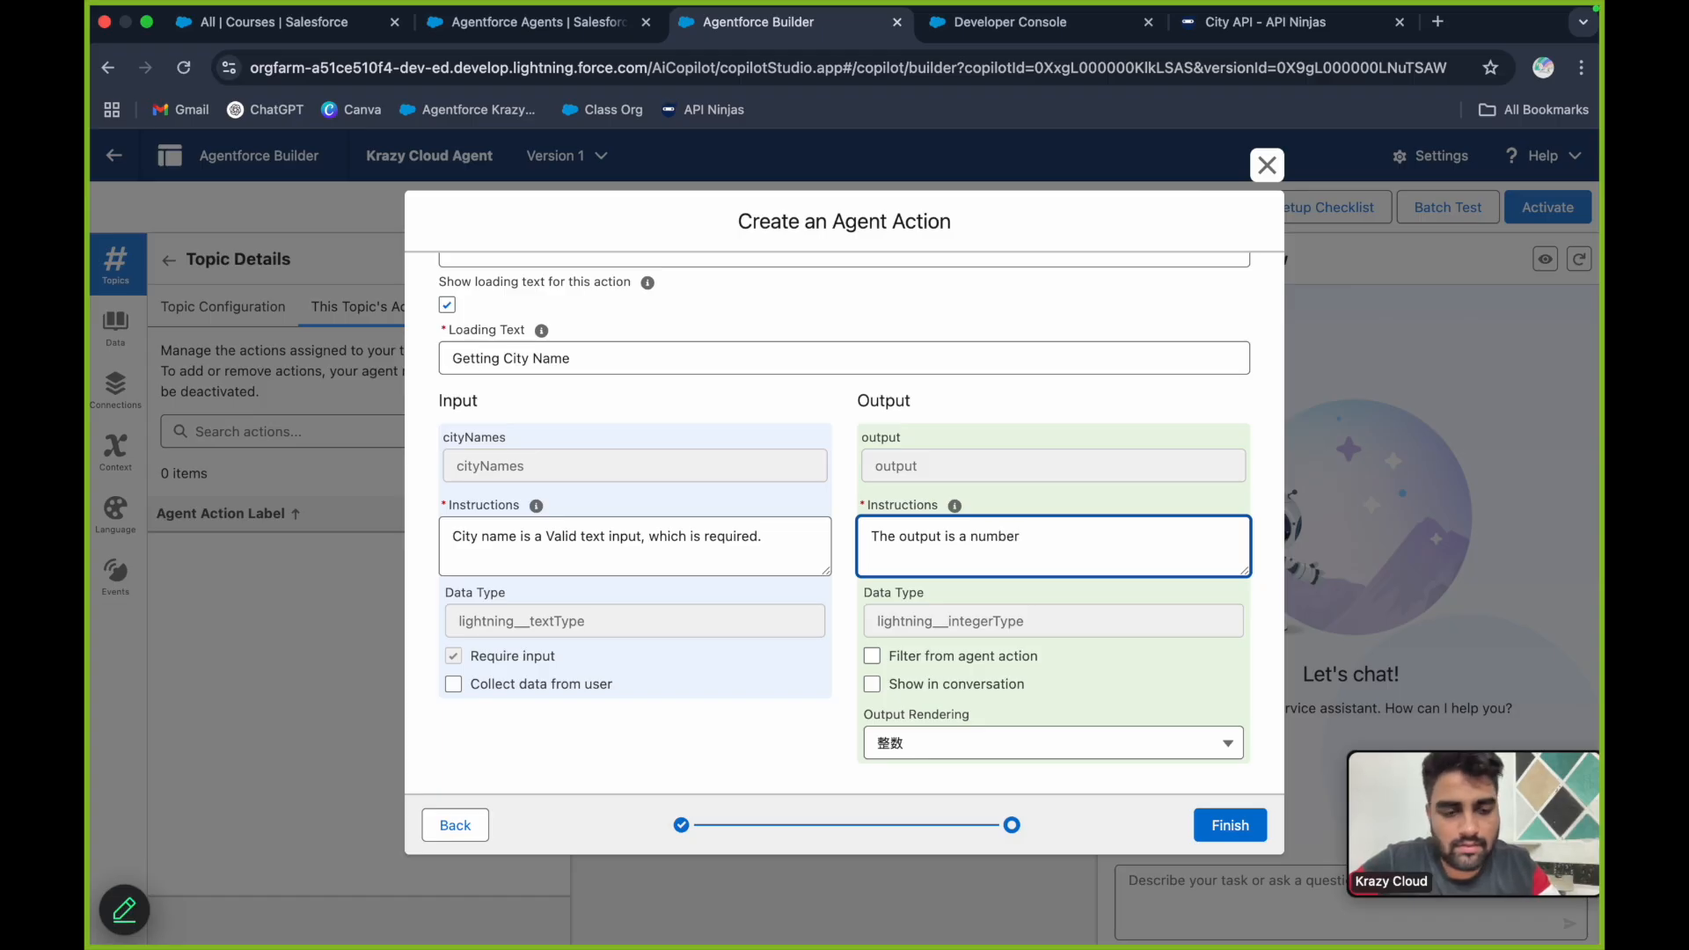
{"action": "key", "text": "BackSpace"}
{"action": "key", "text": "BackSpace"}
{"action": "key", "text": "BackSpace"}
{"action": "key", "text": "BackSpace"}
{"action": "type", "text": "city po"}
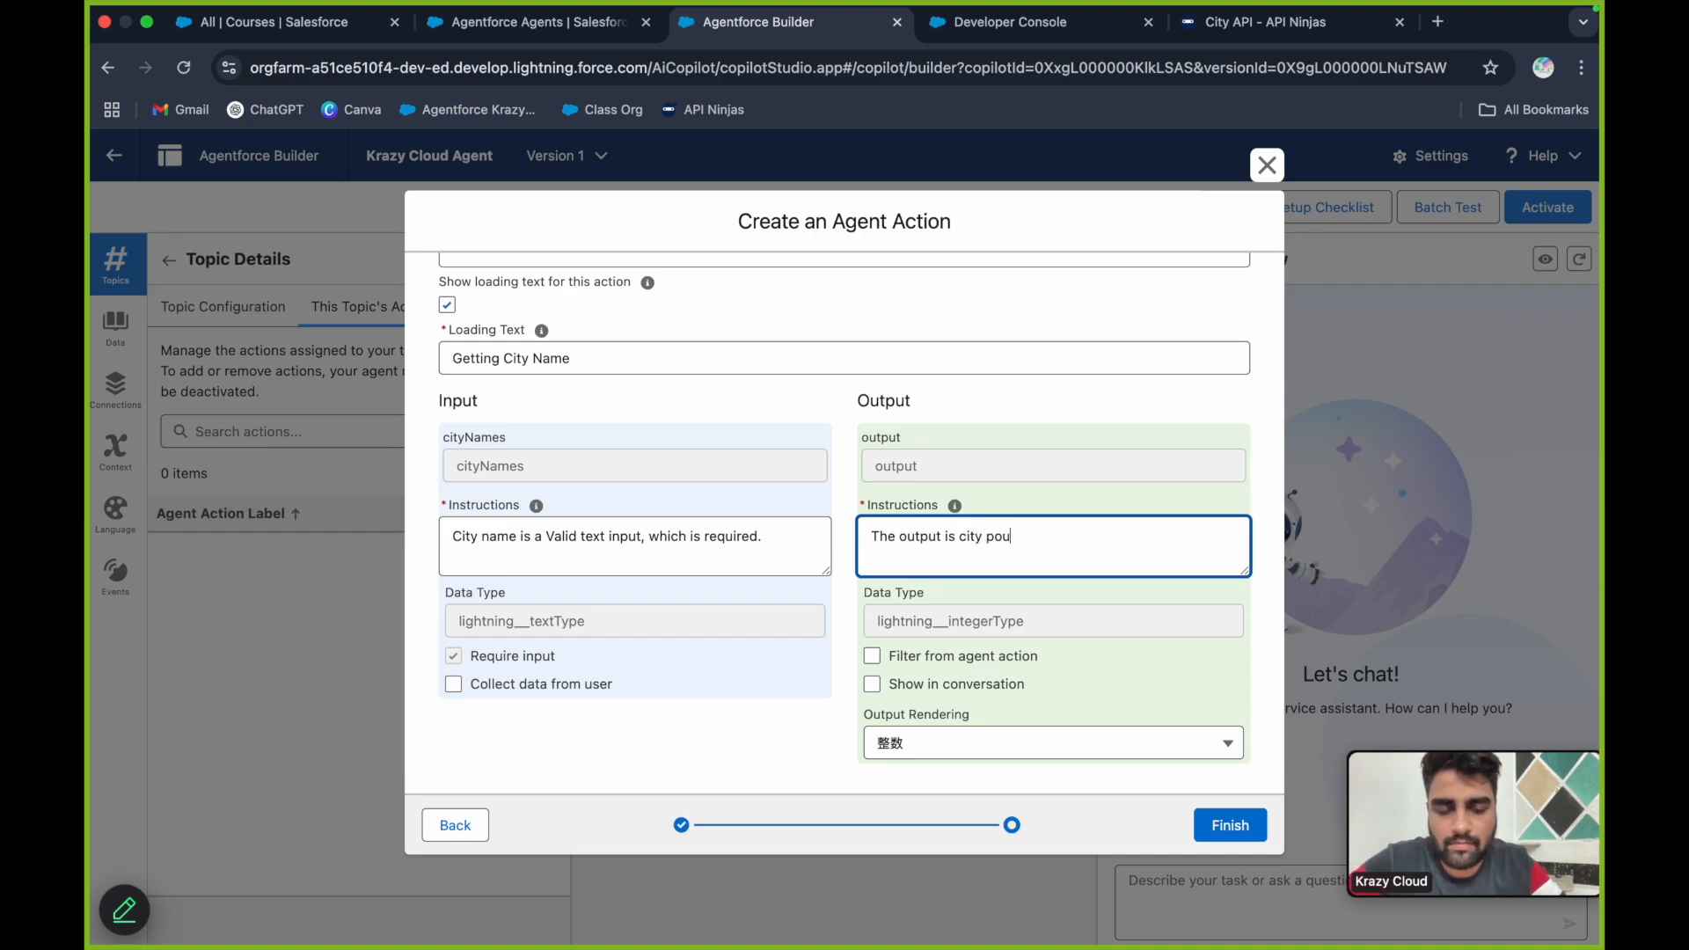
{"action": "type", "text": "pulatio"}
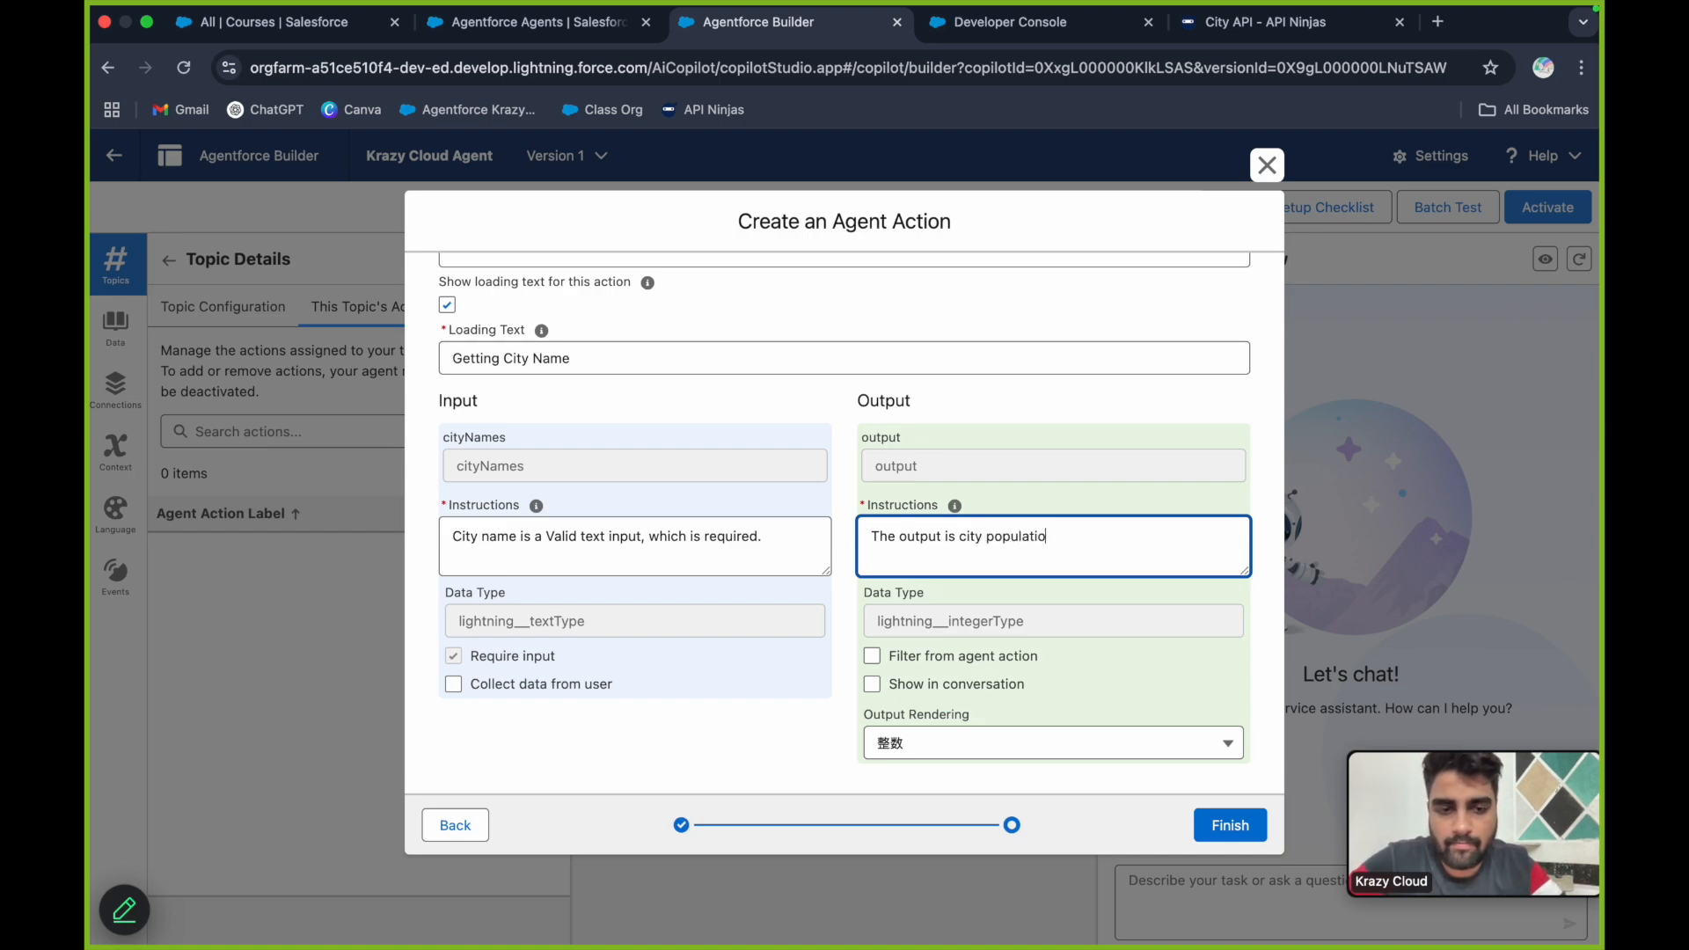
{"action": "type", "text": "n whch sh"}
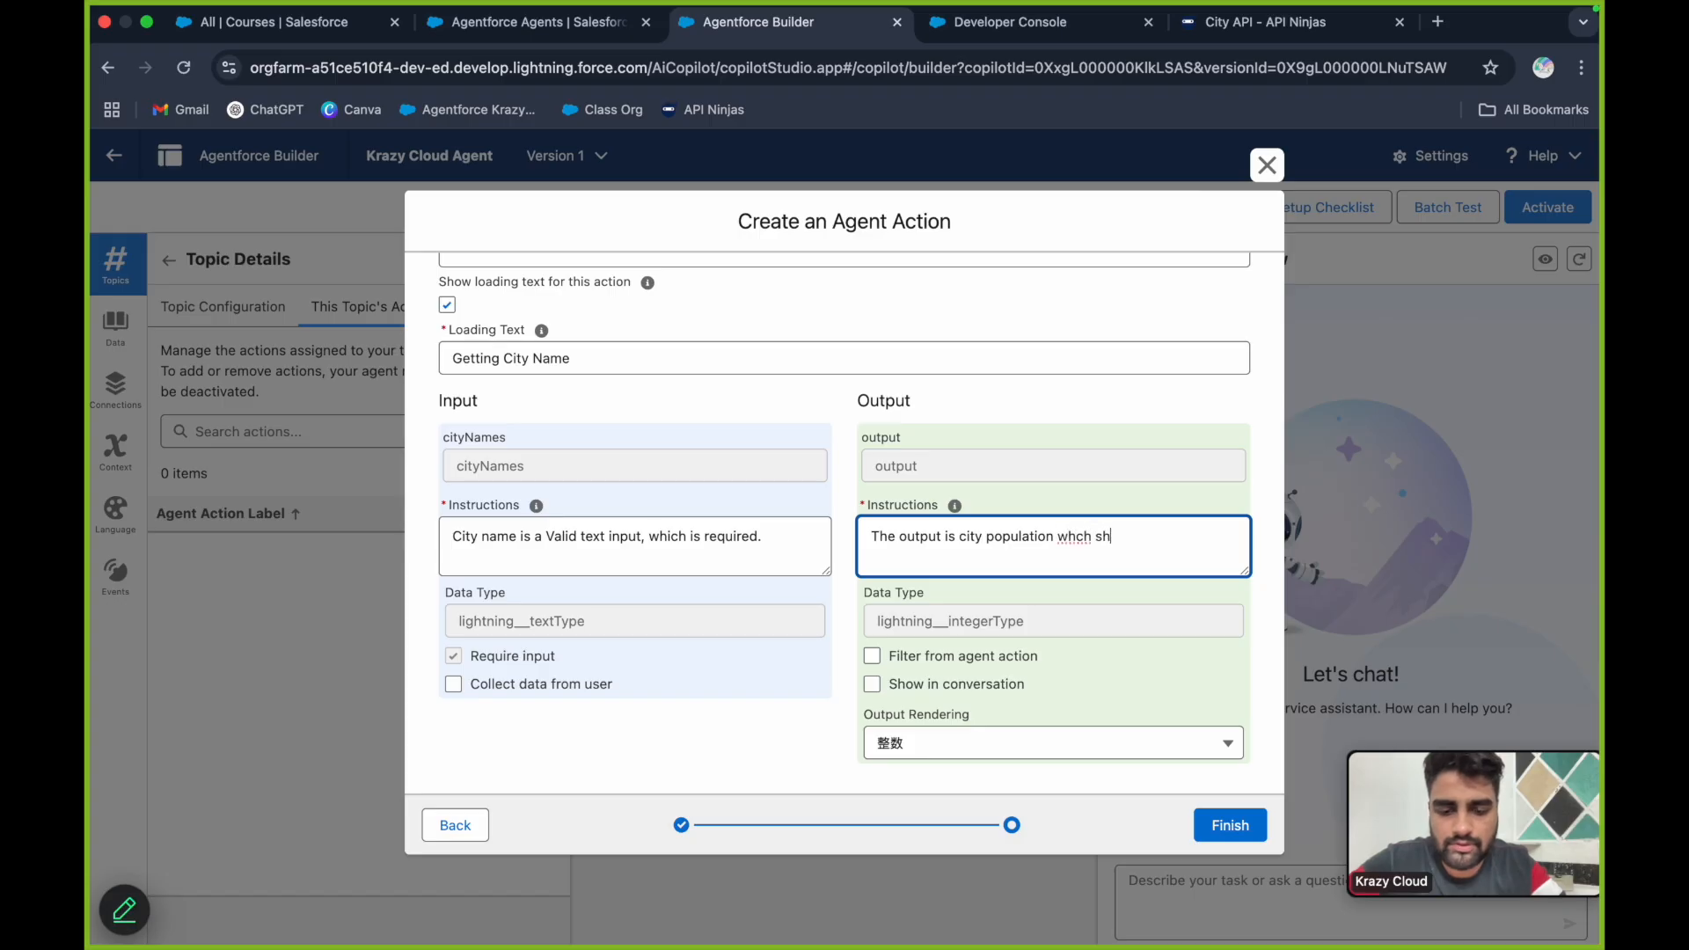
{"action": "type", "text": "ould be a valis number. And show this ouptu"}
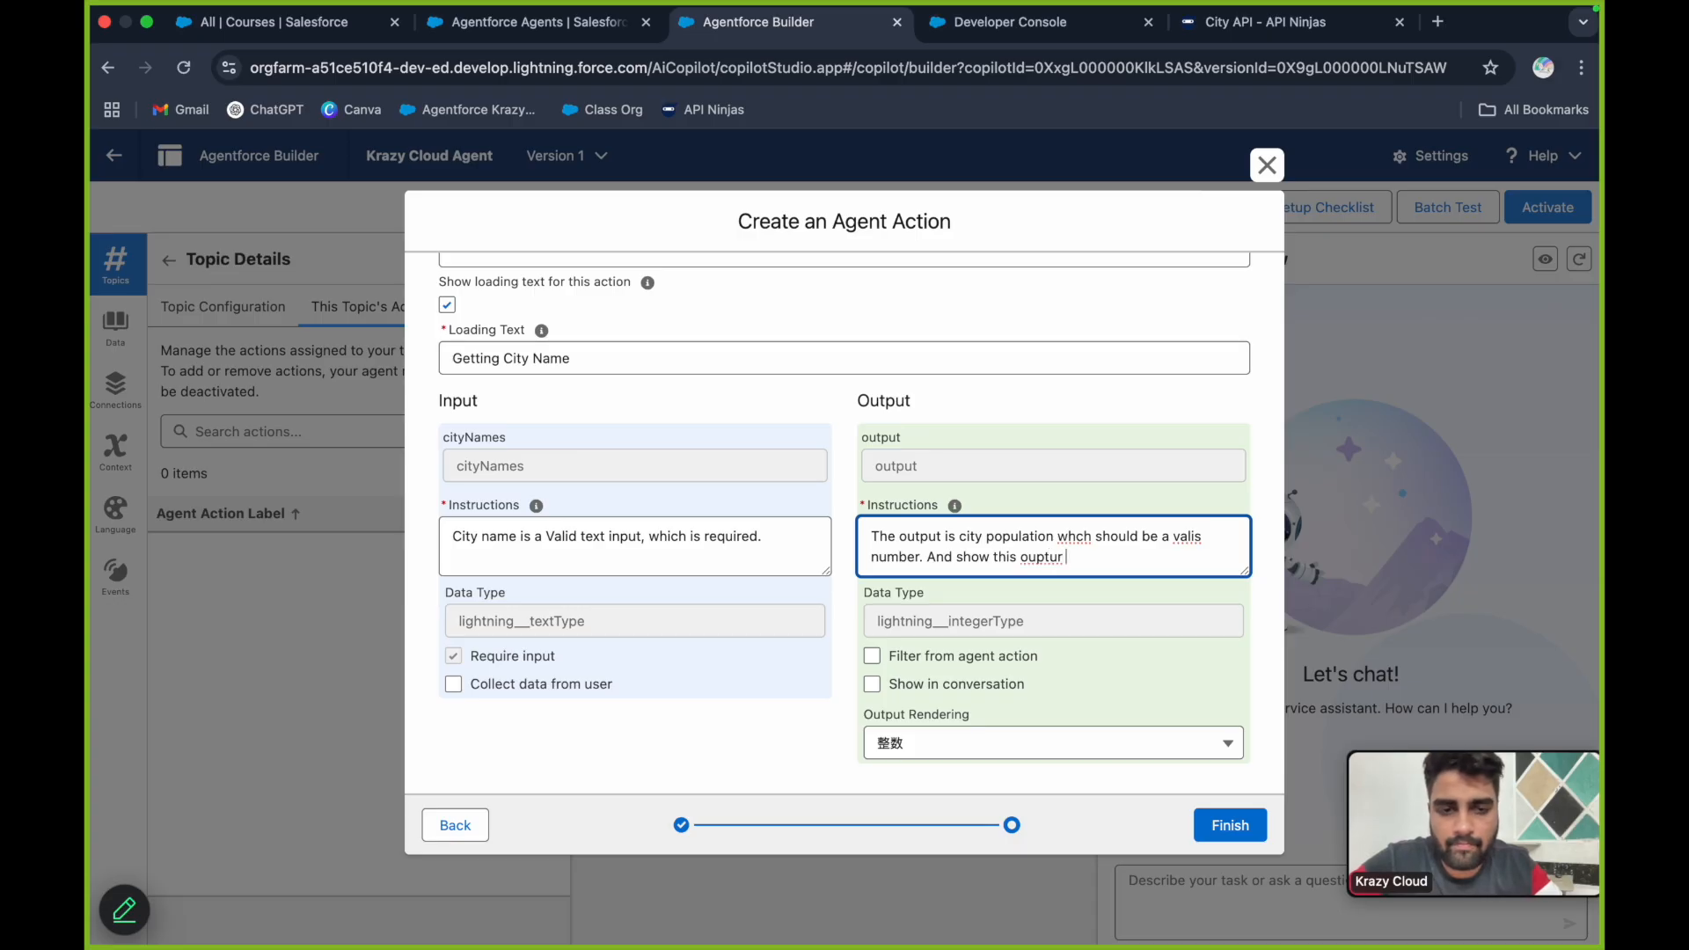
{"action": "type", "text": "tput on UI"}
{"action": "left_click", "coordinate": [1077, 540]}
{"action": "type", "text": "i"}
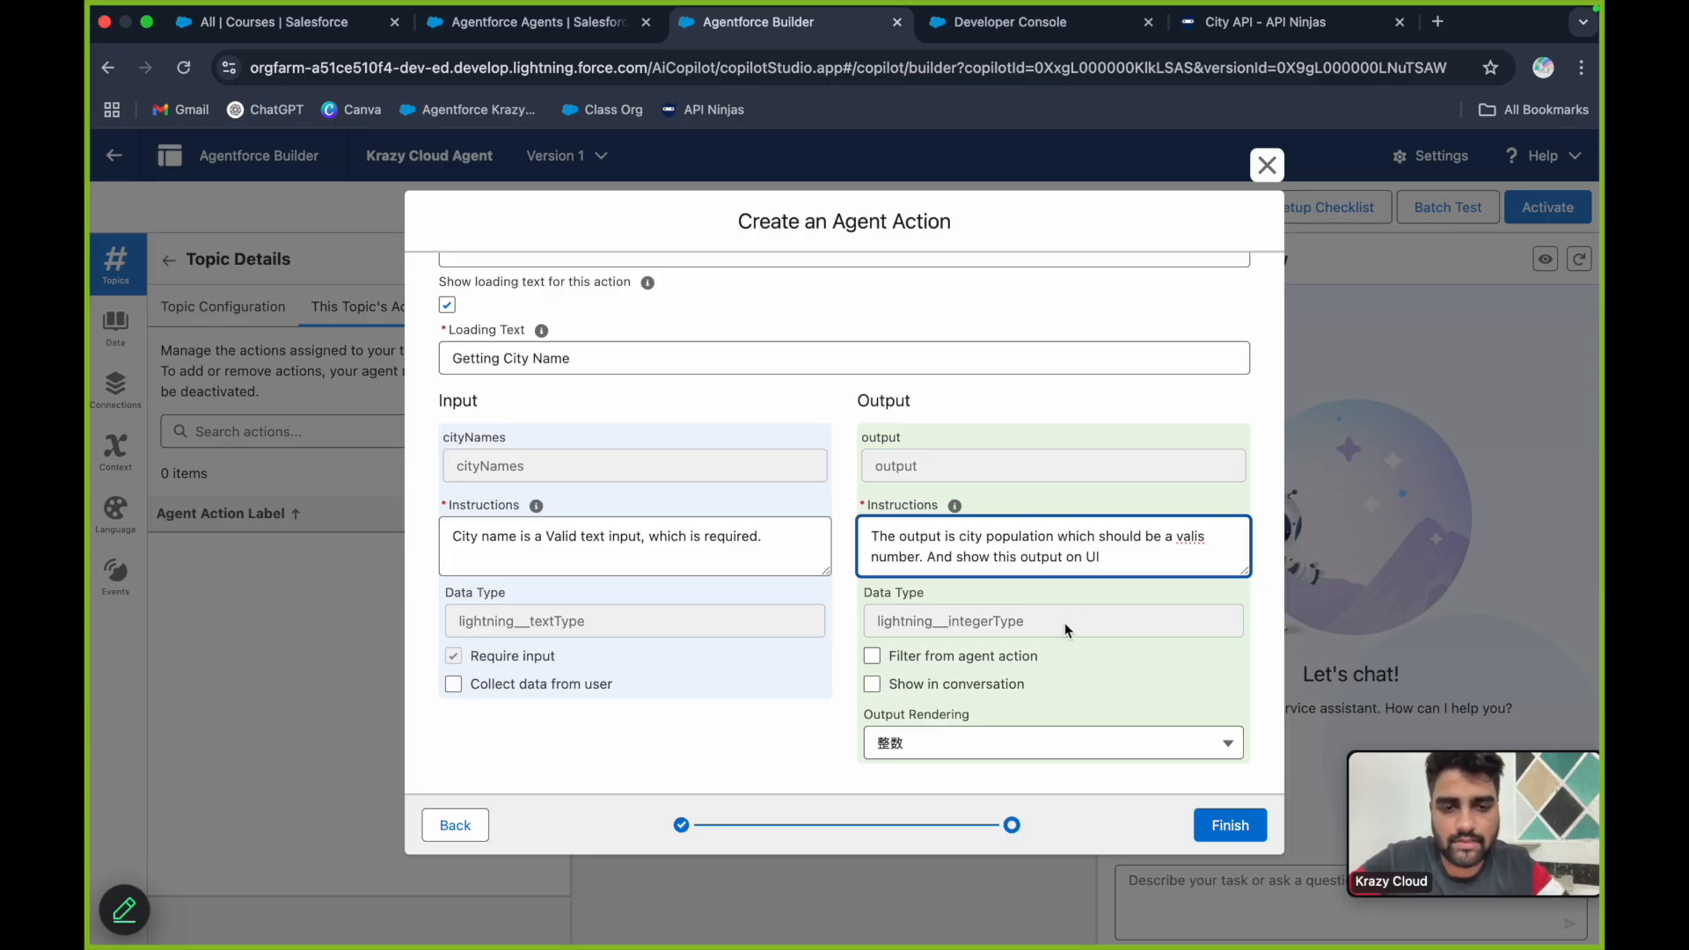
Have the output shown in the conversation, keep 整数 as its output rendering, and finish creating the action
{"action": "left_click", "coordinate": [951, 684]}
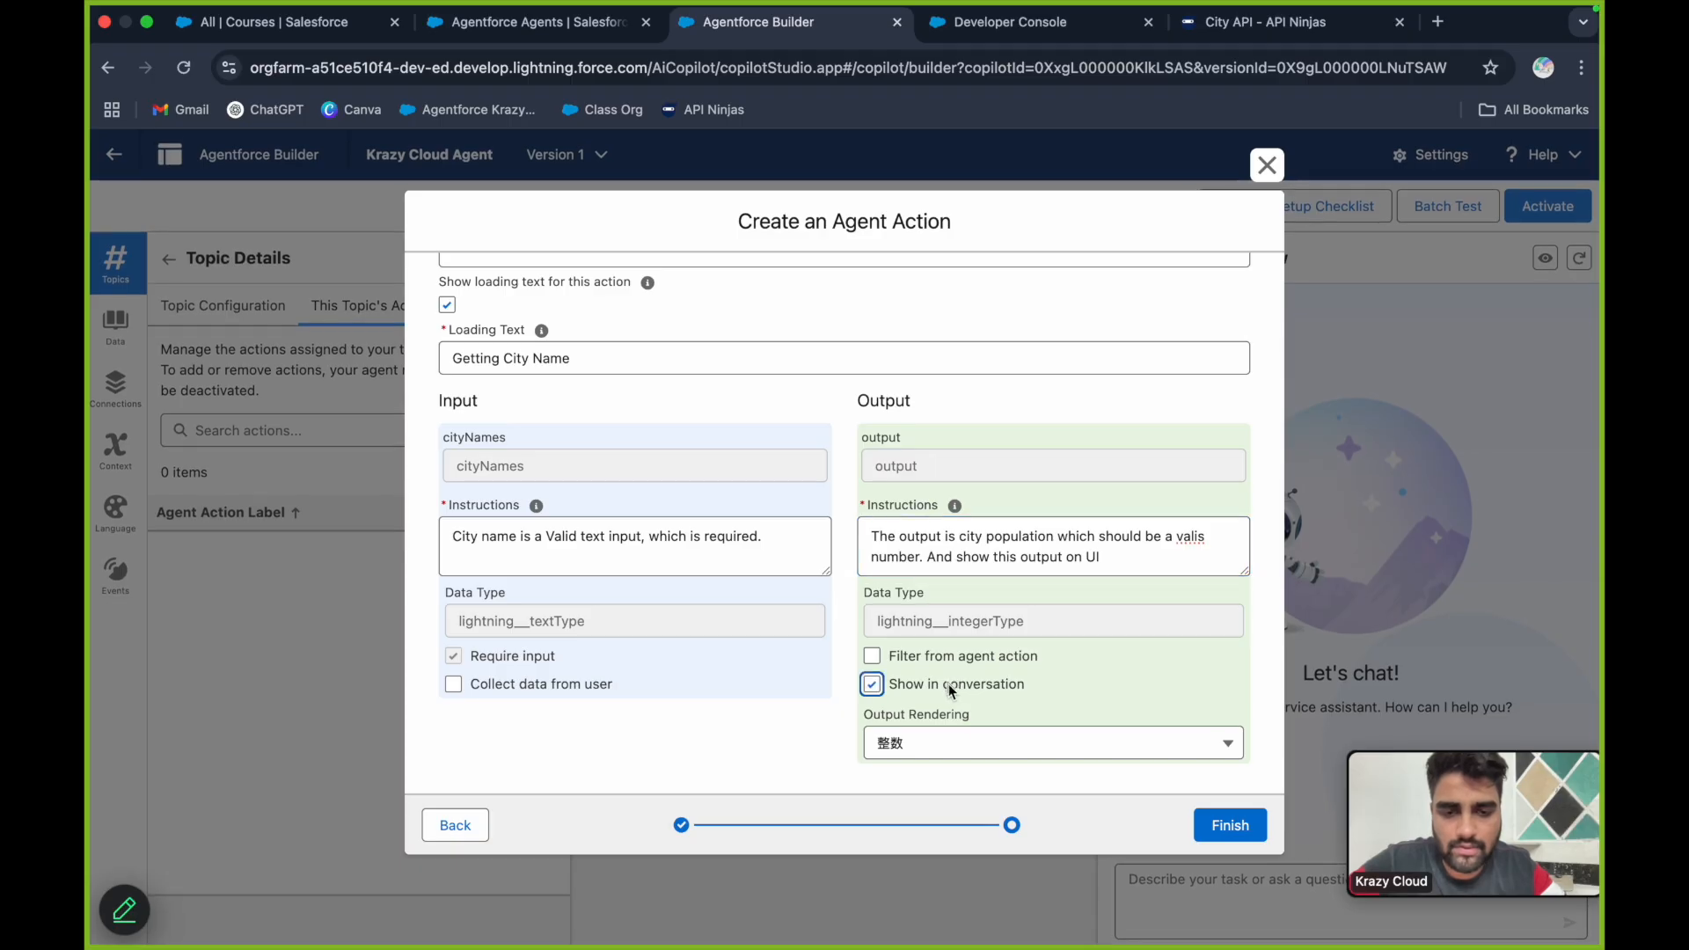
{"action": "left_click", "coordinate": [948, 735]}
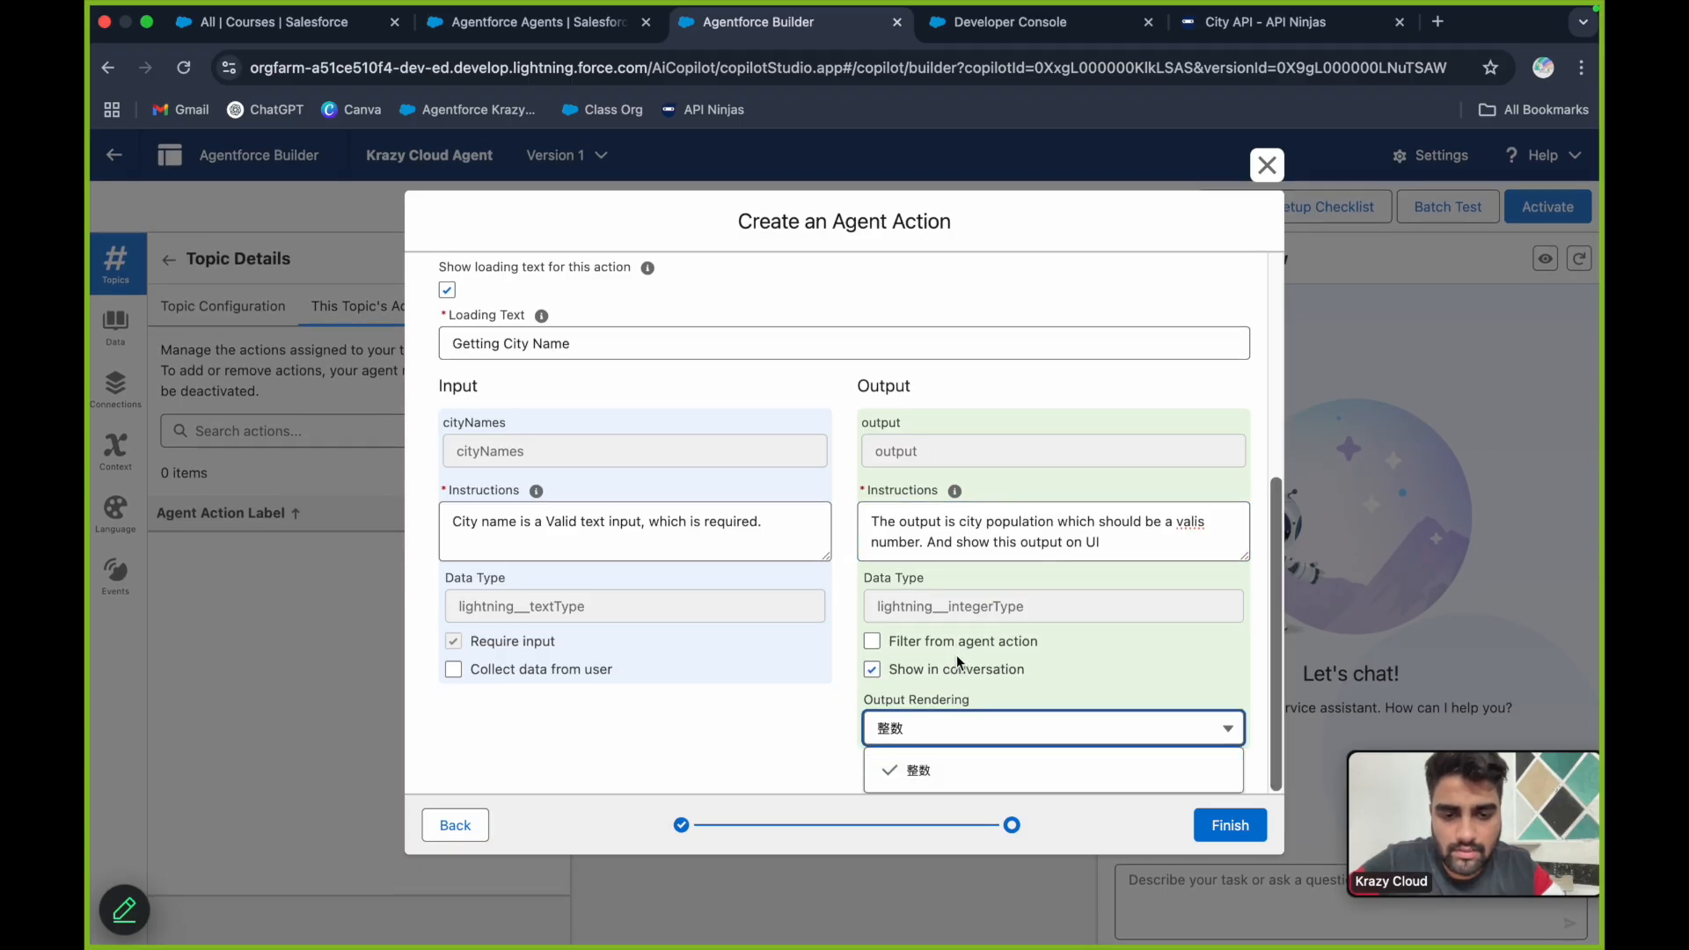
{"action": "left_click", "coordinate": [1135, 681]}
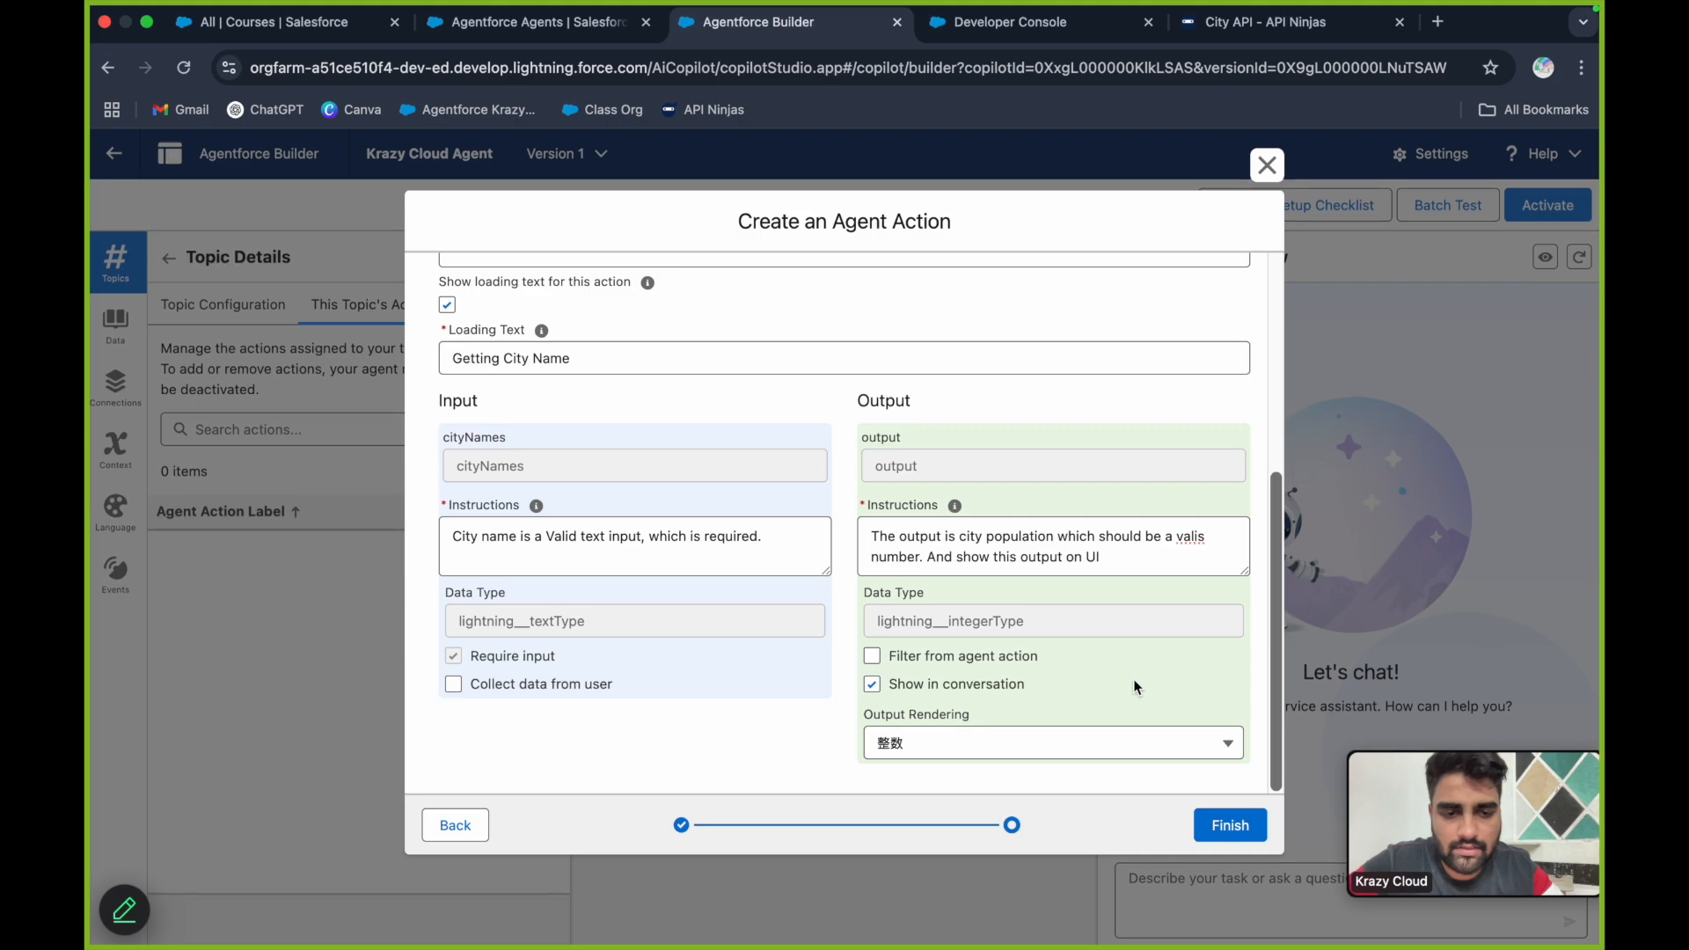
{"action": "left_click", "coordinate": [1035, 743]}
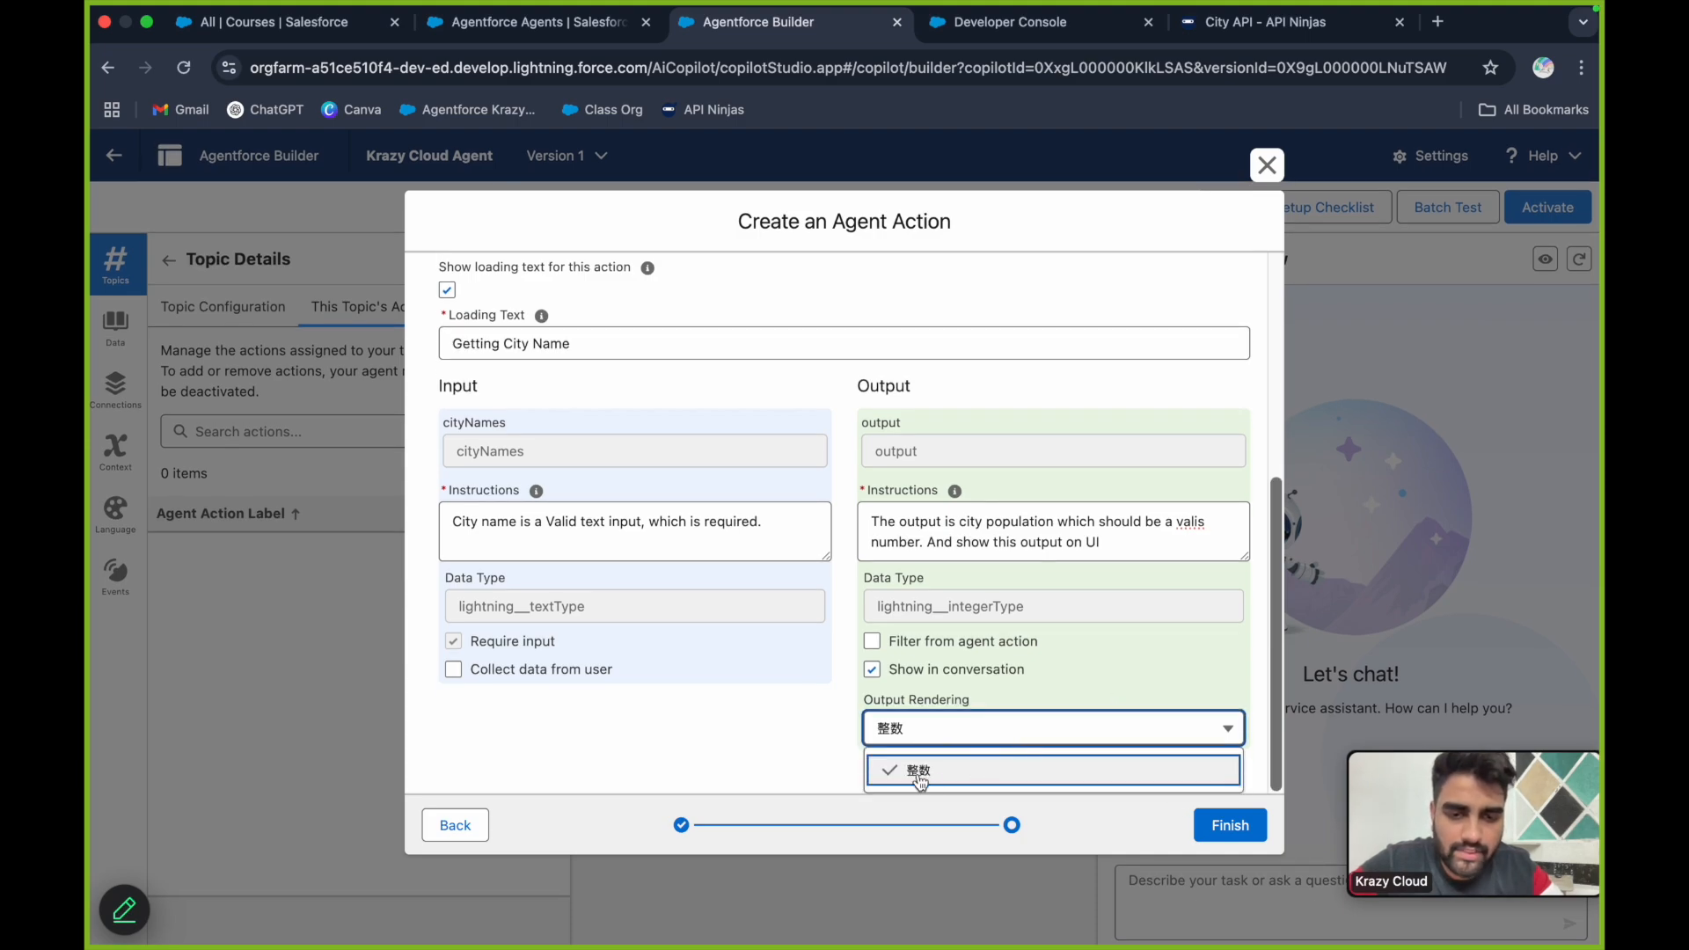
{"action": "left_click", "coordinate": [1223, 827]}
{"action": "left_click", "coordinate": [1231, 827]}
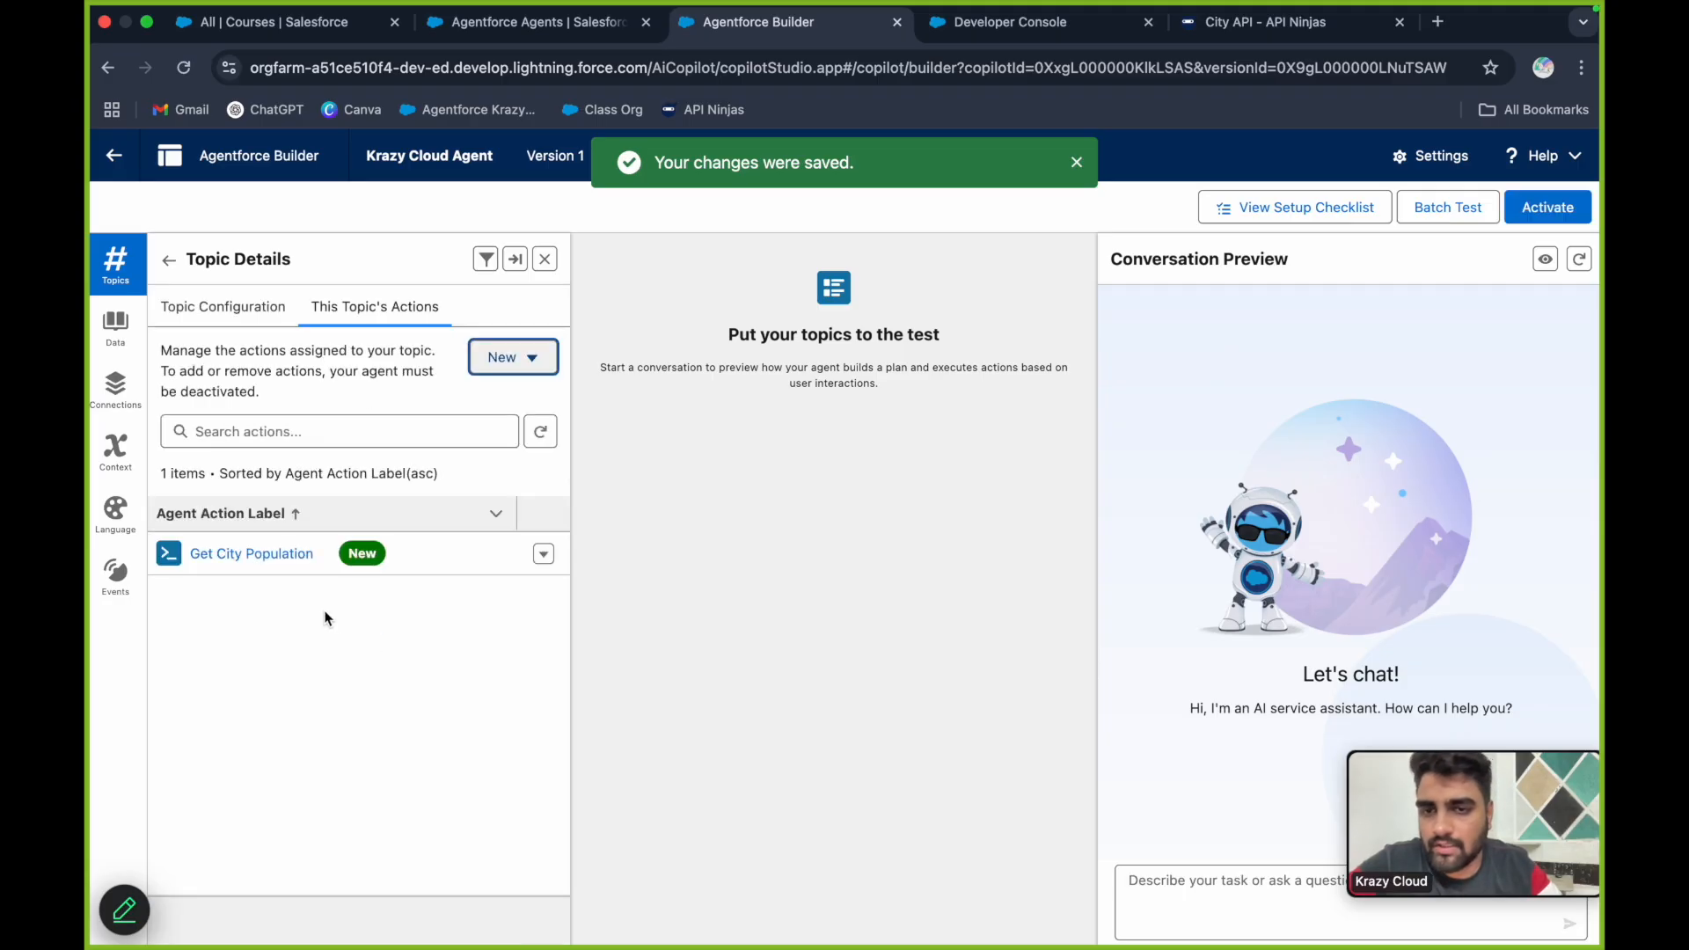
Return to the topic list and reopen City Population Lookup to view its assigned actions
{"action": "left_click", "coordinate": [168, 259]}
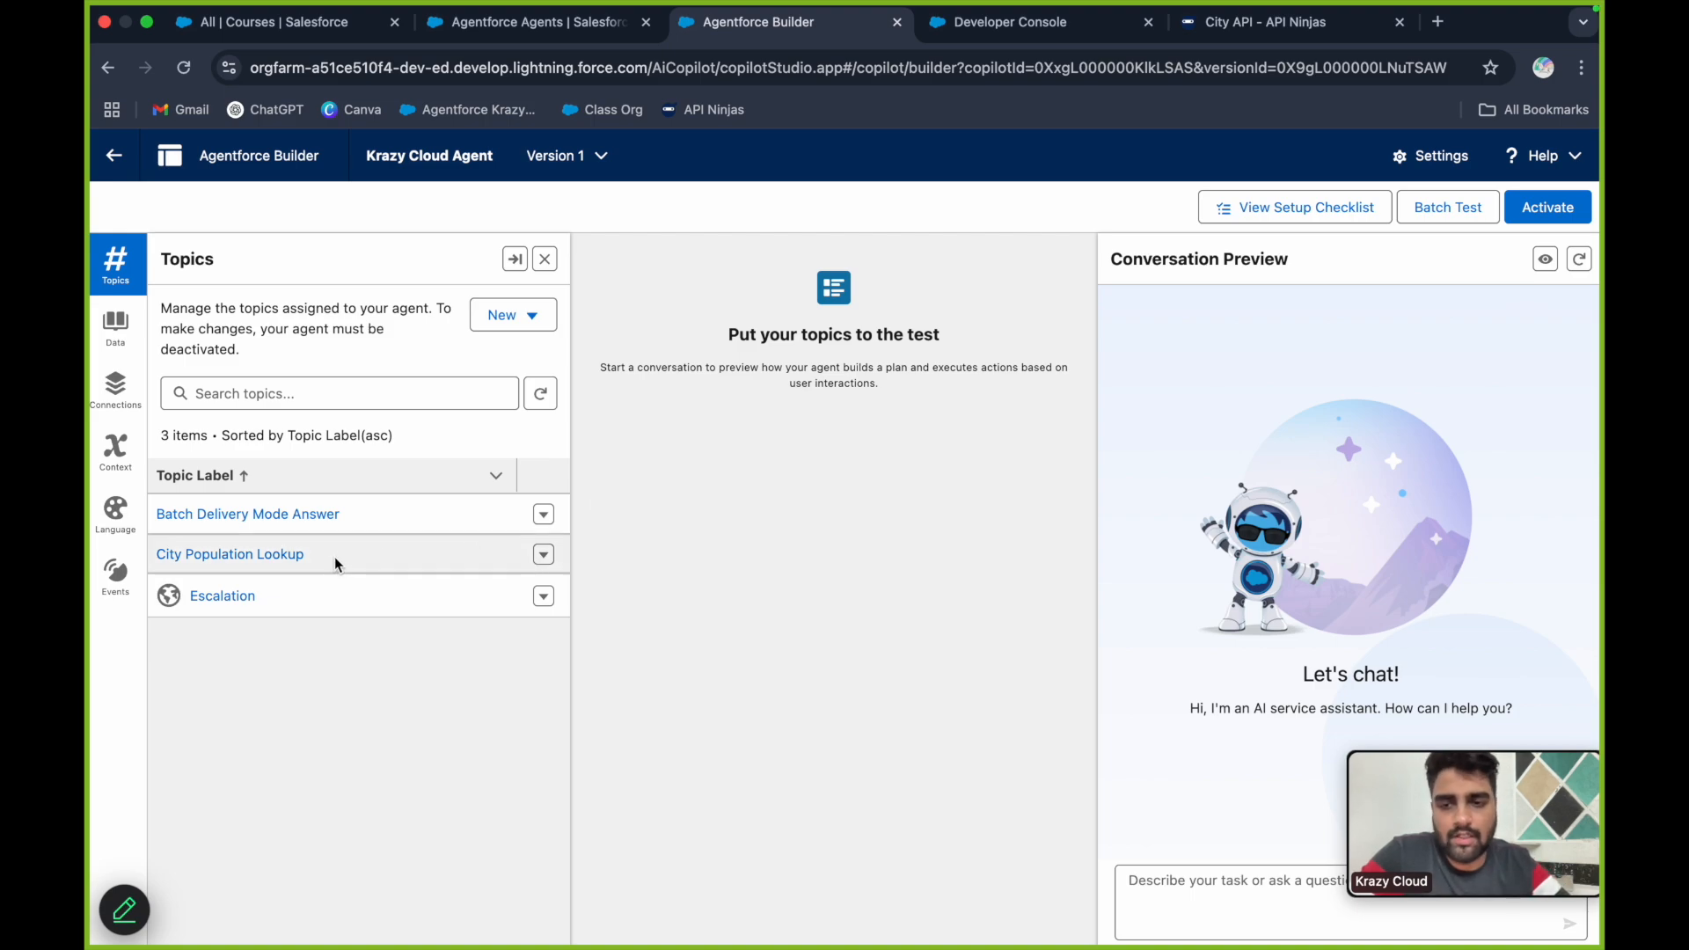
{"action": "left_click", "coordinate": [266, 554]}
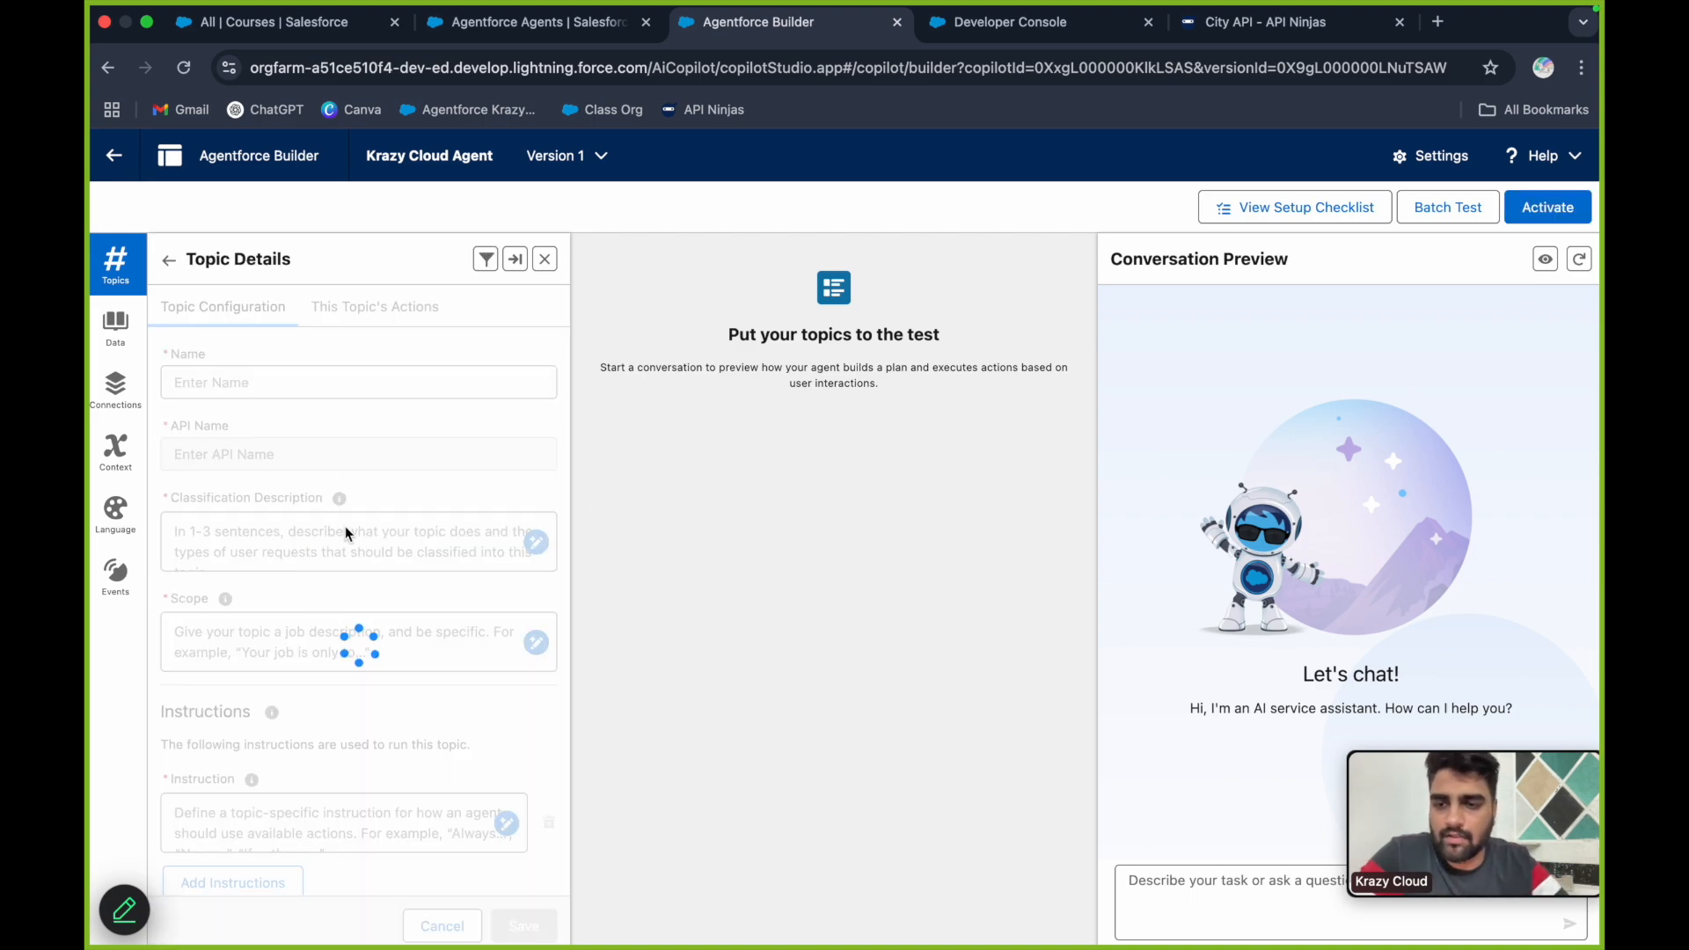
{"action": "left_click", "coordinate": [383, 308]}
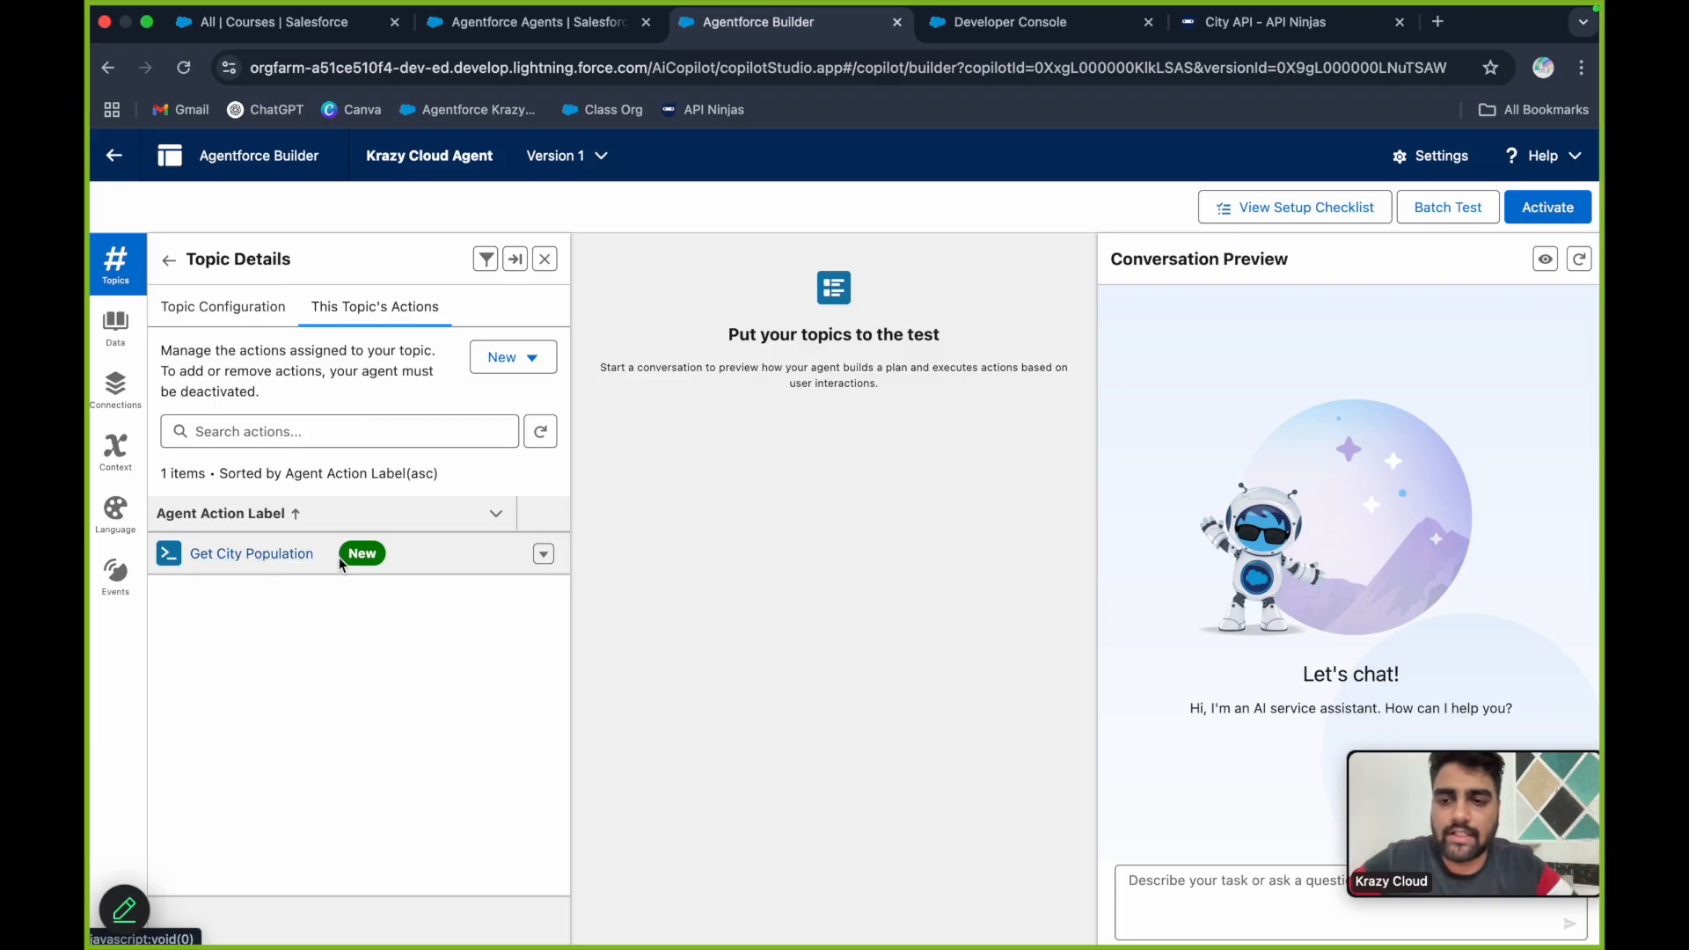
Switch to the Developer Console and review the CityPopulationService class, highlighting the cityNames parameter of getCityPopulation
{"action": "left_click", "coordinate": [1044, 37]}
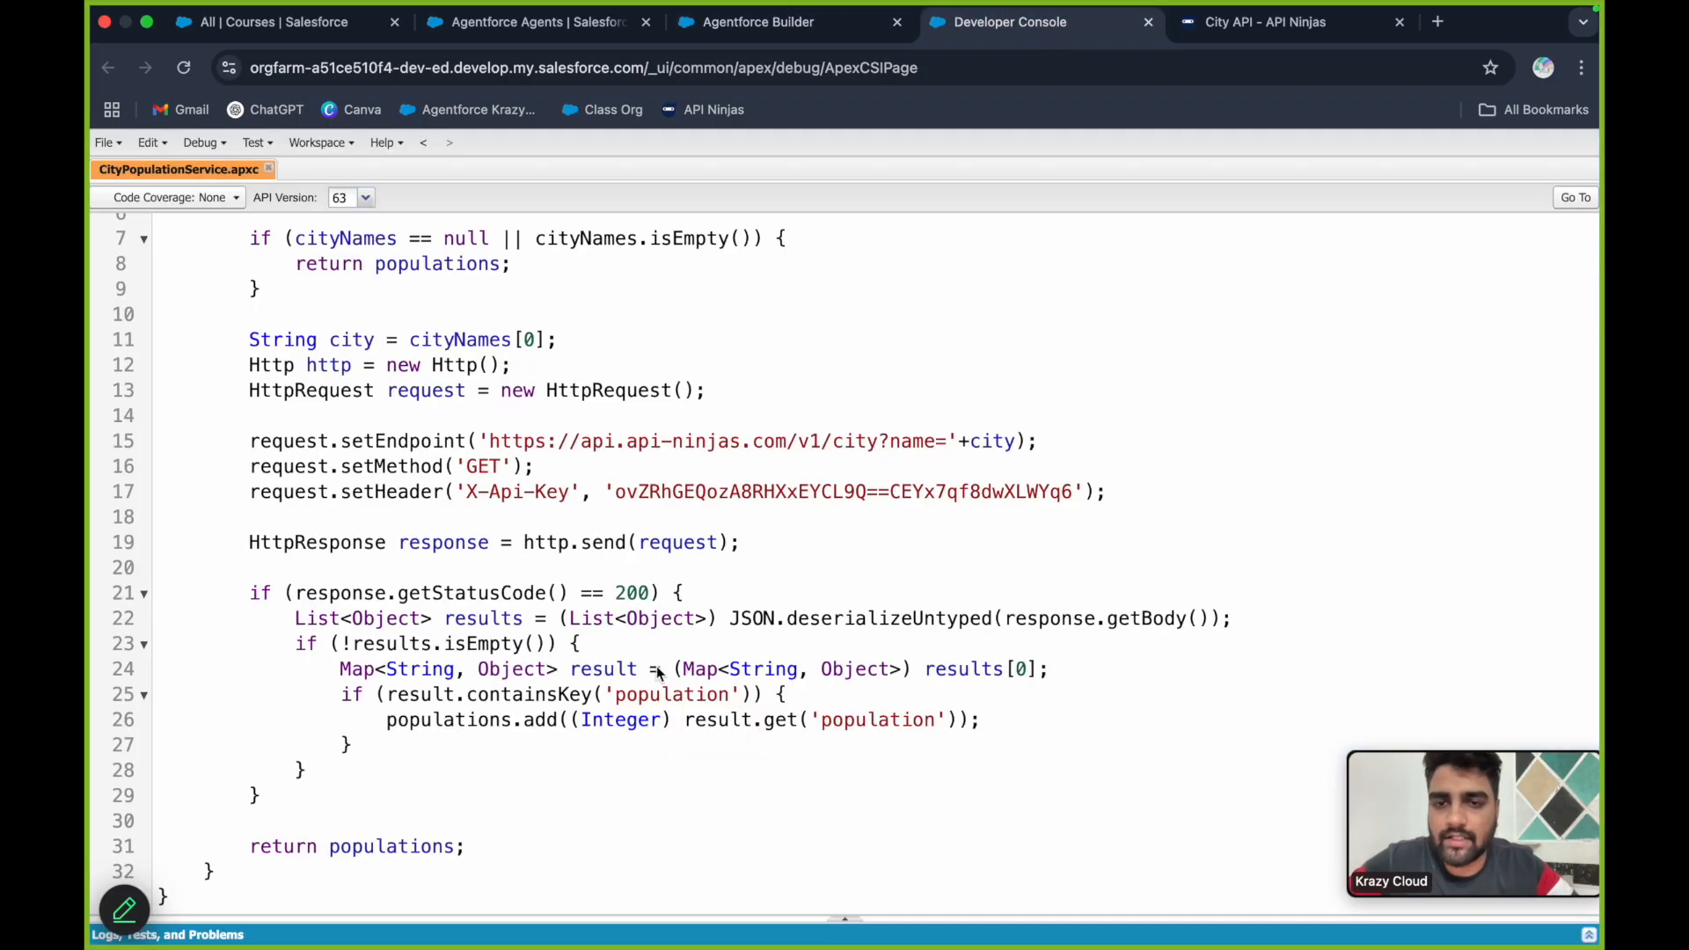
{"action": "scroll", "coordinate": [464, 400], "scroll_direction": "up", "scroll_amount": 3}
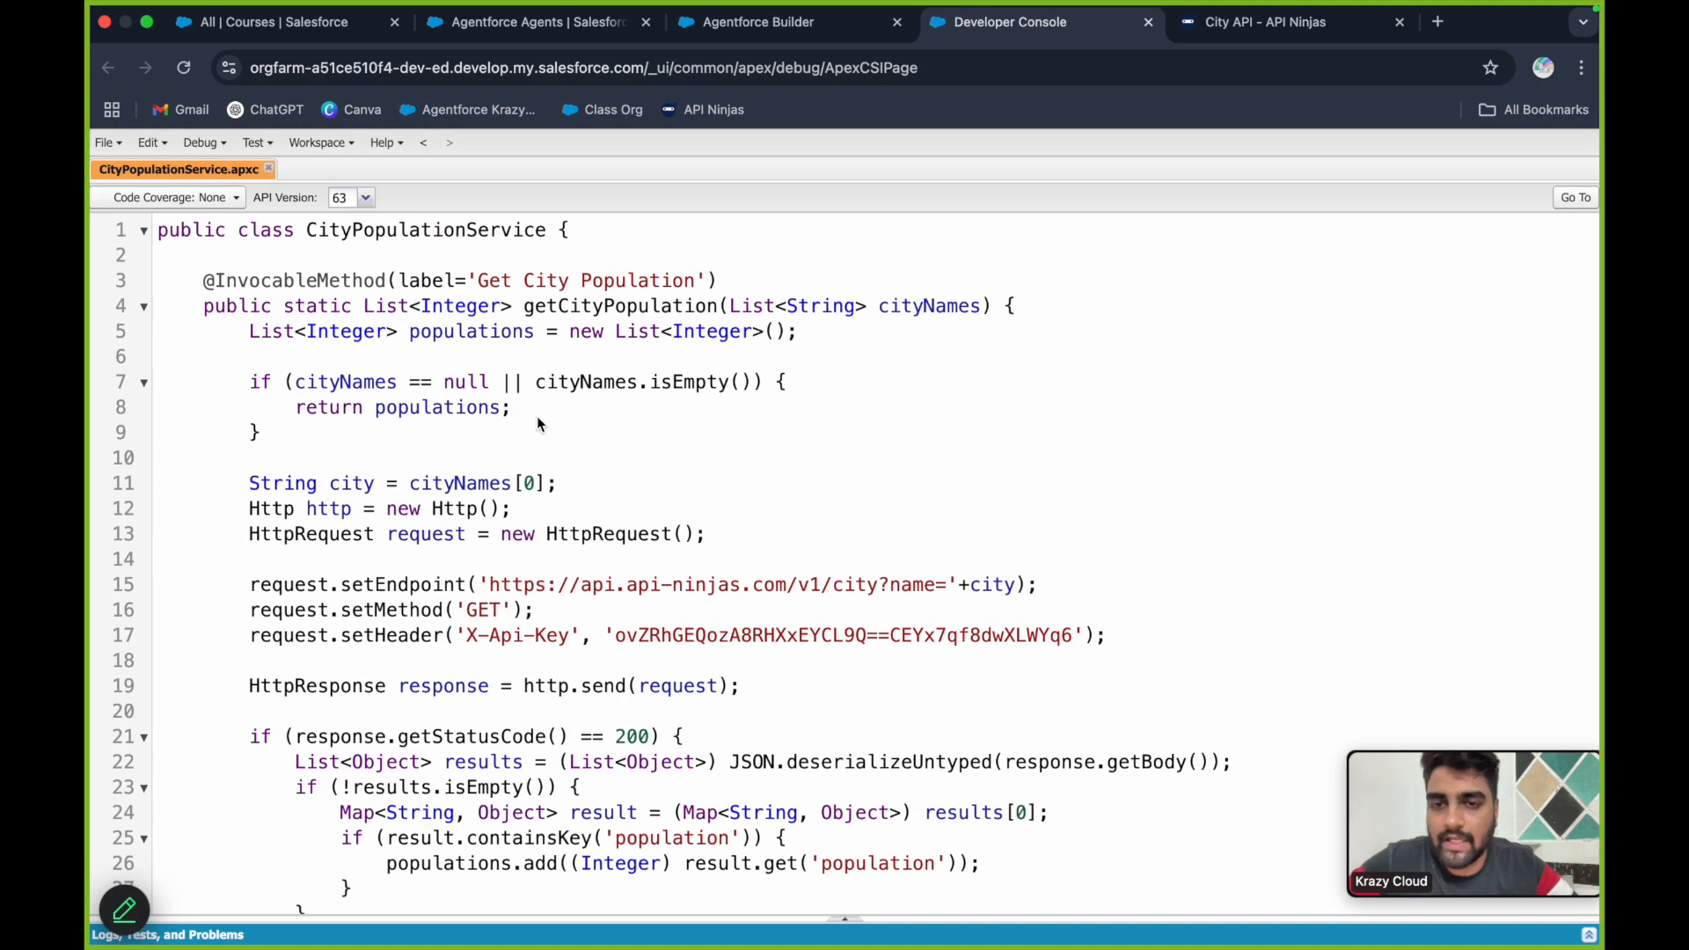
{"action": "double_click", "coordinate": [927, 308]}
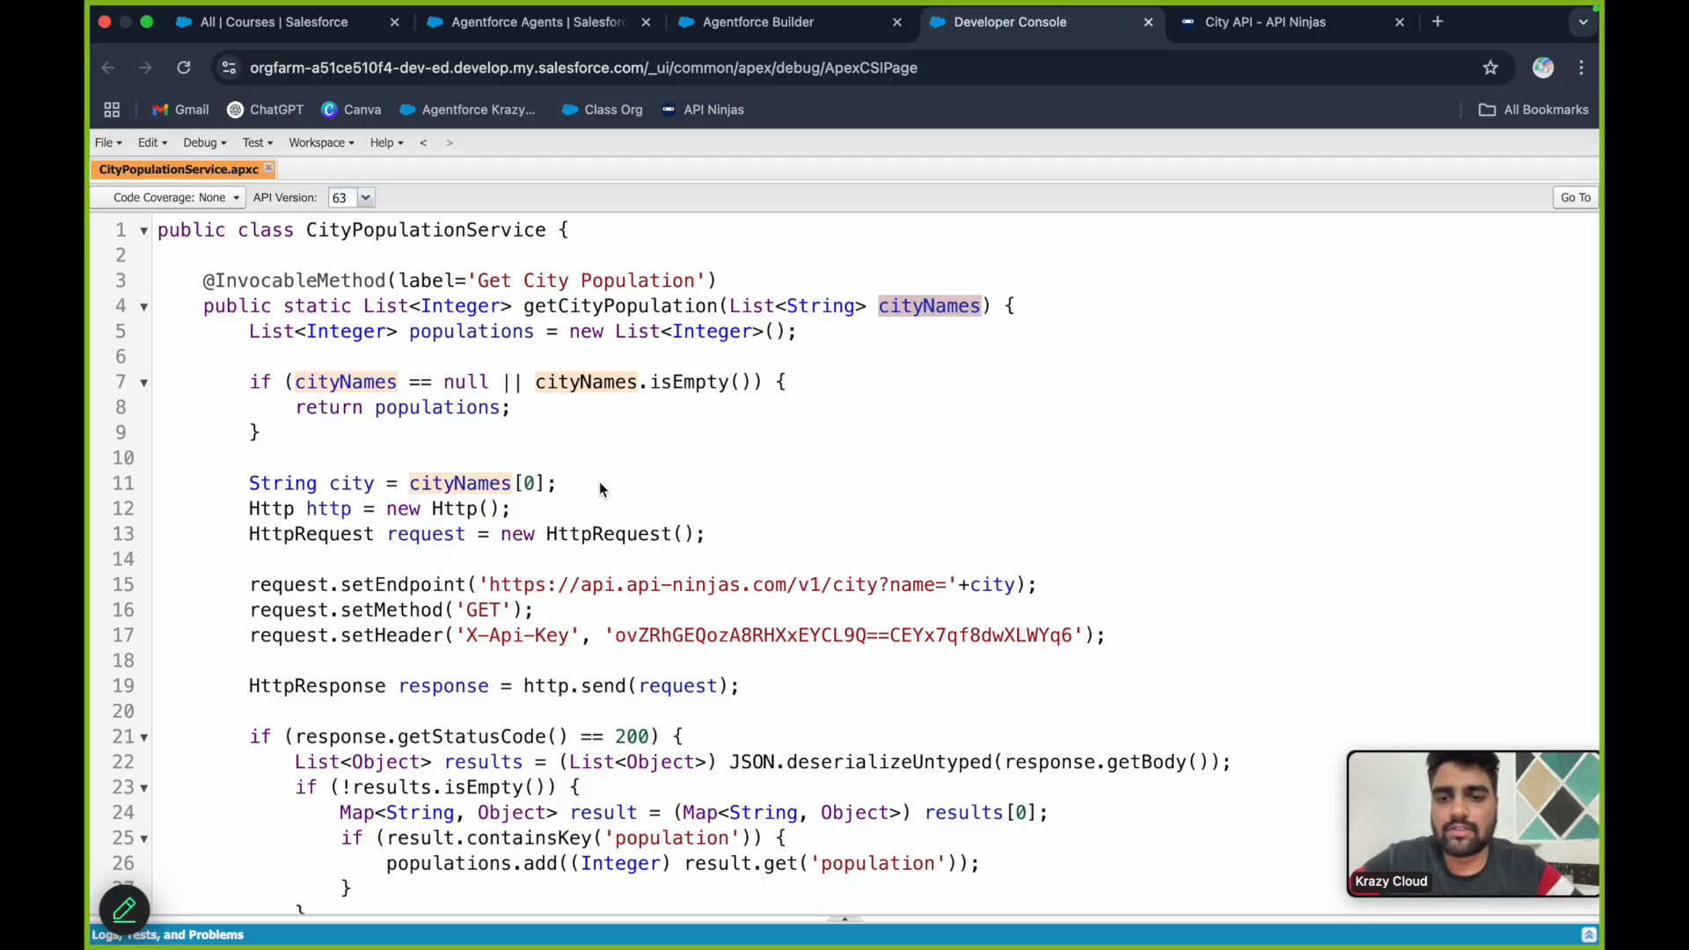
{"action": "scroll", "coordinate": [599, 483], "scroll_direction": "down", "scroll_amount": 3}
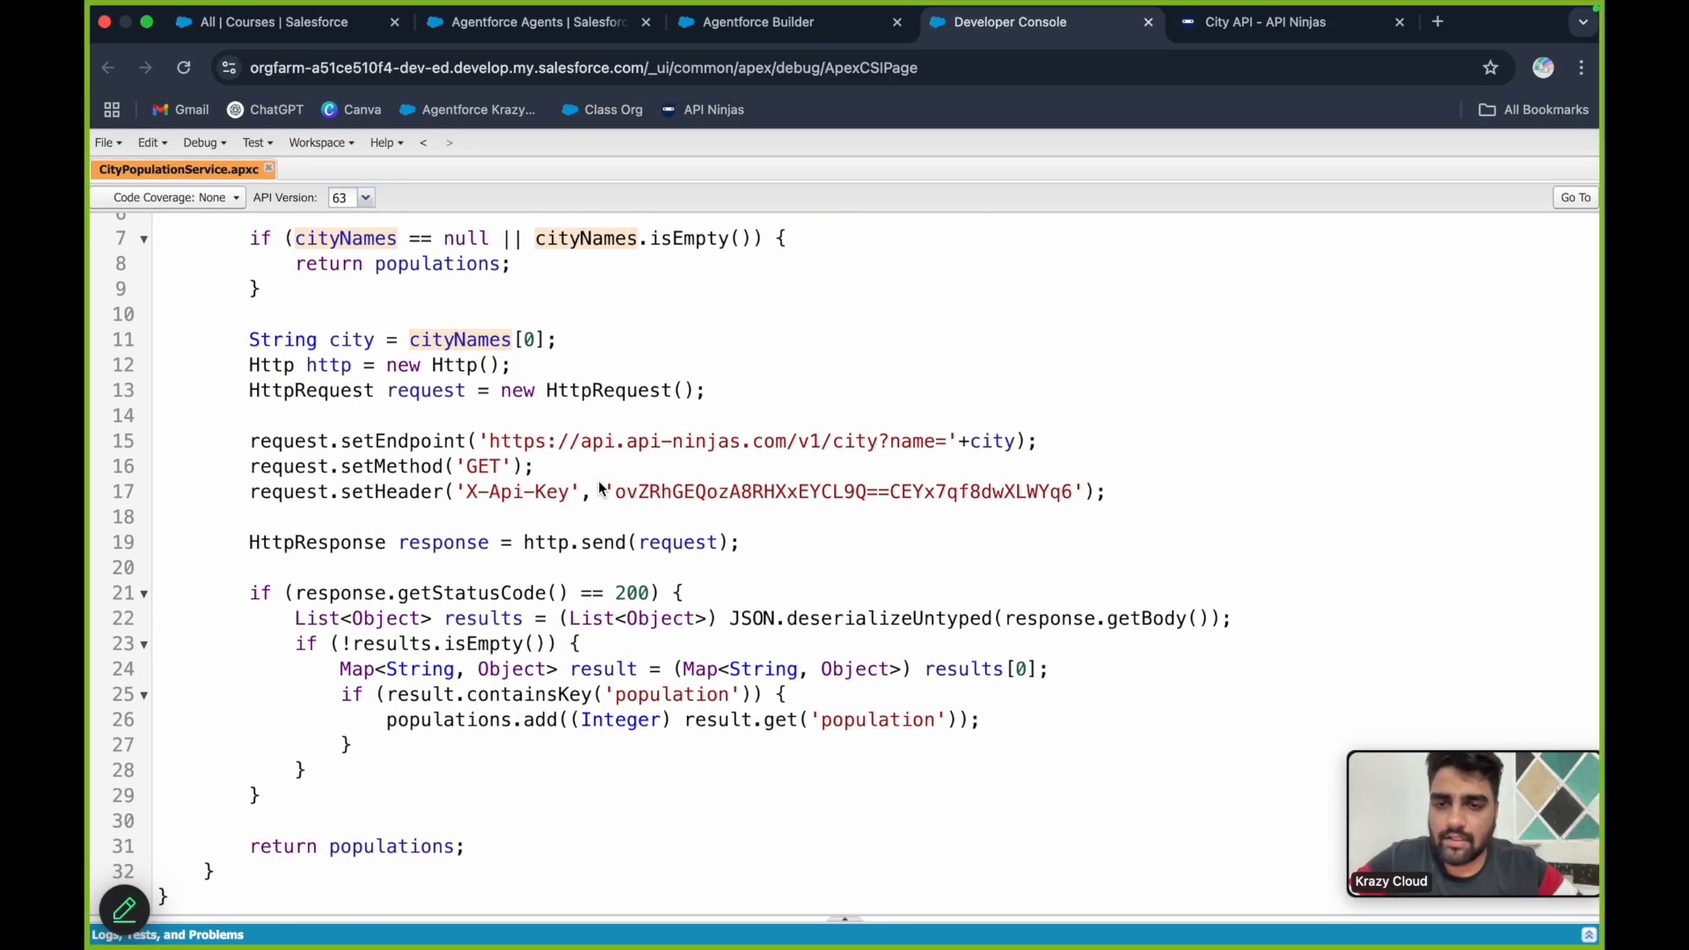
{"action": "scroll", "coordinate": [656, 666], "scroll_direction": "up", "scroll_amount": 3}
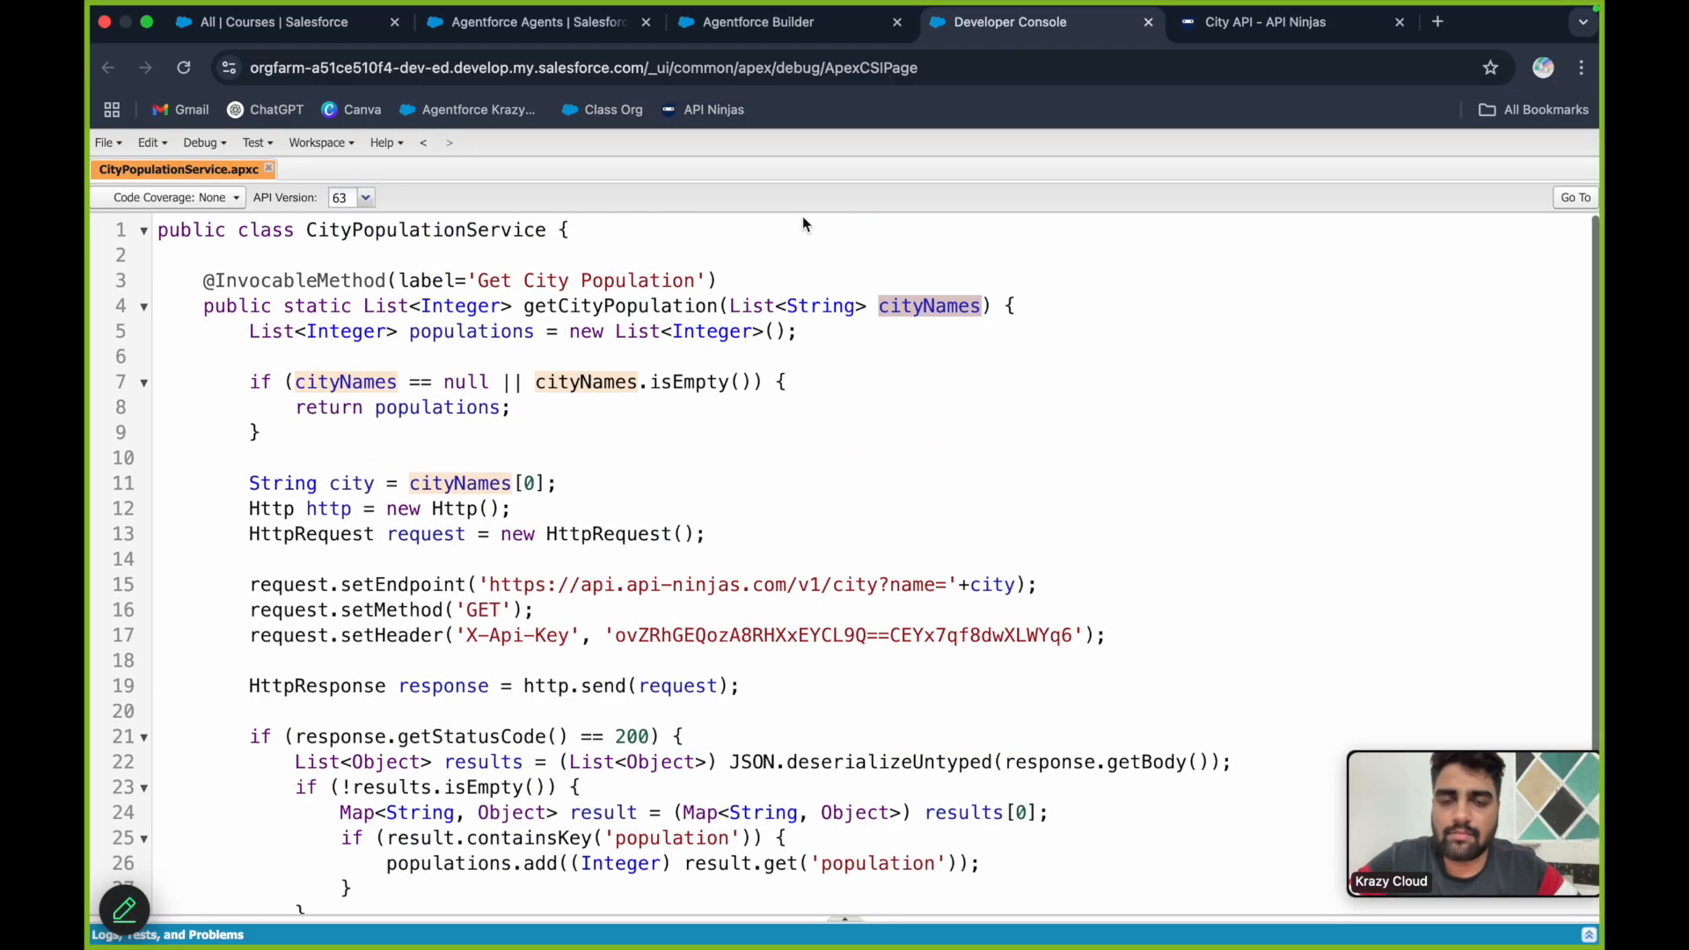
Switch back to Agentforce Builder, return to the topic list, and send "hi" to the agent in the conversation preview
{"action": "left_click", "coordinate": [721, 35]}
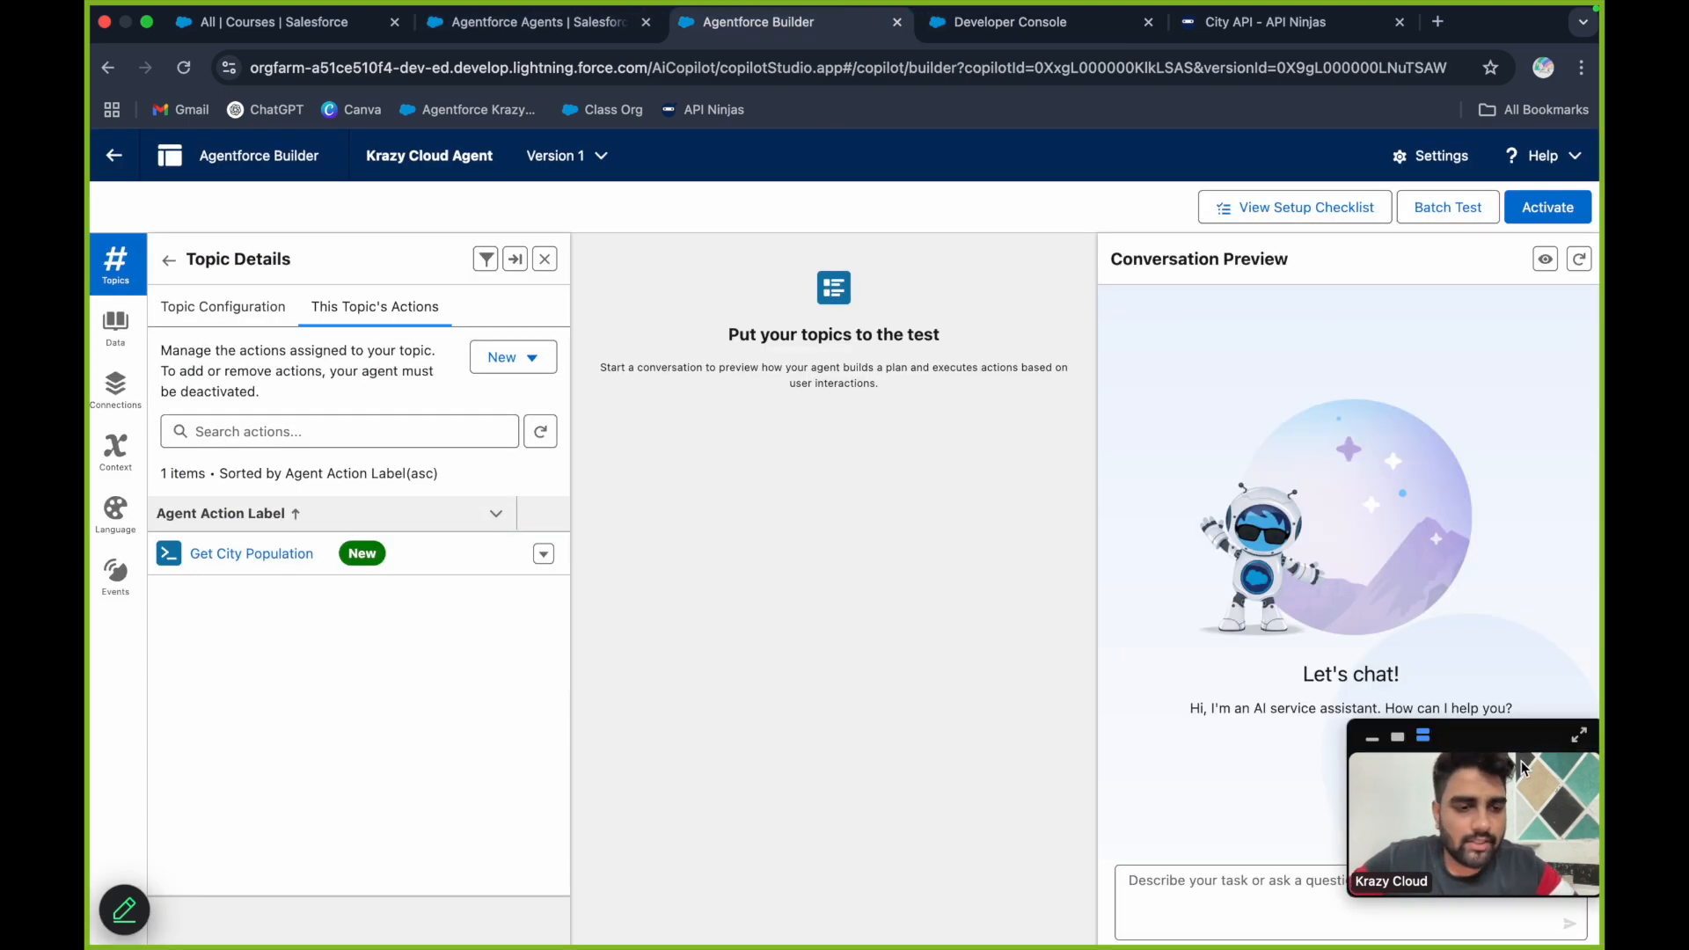
{"action": "left_click_drag", "start_coordinate": [1494, 735], "coordinate": [827, 809]}
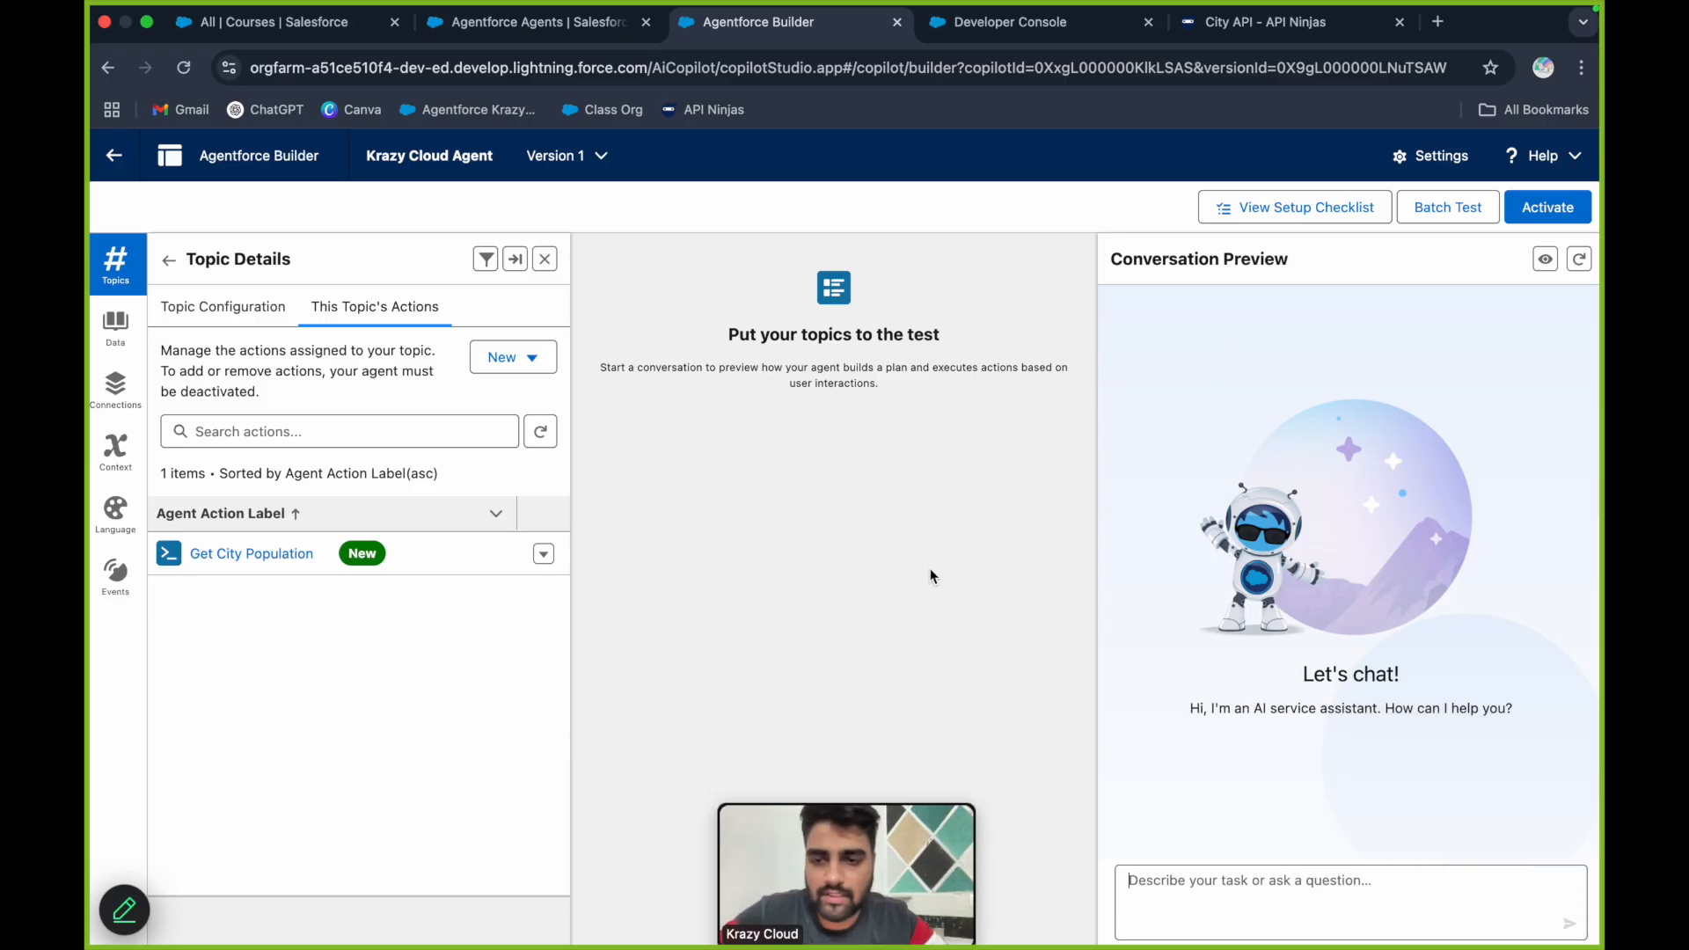
{"action": "left_click", "coordinate": [168, 260]}
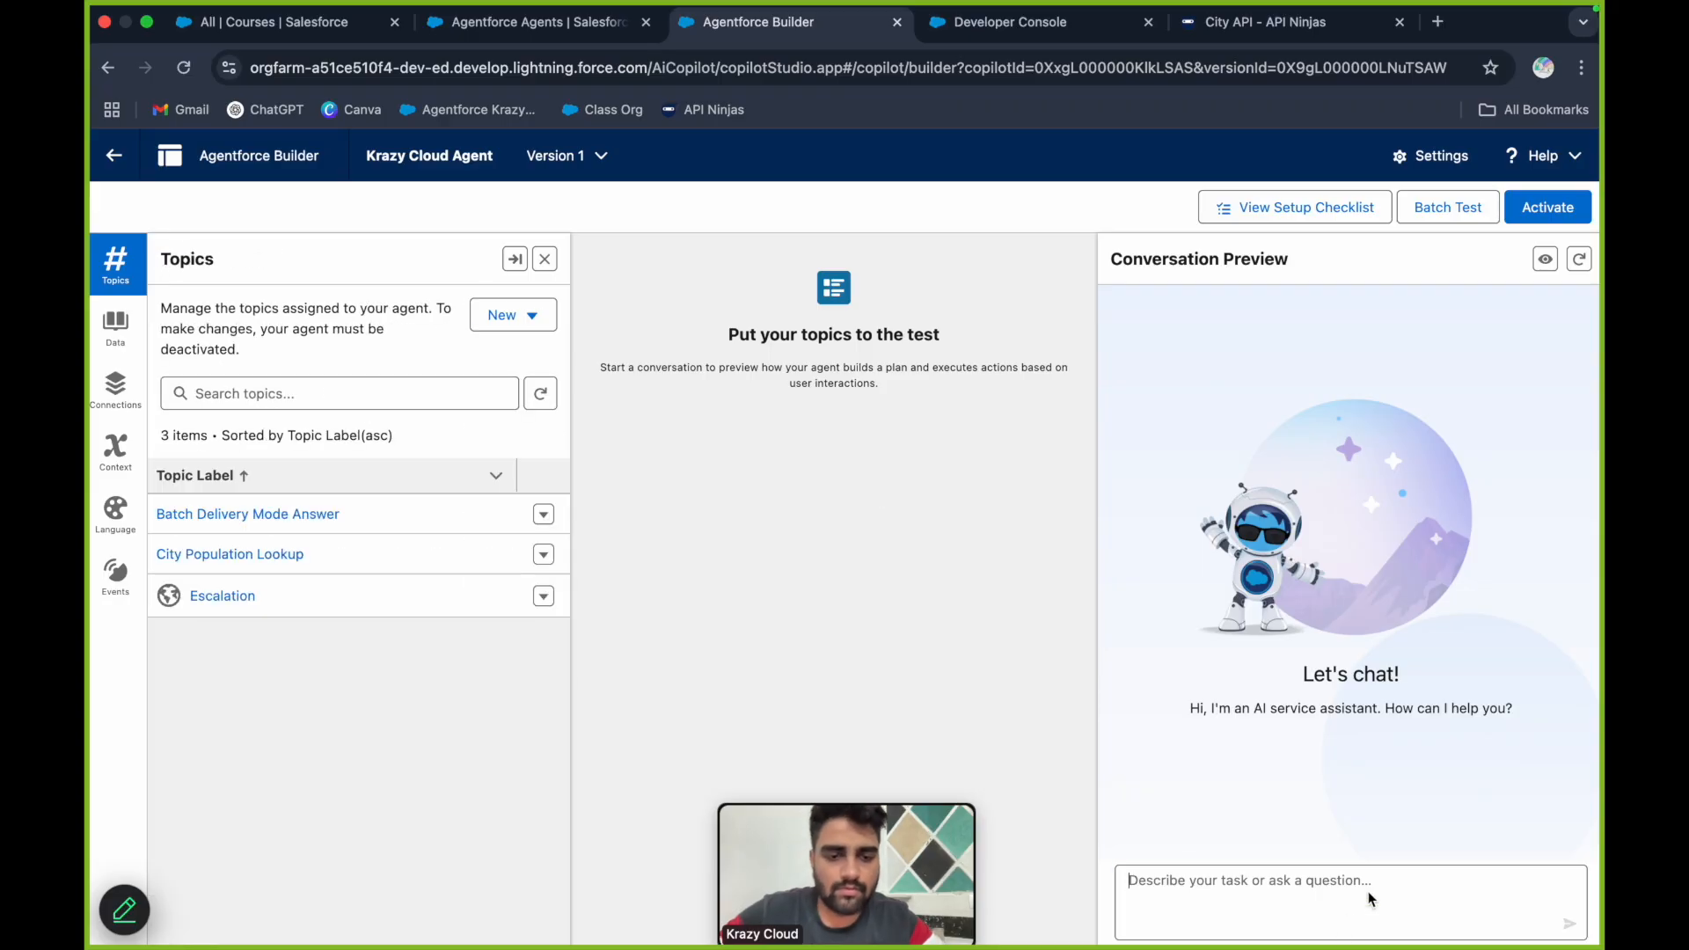
{"action": "type", "text": "hi"}
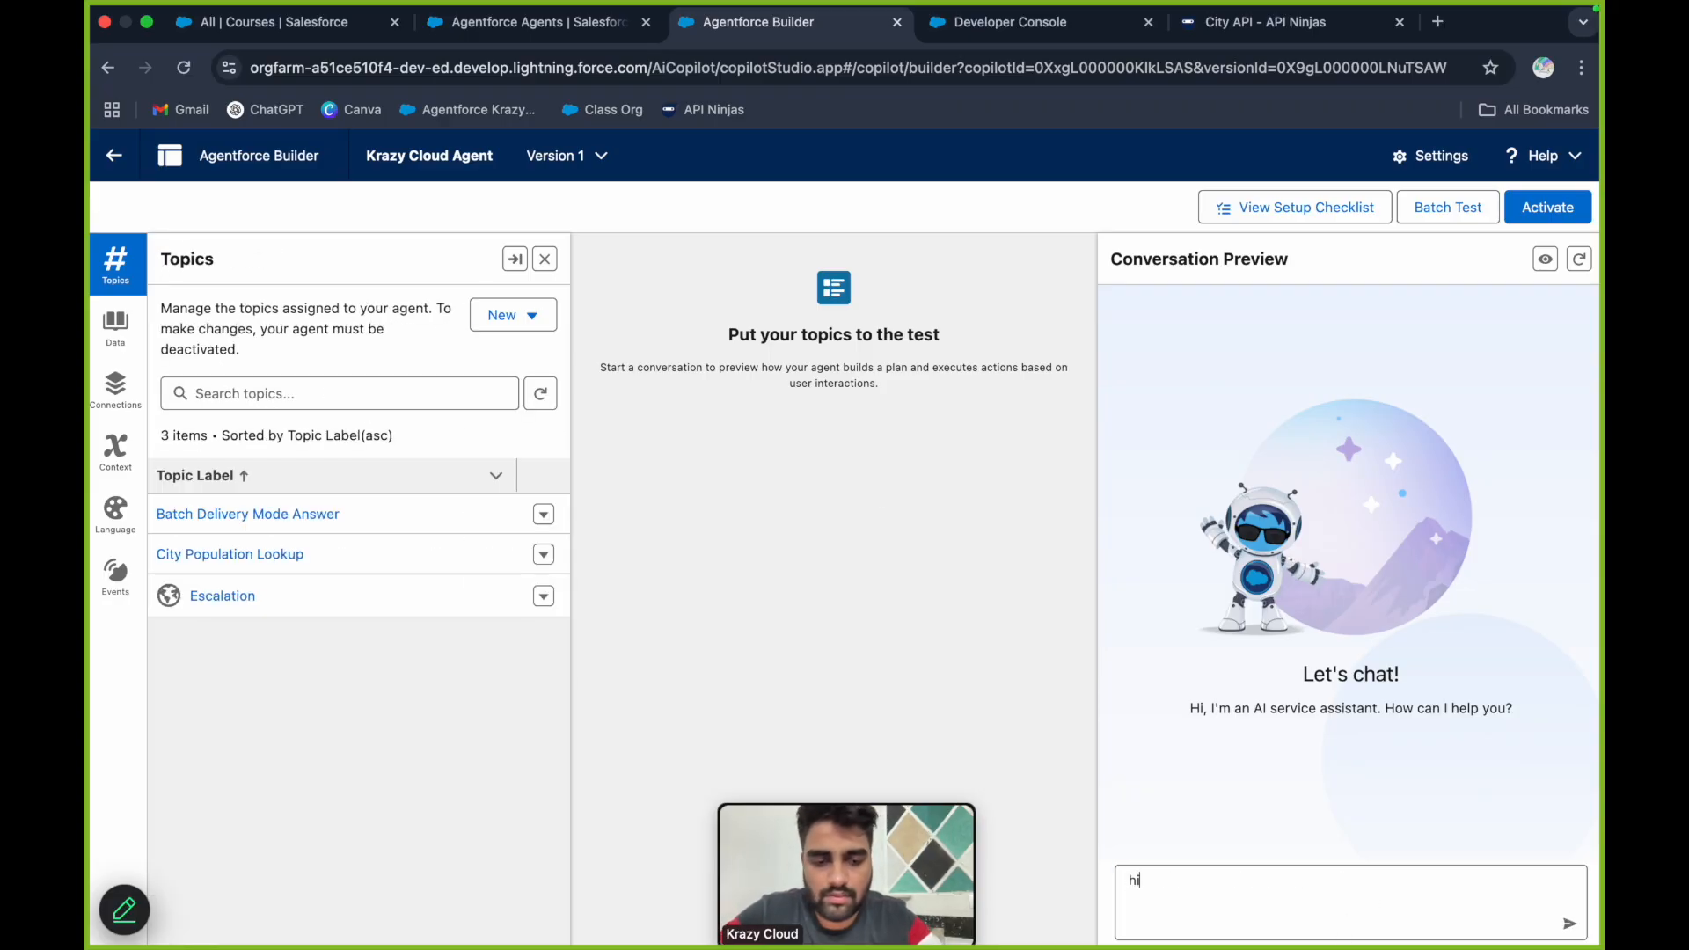
{"action": "key", "text": "Return"}
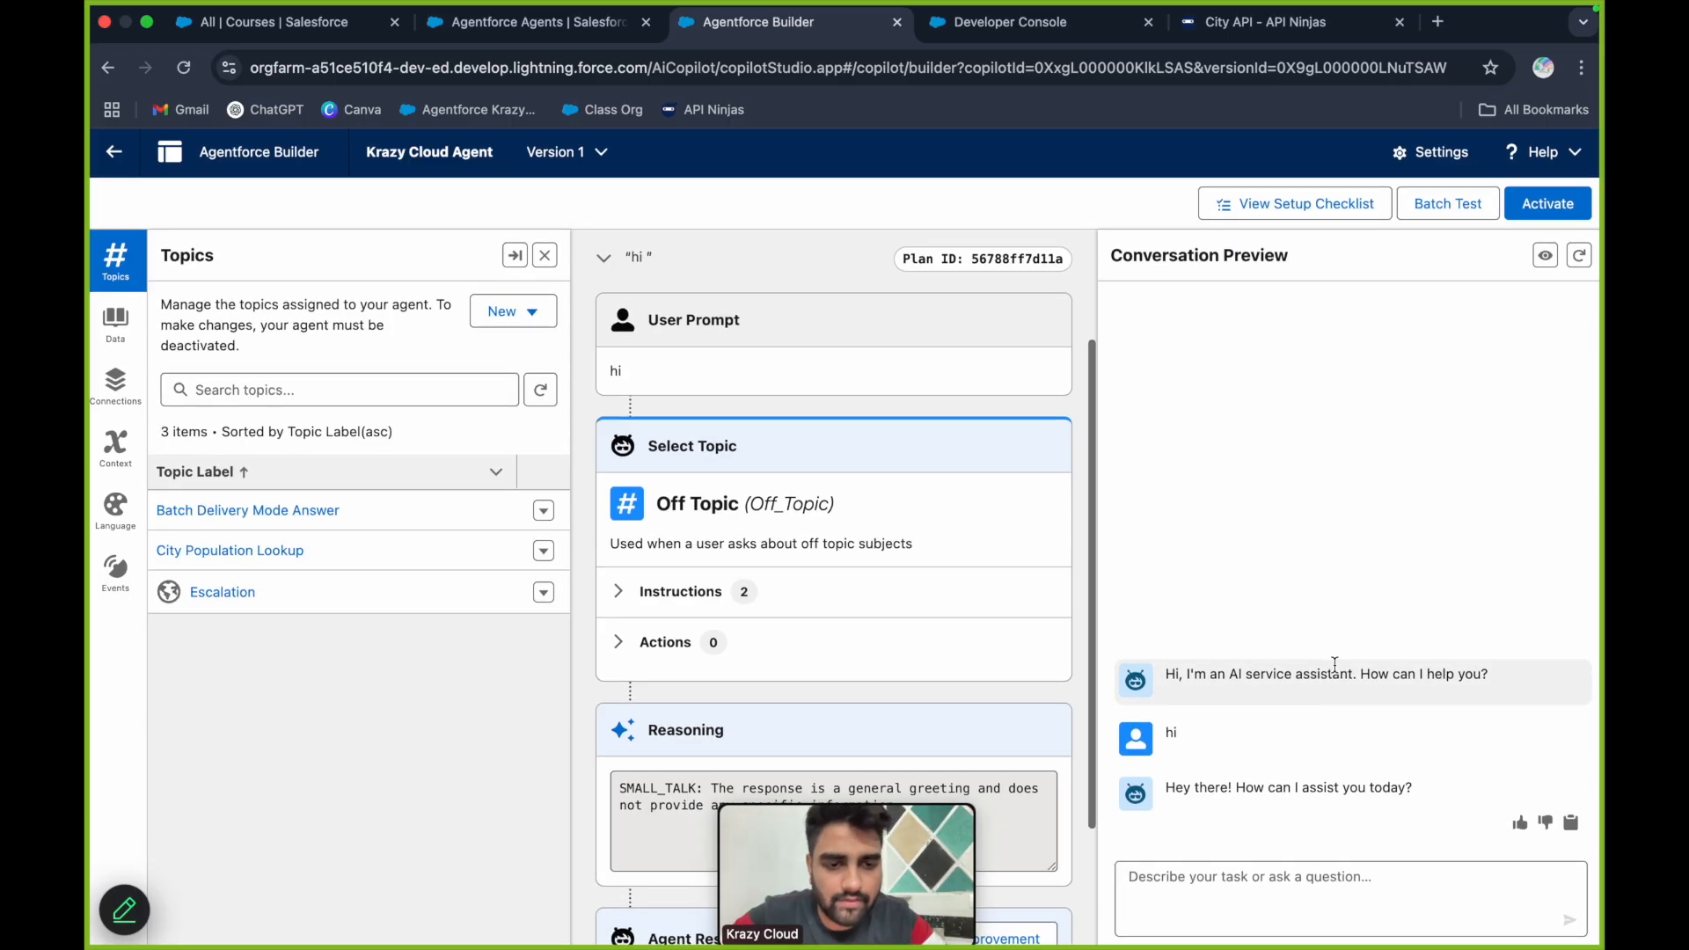
Ask the agent "What is the population of Jaipur." in the conversation preview and review the topic and reasoning in its plan
{"action": "type", "text": "Wh"}
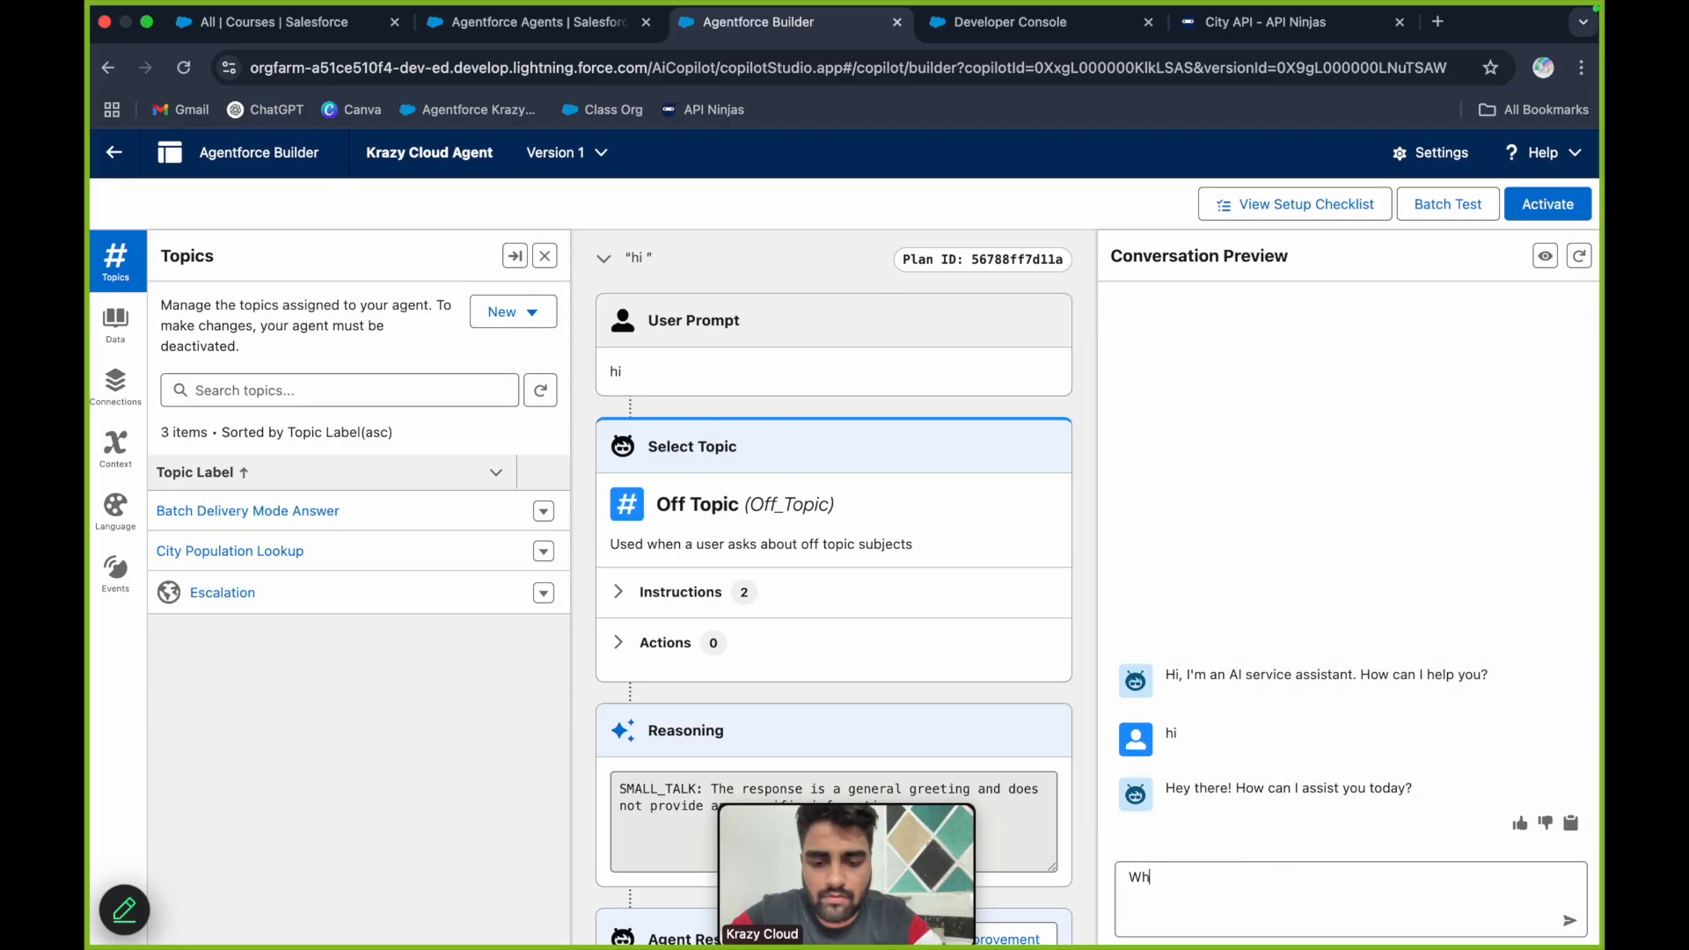
{"action": "type", "text": "at is the population"}
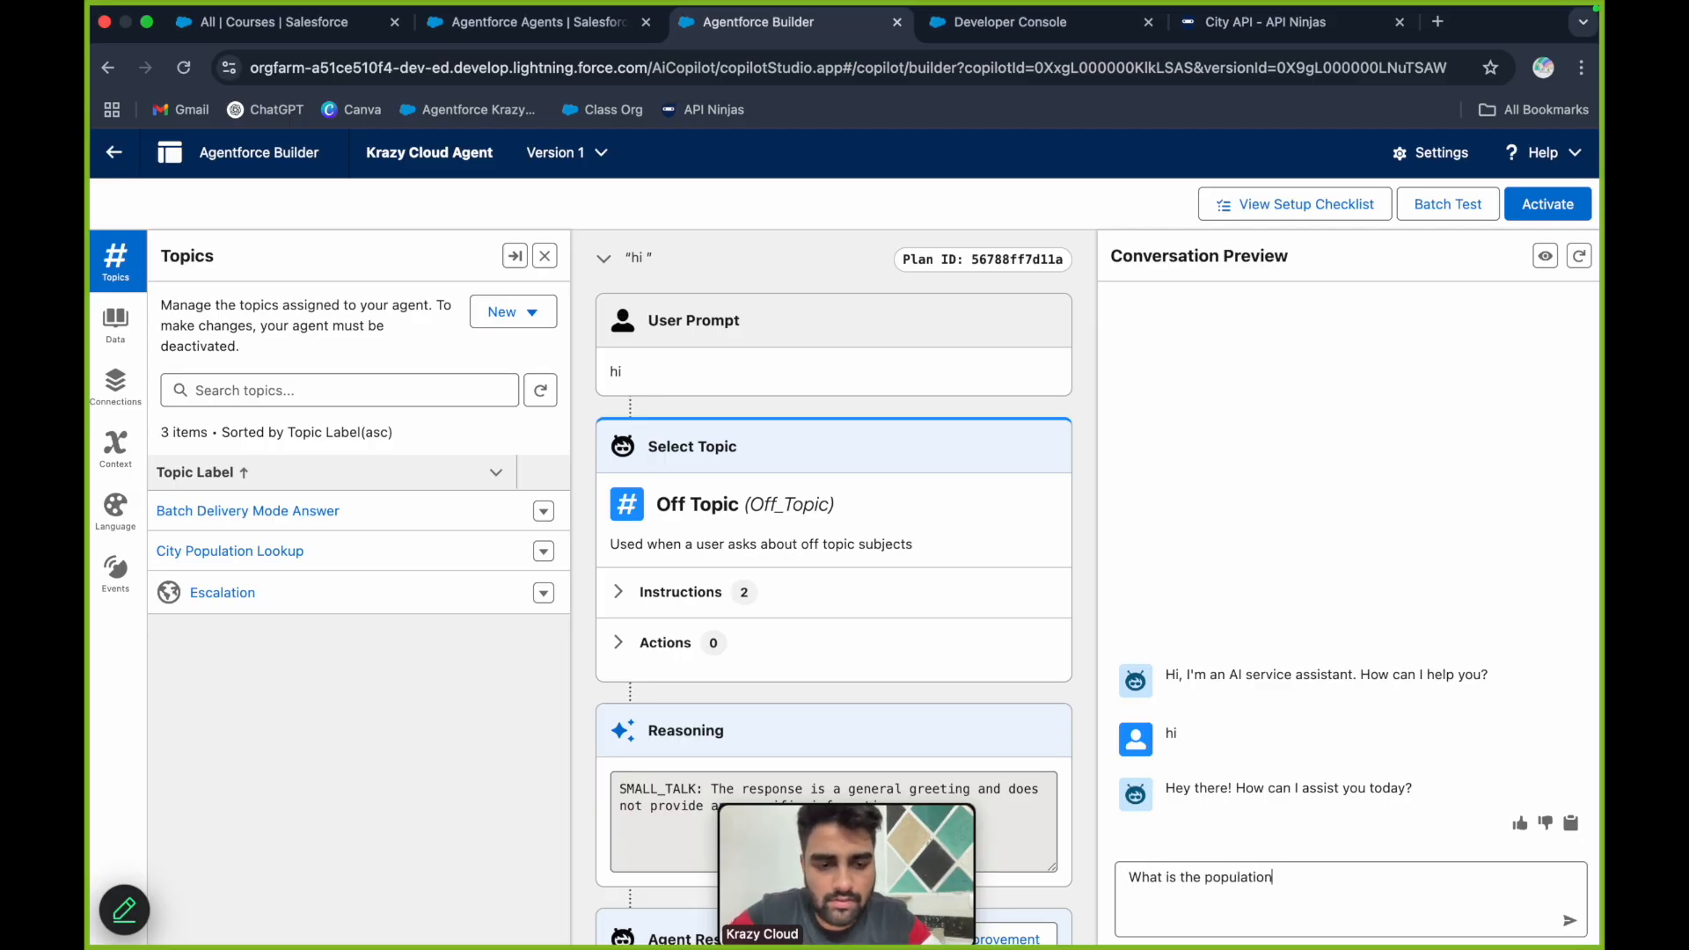
{"action": "type", "text": " od Jaipur"}
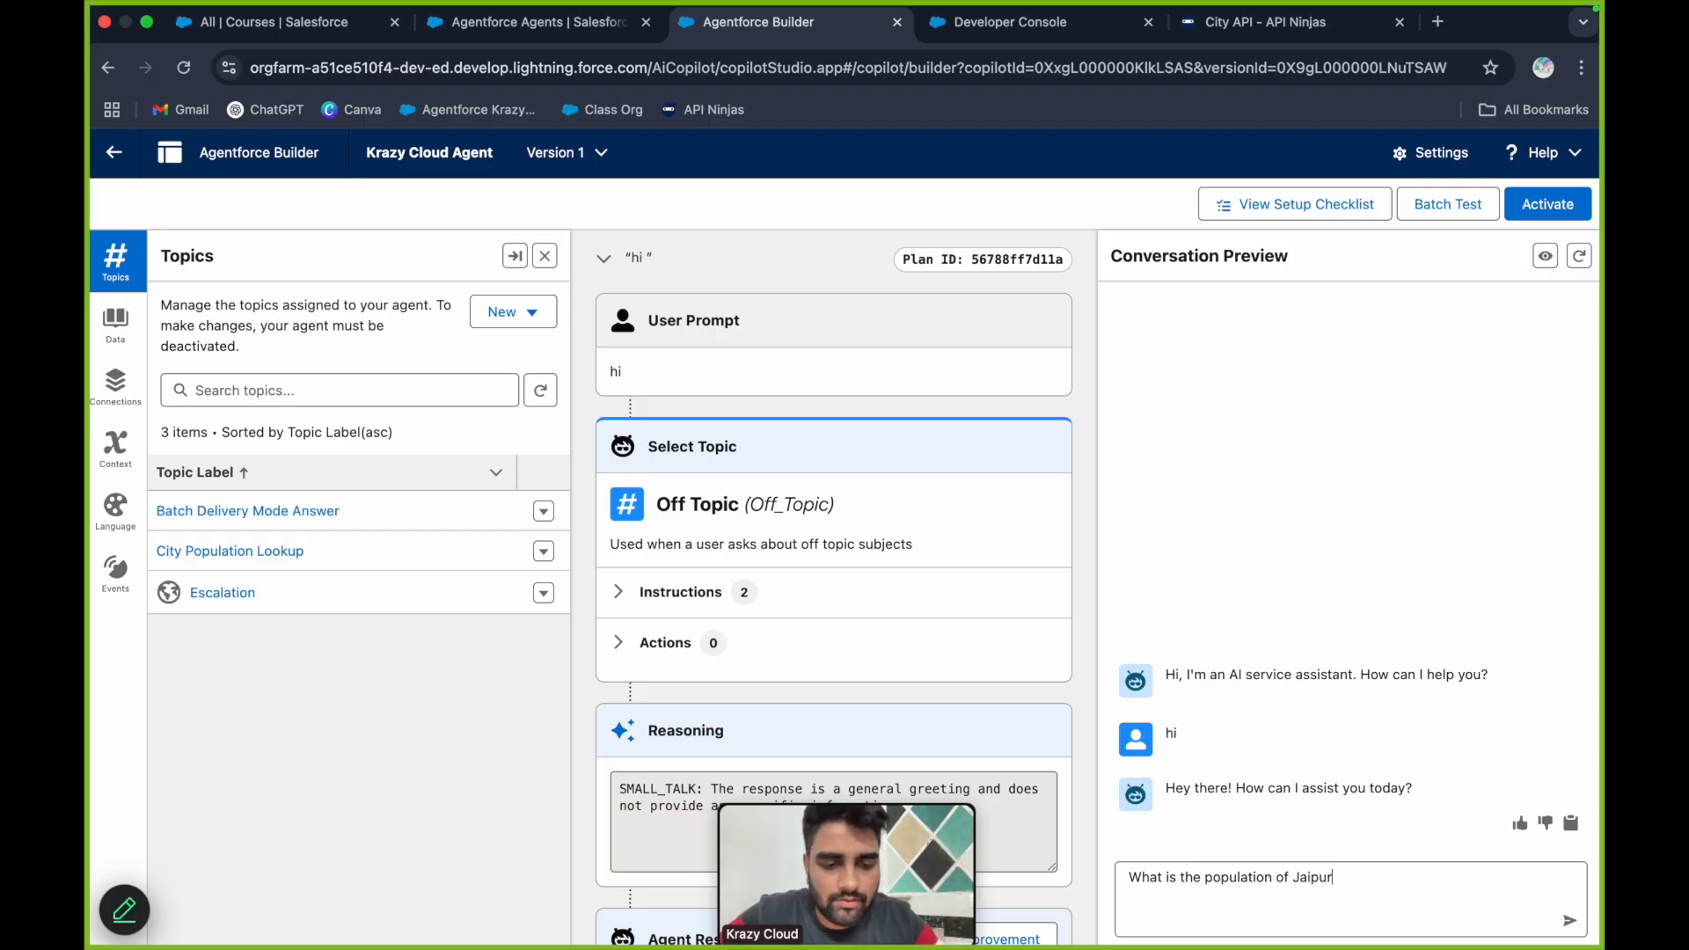
{"action": "type", "text": "."}
{"action": "key", "text": "Return"}
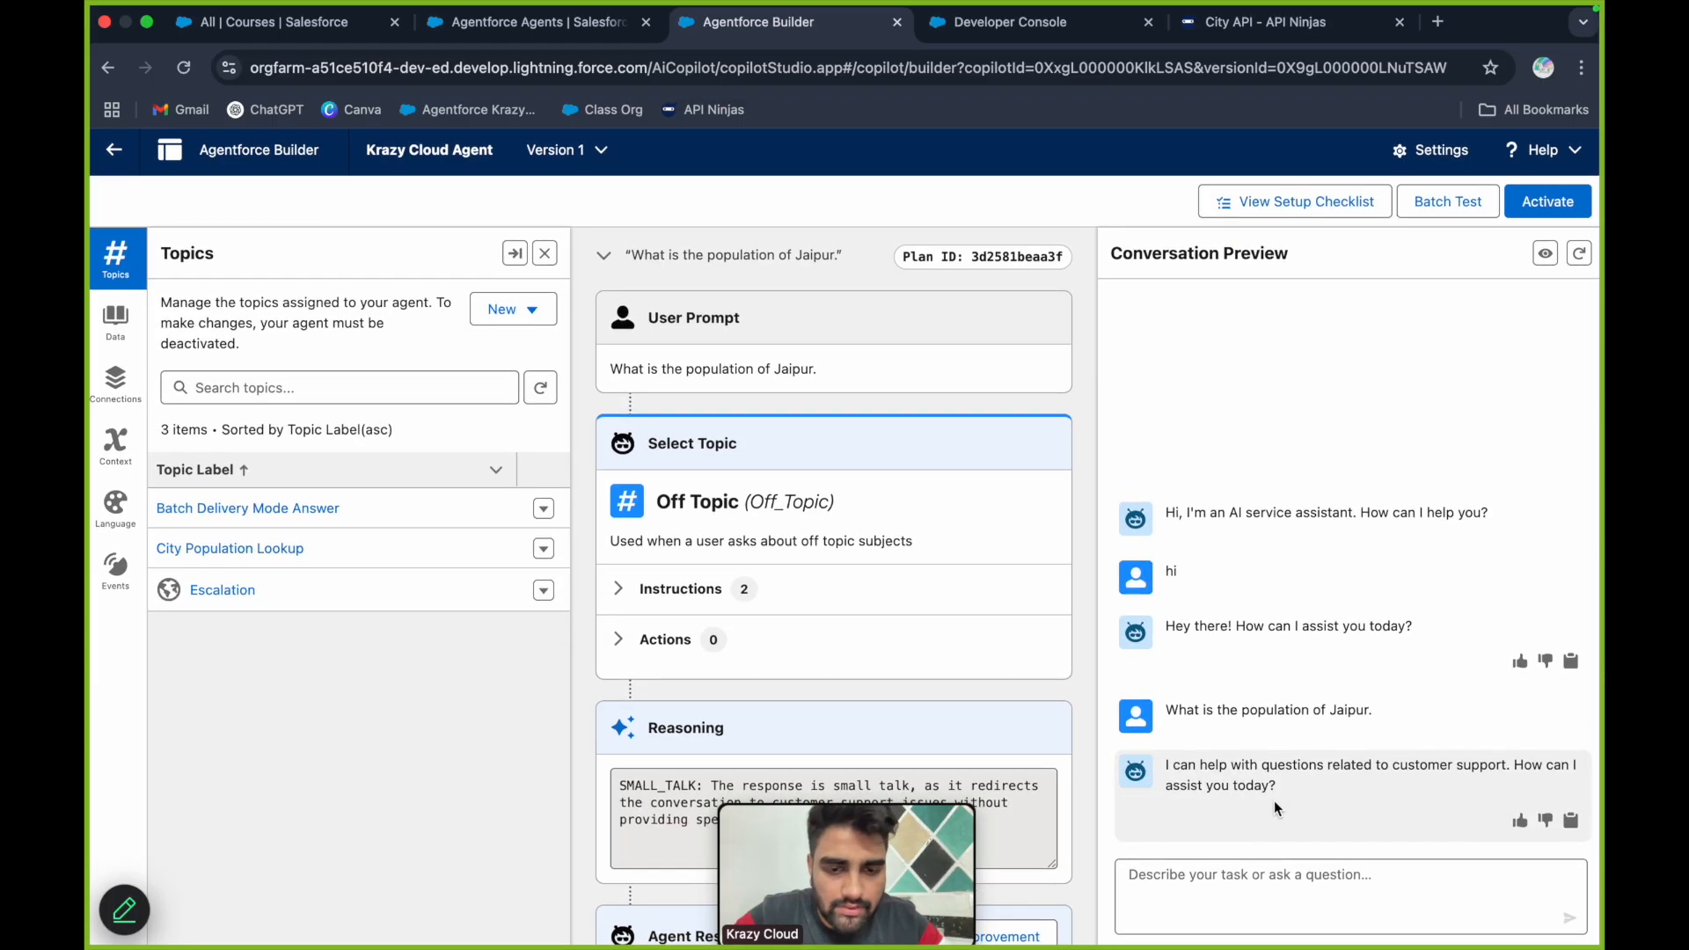
{"action": "scroll", "coordinate": [874, 704], "scroll_direction": "down", "scroll_amount": 3}
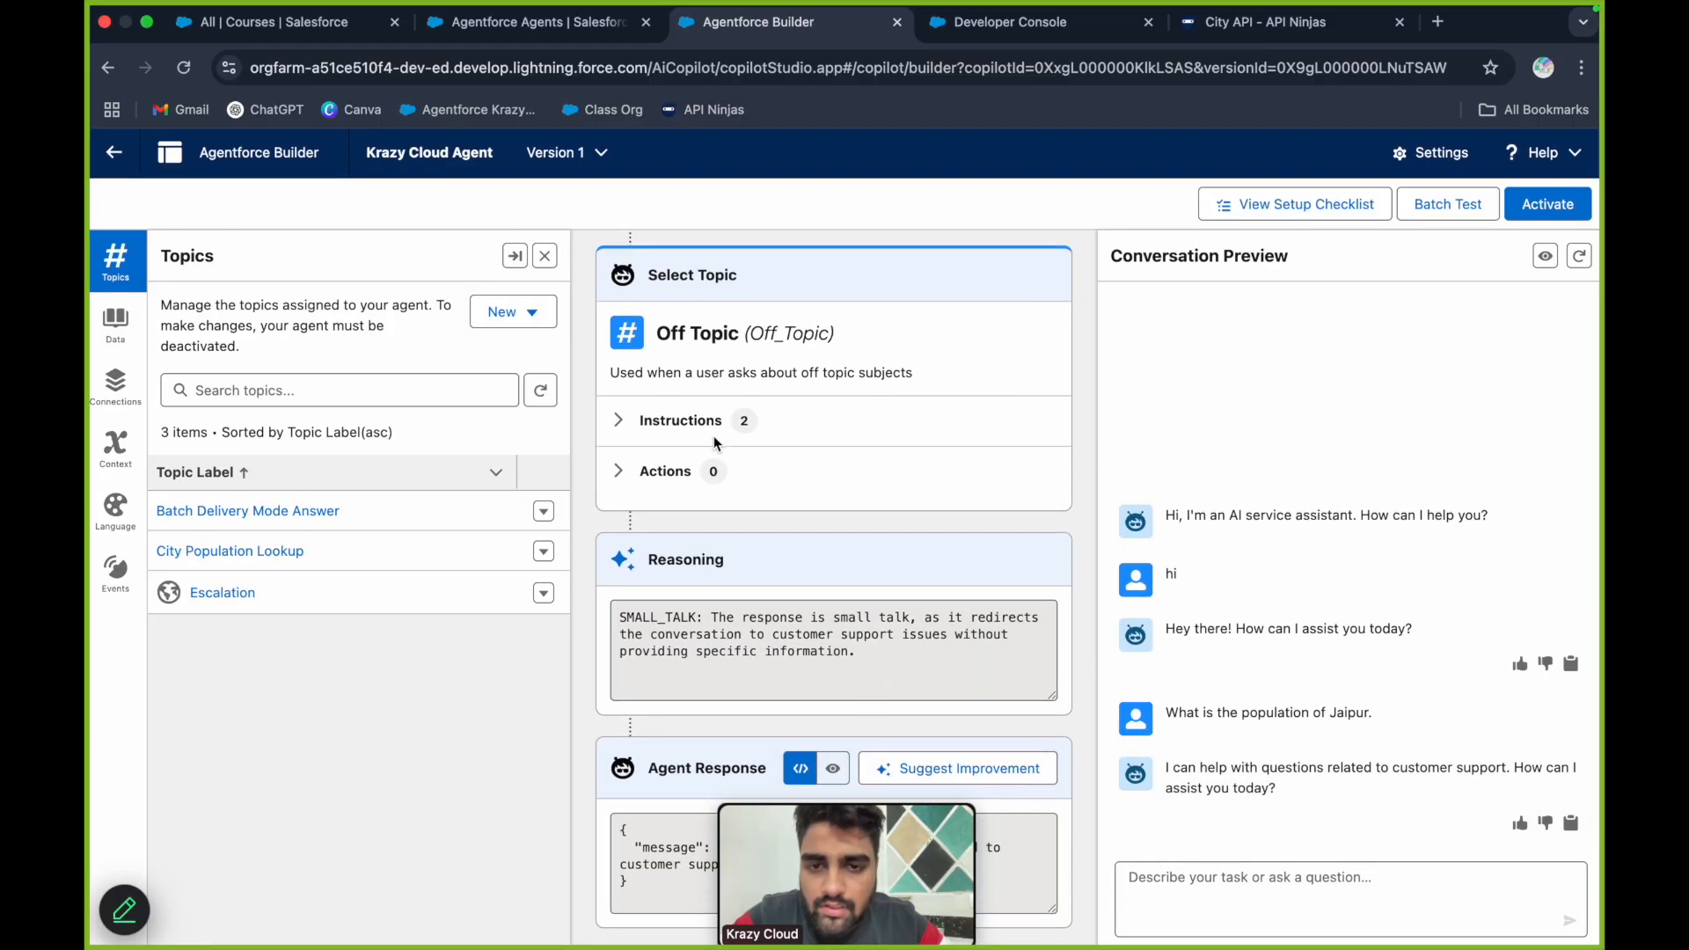
{"action": "scroll", "coordinate": [725, 373], "scroll_direction": "up", "scroll_amount": 3}
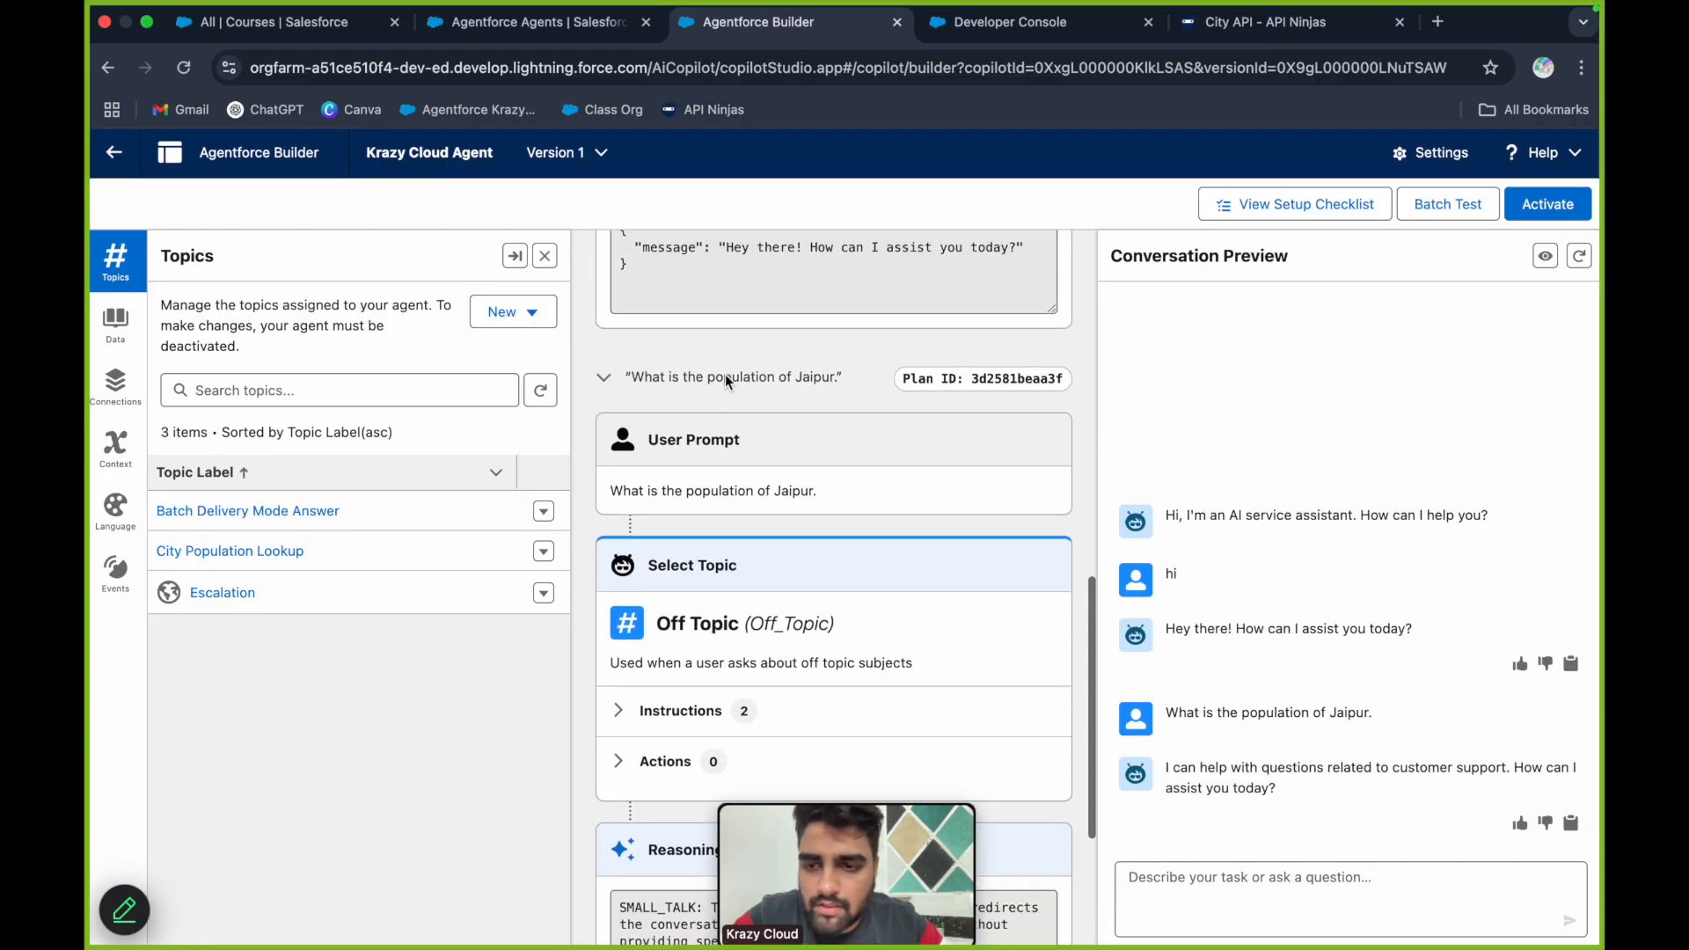
Reopen the City Population Lookup topic and review its classification description, scope and instructions
{"action": "left_click", "coordinate": [266, 553]}
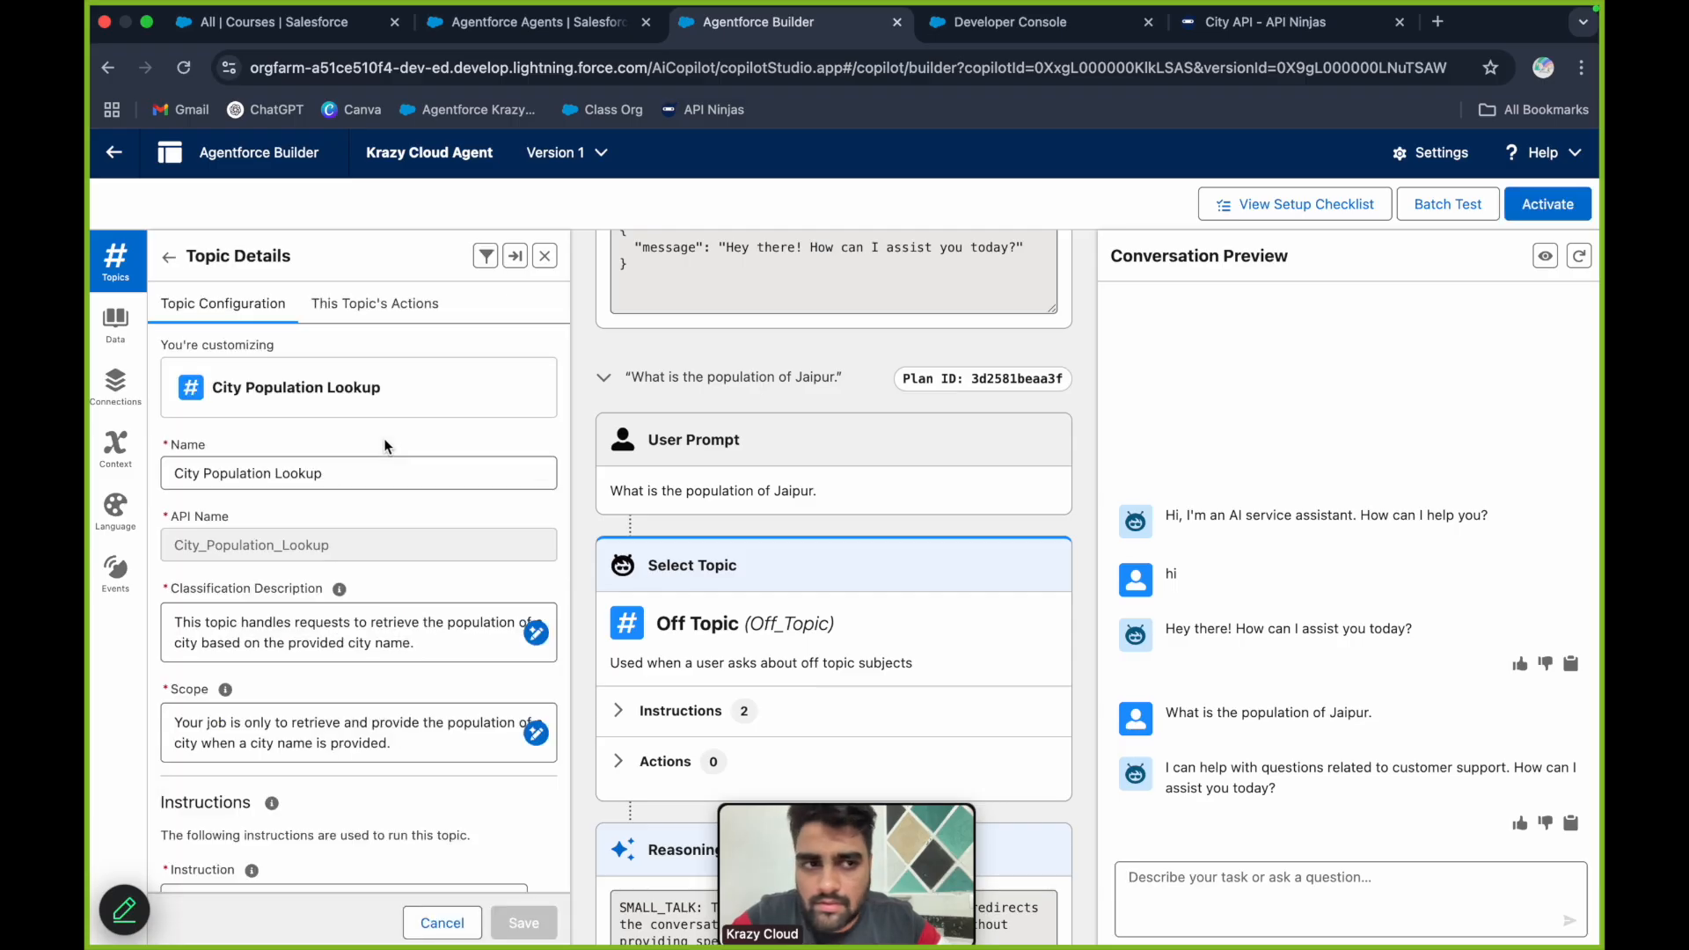
{"action": "scroll", "coordinate": [384, 446], "scroll_direction": "down", "scroll_amount": 3}
{"action": "scroll", "coordinate": [385, 447], "scroll_direction": "up", "scroll_amount": 2}
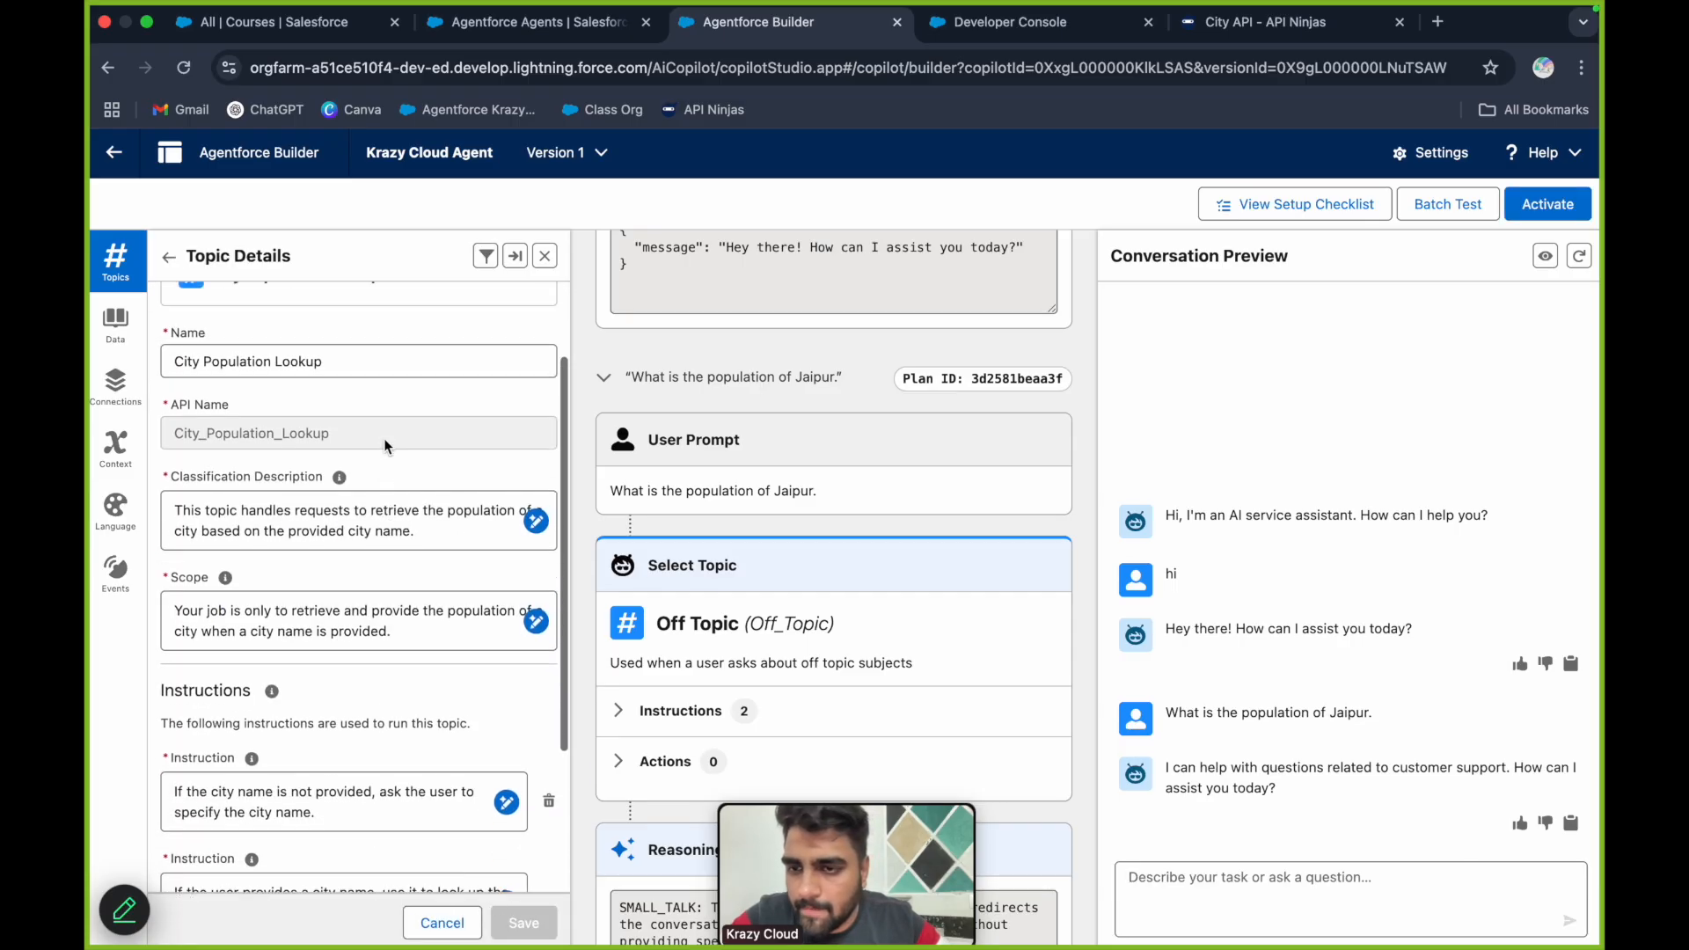
{"action": "scroll", "coordinate": [384, 446], "scroll_direction": "down", "scroll_amount": 2}
{"action": "scroll", "coordinate": [383, 438], "scroll_direction": "down", "scroll_amount": 1}
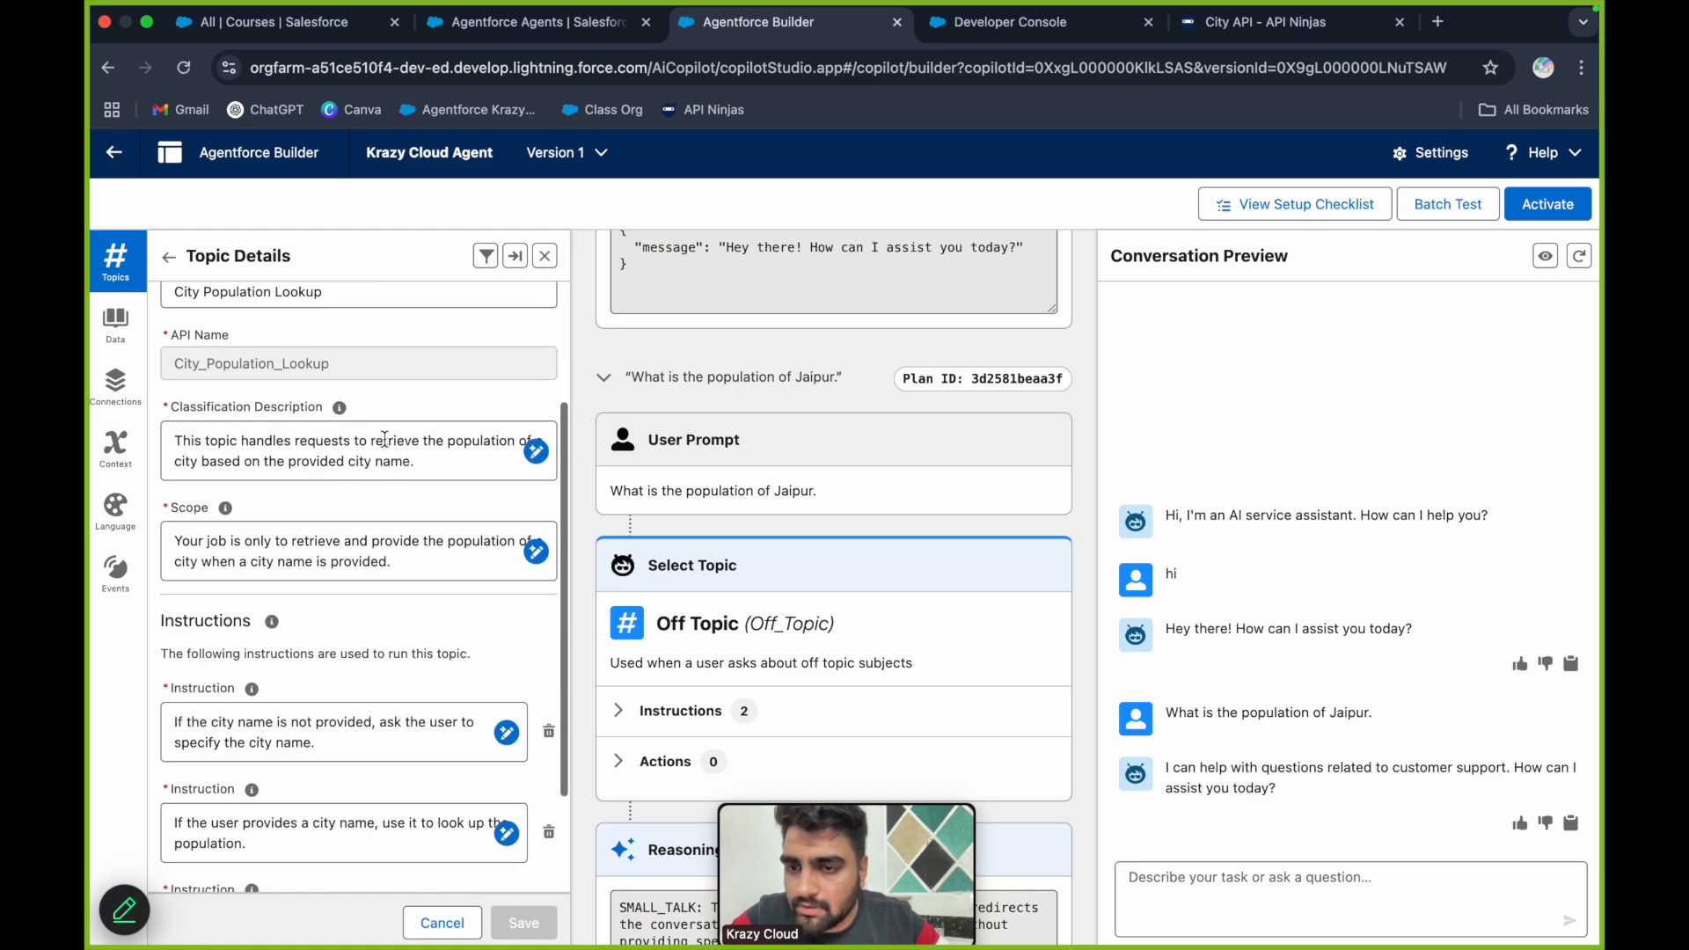
{"action": "left_click", "coordinate": [431, 468]}
{"action": "scroll", "coordinate": [431, 468], "scroll_direction": "down", "scroll_amount": 3}
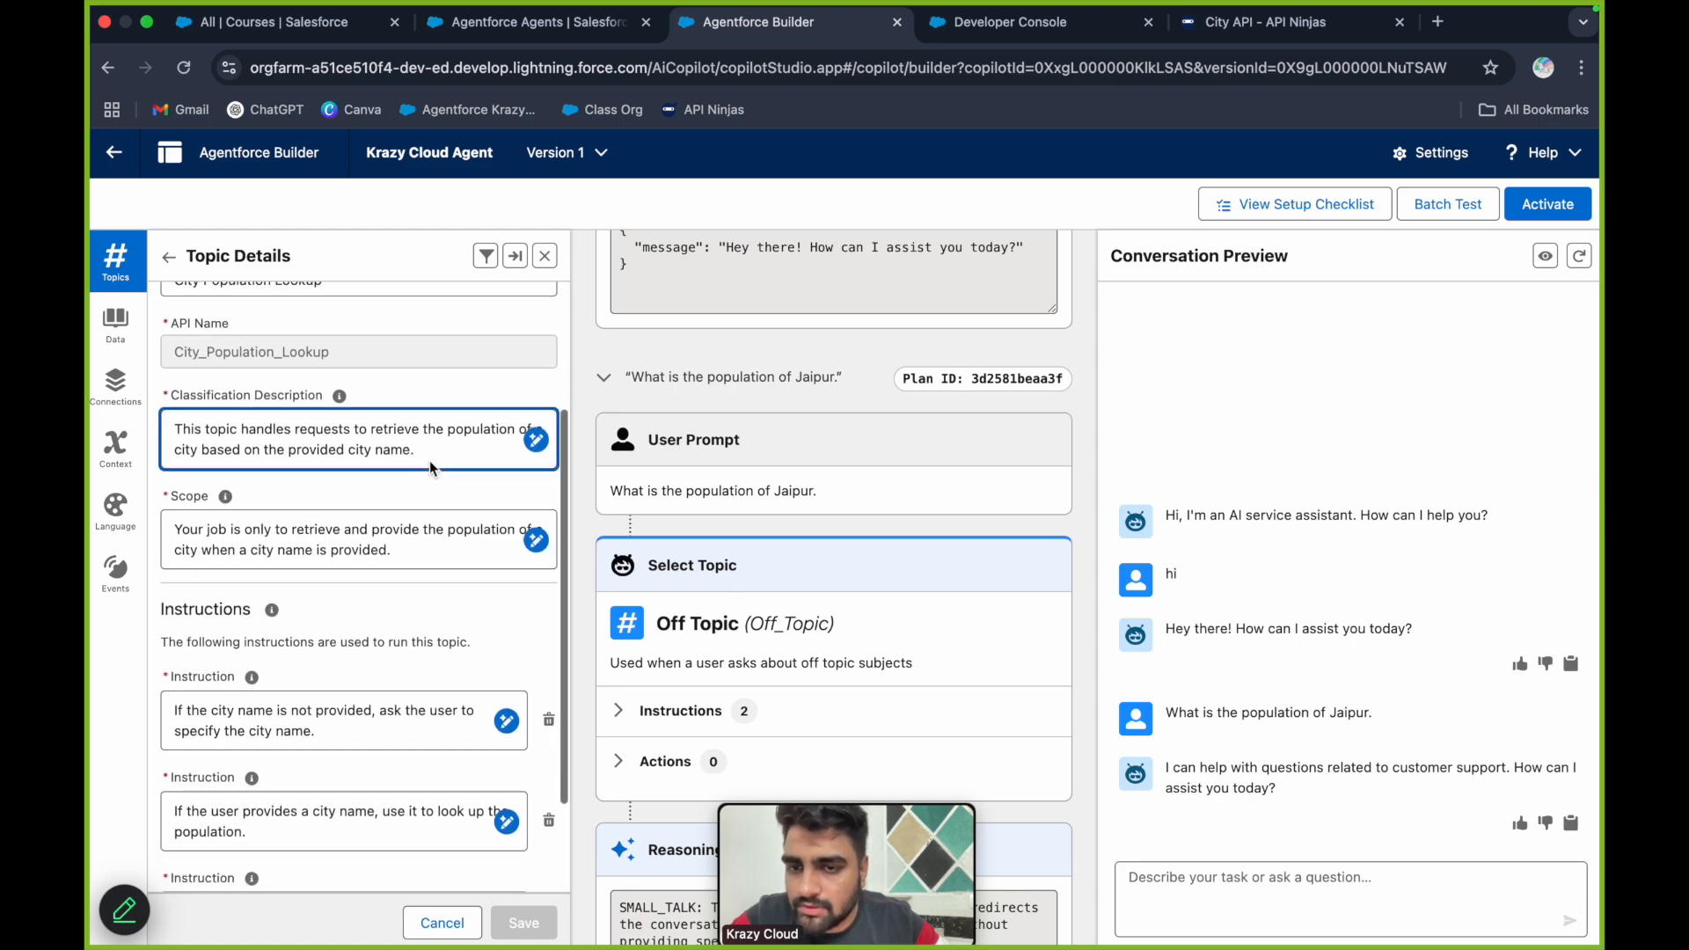
{"action": "scroll", "coordinate": [429, 461], "scroll_direction": "up", "scroll_amount": 5}
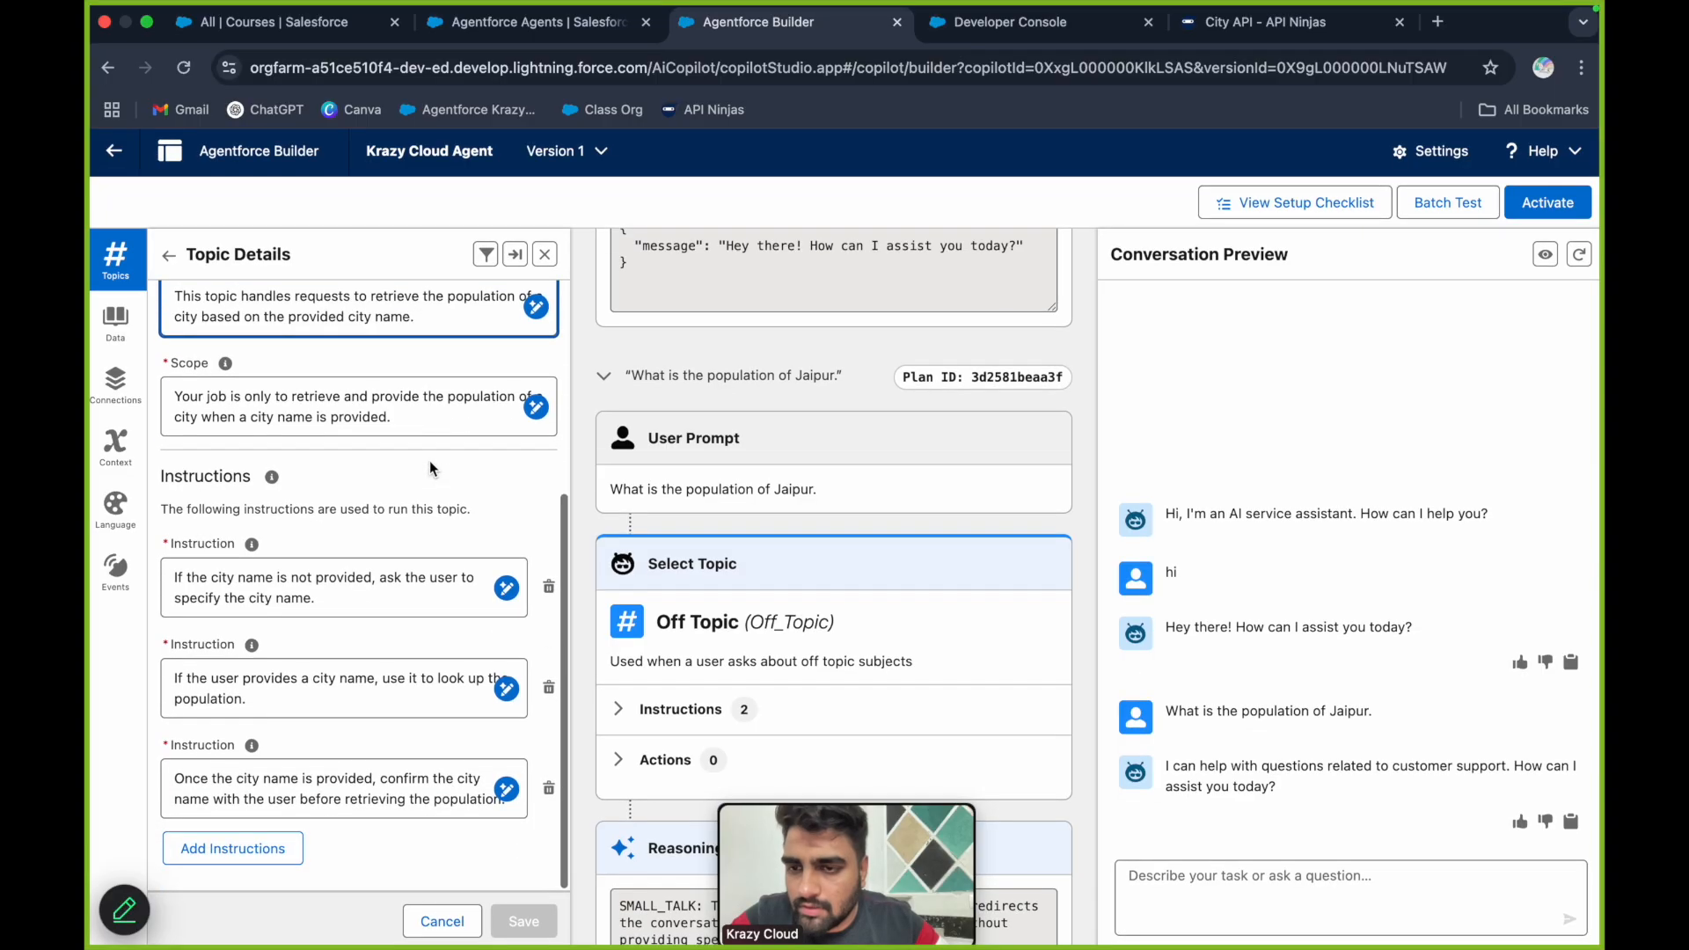
{"action": "scroll", "coordinate": [847, 436], "scroll_direction": "up", "scroll_amount": 5}
{"action": "scroll", "coordinate": [846, 436], "scroll_direction": "up", "scroll_amount": 8}
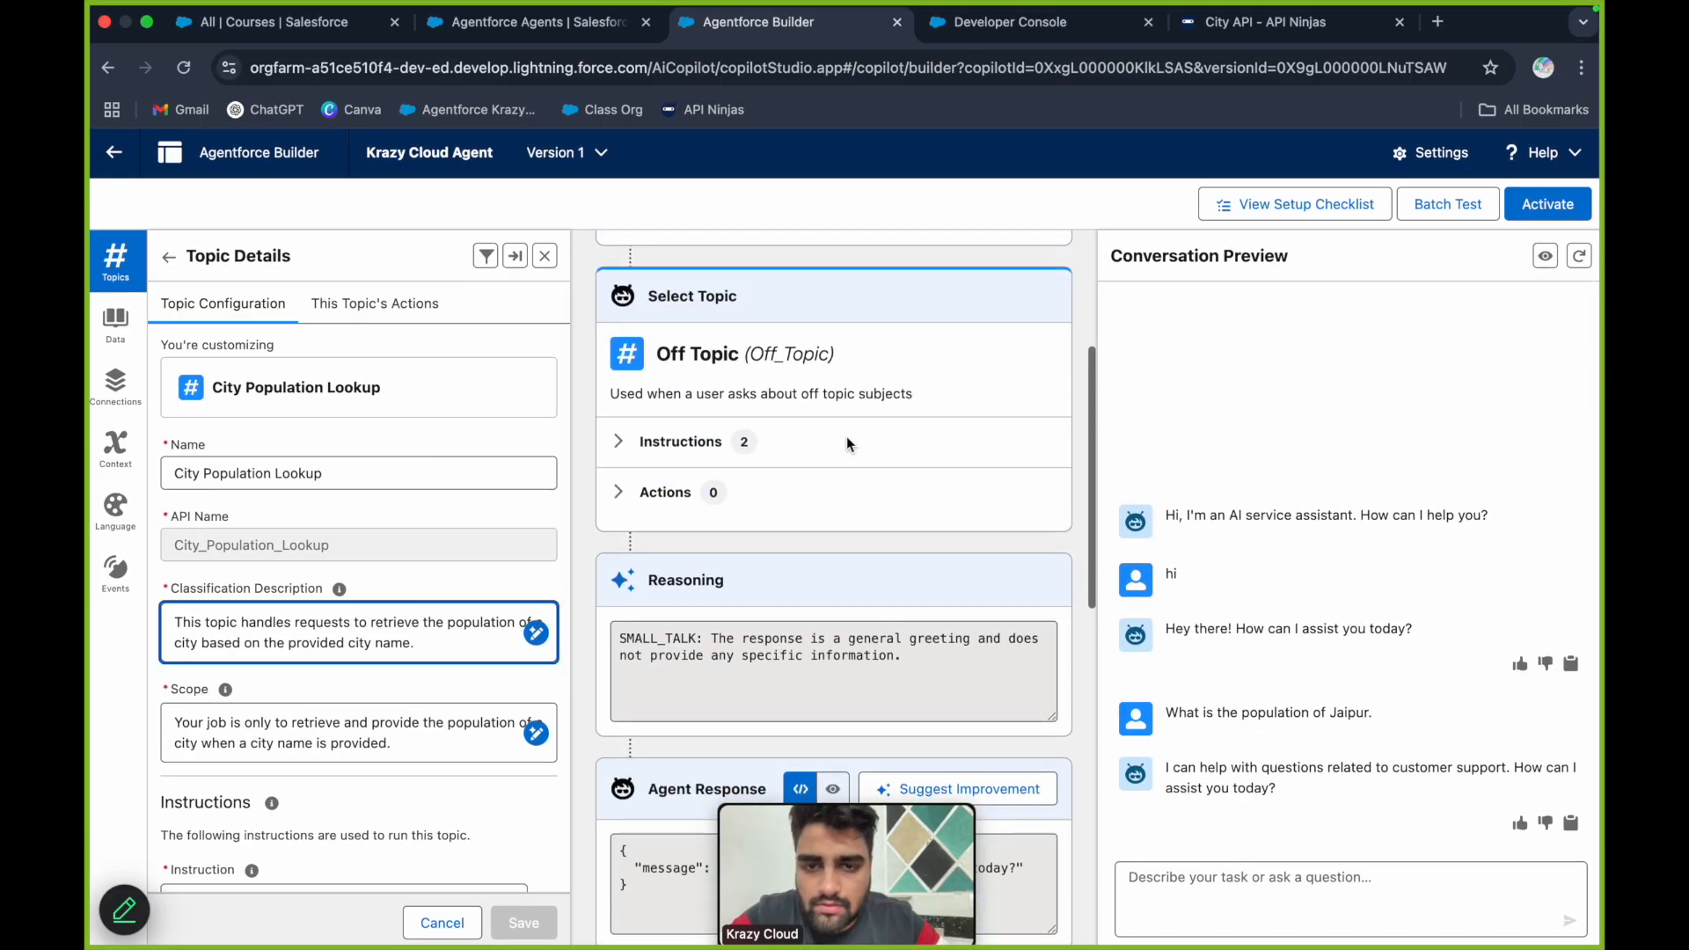
Examine the plan for the Jaipur question, highlighting its user prompt and checking the selected topic
{"action": "scroll", "coordinate": [762, 472], "scroll_direction": "down", "scroll_amount": 10}
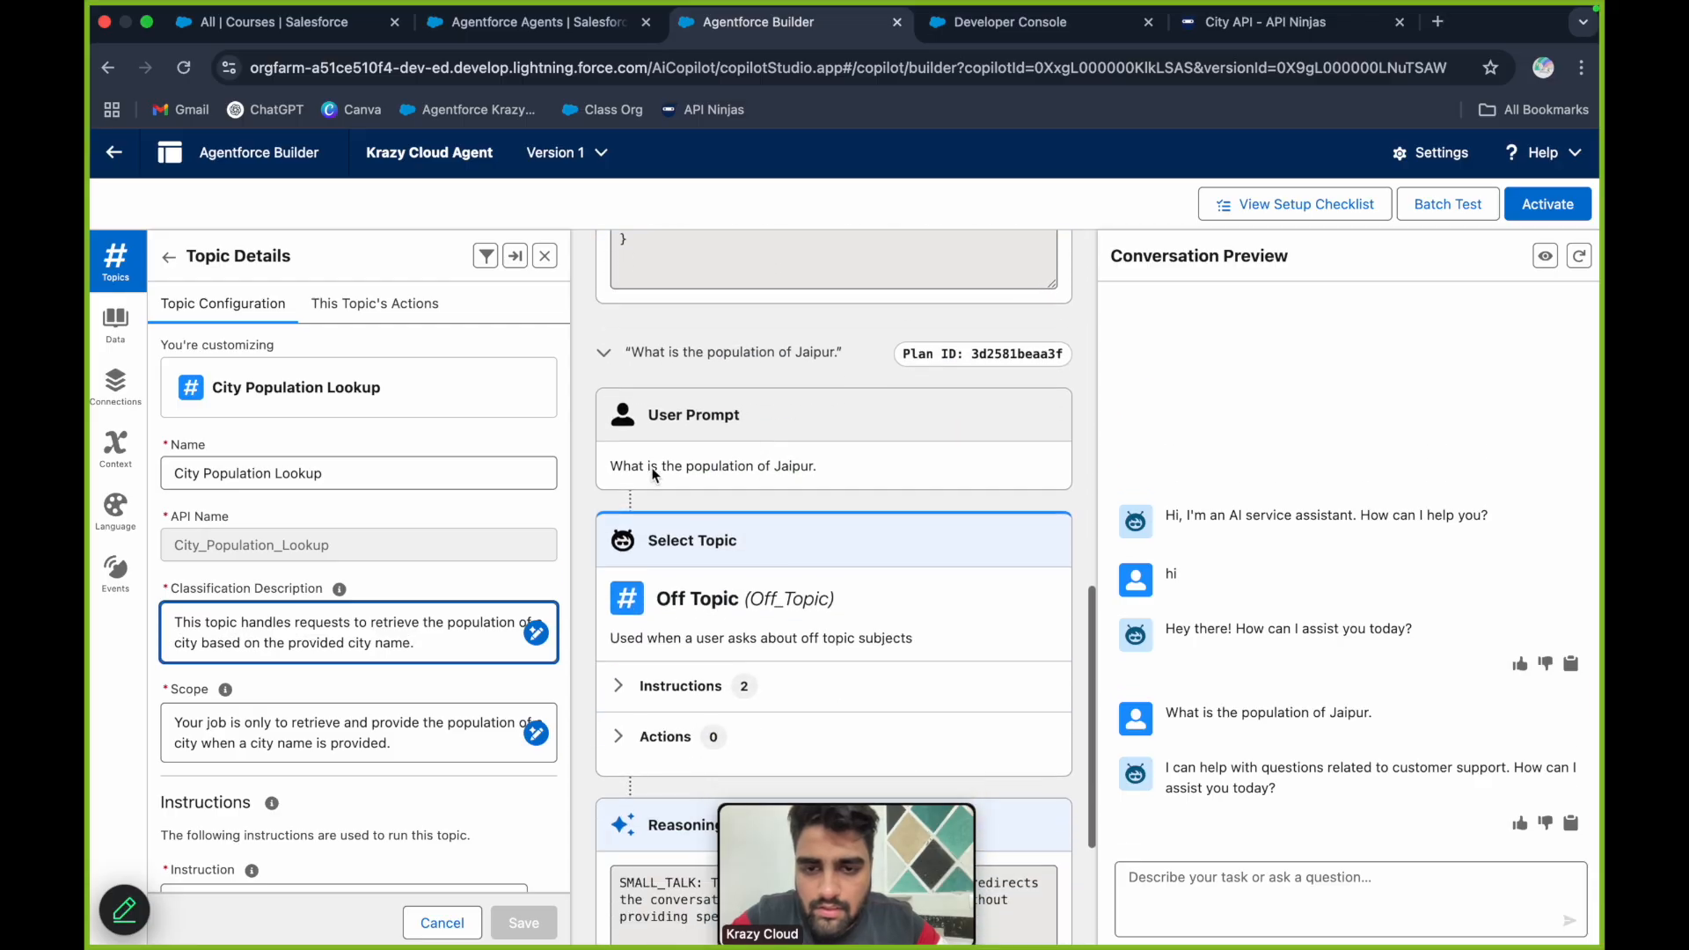
{"action": "left_click_drag", "start_coordinate": [612, 468], "coordinate": [846, 464]}
{"action": "scroll", "coordinate": [846, 465], "scroll_direction": "down", "scroll_amount": 2}
{"action": "scroll", "coordinate": [846, 466], "scroll_direction": "down", "scroll_amount": 1}
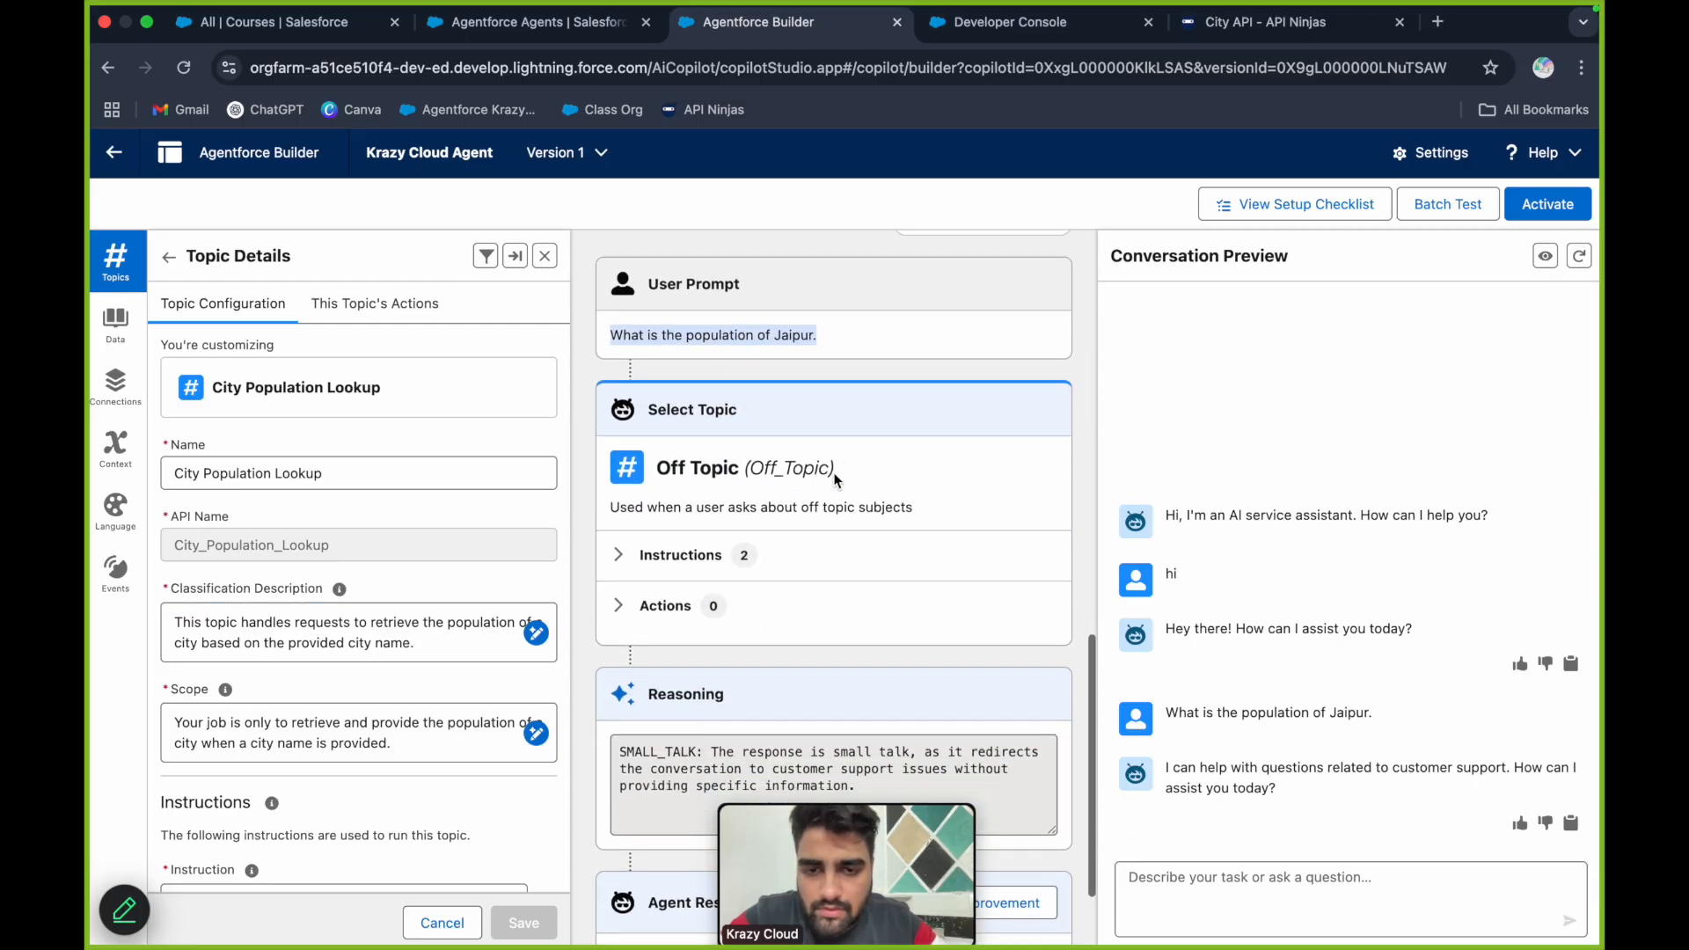
{"action": "left_click", "coordinate": [619, 557]}
Ask the agent "What is the population of Mumbai" and review the selected topic, reasoning and response in the plan
{"action": "left_click", "coordinate": [1283, 887]}
{"action": "type", "text": "What i"}
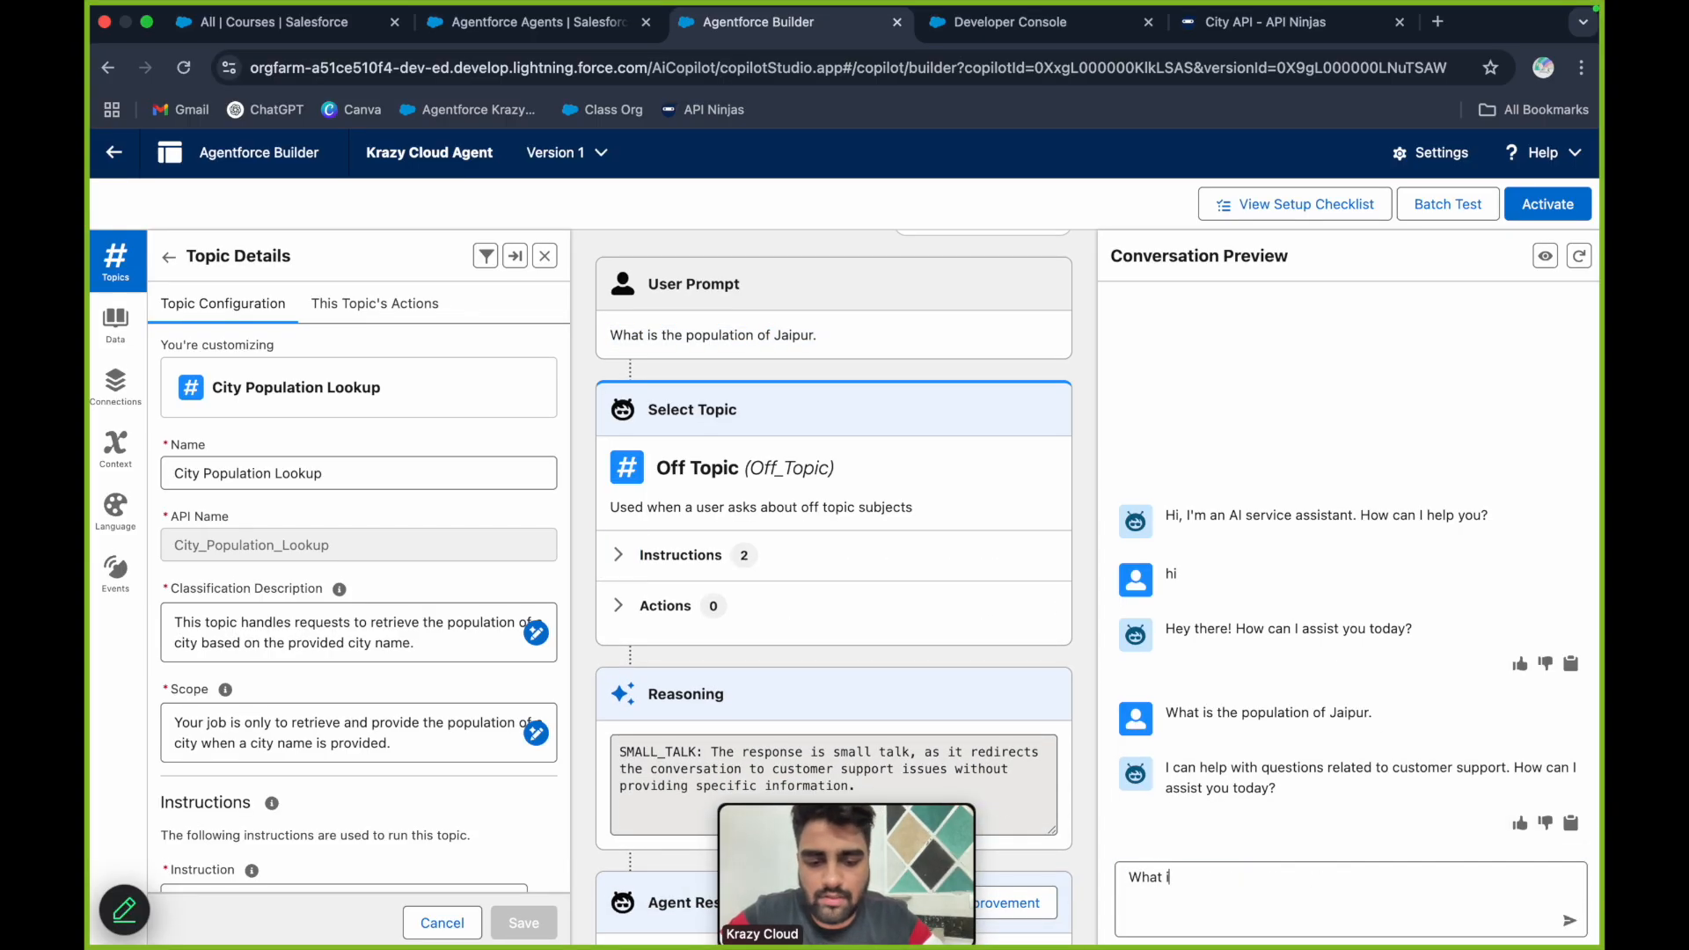
{"action": "type", "text": "s the population of Mumbai"}
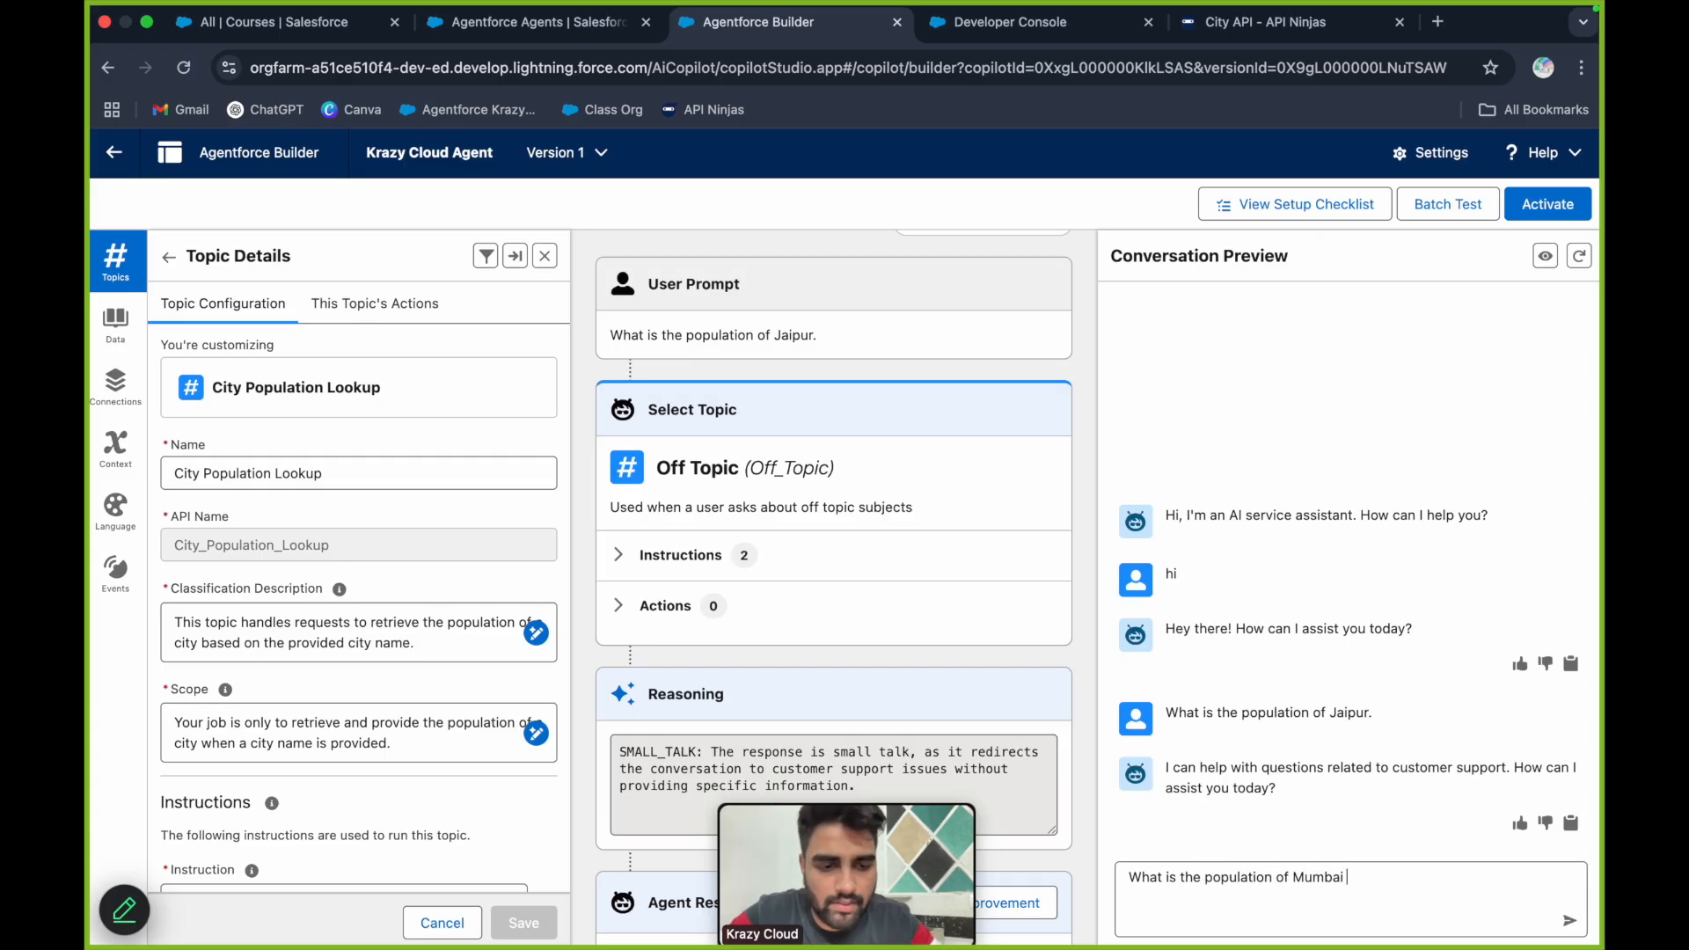
{"action": "key", "text": "Return"}
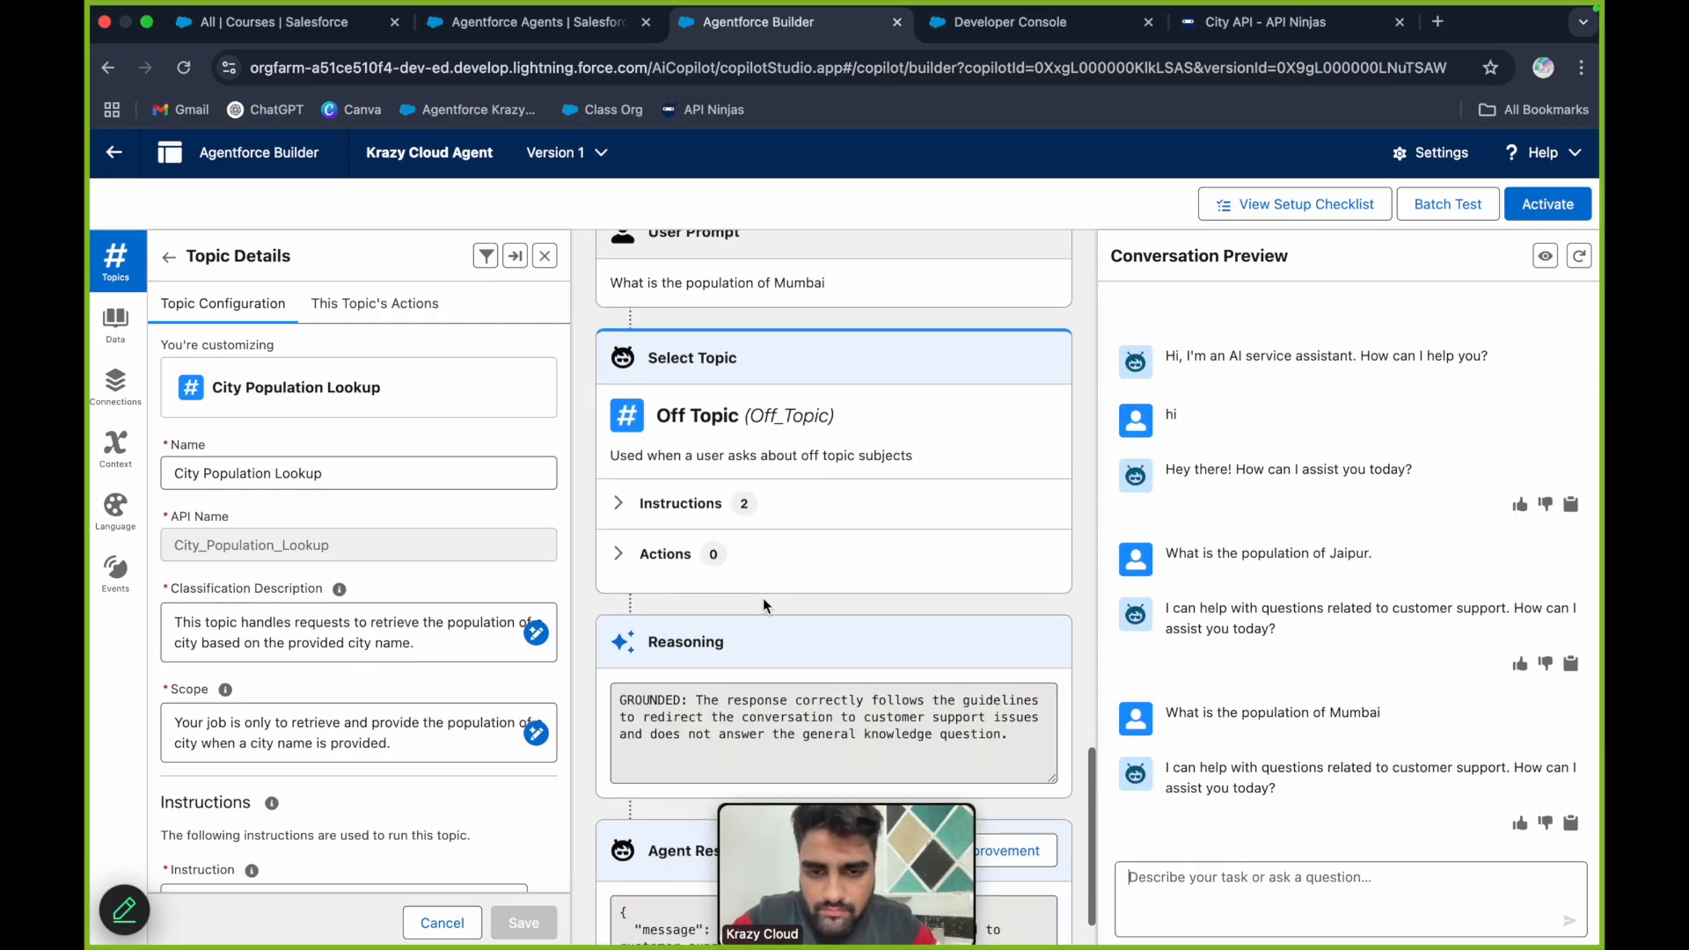
{"action": "scroll", "coordinate": [763, 598], "scroll_direction": "down", "scroll_amount": 2}
{"action": "scroll", "coordinate": [763, 598], "scroll_direction": "down", "scroll_amount": 2}
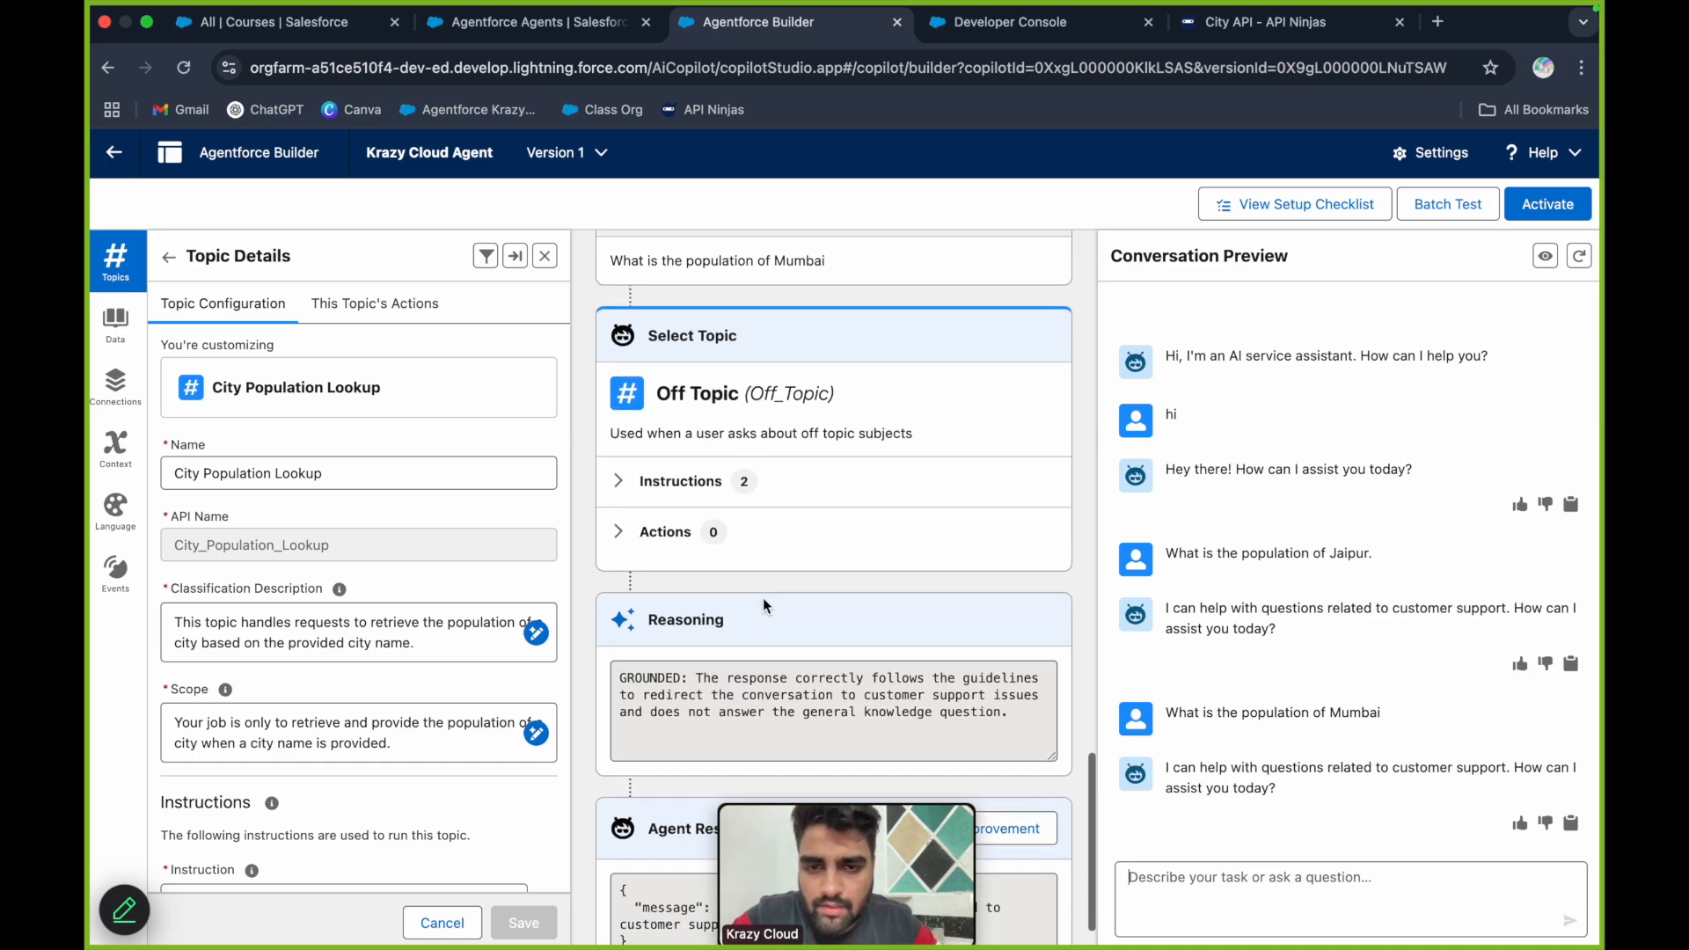
{"action": "scroll", "coordinate": [399, 537], "scroll_direction": "down", "scroll_amount": 2}
{"action": "scroll", "coordinate": [398, 537], "scroll_direction": "up", "scroll_amount": 2}
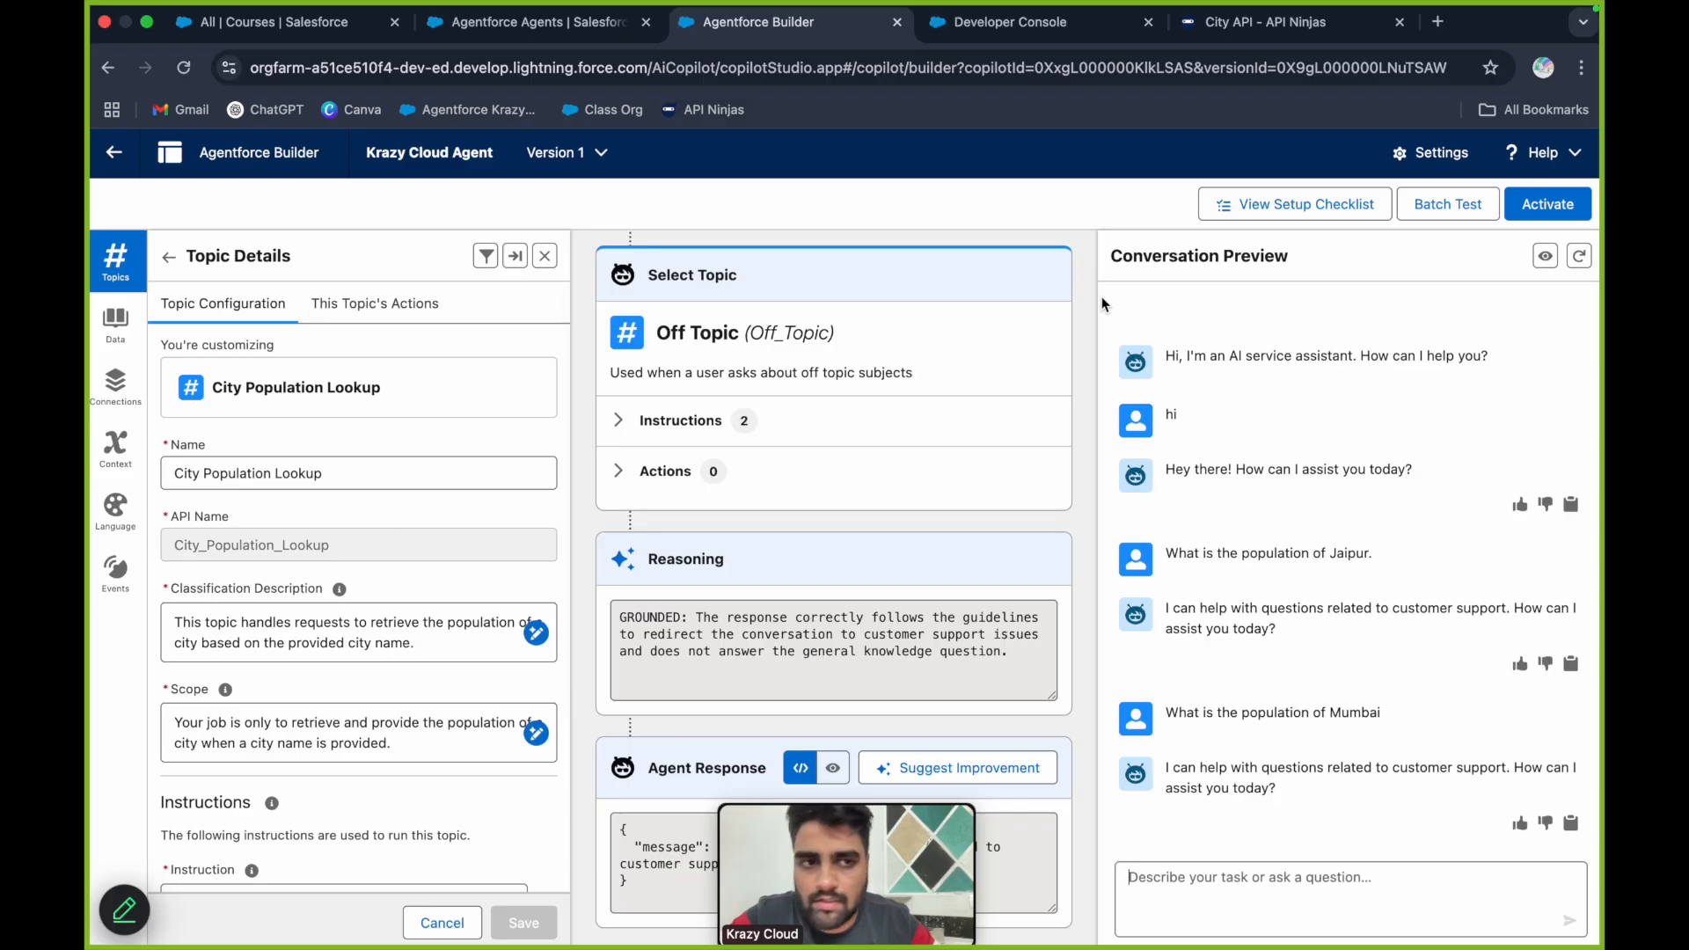
Restart the conversation preview session and ask the agent "What is the population of jaipur"
{"action": "left_click", "coordinate": [1580, 256]}
{"action": "left_click", "coordinate": [1299, 874]}
{"action": "type", "text": "What isth"}
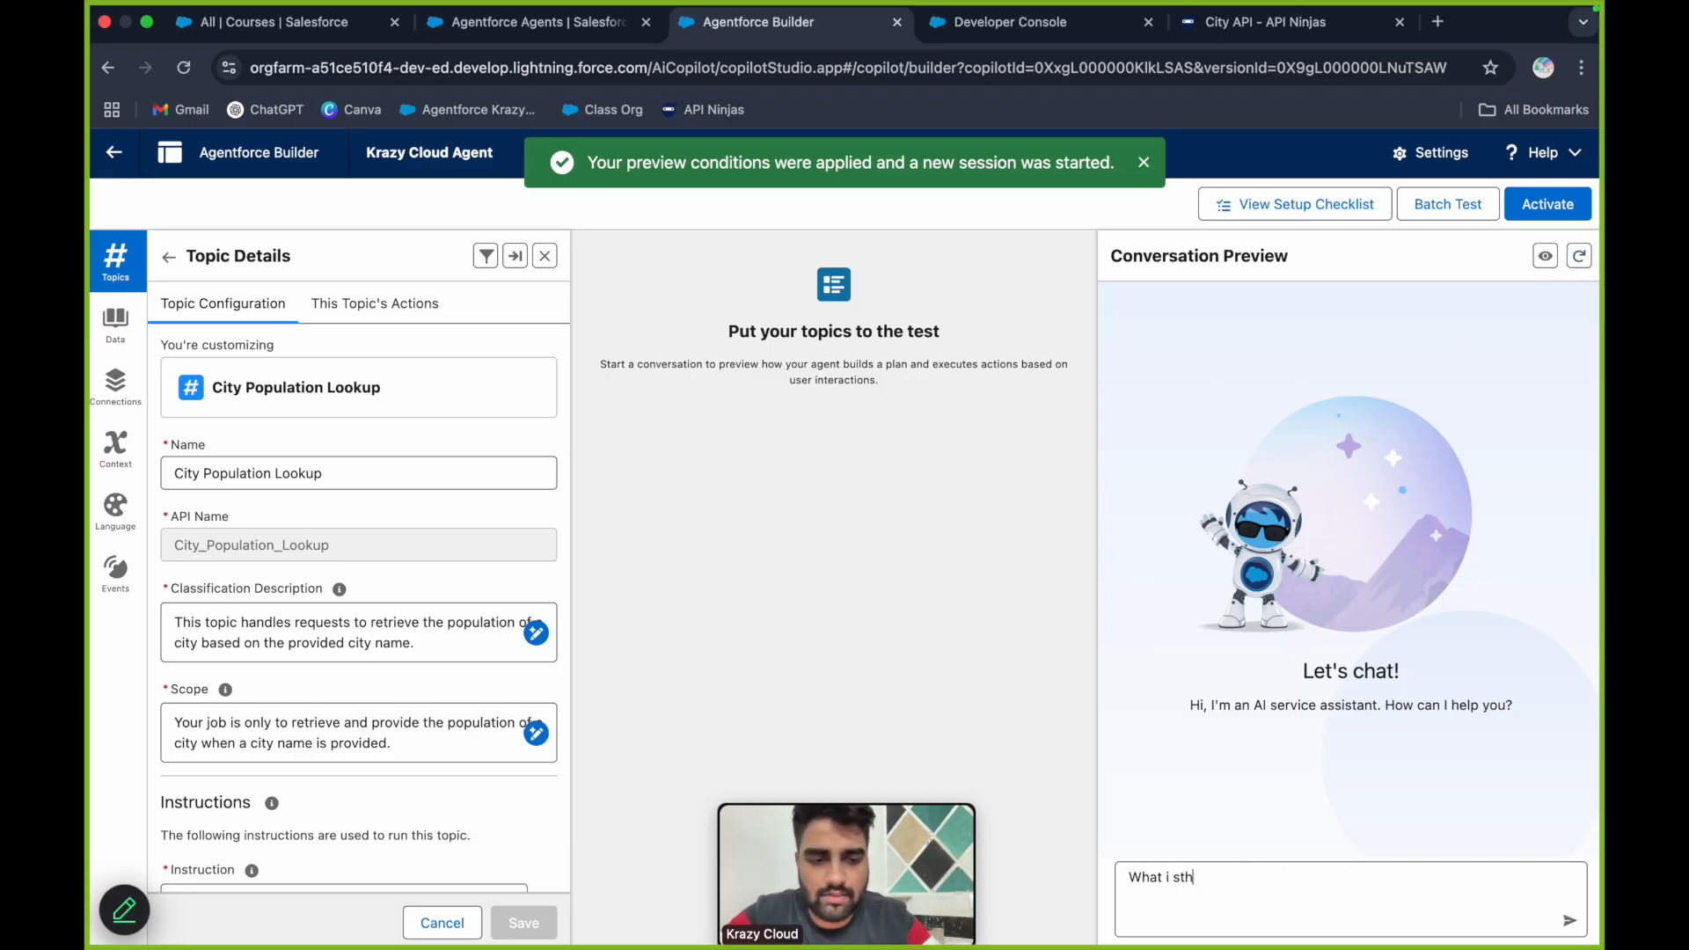
{"action": "type", "text": "."}
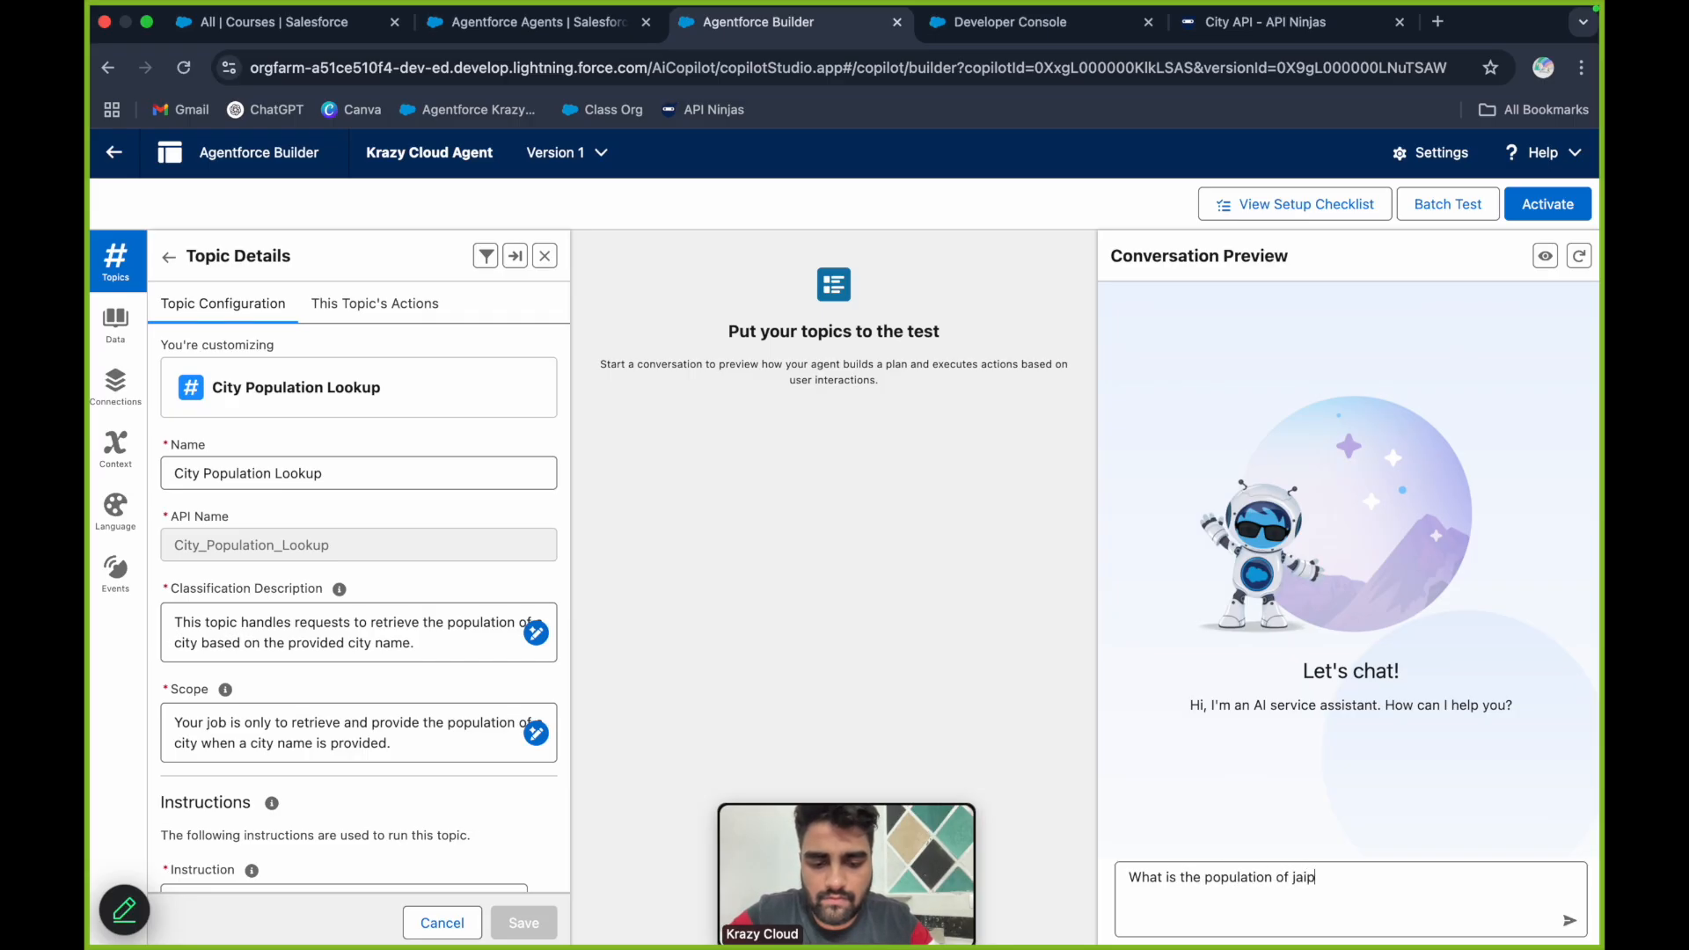
{"action": "key", "text": "Return"}
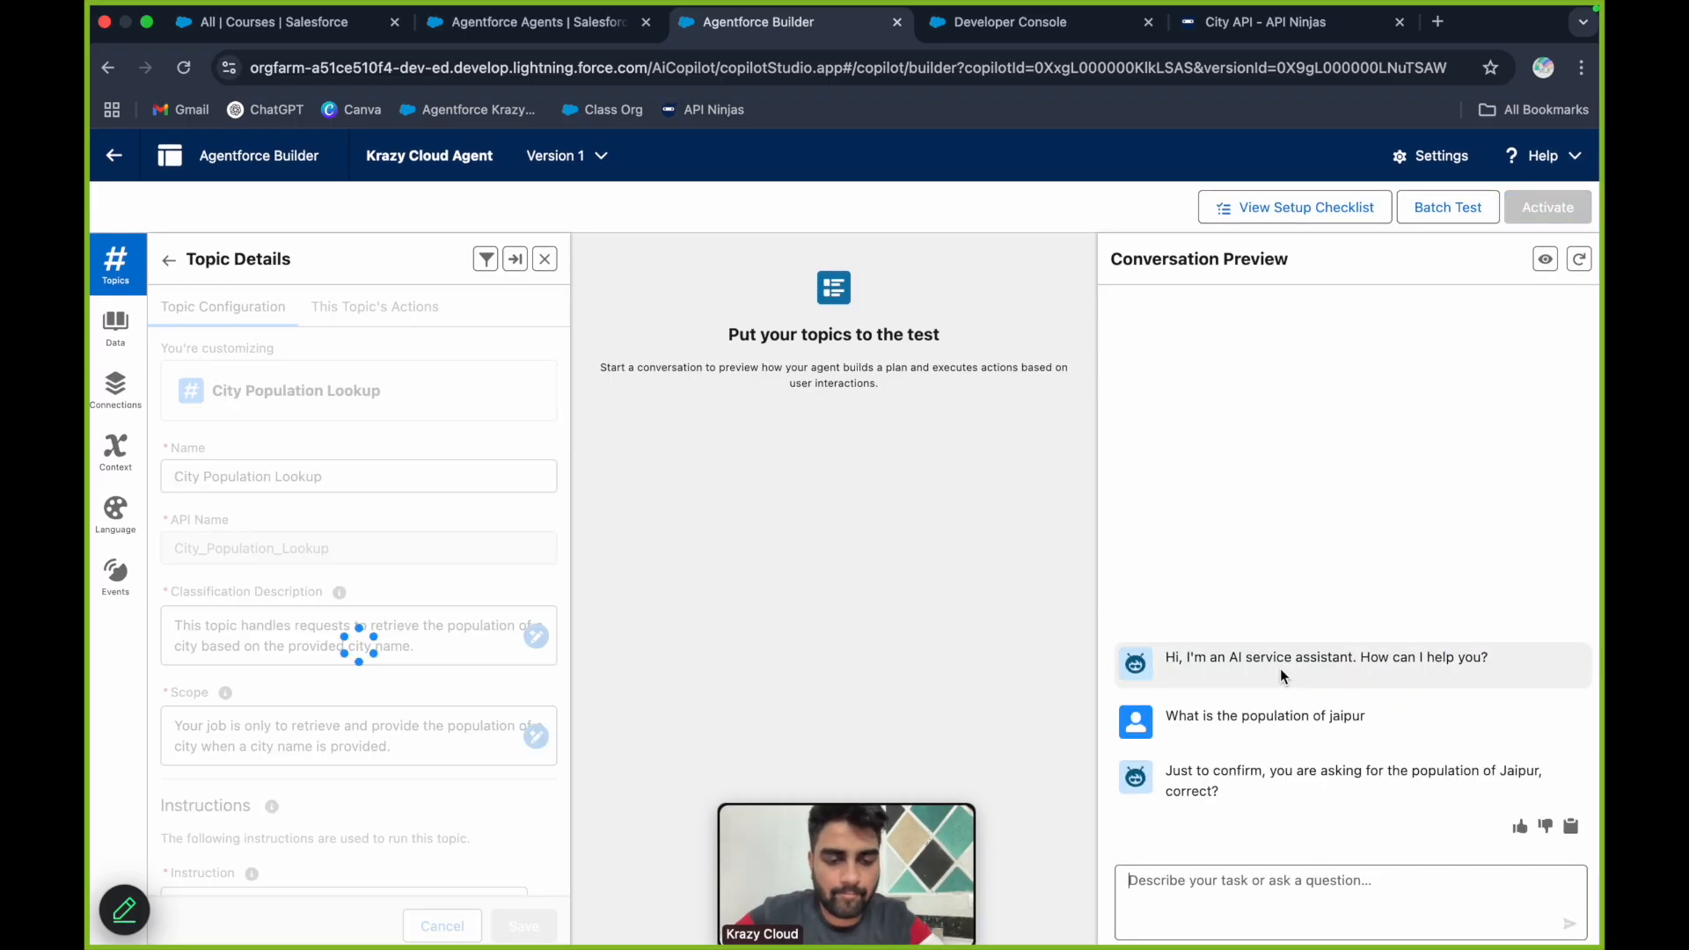
Answer the agent's city confirmation question with "yes"
{"action": "left_click", "coordinate": [1265, 882]}
{"action": "type", "text": "yes"}
{"action": "key", "text": "Return"}
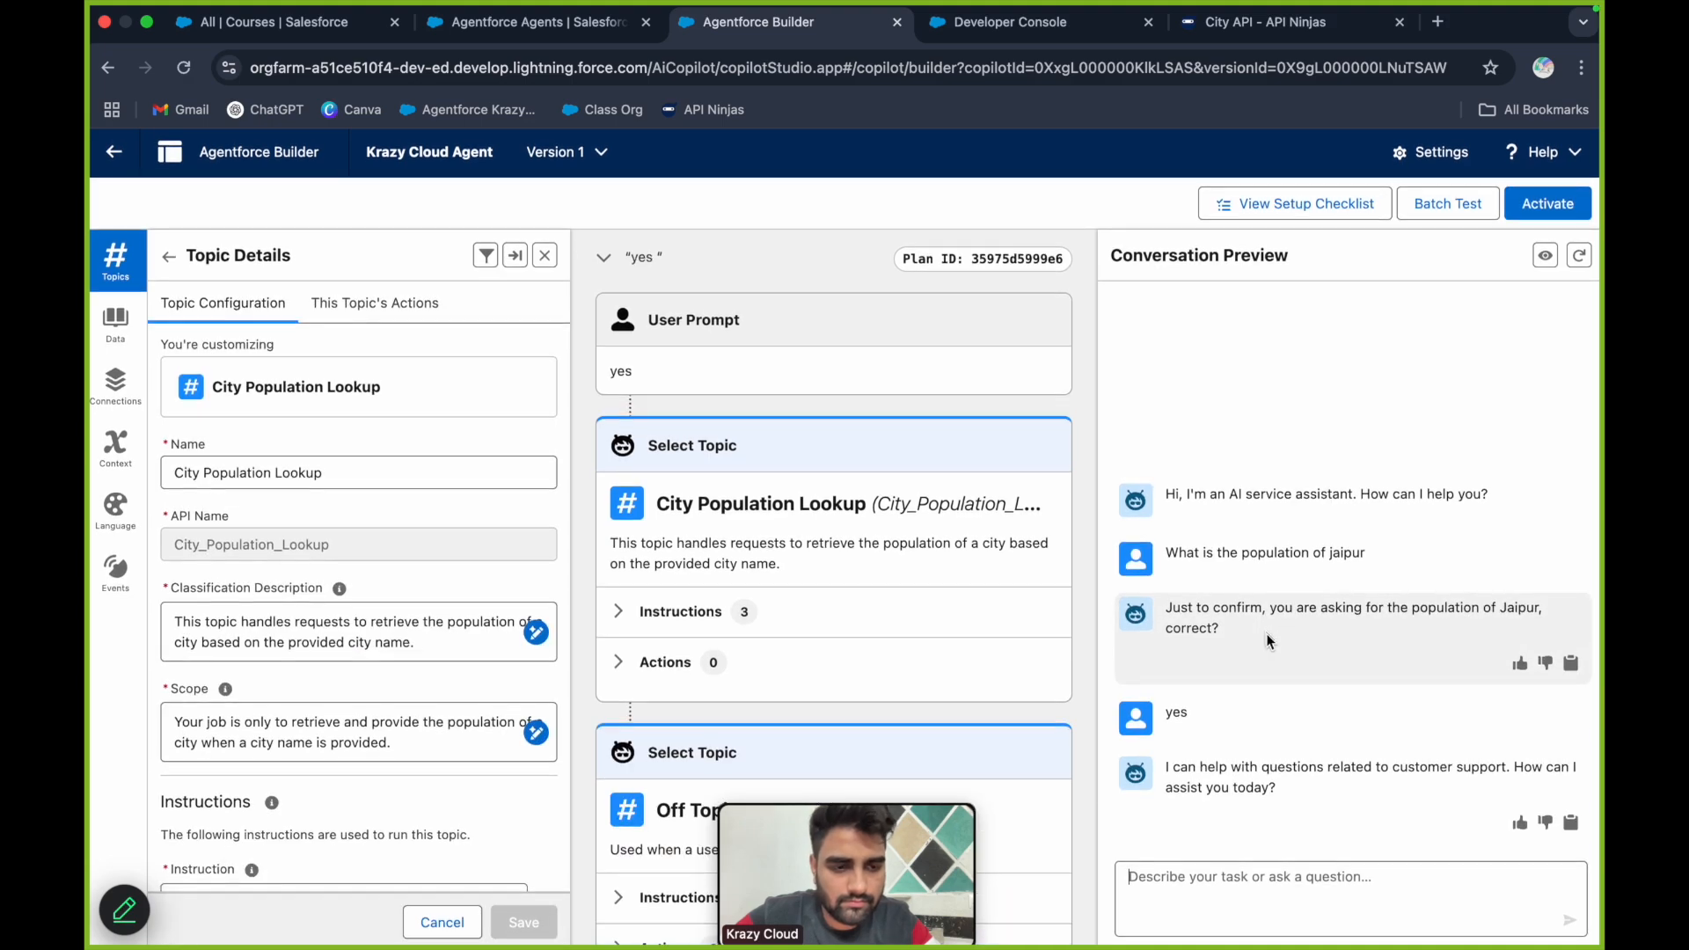
Examine the plan for the "yes" reply, checking the selected topics, their actions, the reasoning and the agent response
{"action": "scroll", "coordinate": [864, 598], "scroll_direction": "down", "scroll_amount": 2}
{"action": "scroll", "coordinate": [863, 602], "scroll_direction": "down", "scroll_amount": 2}
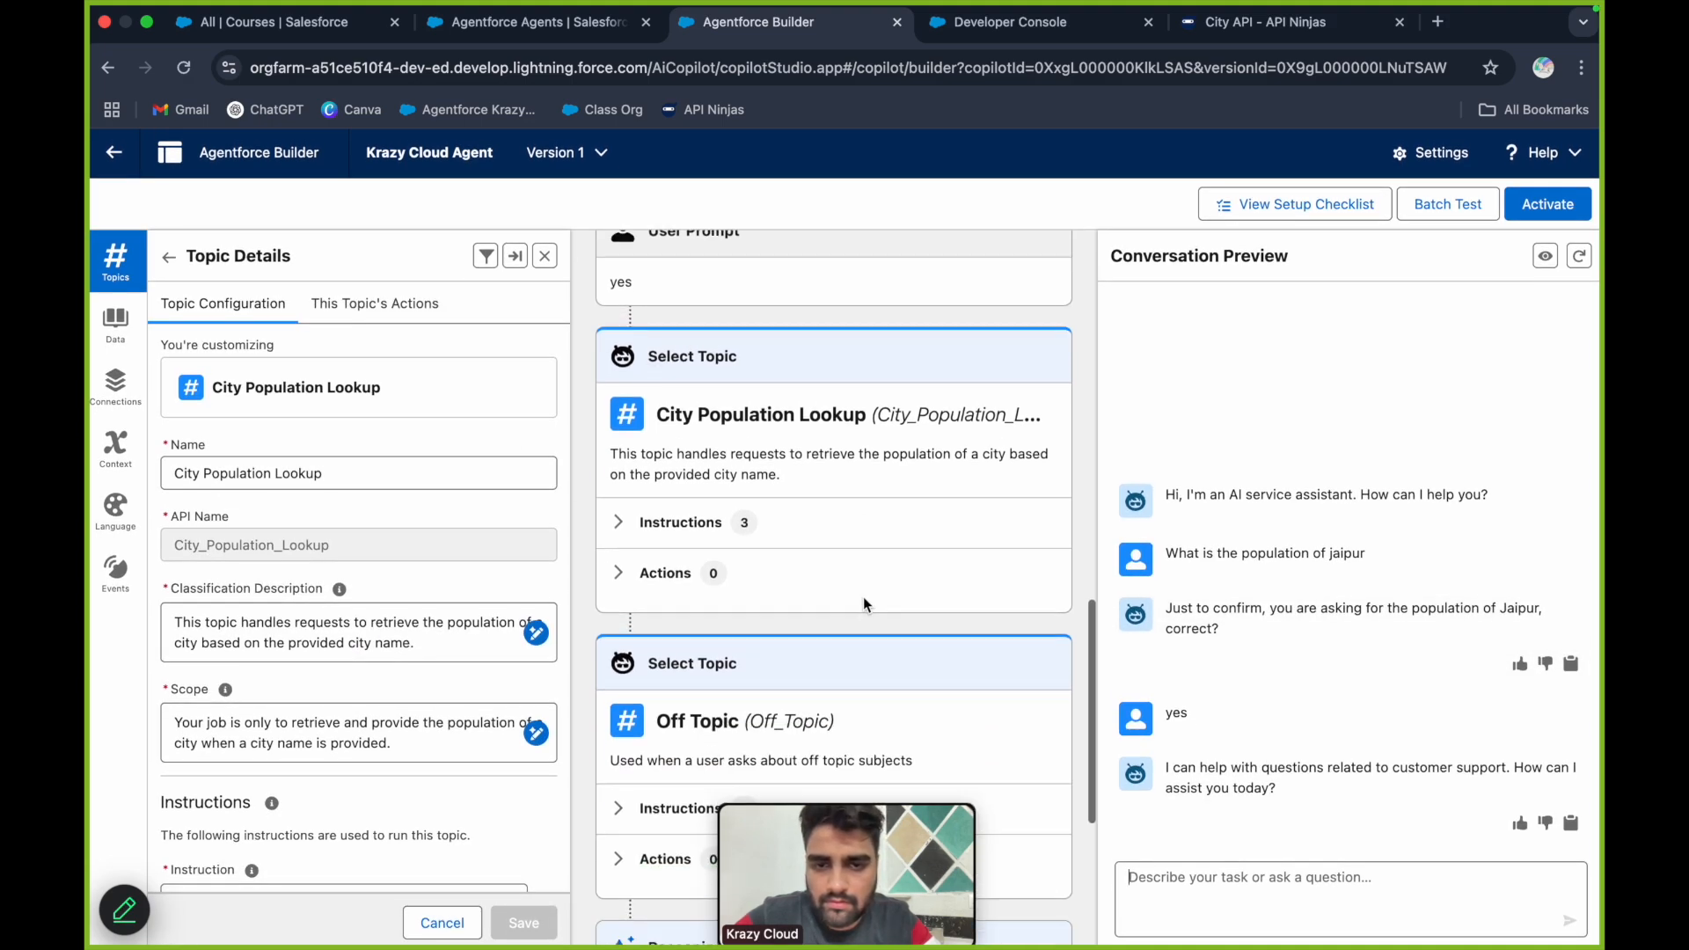
{"action": "scroll", "coordinate": [863, 604], "scroll_direction": "down", "scroll_amount": 2}
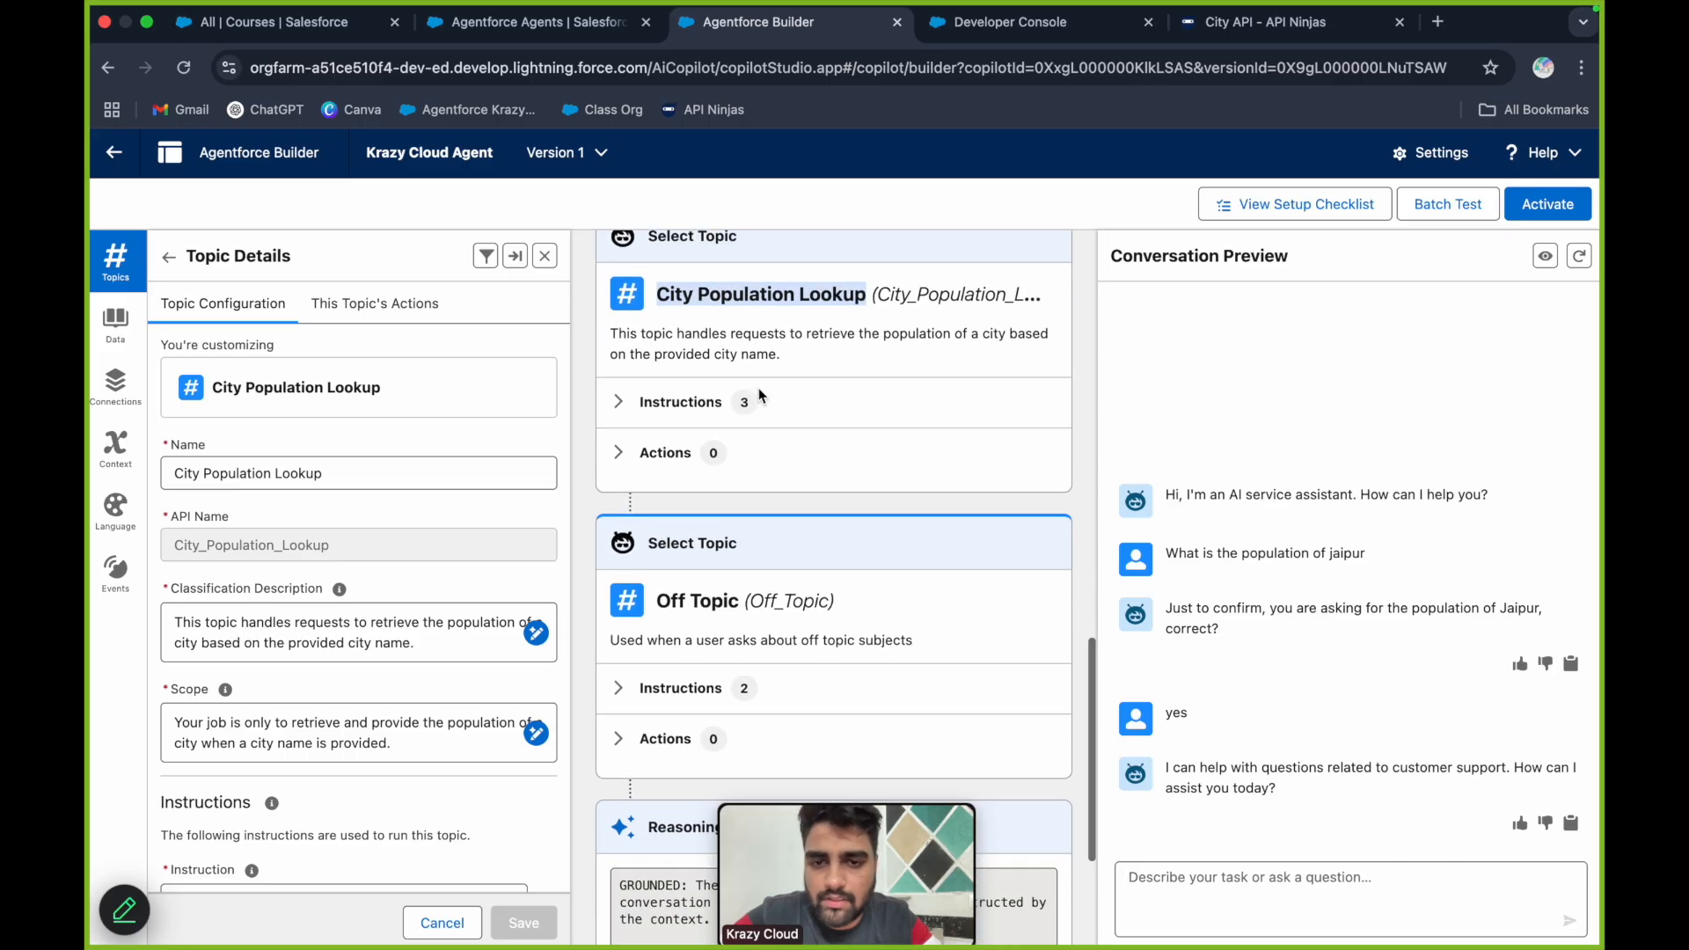
{"action": "scroll", "coordinate": [758, 387], "scroll_direction": "down", "scroll_amount": 2}
{"action": "scroll", "coordinate": [671, 437], "scroll_direction": "down", "scroll_amount": 3}
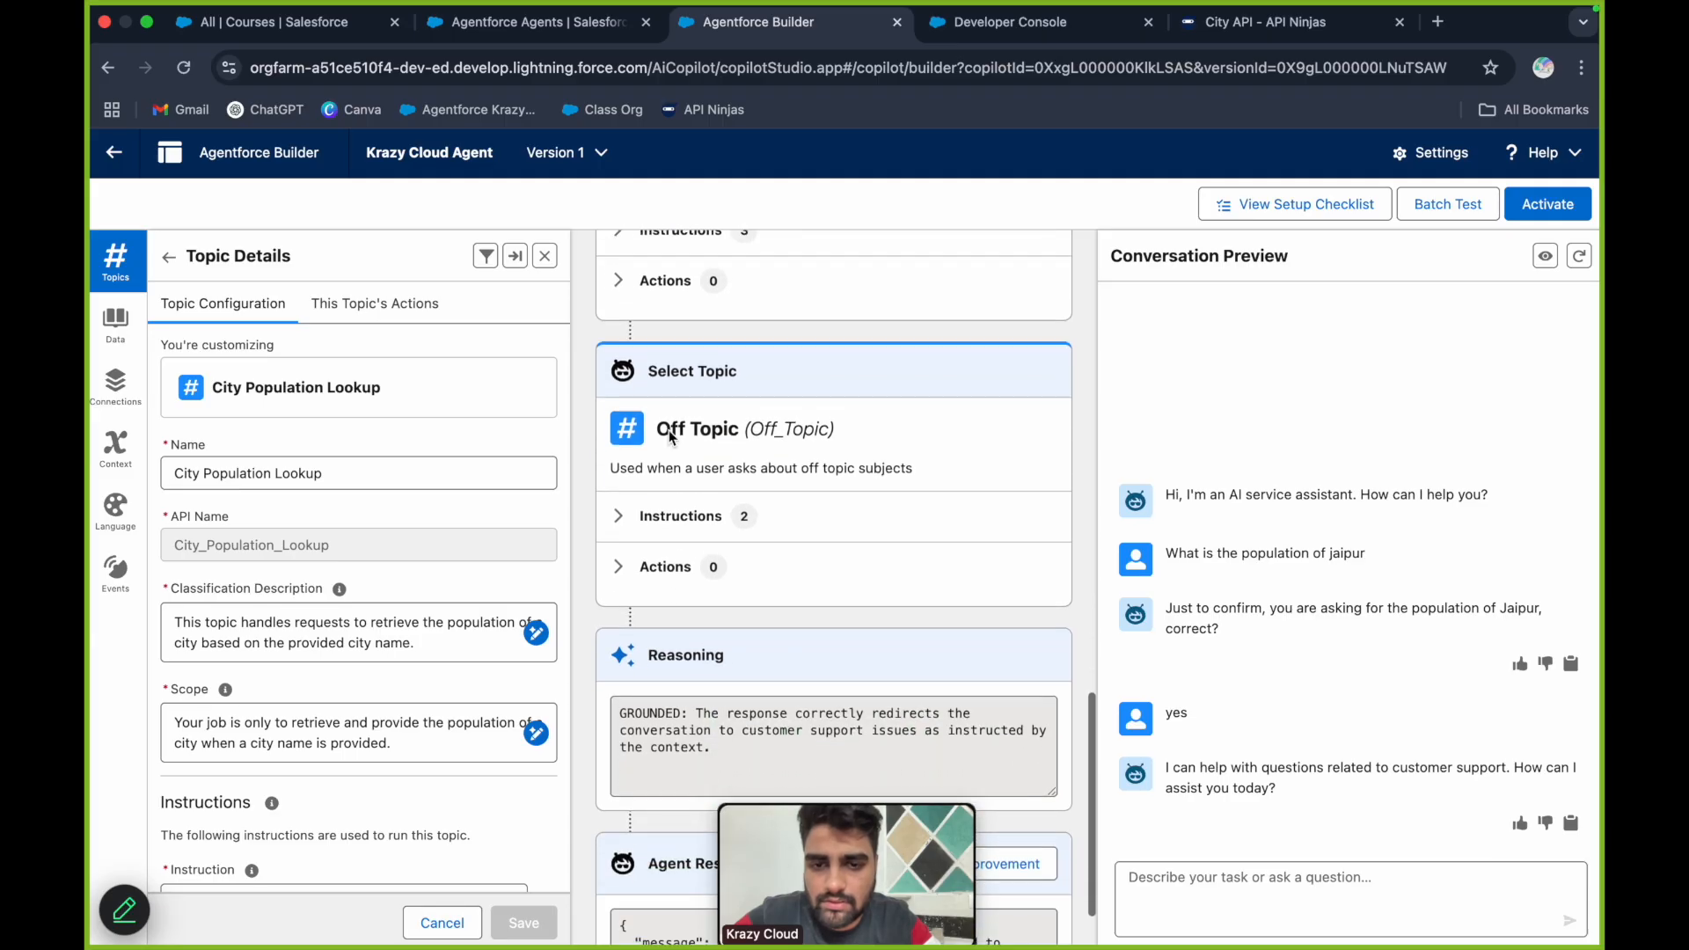
{"action": "scroll", "coordinate": [716, 584], "scroll_direction": "down", "scroll_amount": 2}
{"action": "scroll", "coordinate": [715, 584], "scroll_direction": "up", "scroll_amount": 2}
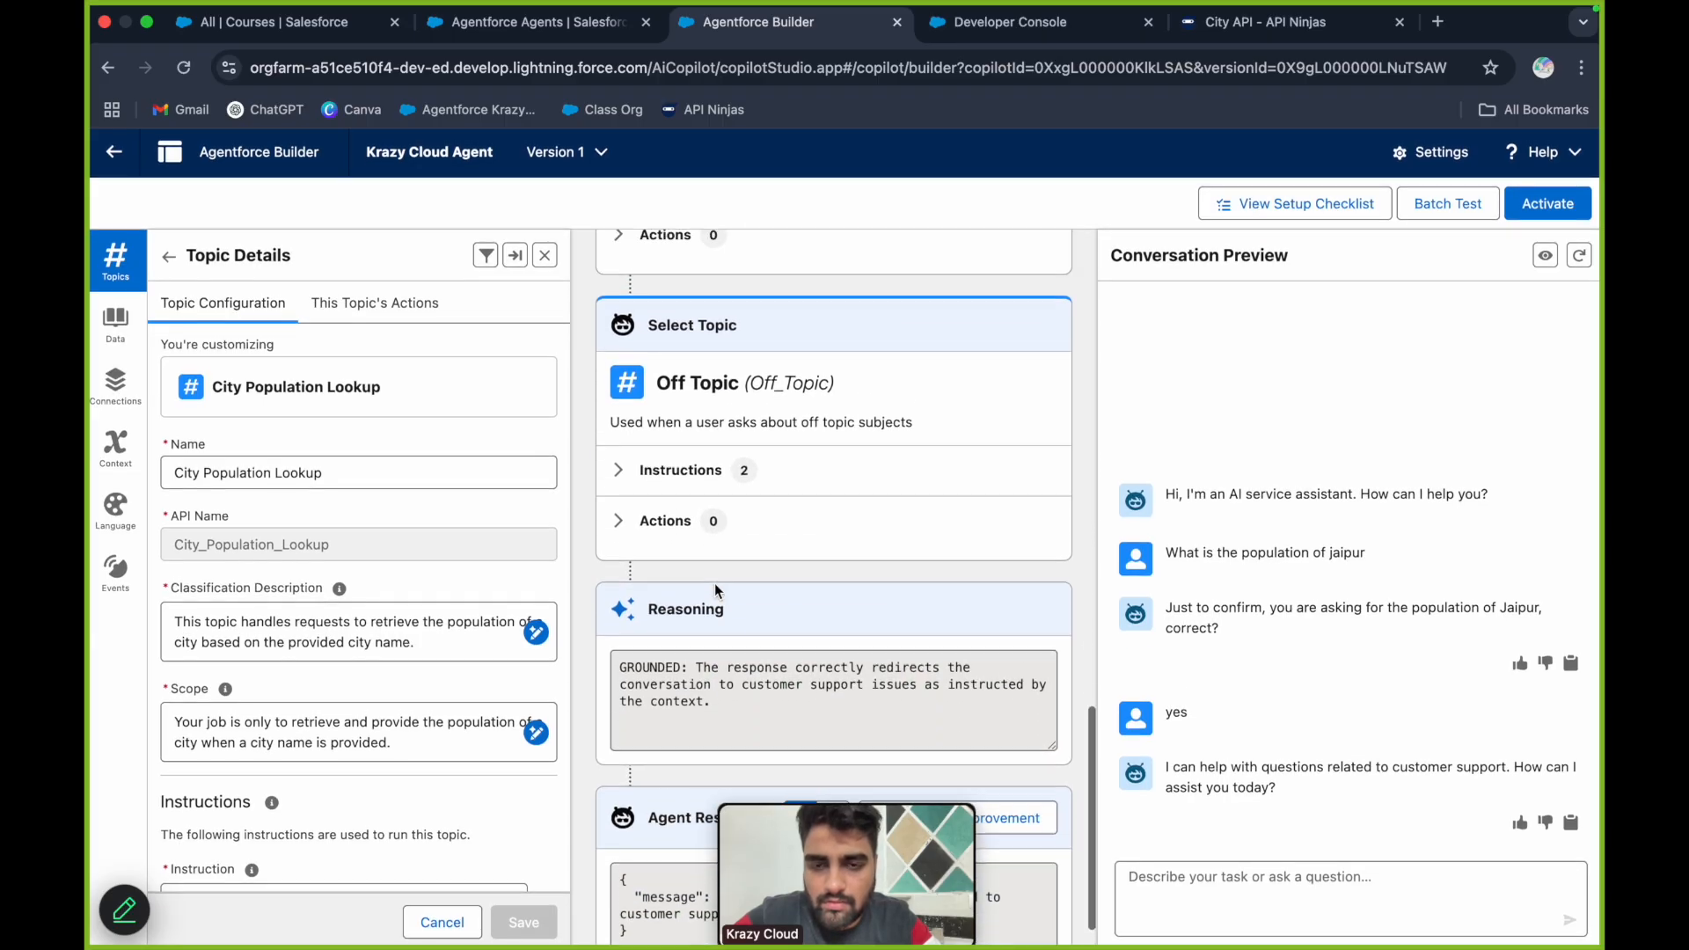
{"action": "scroll", "coordinate": [714, 583], "scroll_direction": "up", "scroll_amount": 4}
{"action": "scroll", "coordinate": [714, 583], "scroll_direction": "down", "scroll_amount": 6}
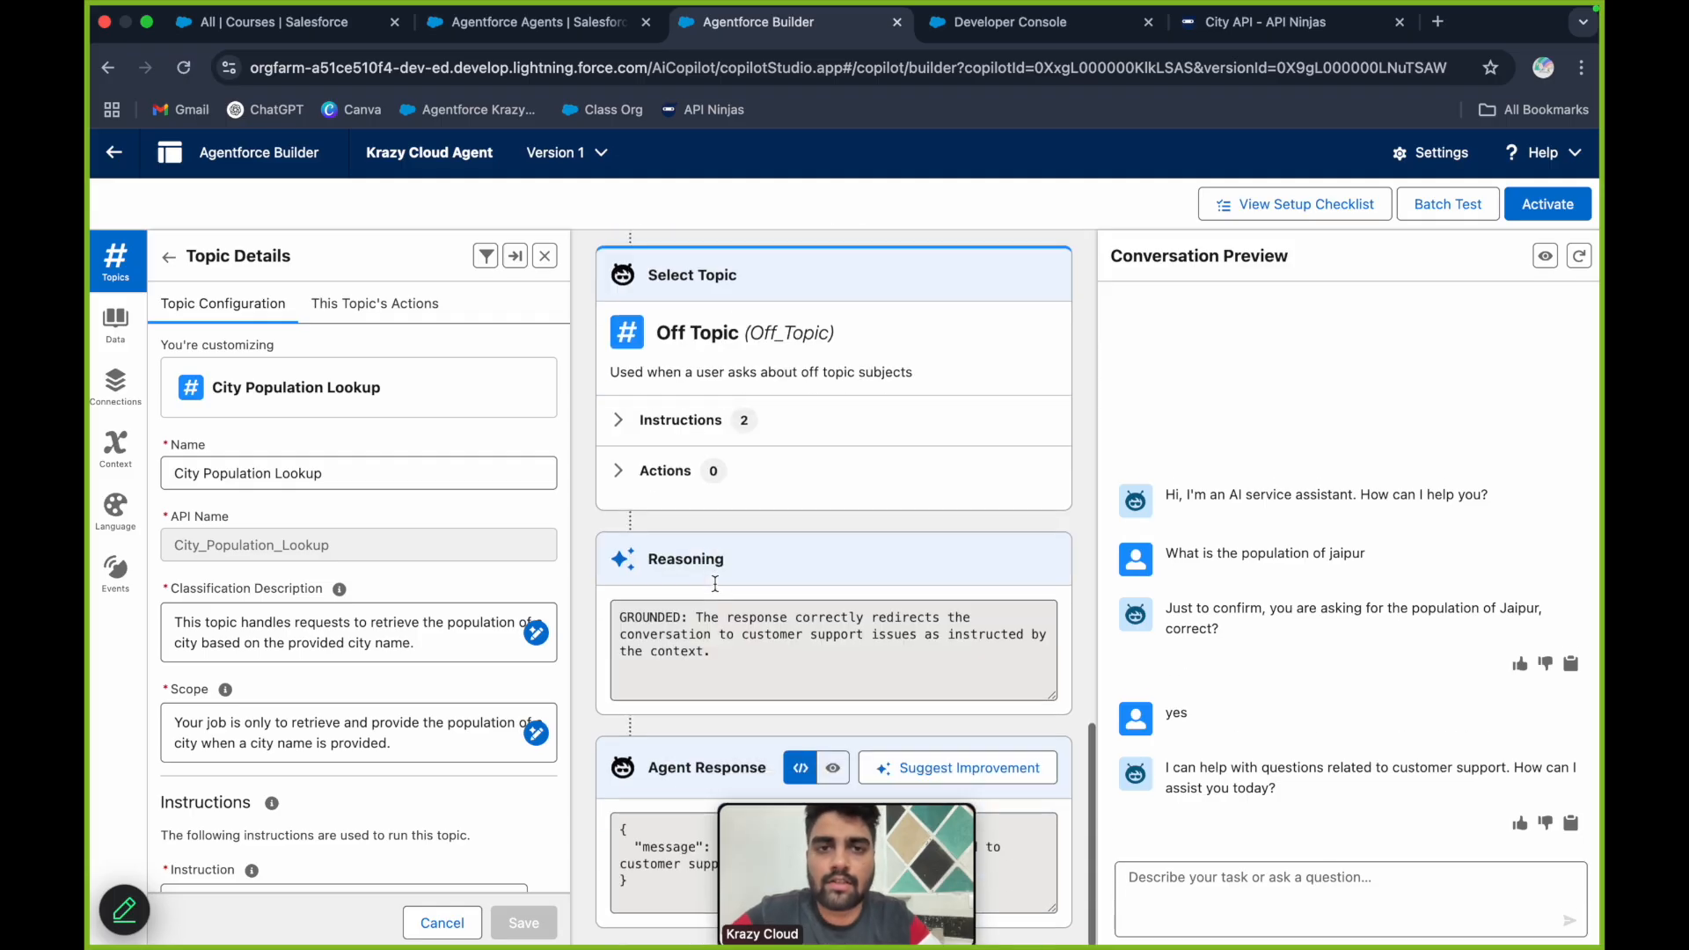
Highlight the CityPopulationService class name in the Developer Console, and return to Agentforce Builder to check the Agent User in the agent's details
{"action": "left_click", "coordinate": [1009, 26]}
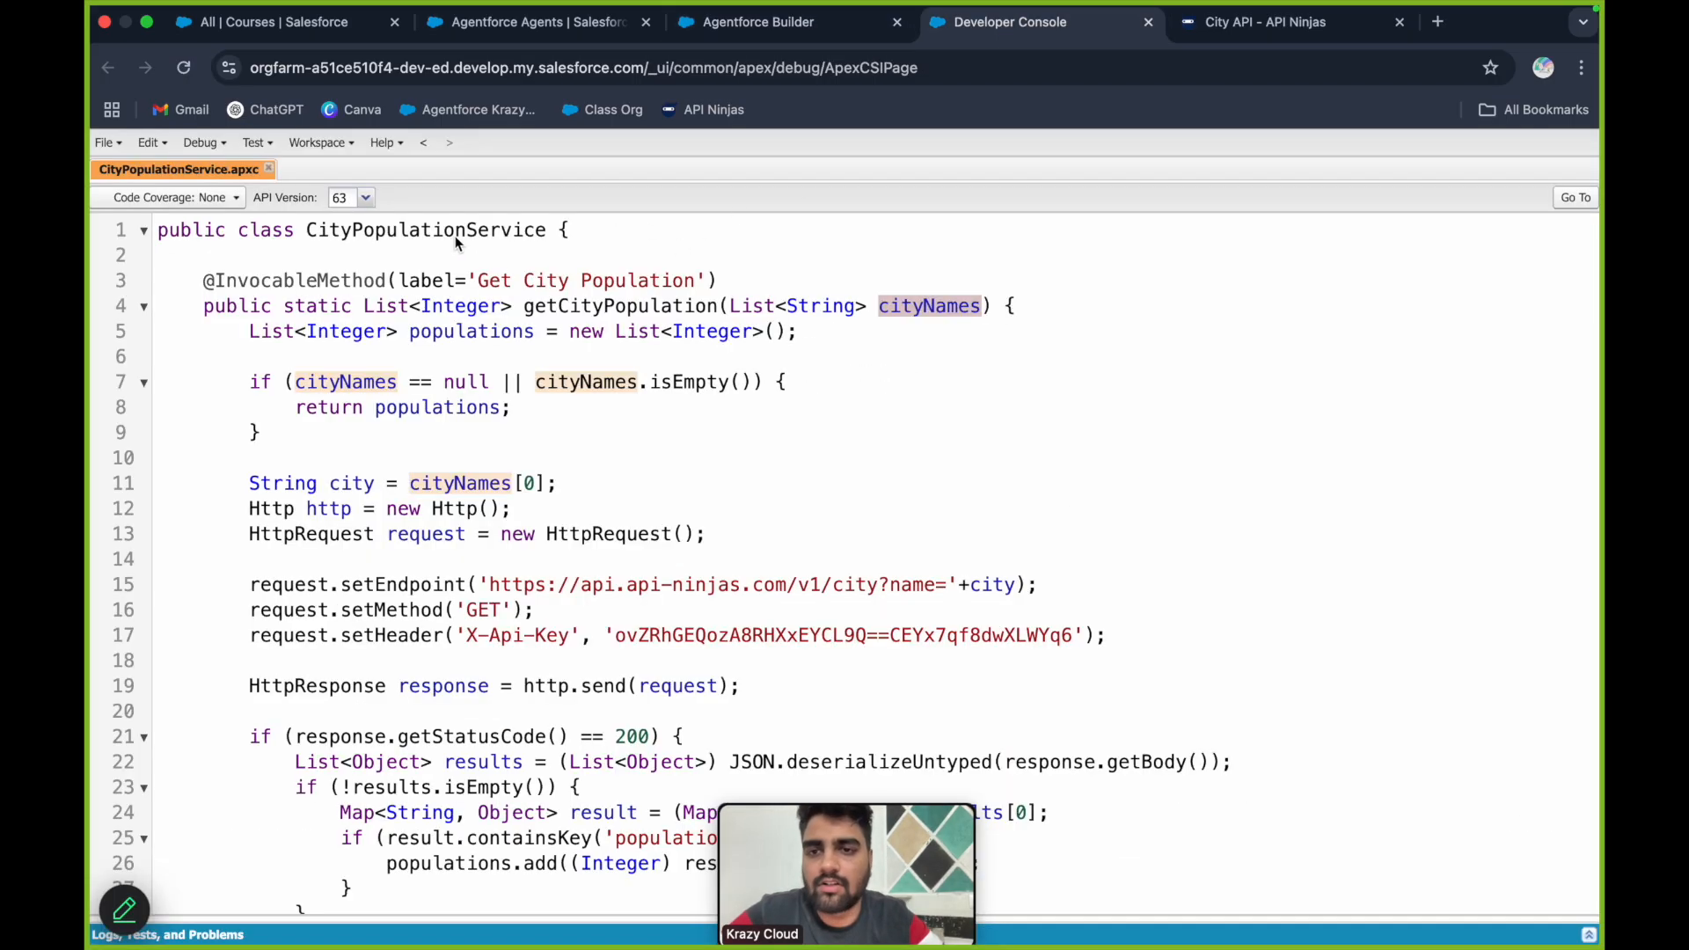
{"action": "left_click", "coordinate": [410, 234]}
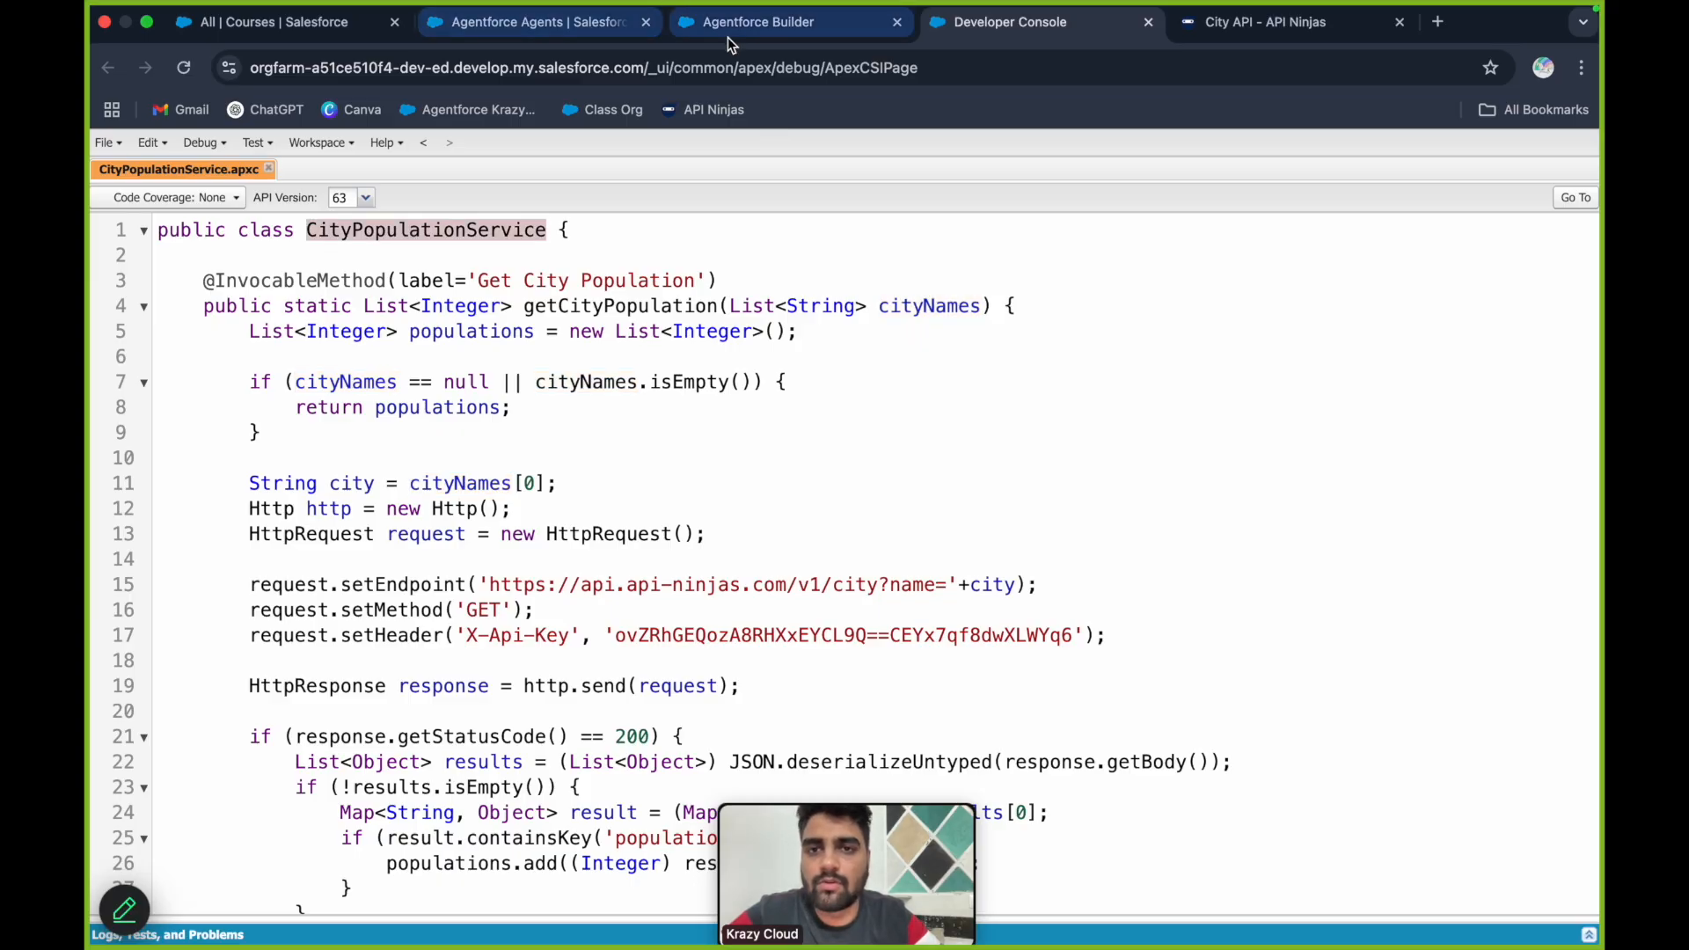
{"action": "left_click", "coordinate": [747, 24]}
{"action": "left_click", "coordinate": [1426, 153]}
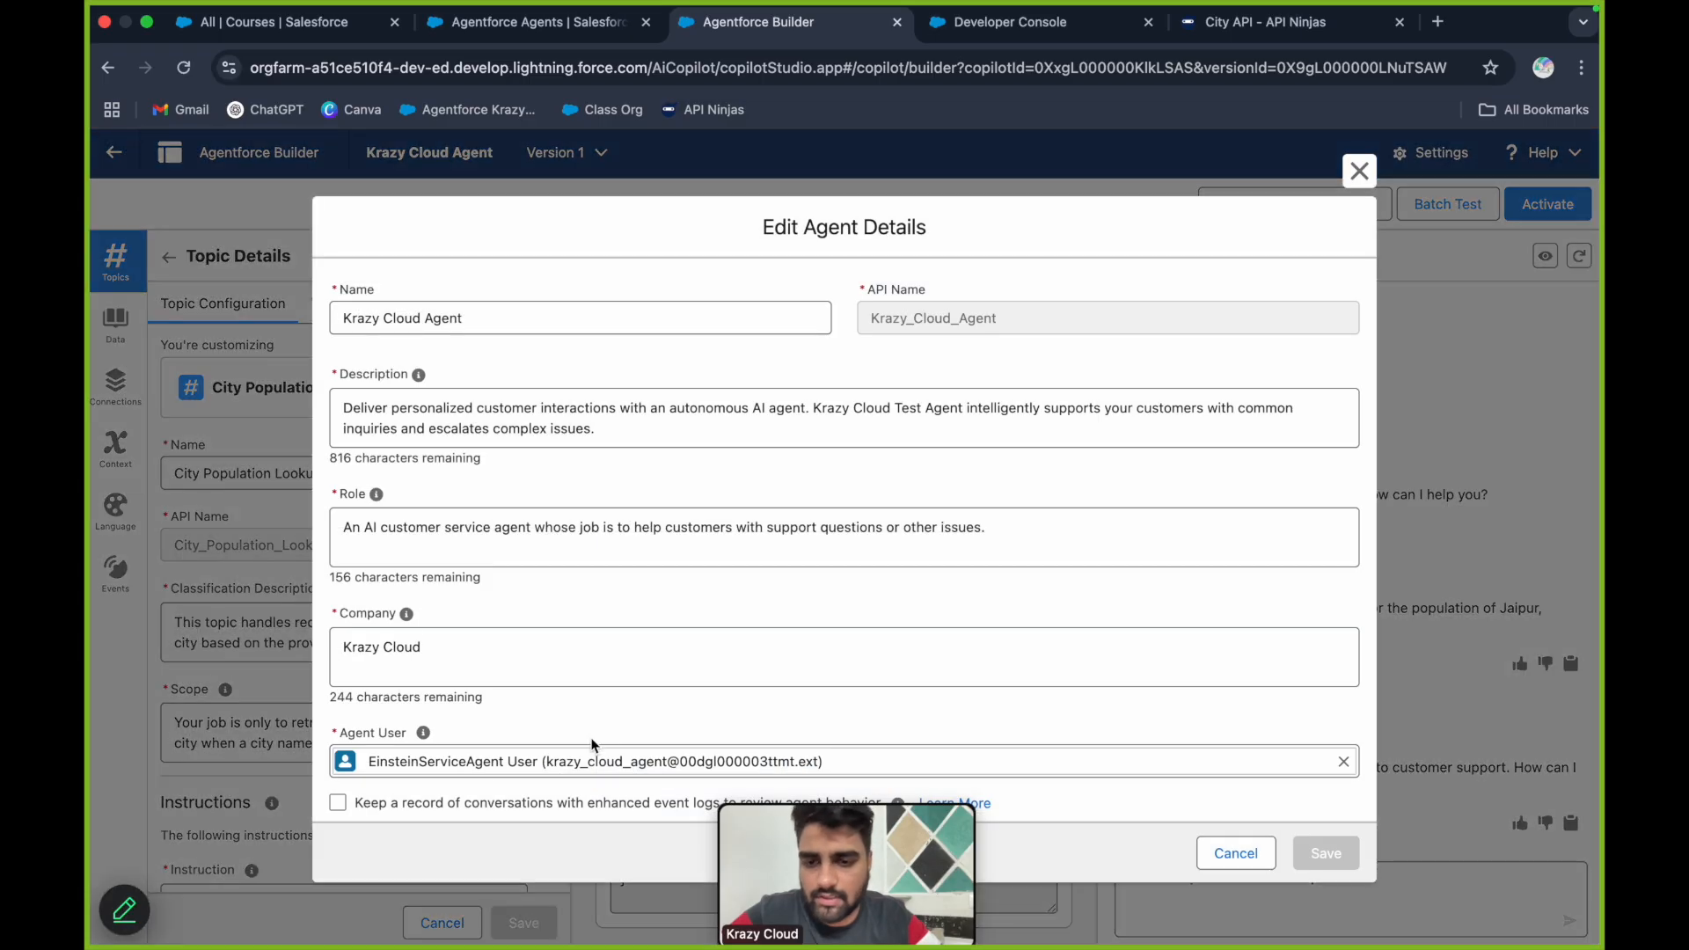
{"action": "left_click", "coordinate": [1360, 173]}
Switch to Salesforce Setup, search for "user", and open the EinsteinServiceAgent User record from Users to view its permission set assignments
{"action": "left_click", "coordinate": [528, 22]}
{"action": "left_click", "coordinate": [216, 259]}
{"action": "type", "text": "user"}
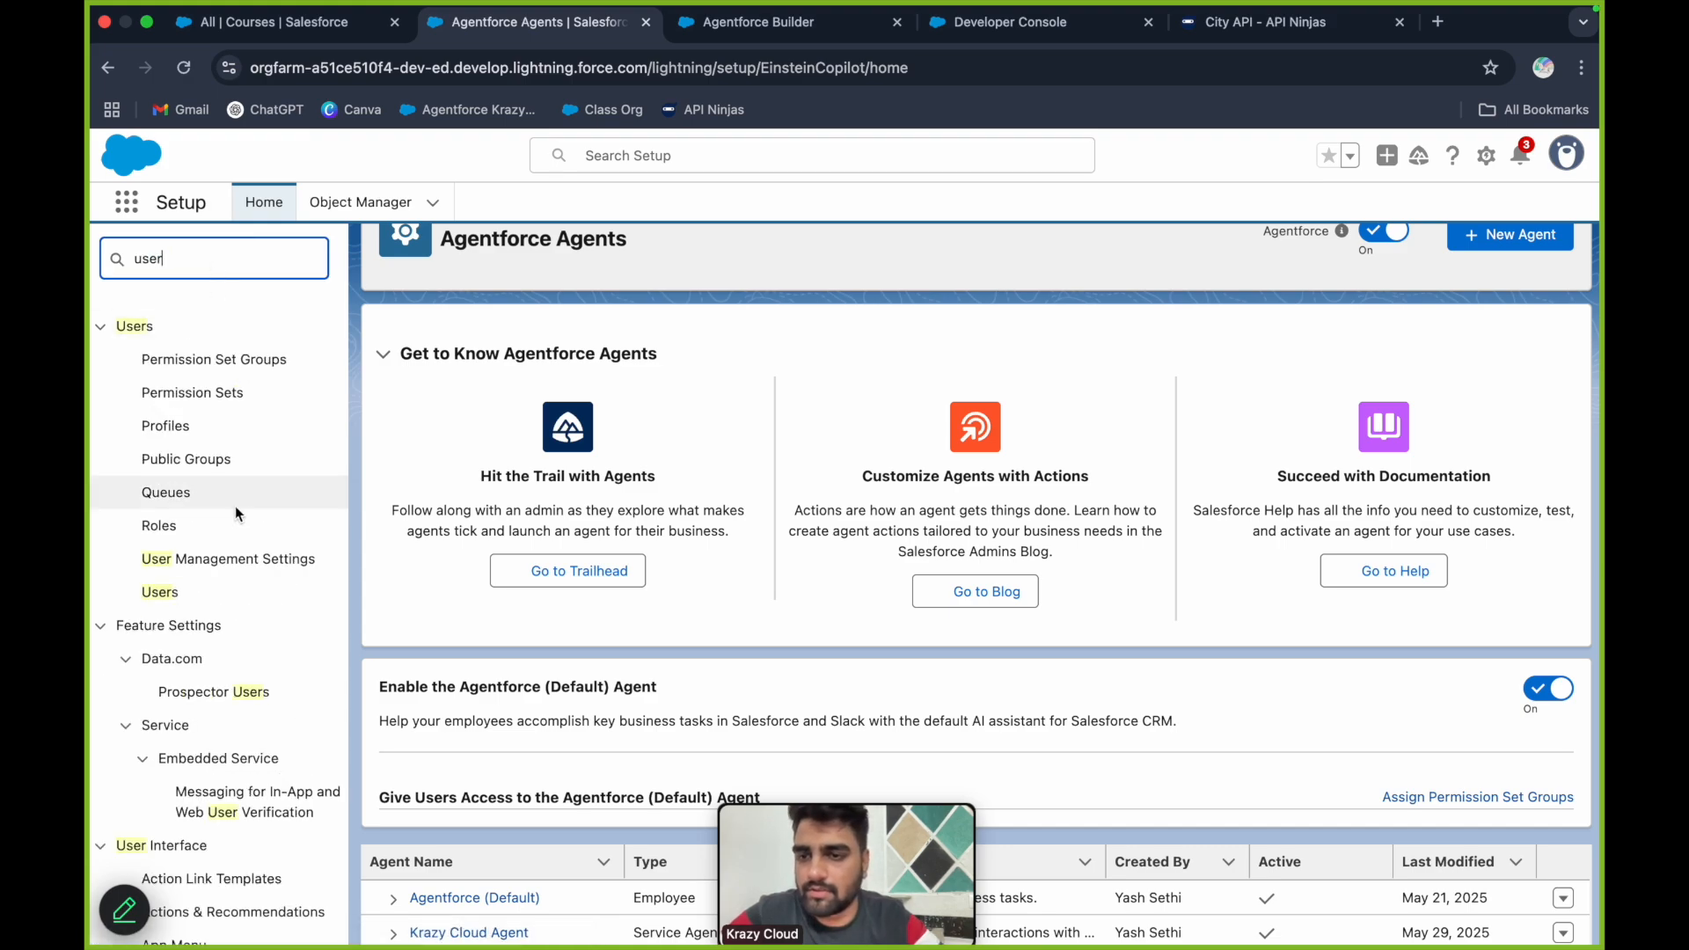
{"action": "left_click", "coordinate": [162, 594]}
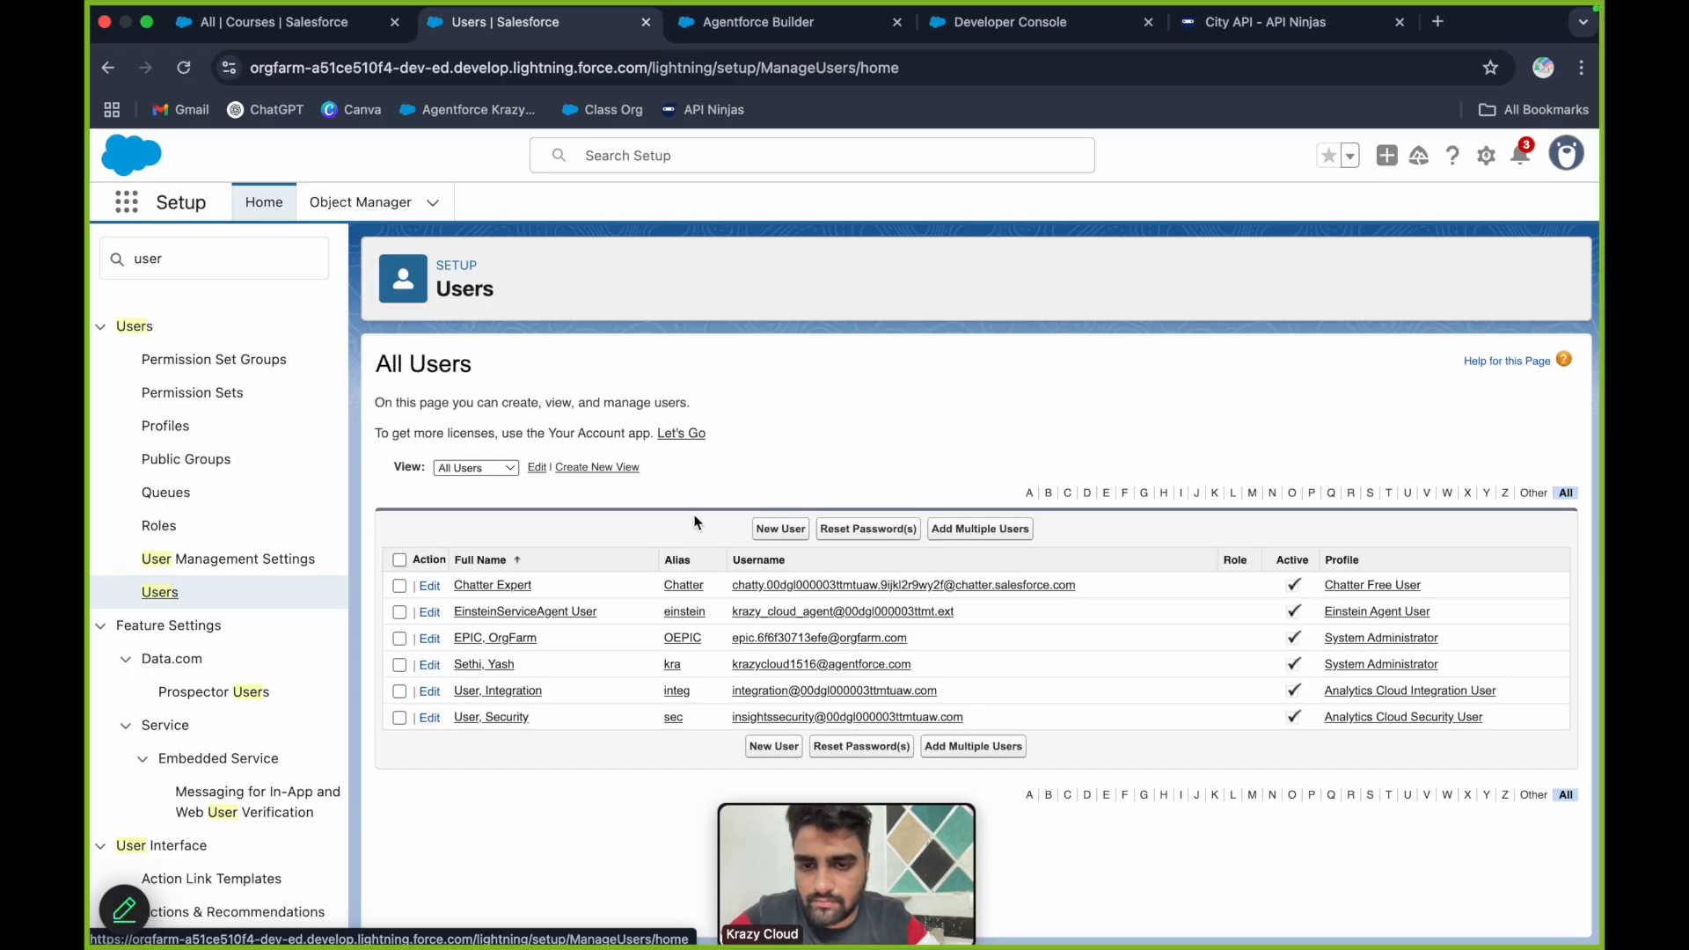
{"action": "left_click", "coordinate": [546, 613]}
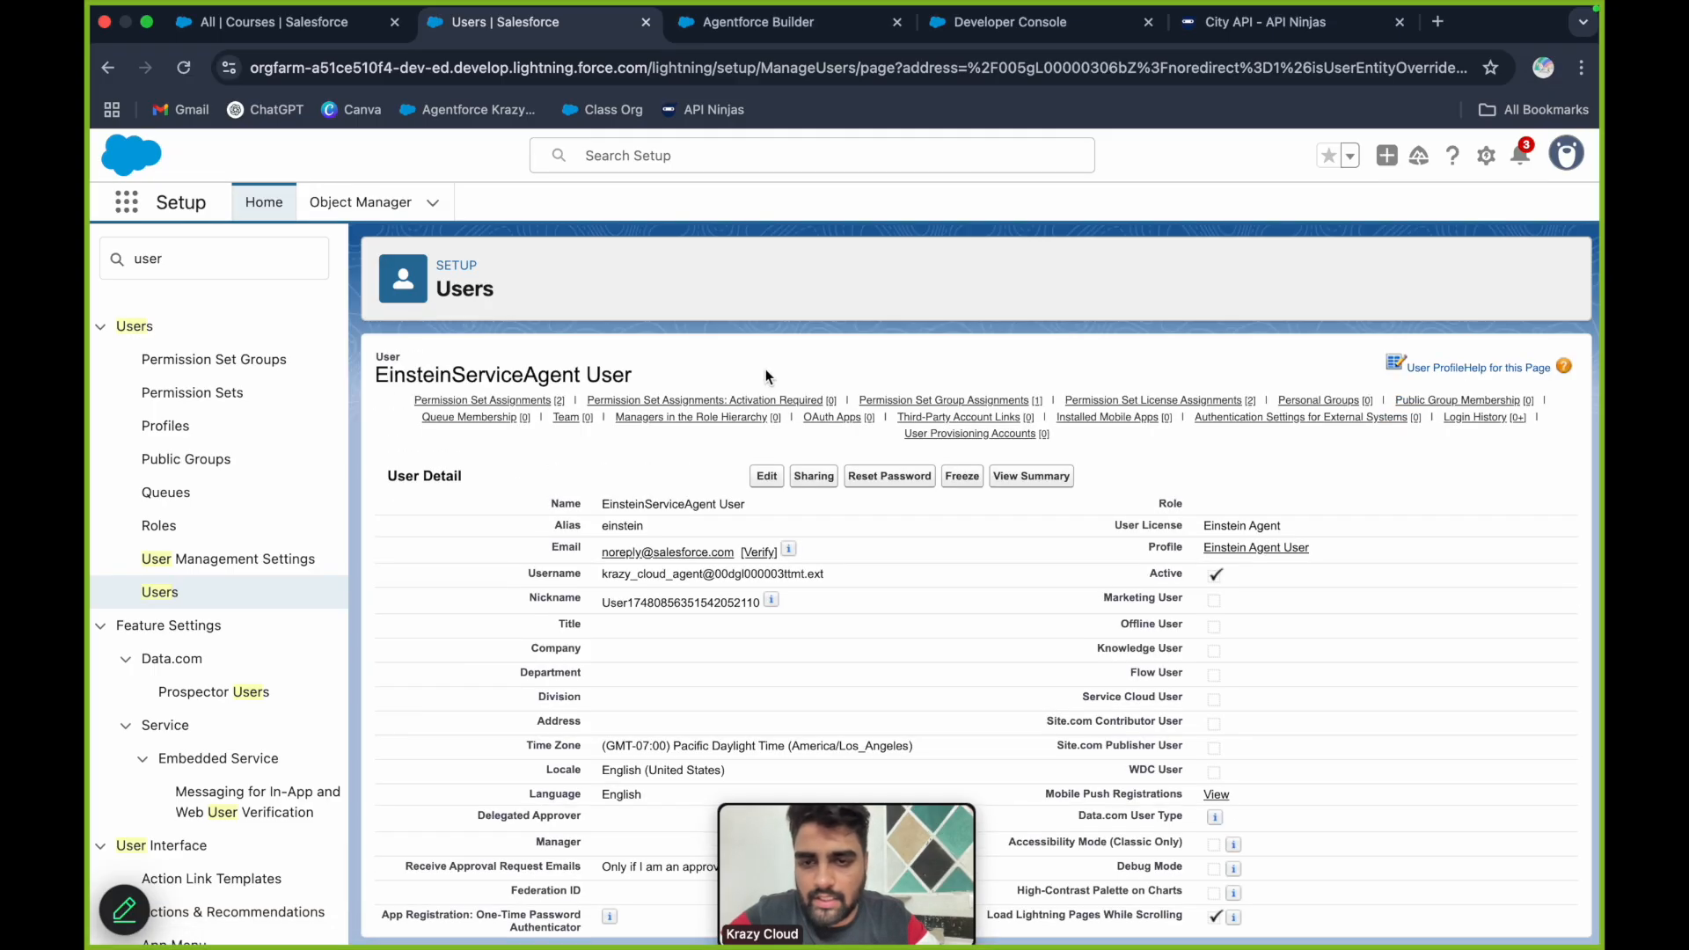
{"action": "mouse_move", "coordinate": [515, 402]}
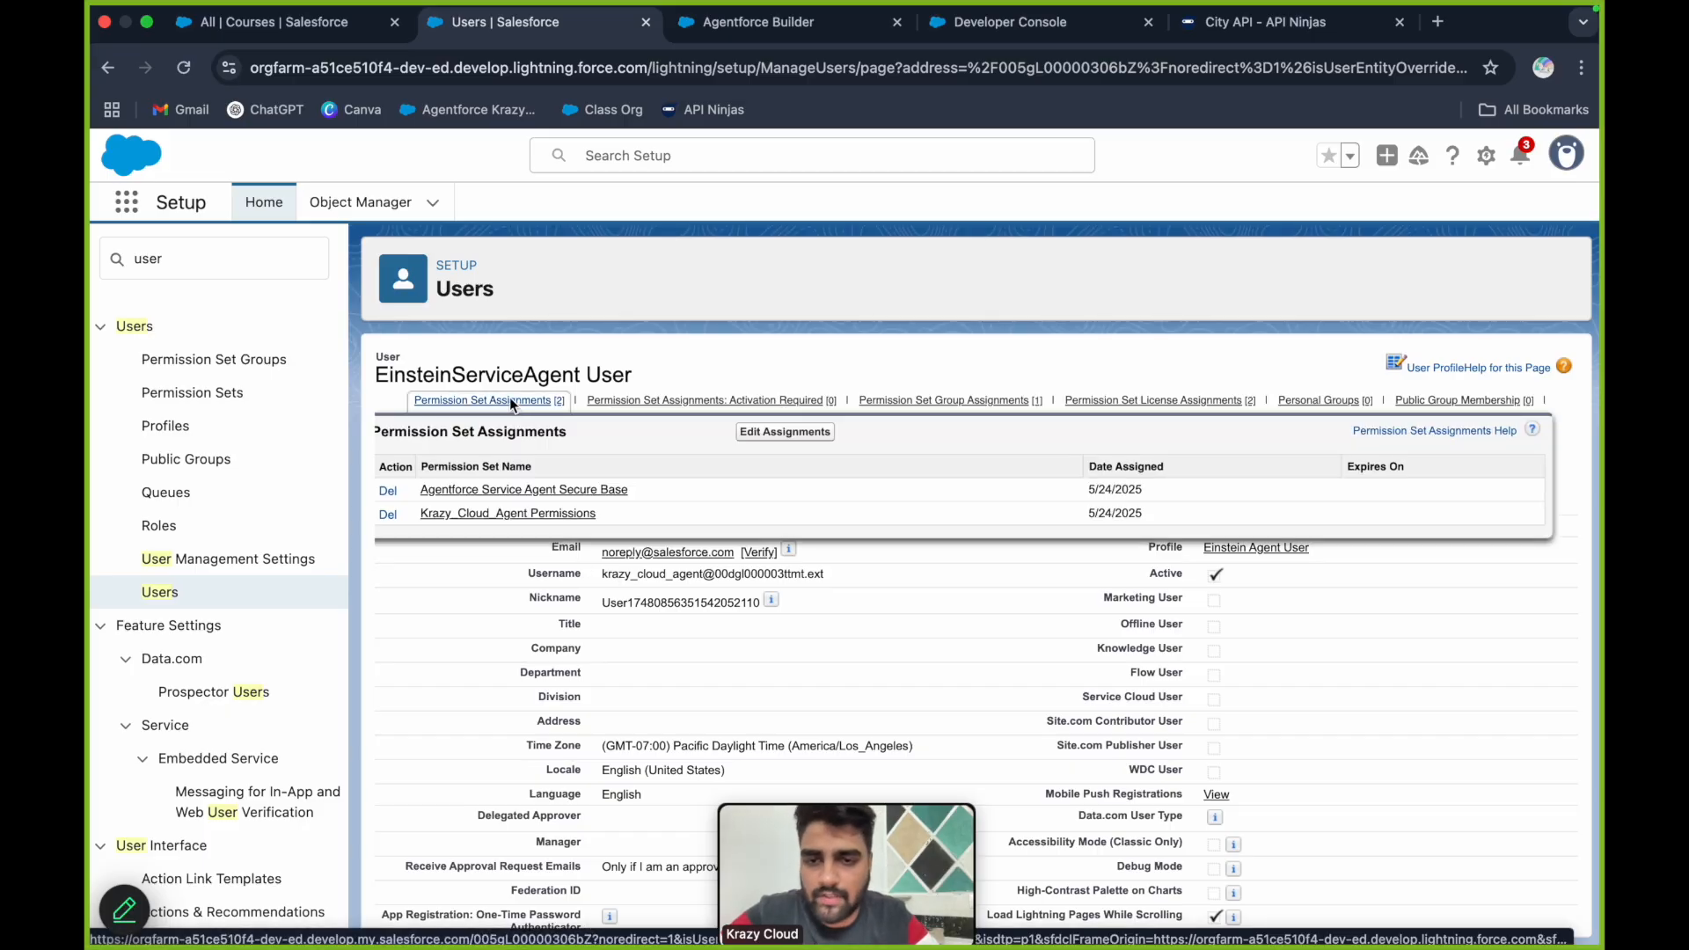
Open the Krazy_Cloud_Agent Permissions permission set from the agent user's assignments and show its Apex Class Access
{"action": "left_click", "coordinate": [519, 516]}
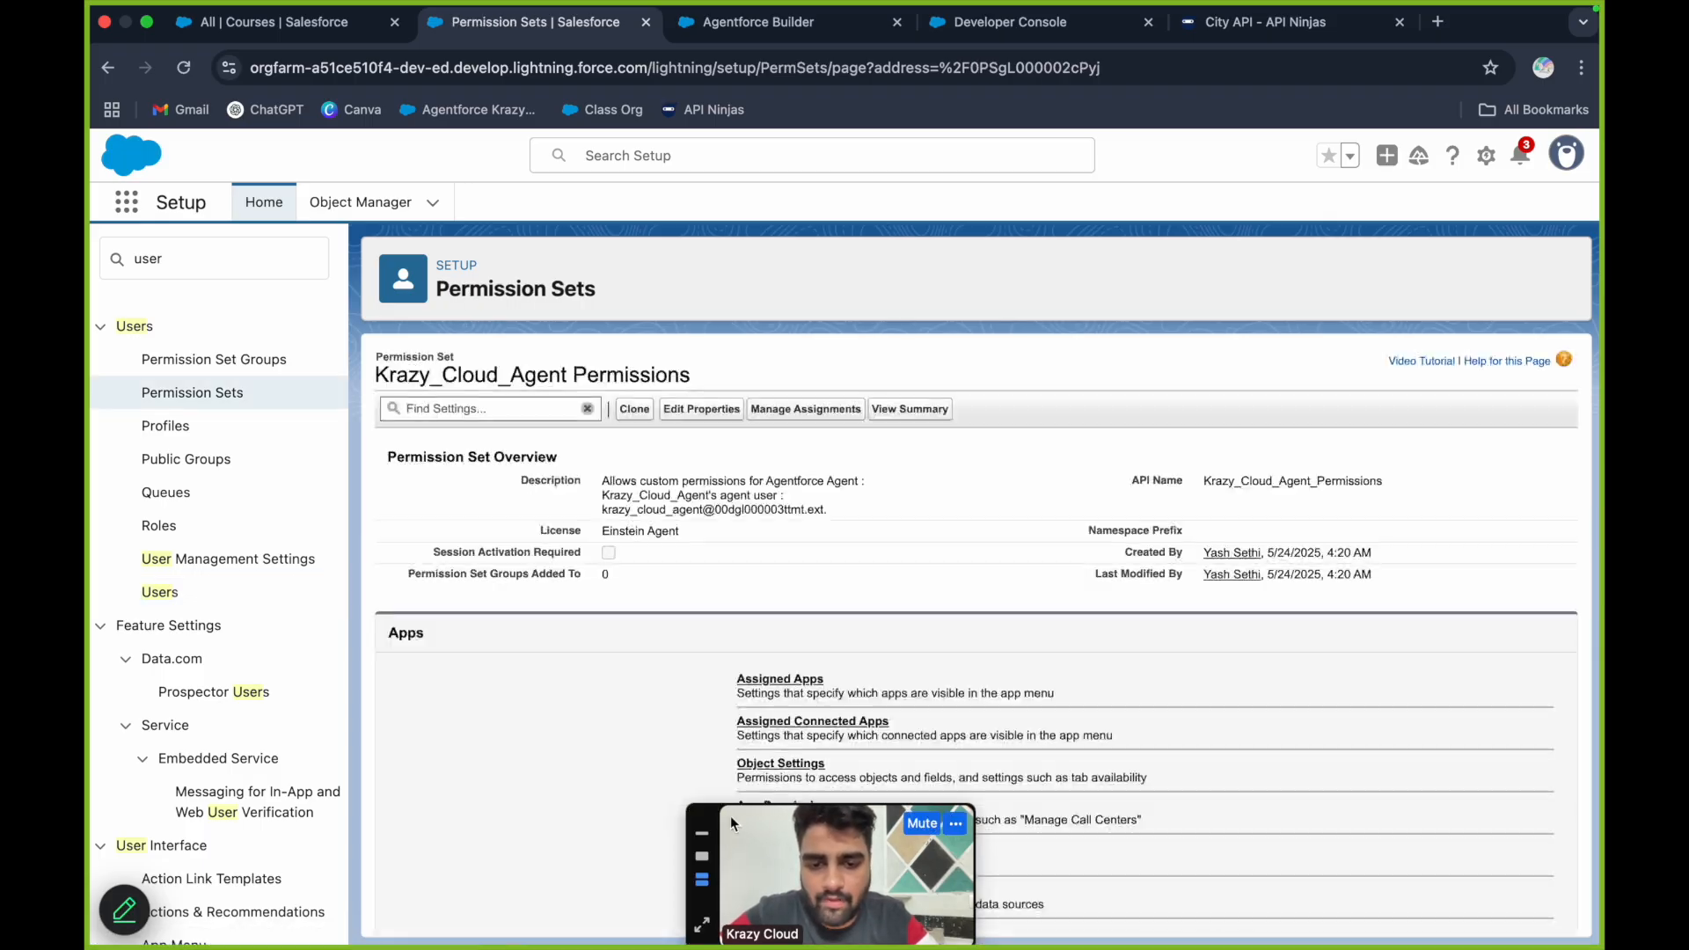
{"action": "left_click_drag", "start_coordinate": [717, 815], "coordinate": [1370, 162]}
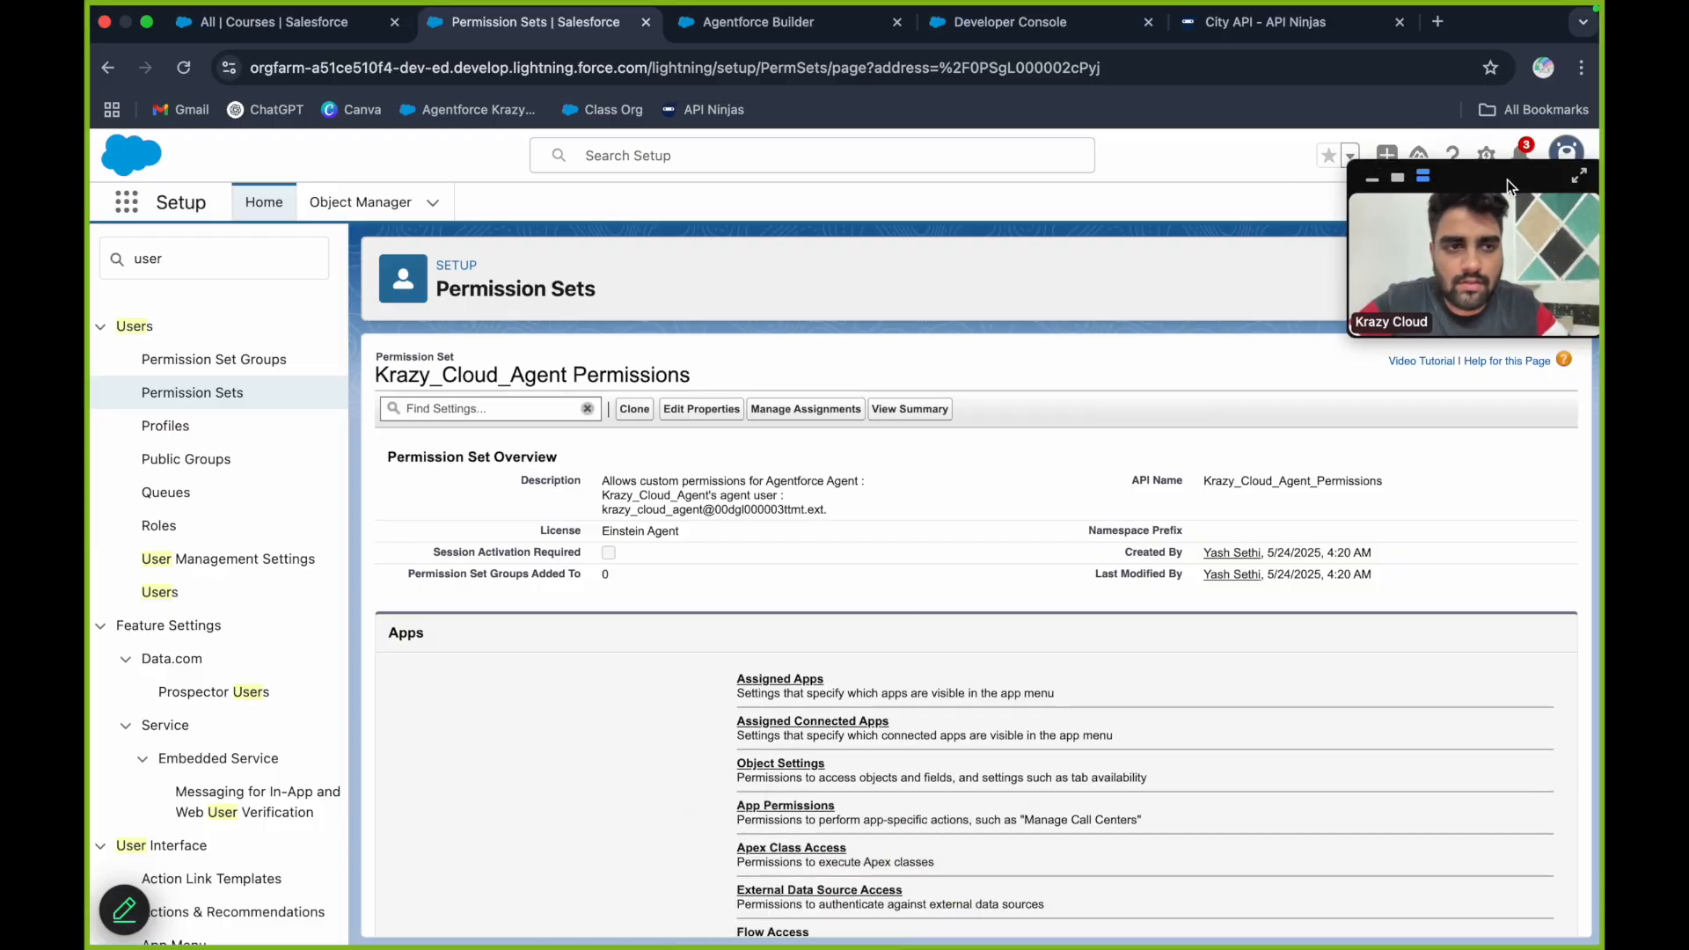
{"action": "scroll", "coordinate": [922, 732], "scroll_direction": "down", "scroll_amount": 5}
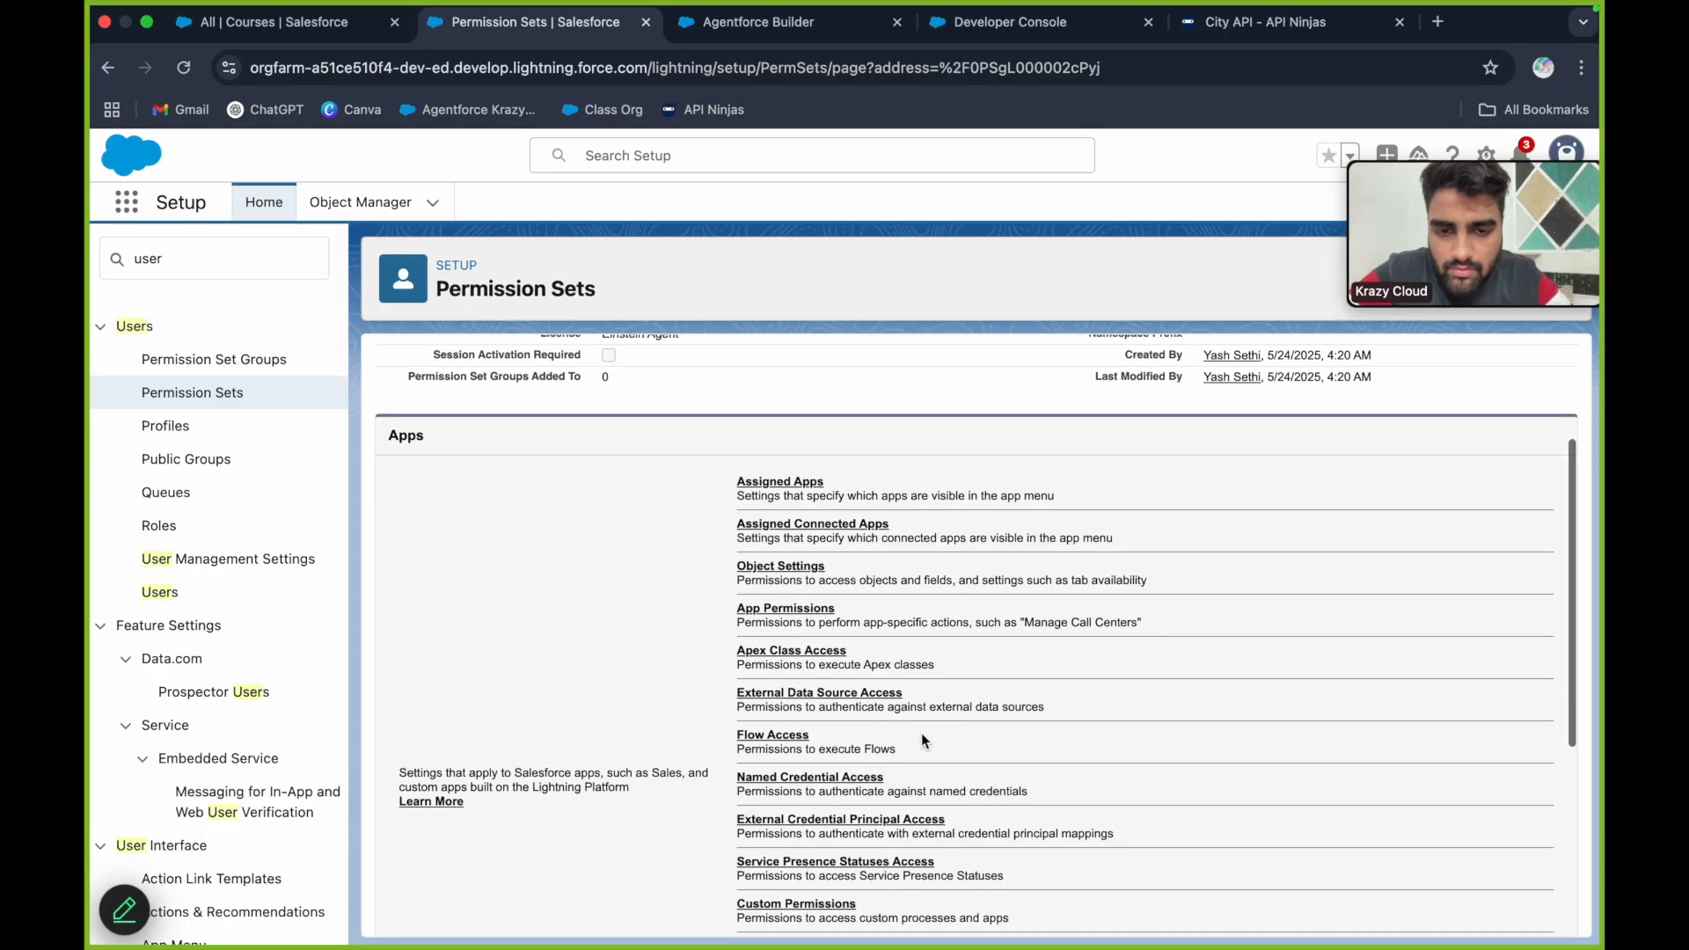
{"action": "left_click", "coordinate": [816, 653]}
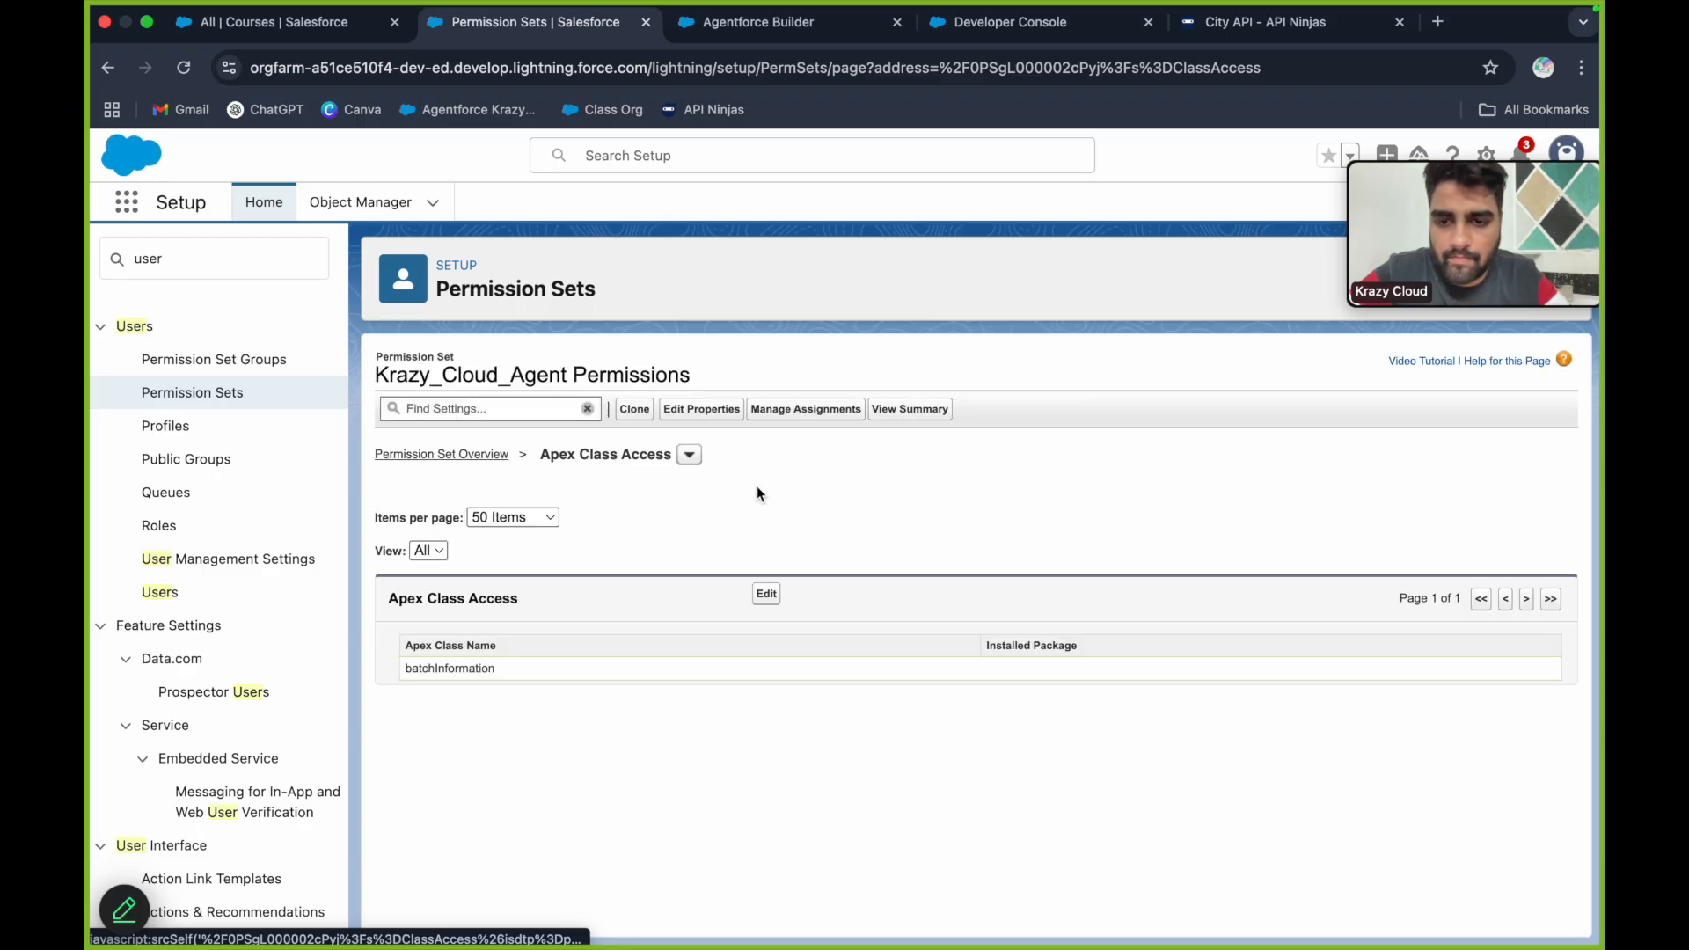
Add CityPopulationService to the permission set's enabled Apex classes and save the Apex class access
{"action": "left_click", "coordinate": [766, 595]}
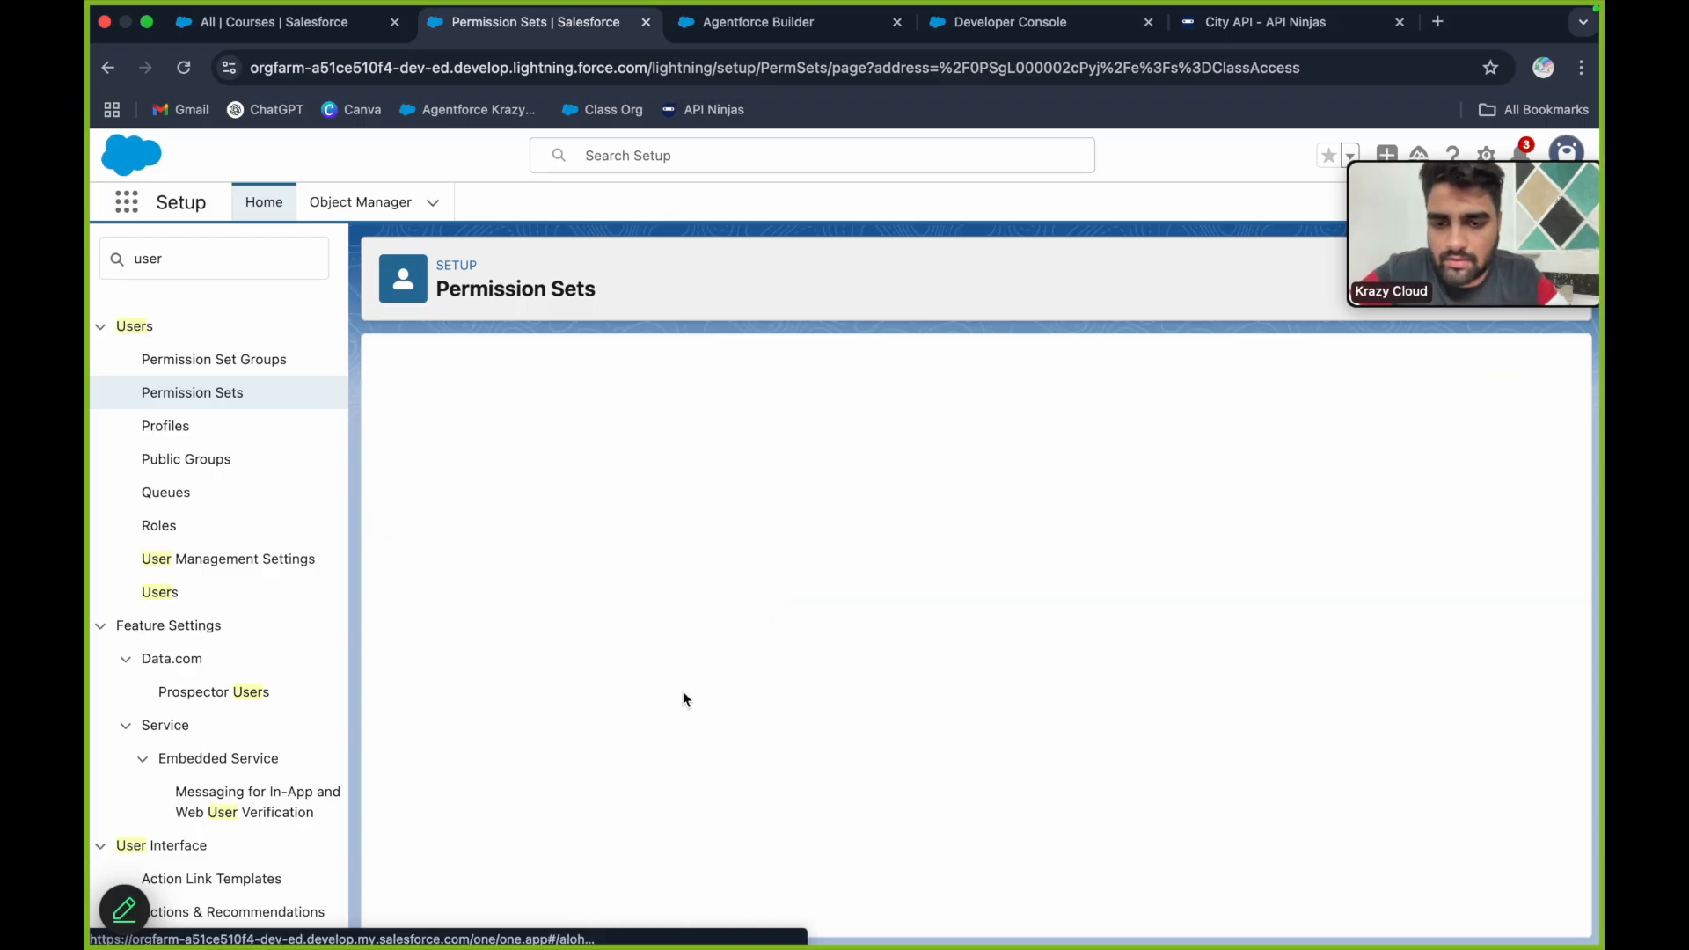
{"action": "scroll", "coordinate": [682, 691], "scroll_direction": "down", "scroll_amount": 3}
{"action": "scroll", "coordinate": [683, 700], "scroll_direction": "down", "scroll_amount": 2}
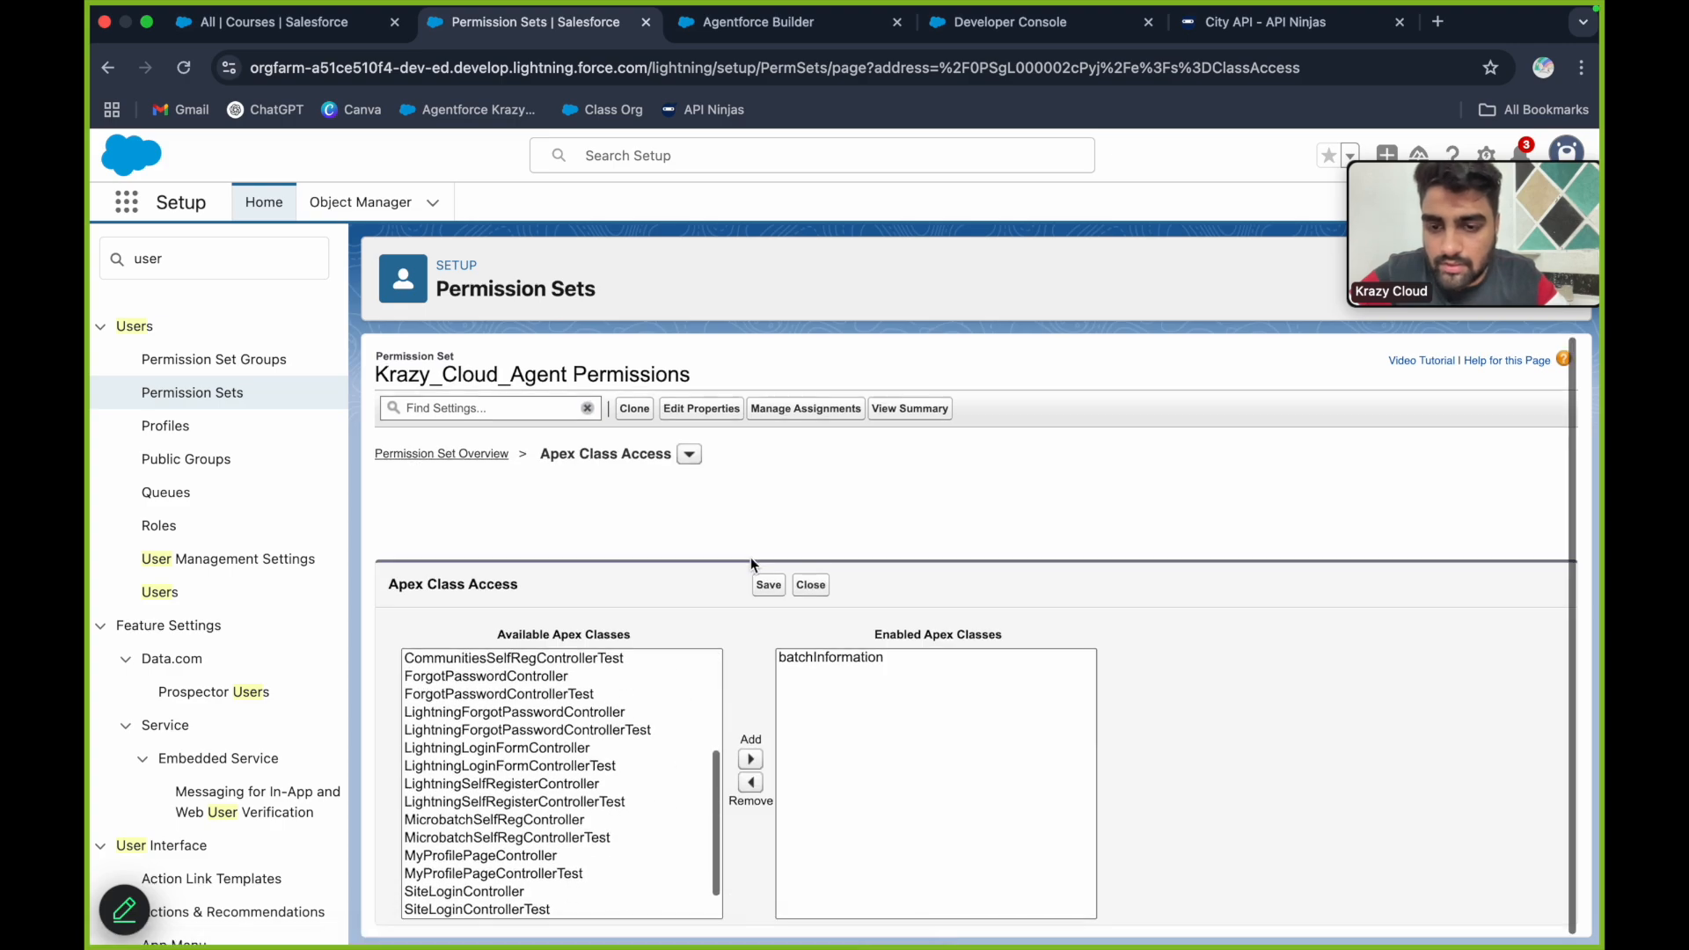
{"action": "scroll", "coordinate": [552, 794], "scroll_direction": "up", "scroll_amount": 5}
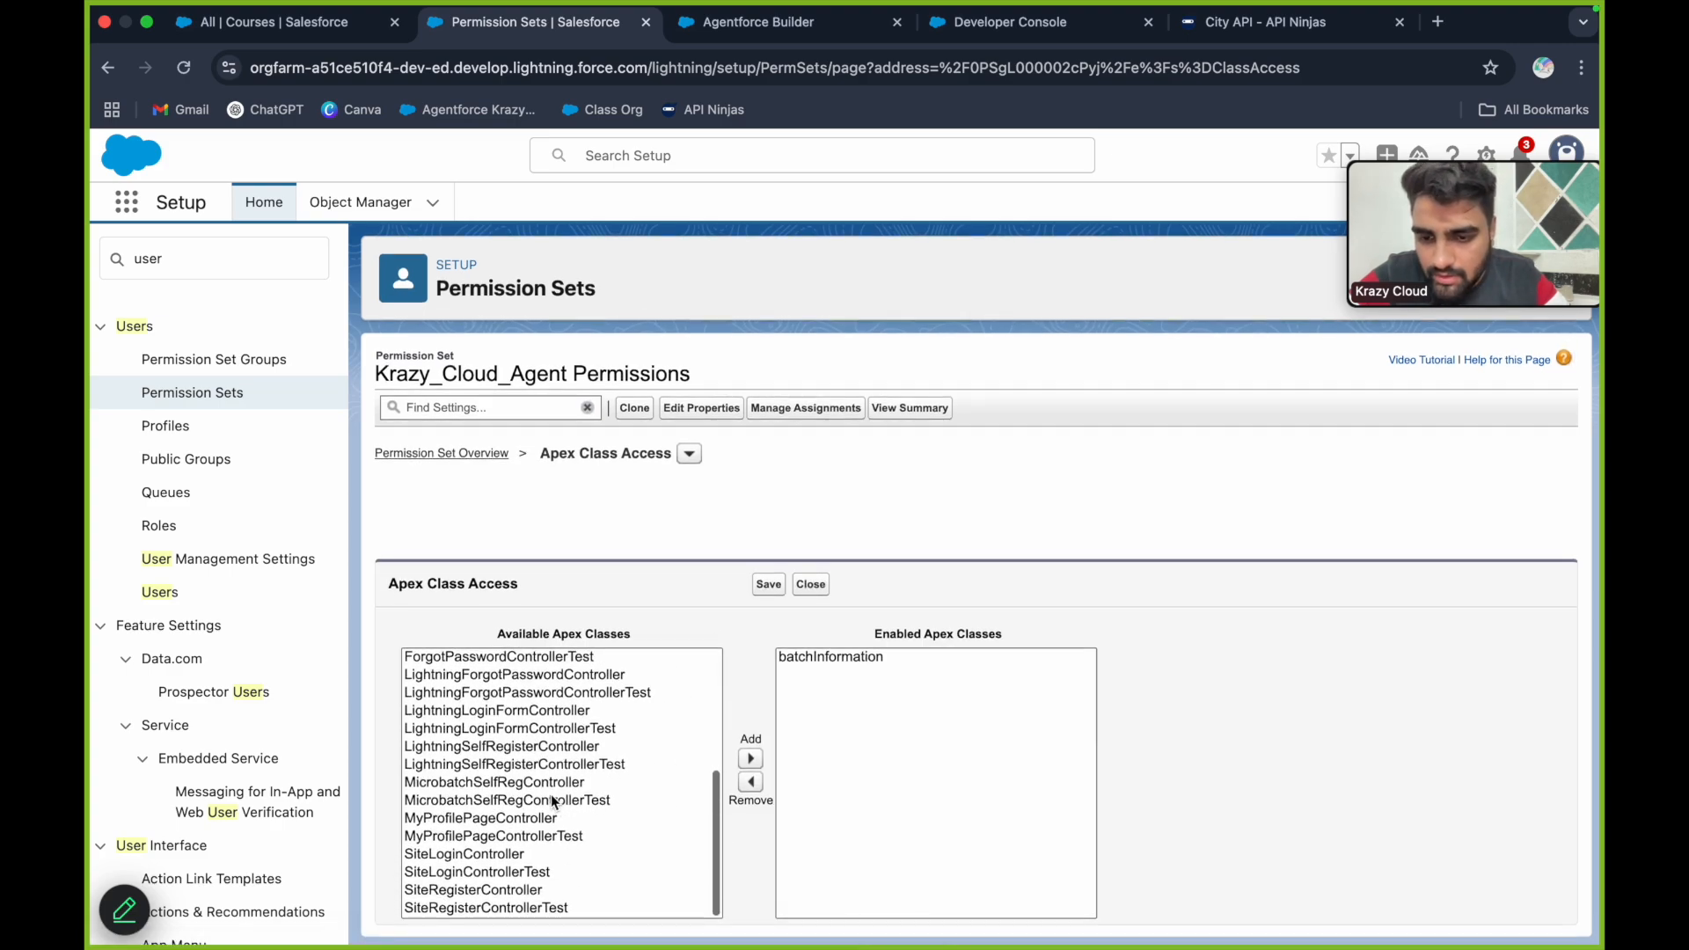
{"action": "left_click", "coordinate": [511, 694]}
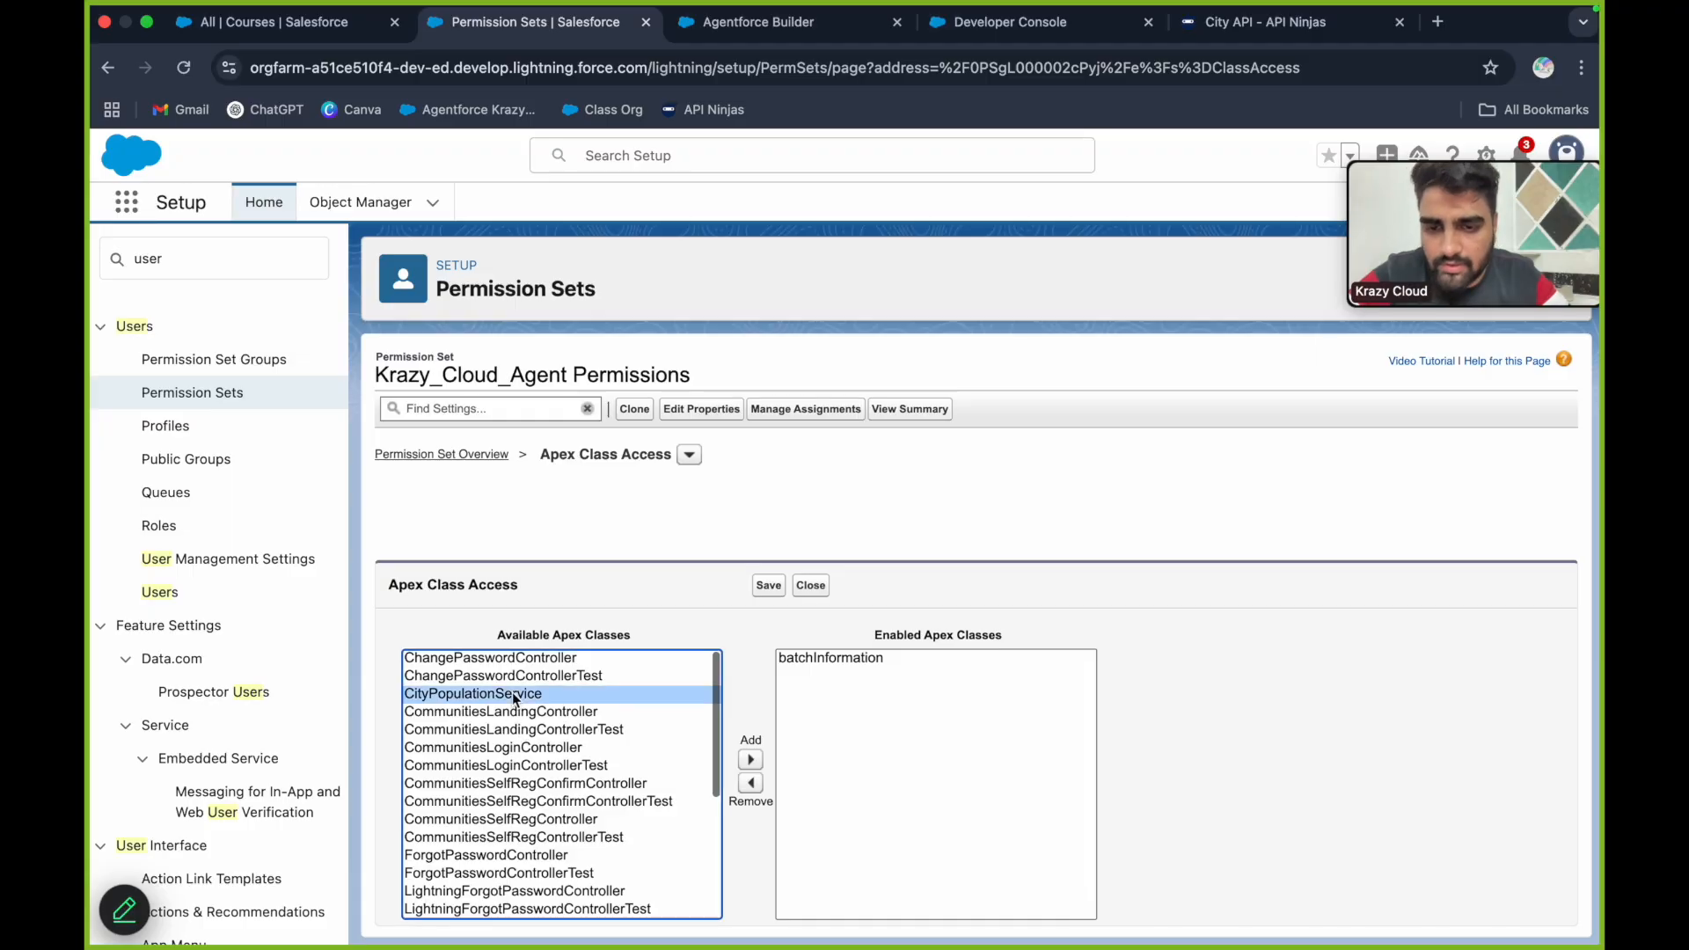
{"action": "left_click", "coordinate": [751, 760]}
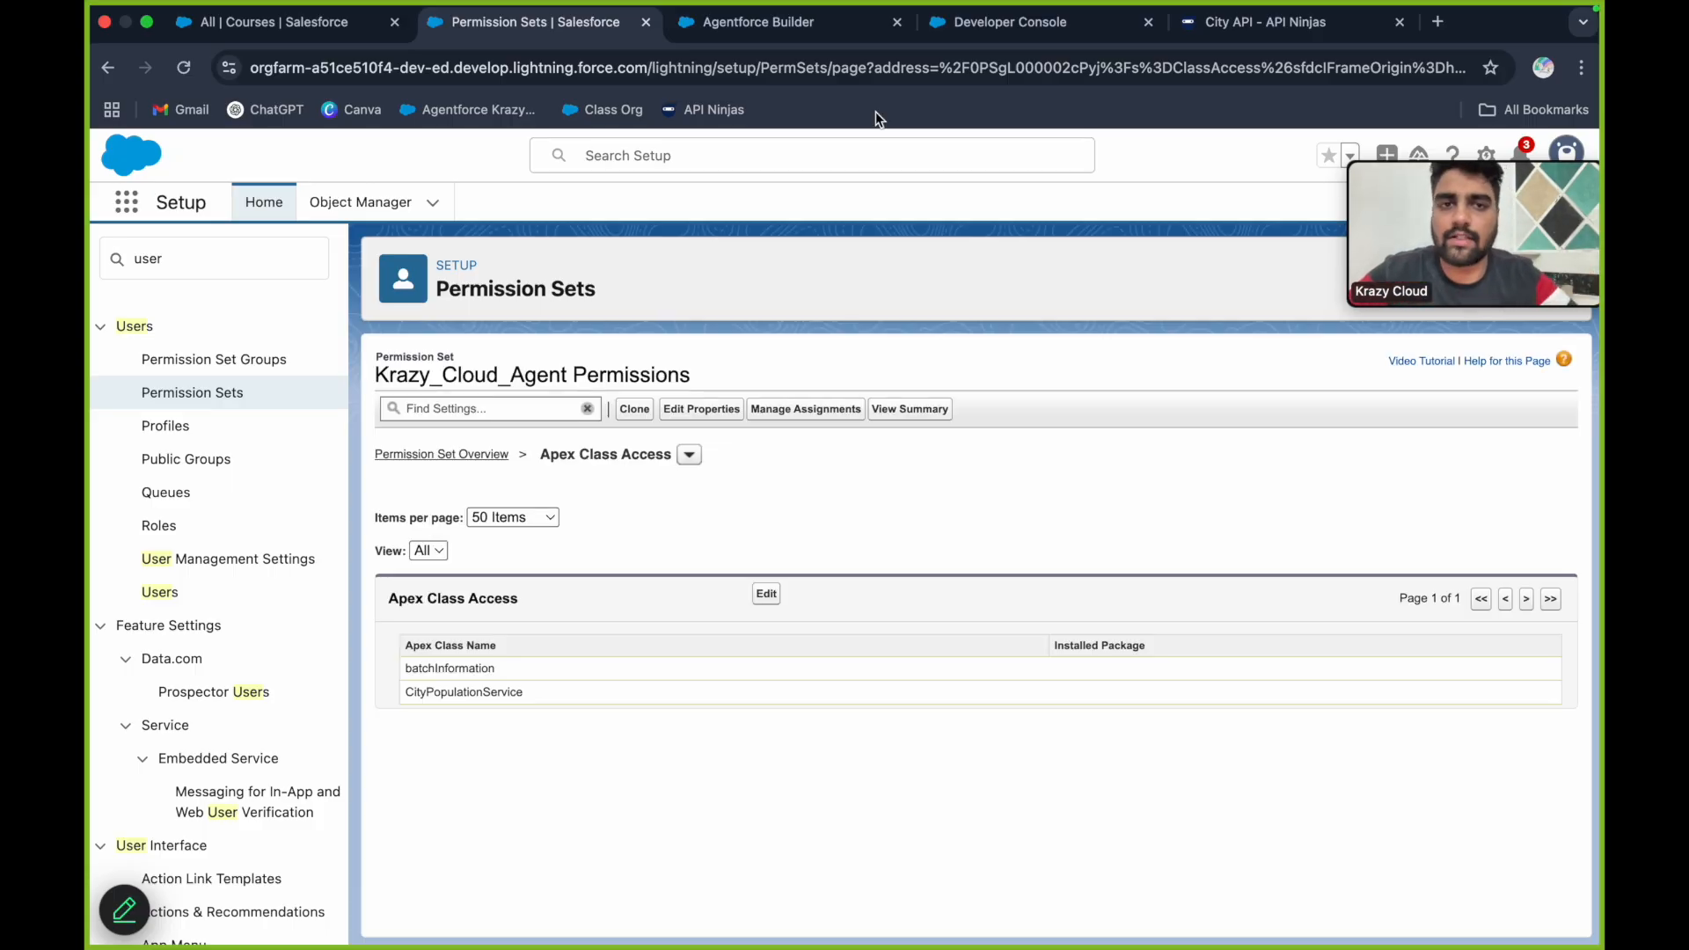
Switch back to Agentforce Builder, restart the conversation preview and greet the agent with "Hi"
{"action": "left_click", "coordinate": [831, 32]}
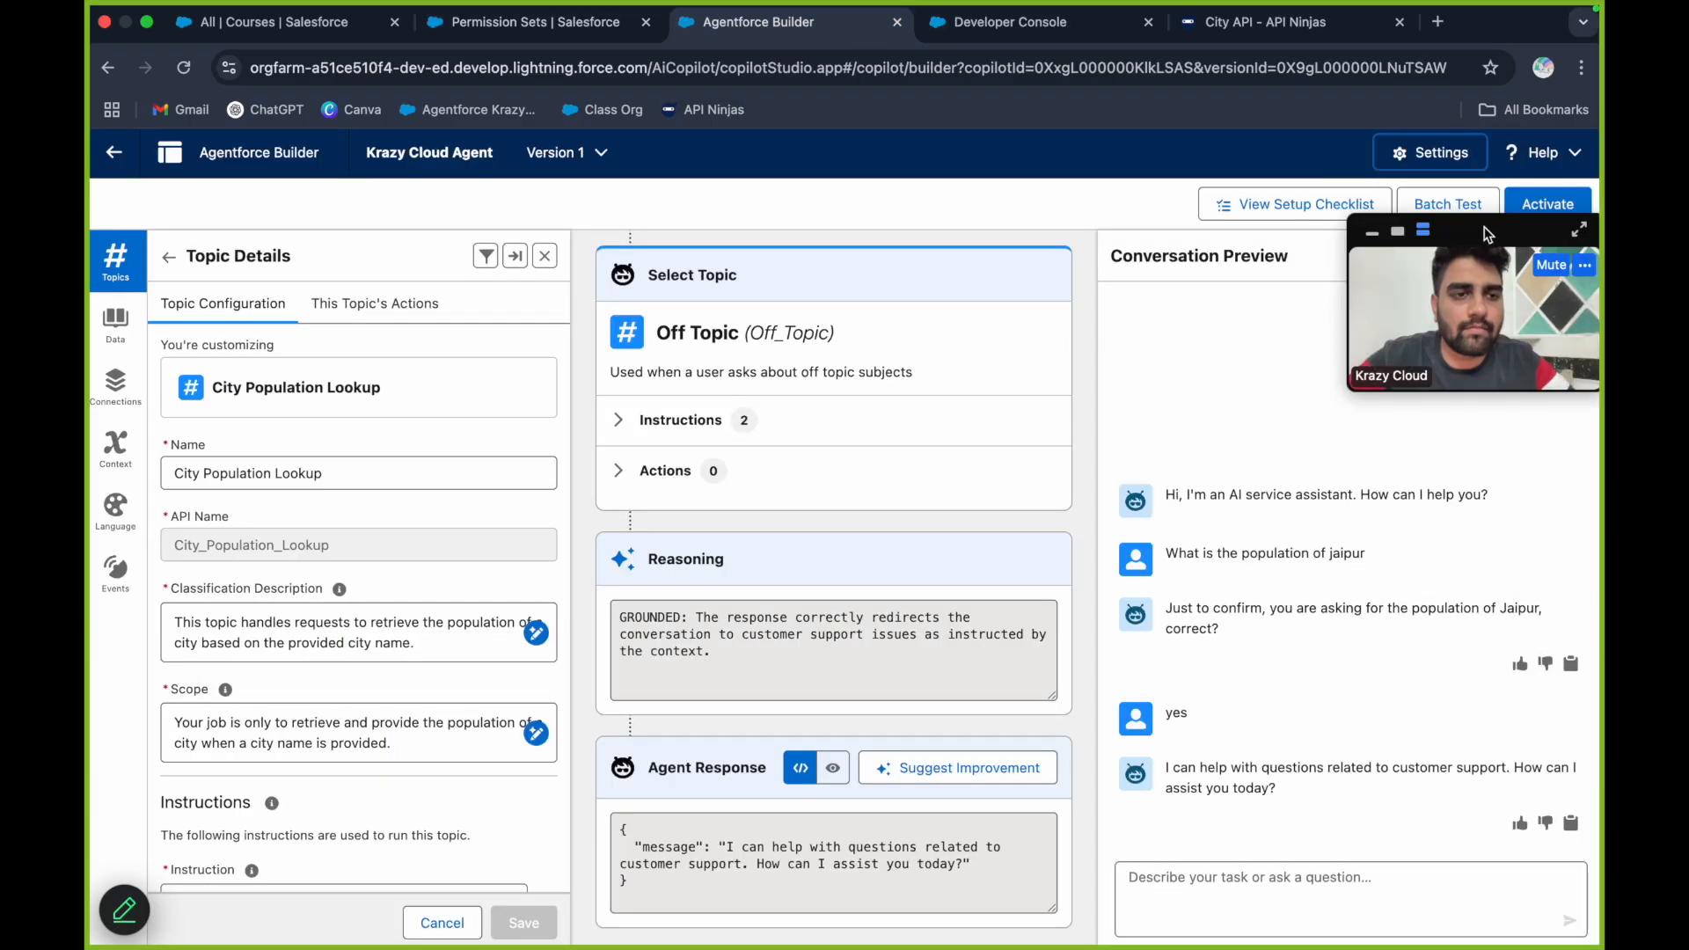
{"action": "left_click_drag", "start_coordinate": [1487, 233], "coordinate": [1001, 239]}
{"action": "left_click", "coordinate": [1579, 255]}
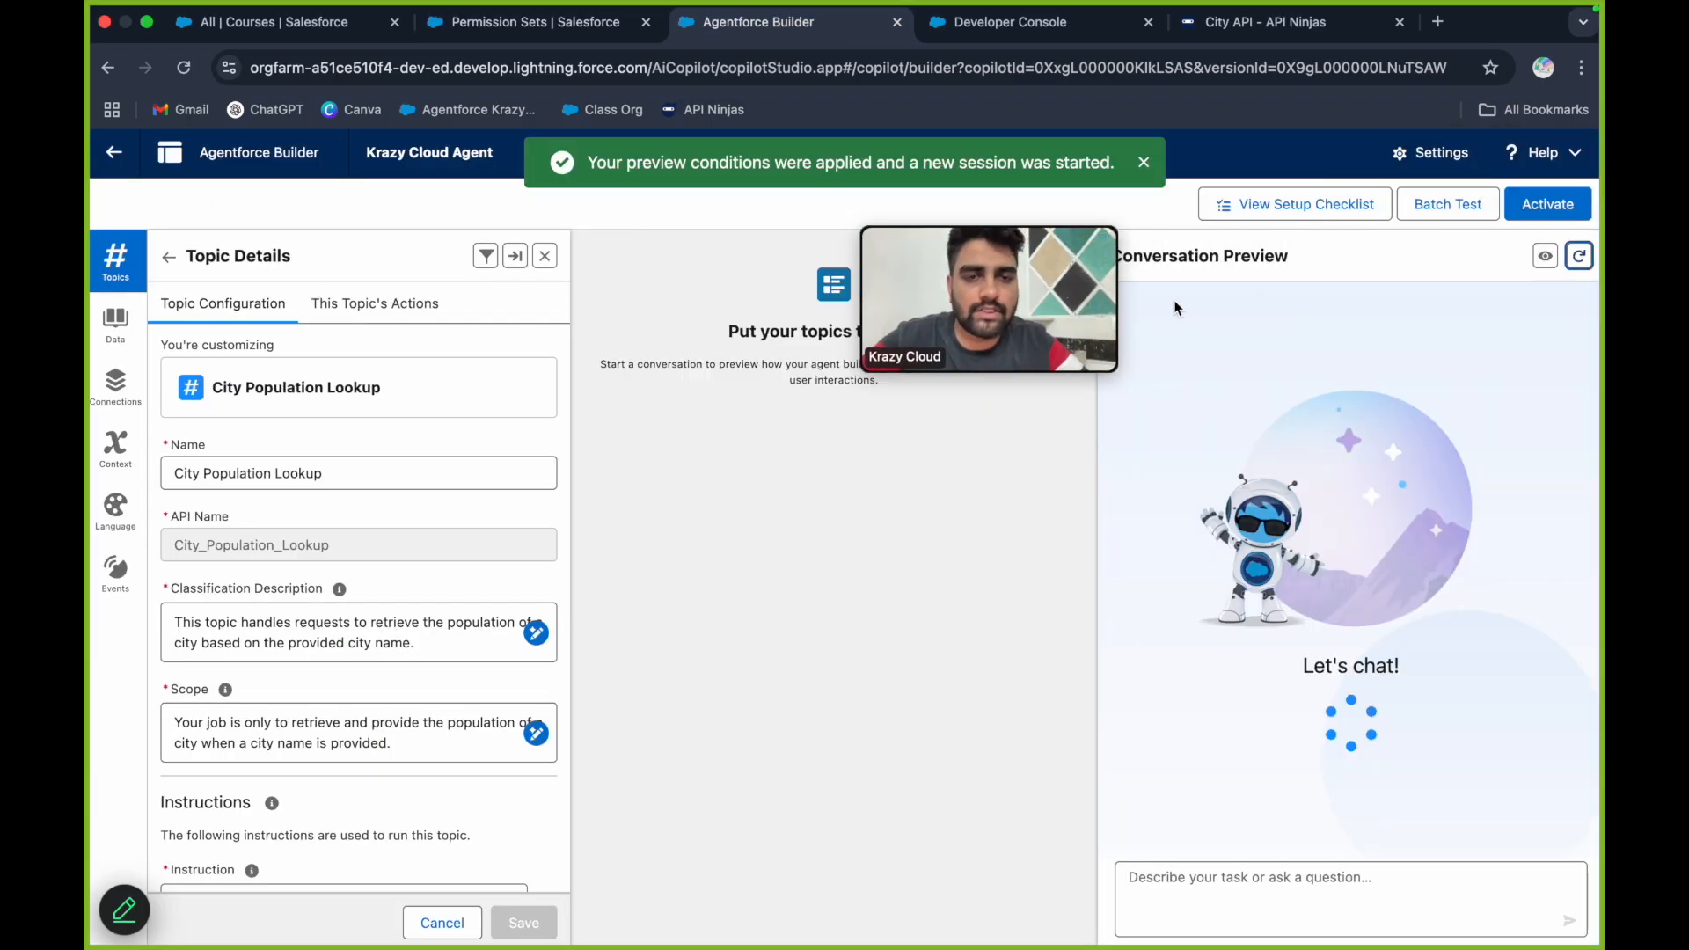
{"action": "left_click_drag", "start_coordinate": [979, 249], "coordinate": [874, 156]}
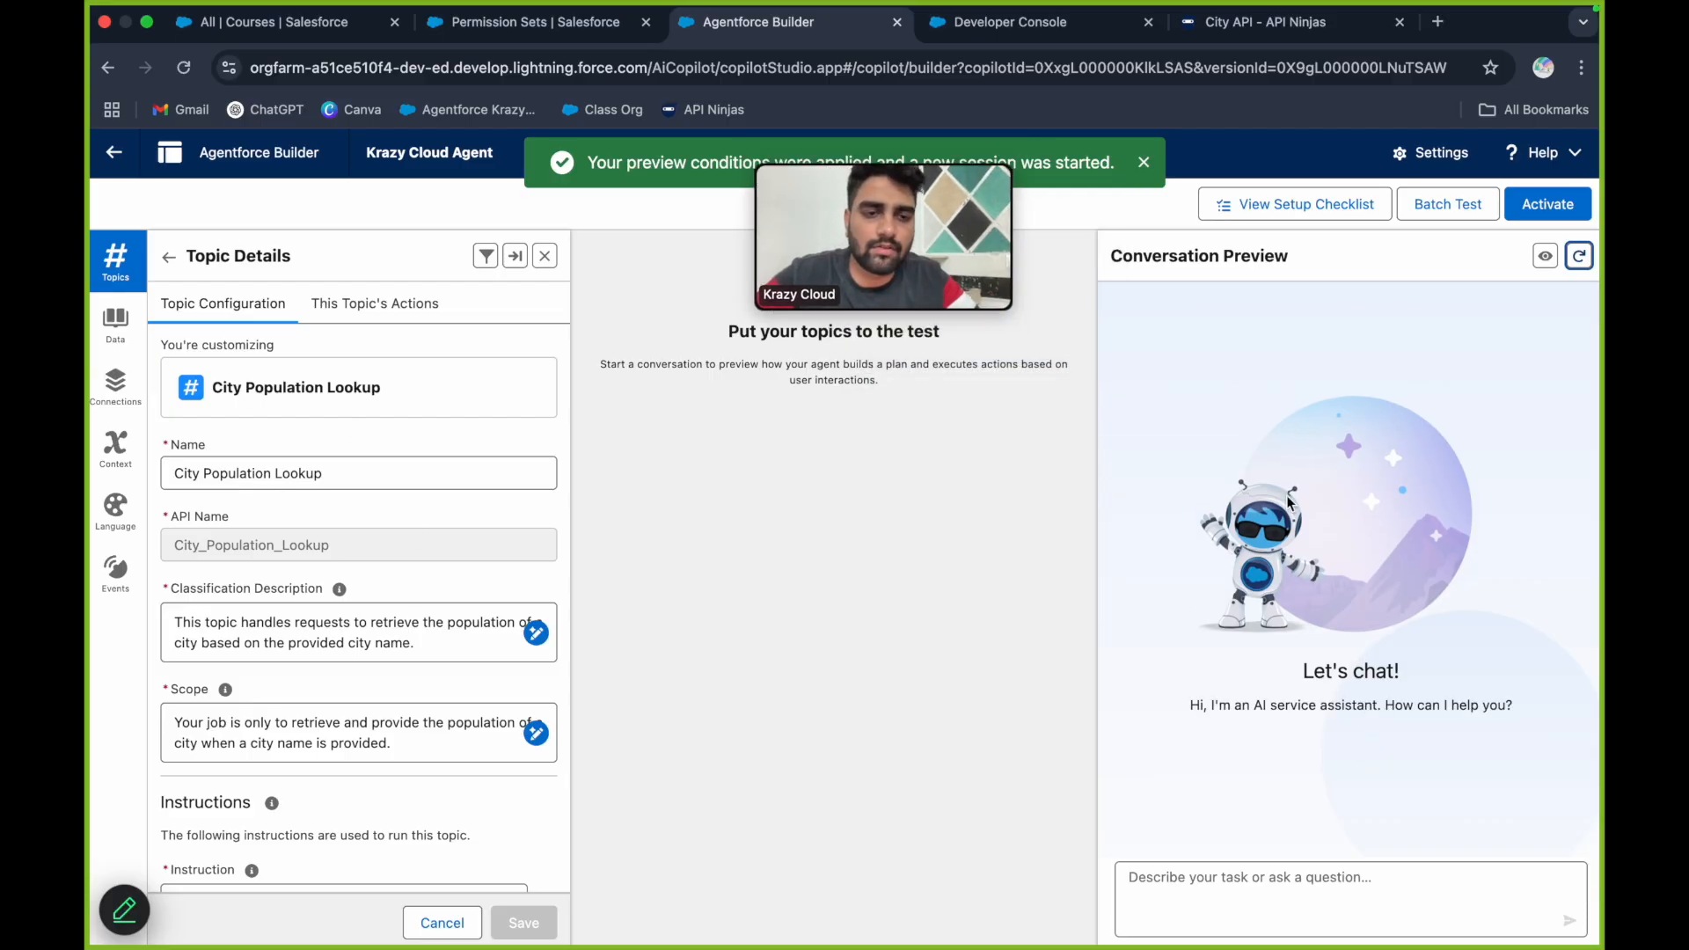
{"action": "left_click", "coordinate": [1358, 892]}
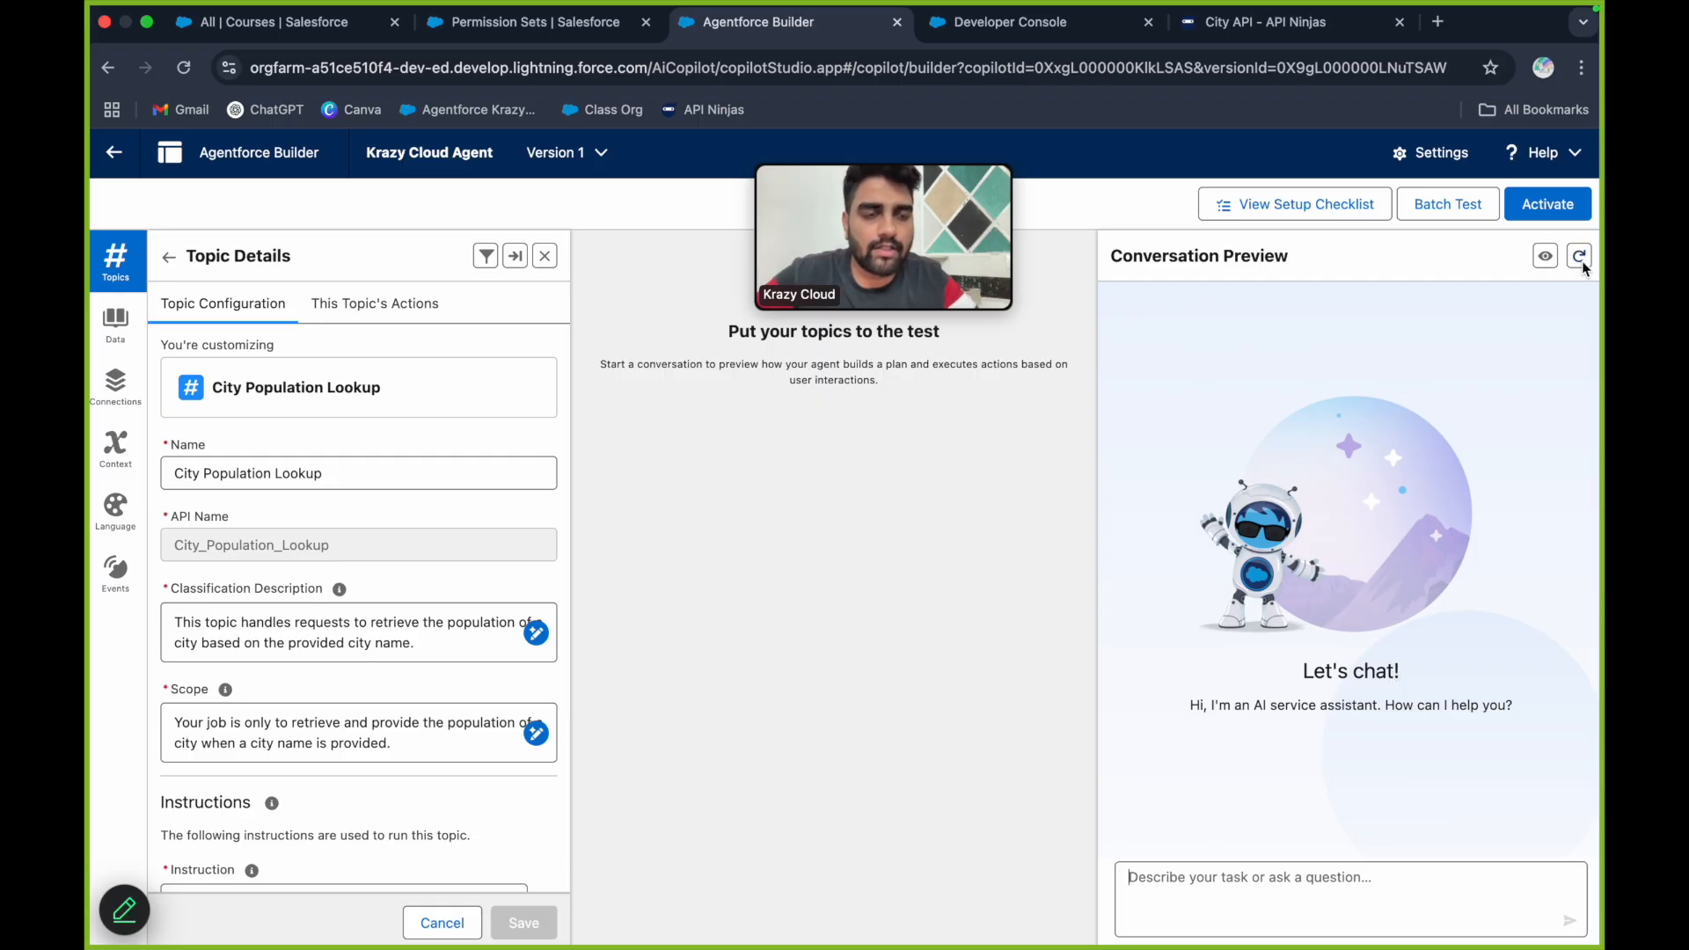
{"action": "type", "text": "Hi"}
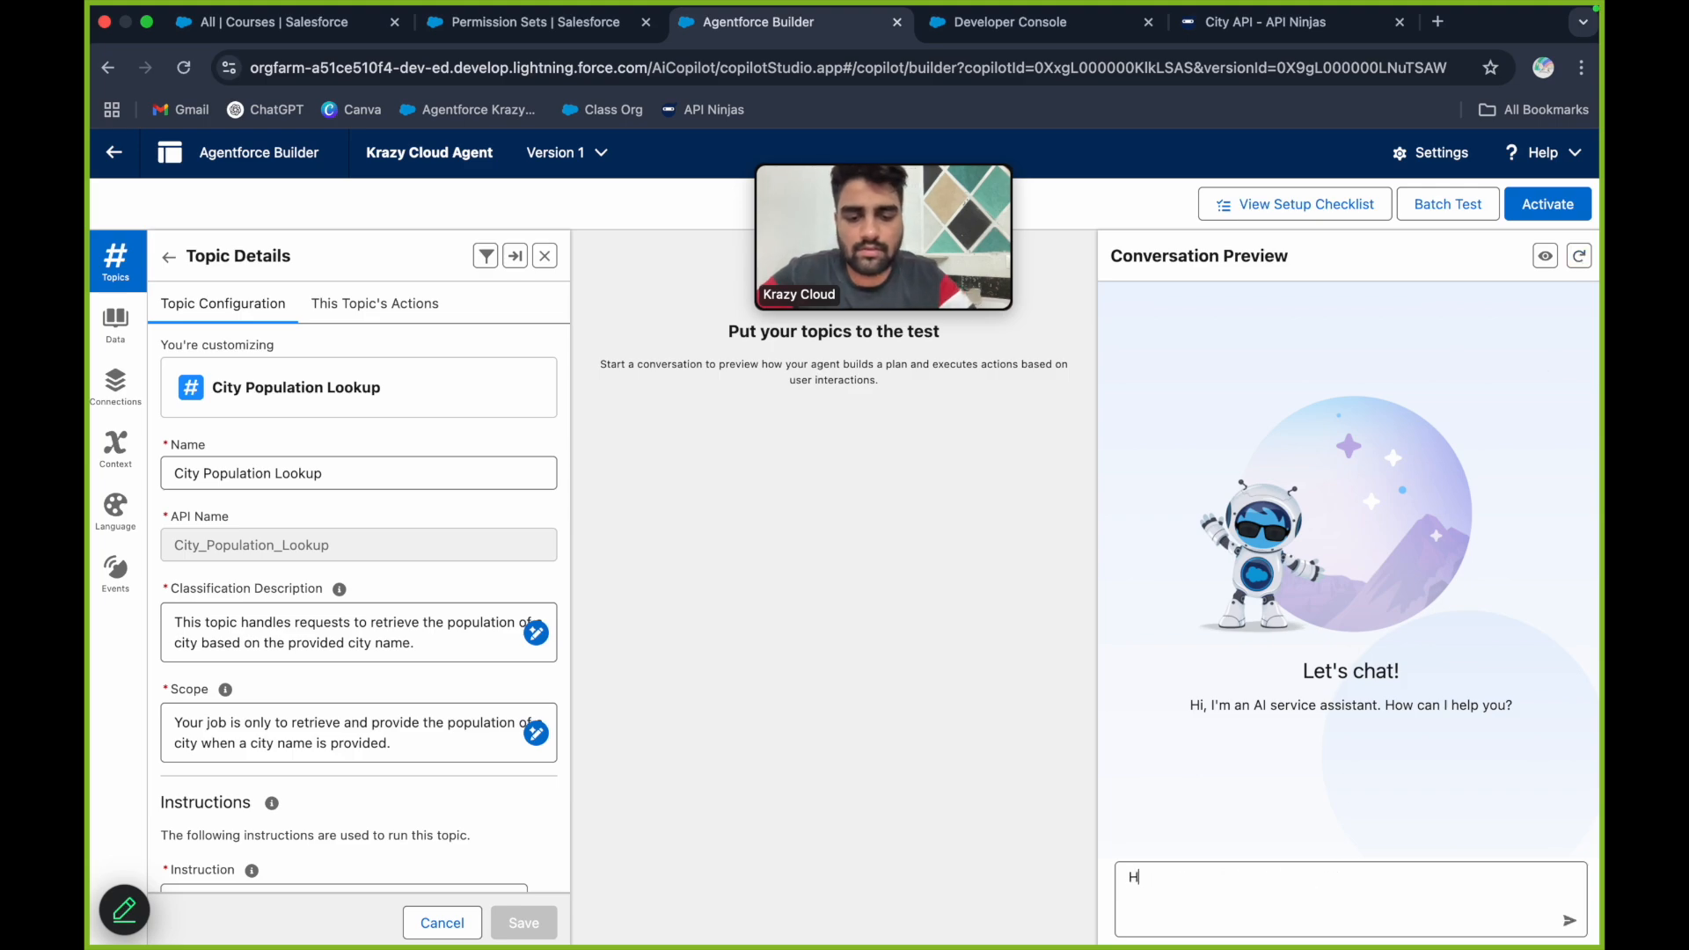
{"action": "key", "text": "Return"}
Ask the agent "what is the population of jaipur ?" and answer its city confirmation question with "yes"
{"action": "type", "text": "what is the population of jaipur ?"}
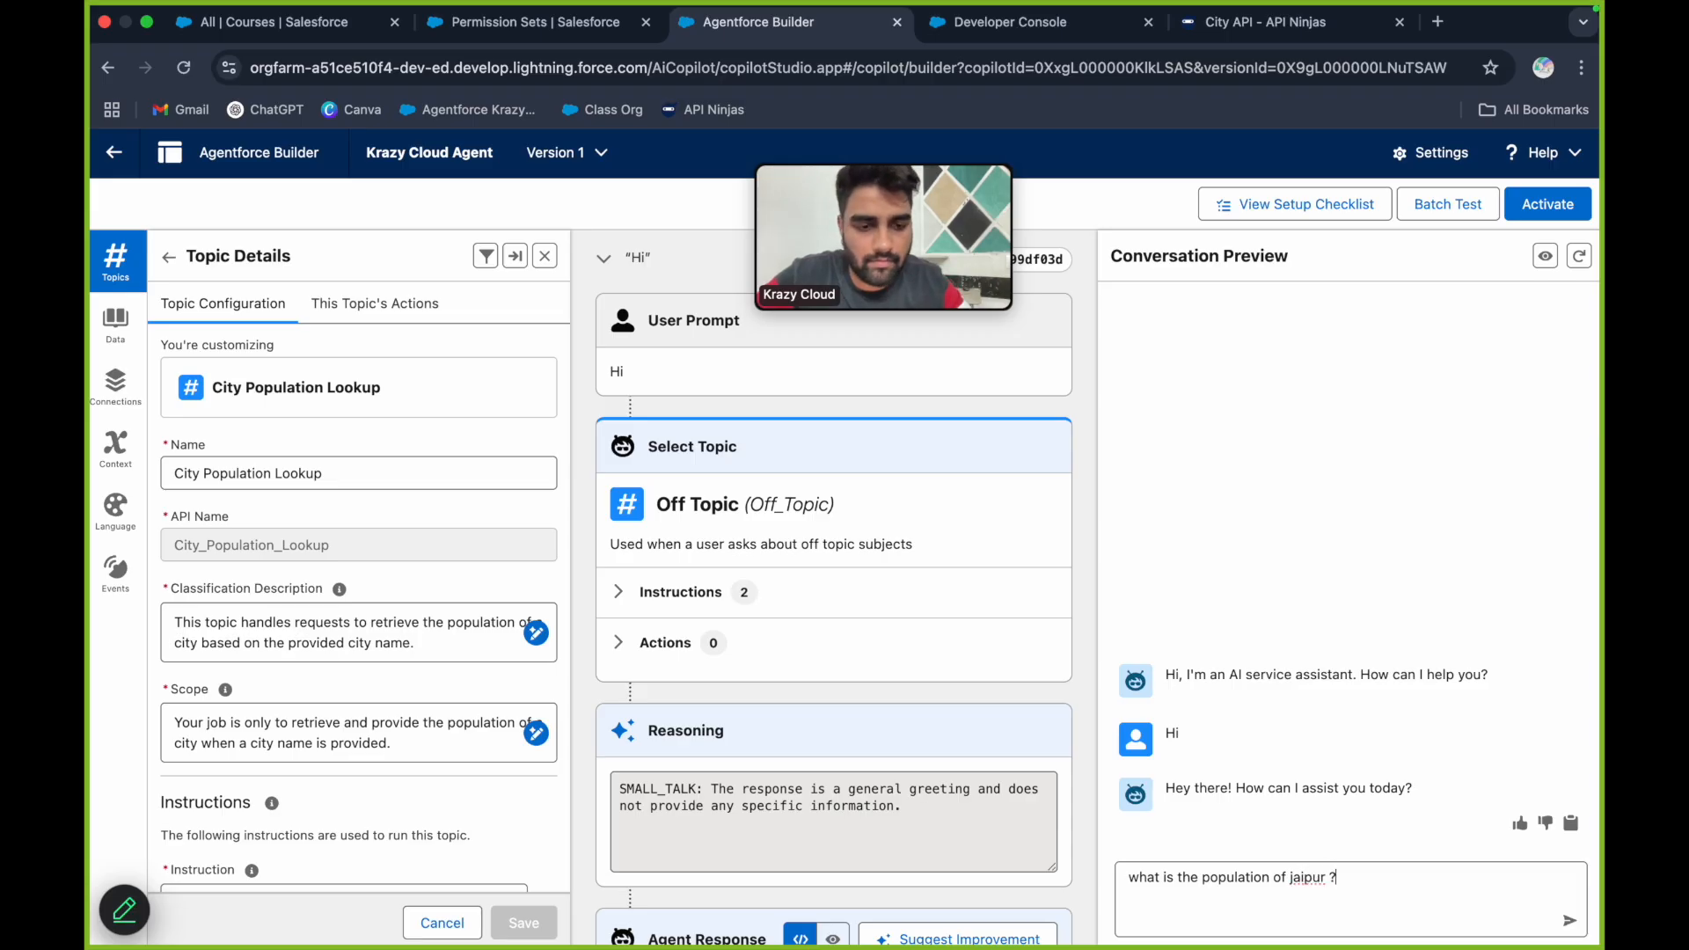
{"action": "key", "text": "Return"}
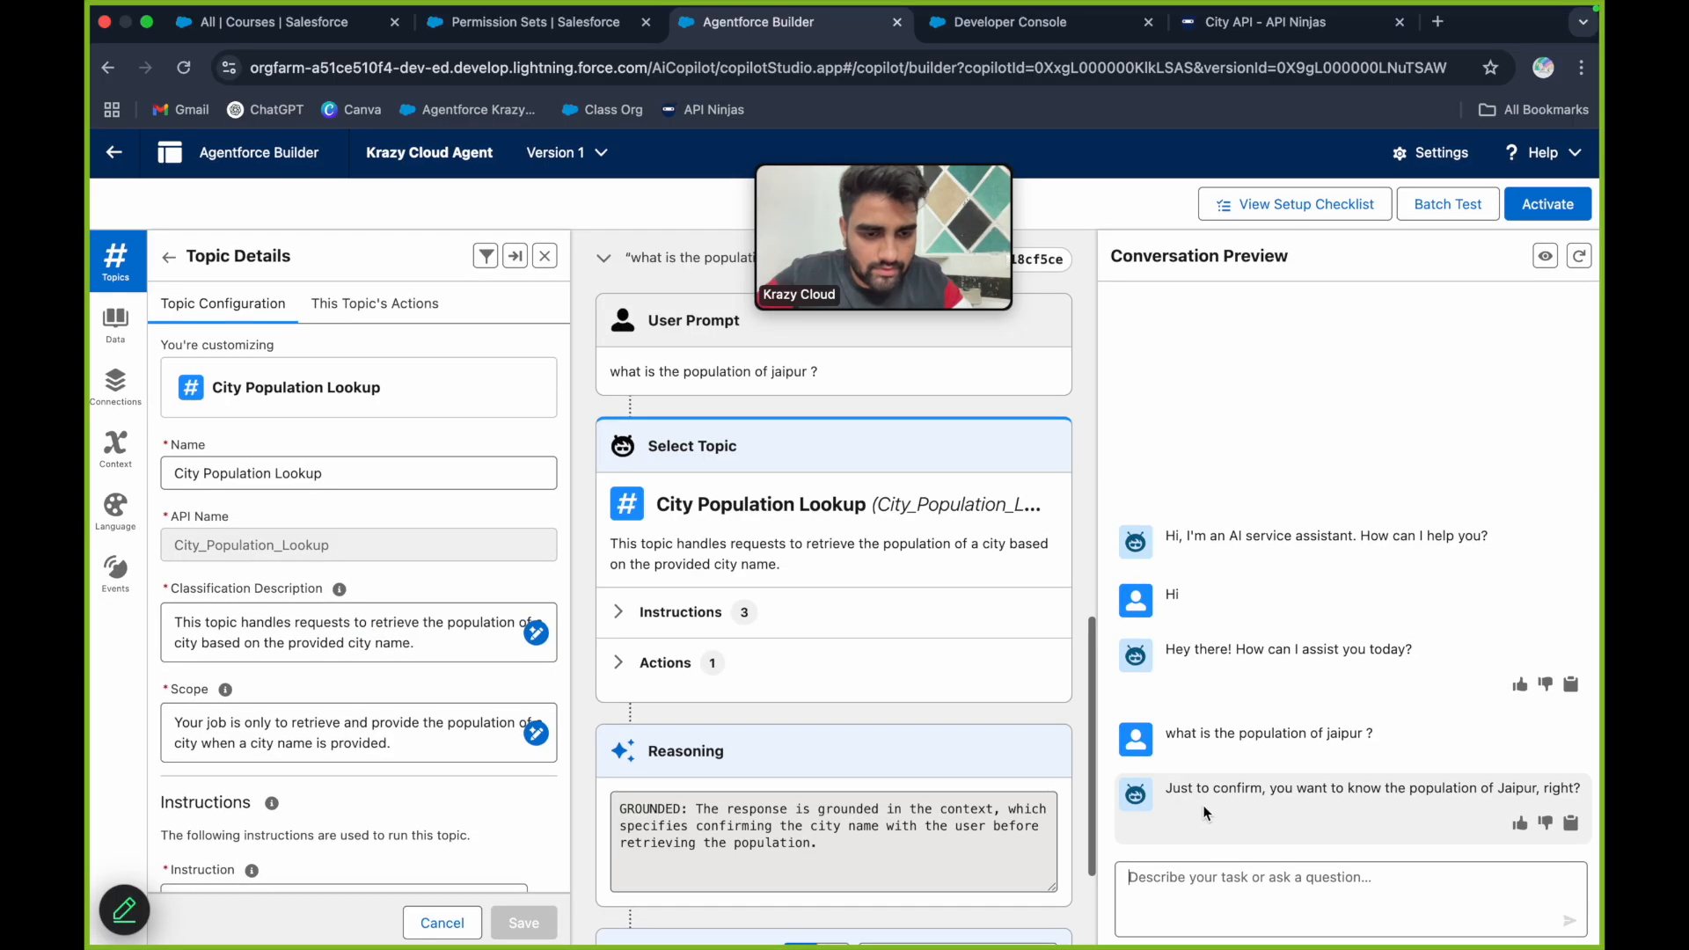
{"action": "type", "text": "yes"}
{"action": "key", "text": "Return"}
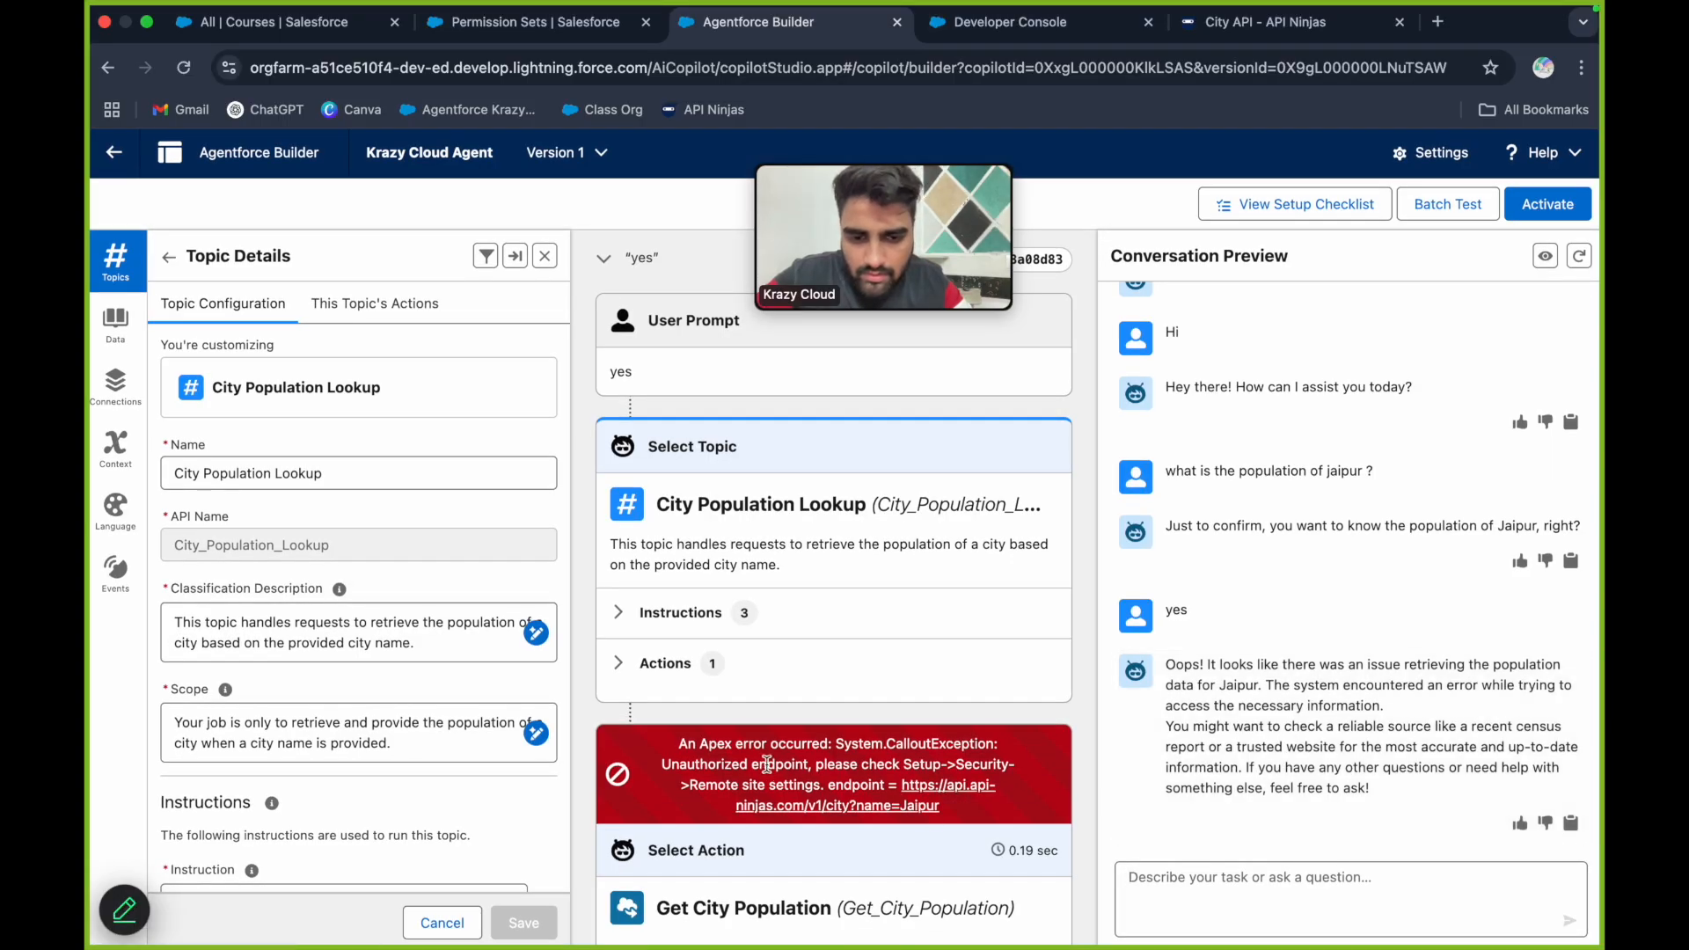
{"action": "left_click_drag", "start_coordinate": [773, 757], "coordinate": [840, 757]}
{"action": "left_click", "coordinate": [737, 771]}
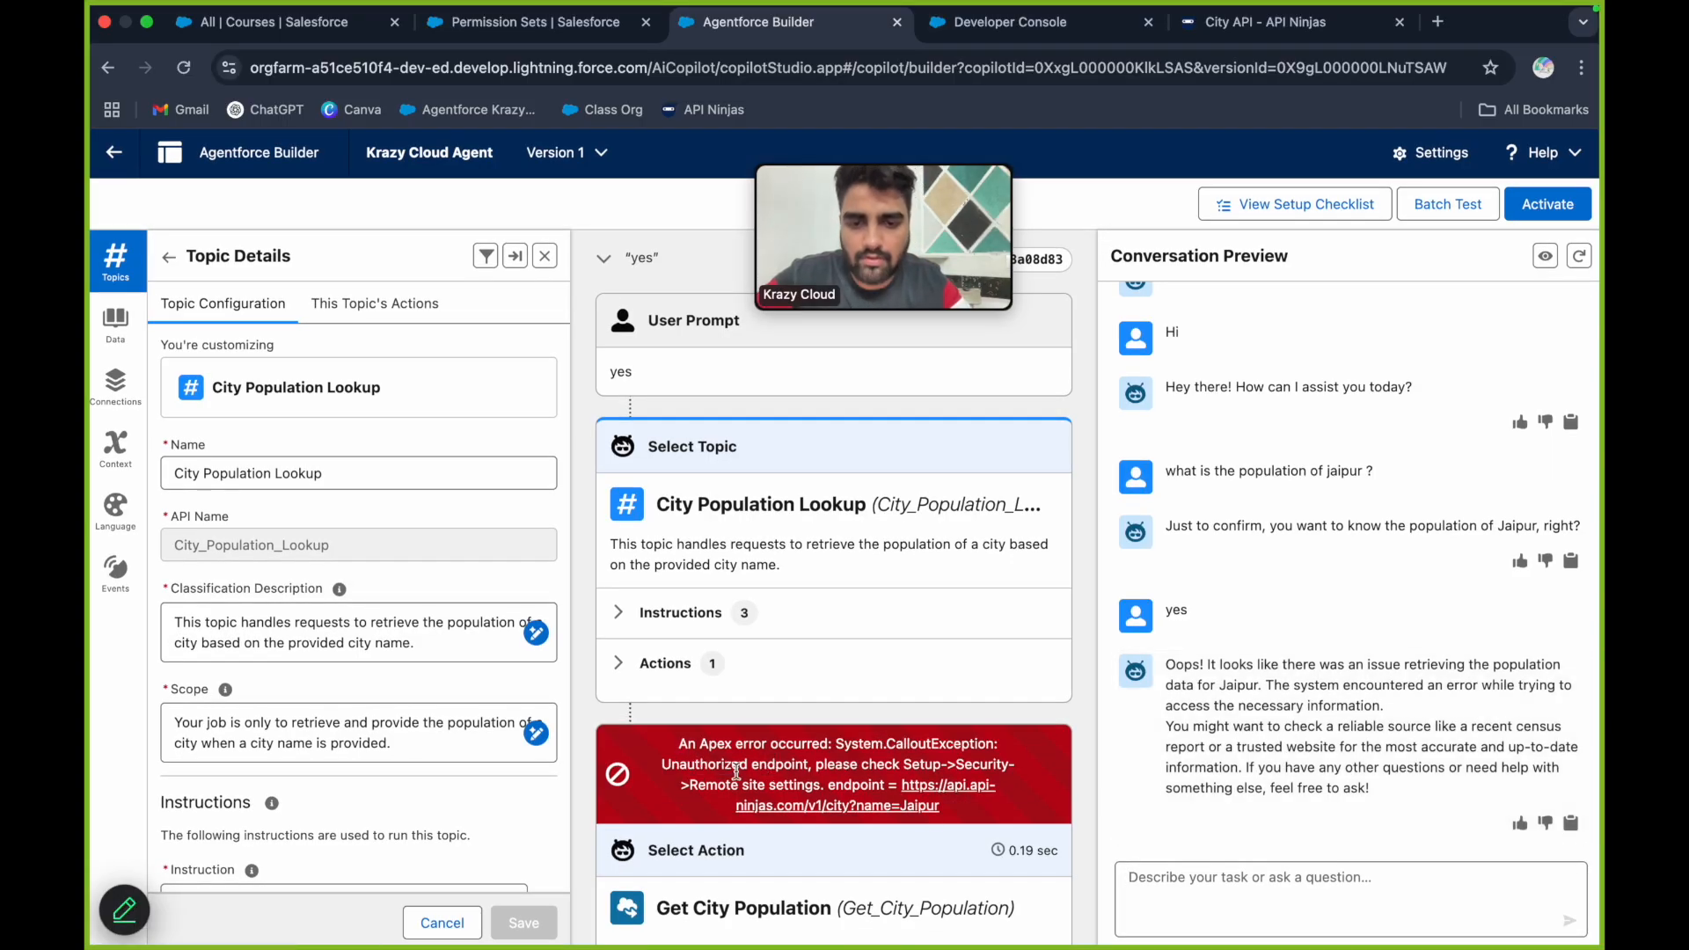
{"action": "left_click", "coordinate": [1054, 35]}
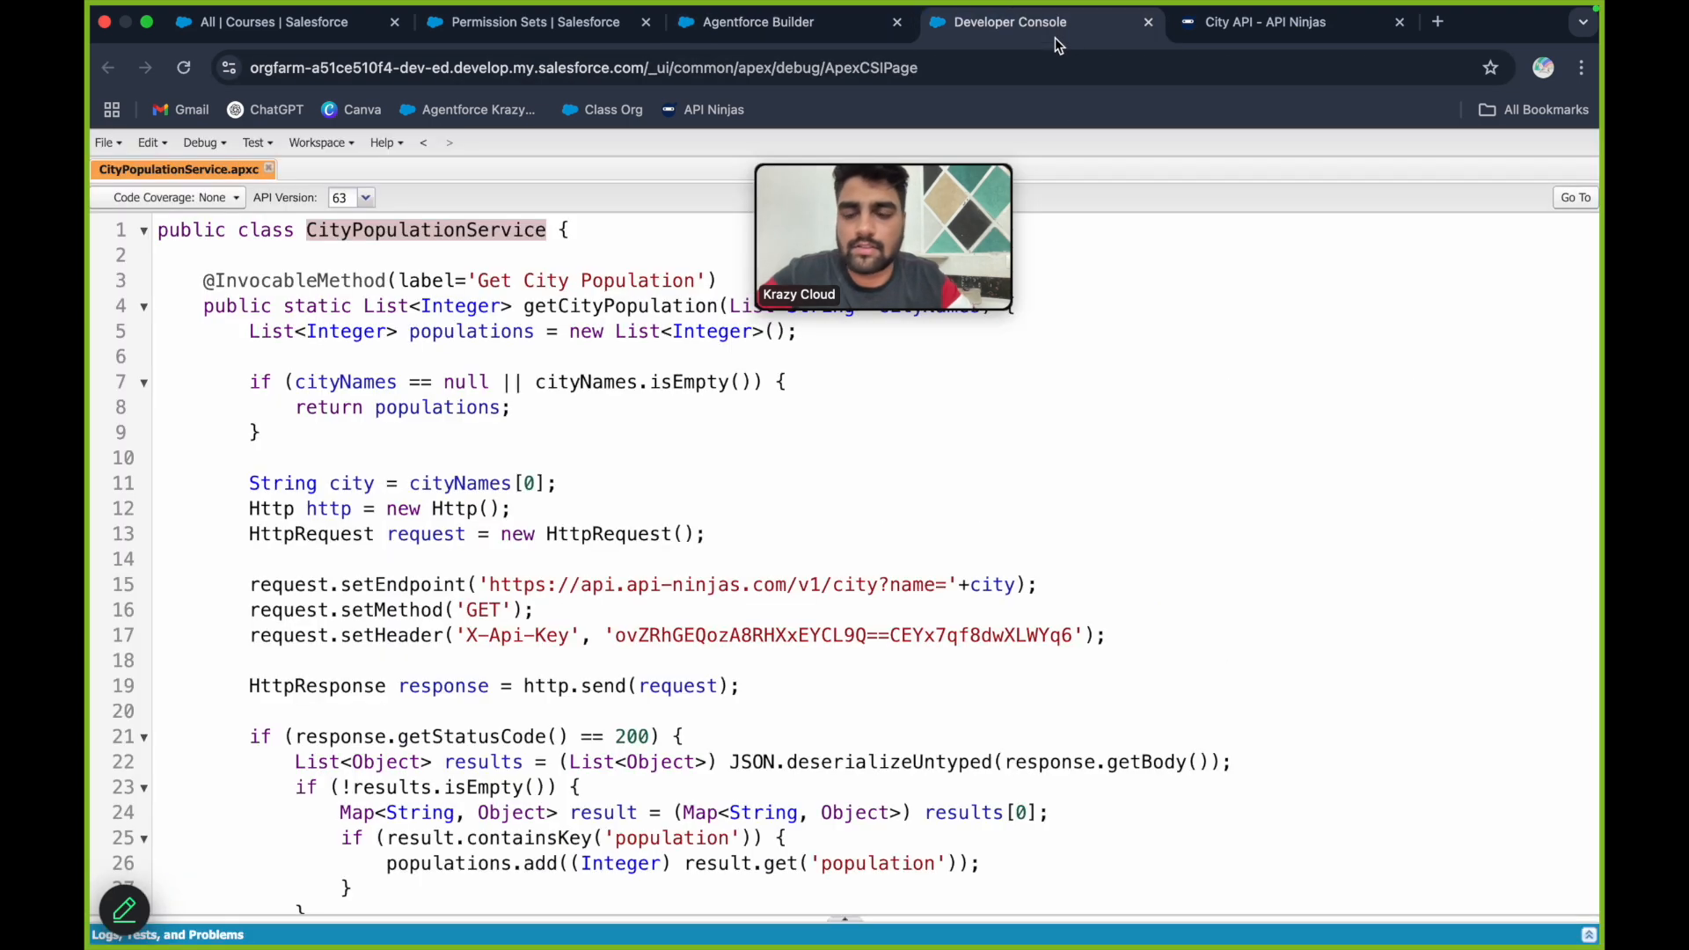
{"action": "left_click", "coordinate": [492, 586]}
{"action": "left_click_drag", "start_coordinate": [750, 588], "coordinate": [786, 588]}
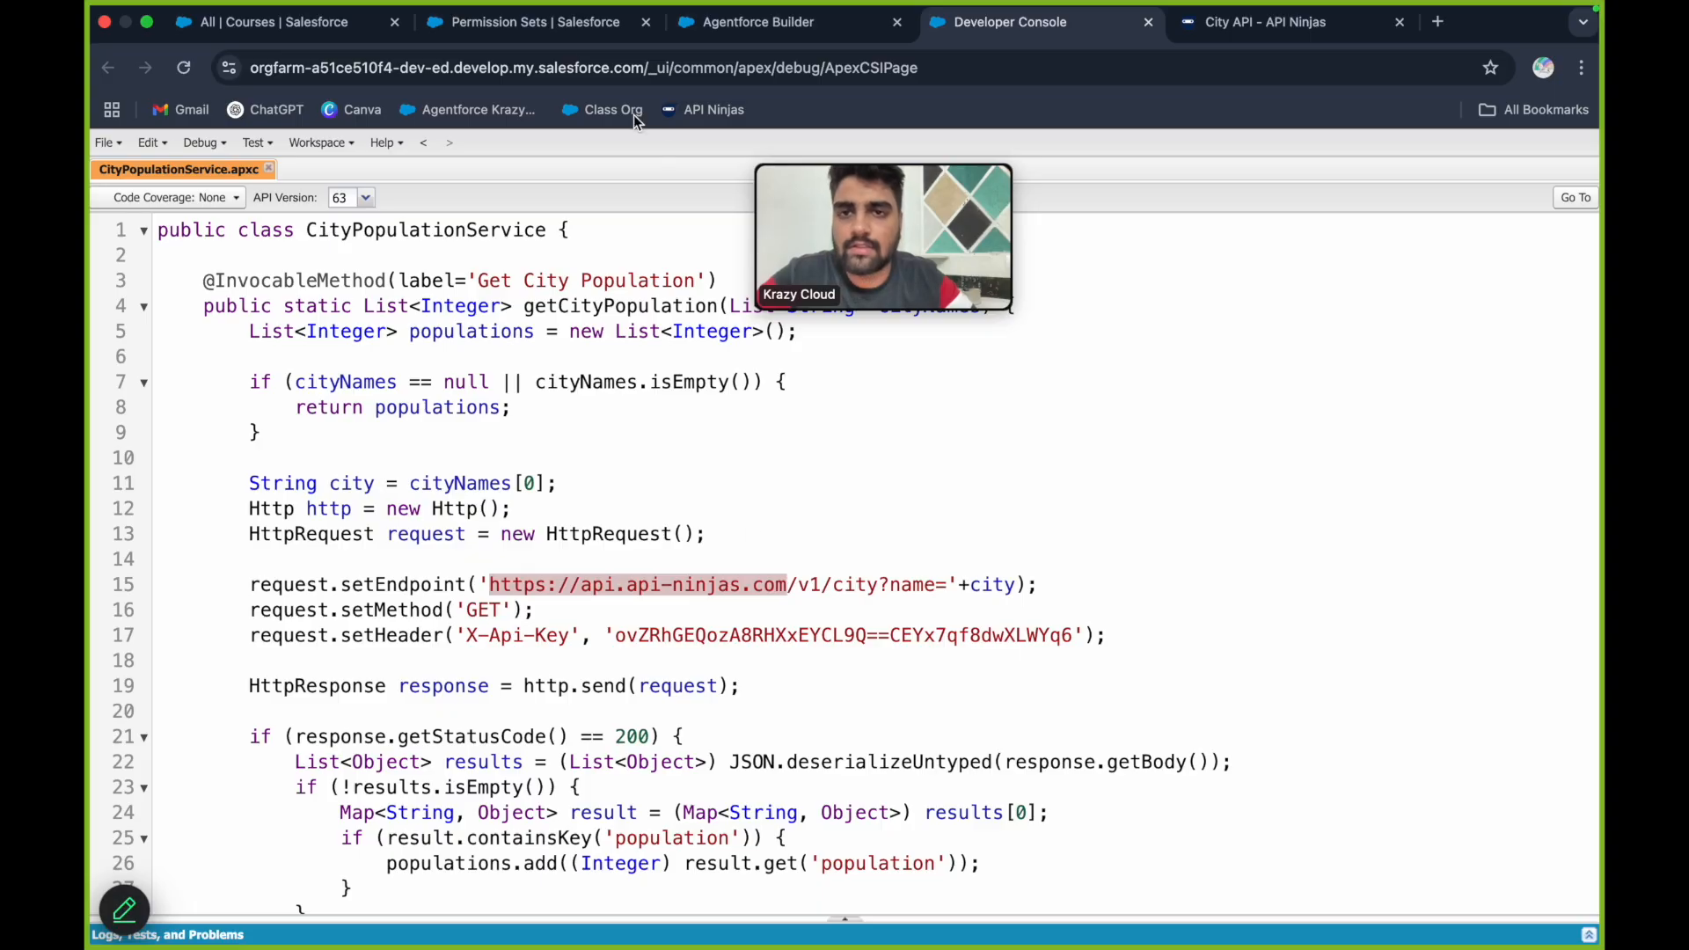
Switch to Salesforce Setup, search for "remote", and start a new remote site in Remote Site Settings
{"action": "left_click", "coordinate": [562, 24]}
{"action": "double_click", "coordinate": [235, 254]}
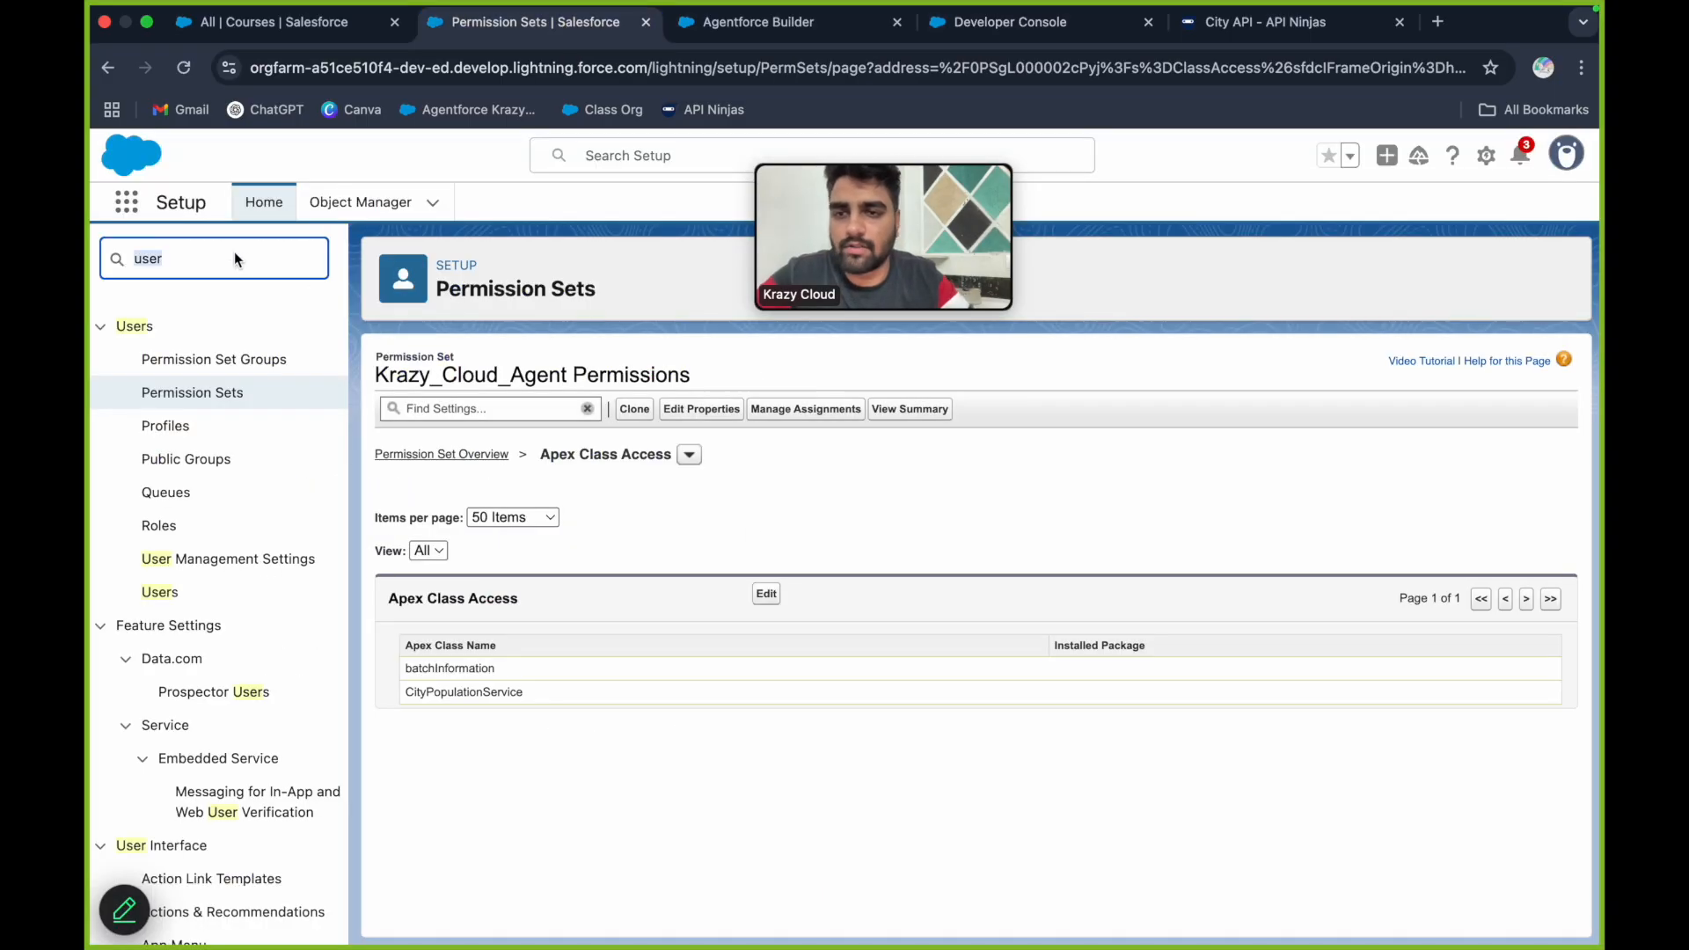
{"action": "key", "text": "BackSpace"}
{"action": "type", "text": "remote"}
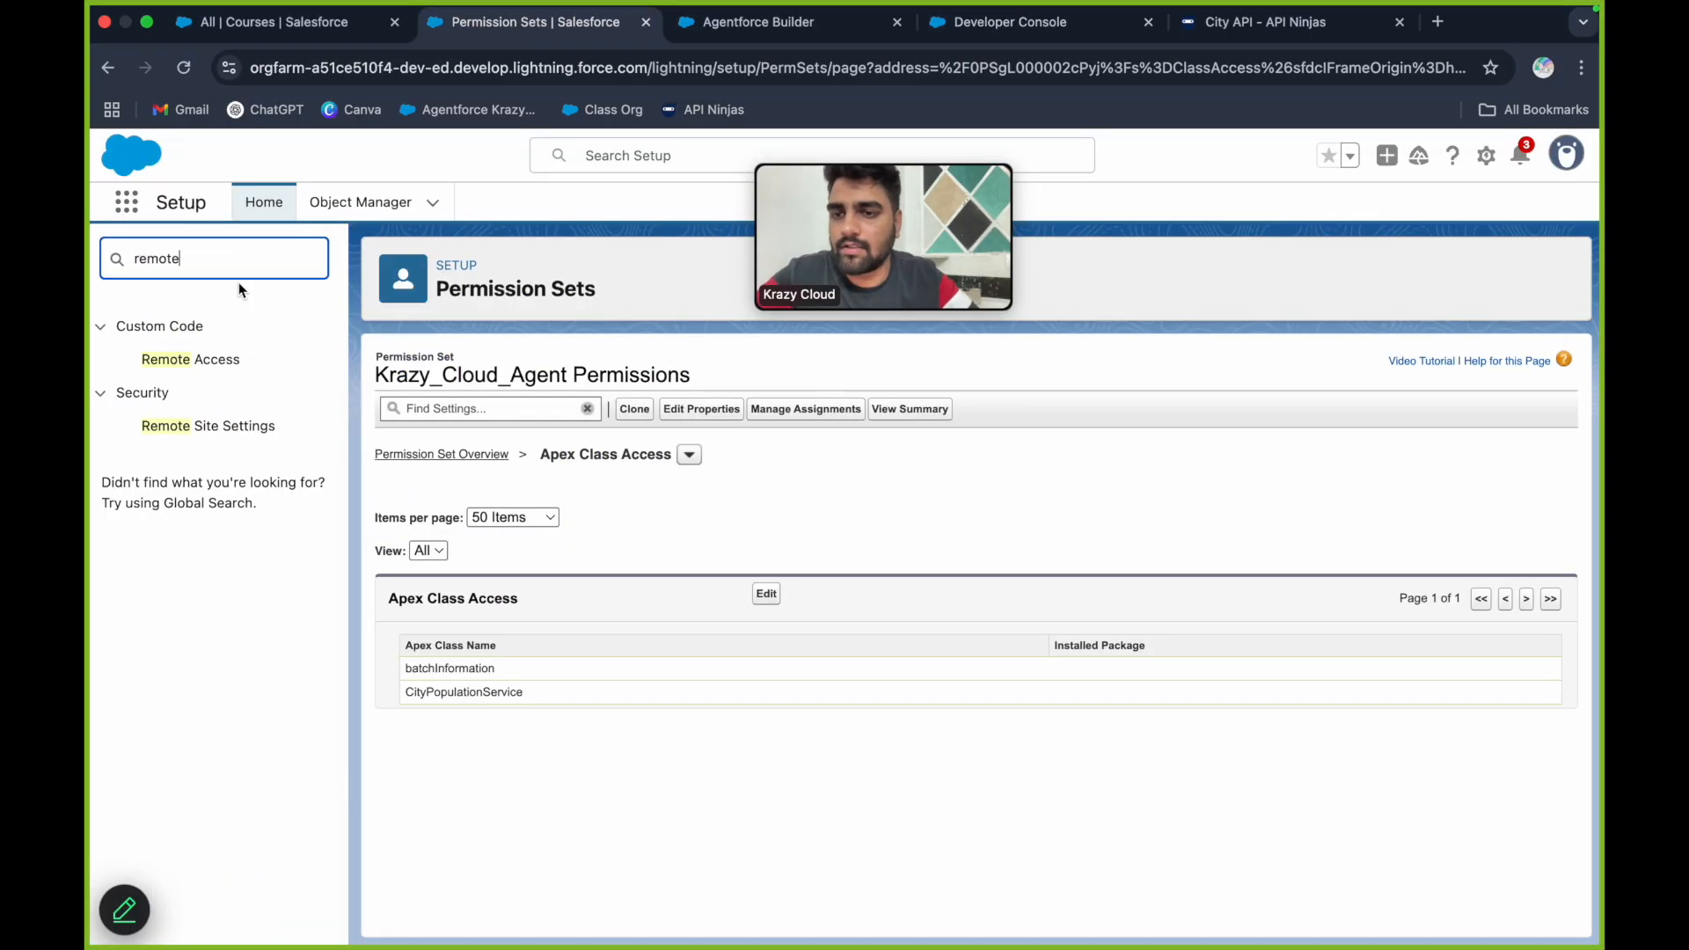
{"action": "left_click", "coordinate": [234, 423]}
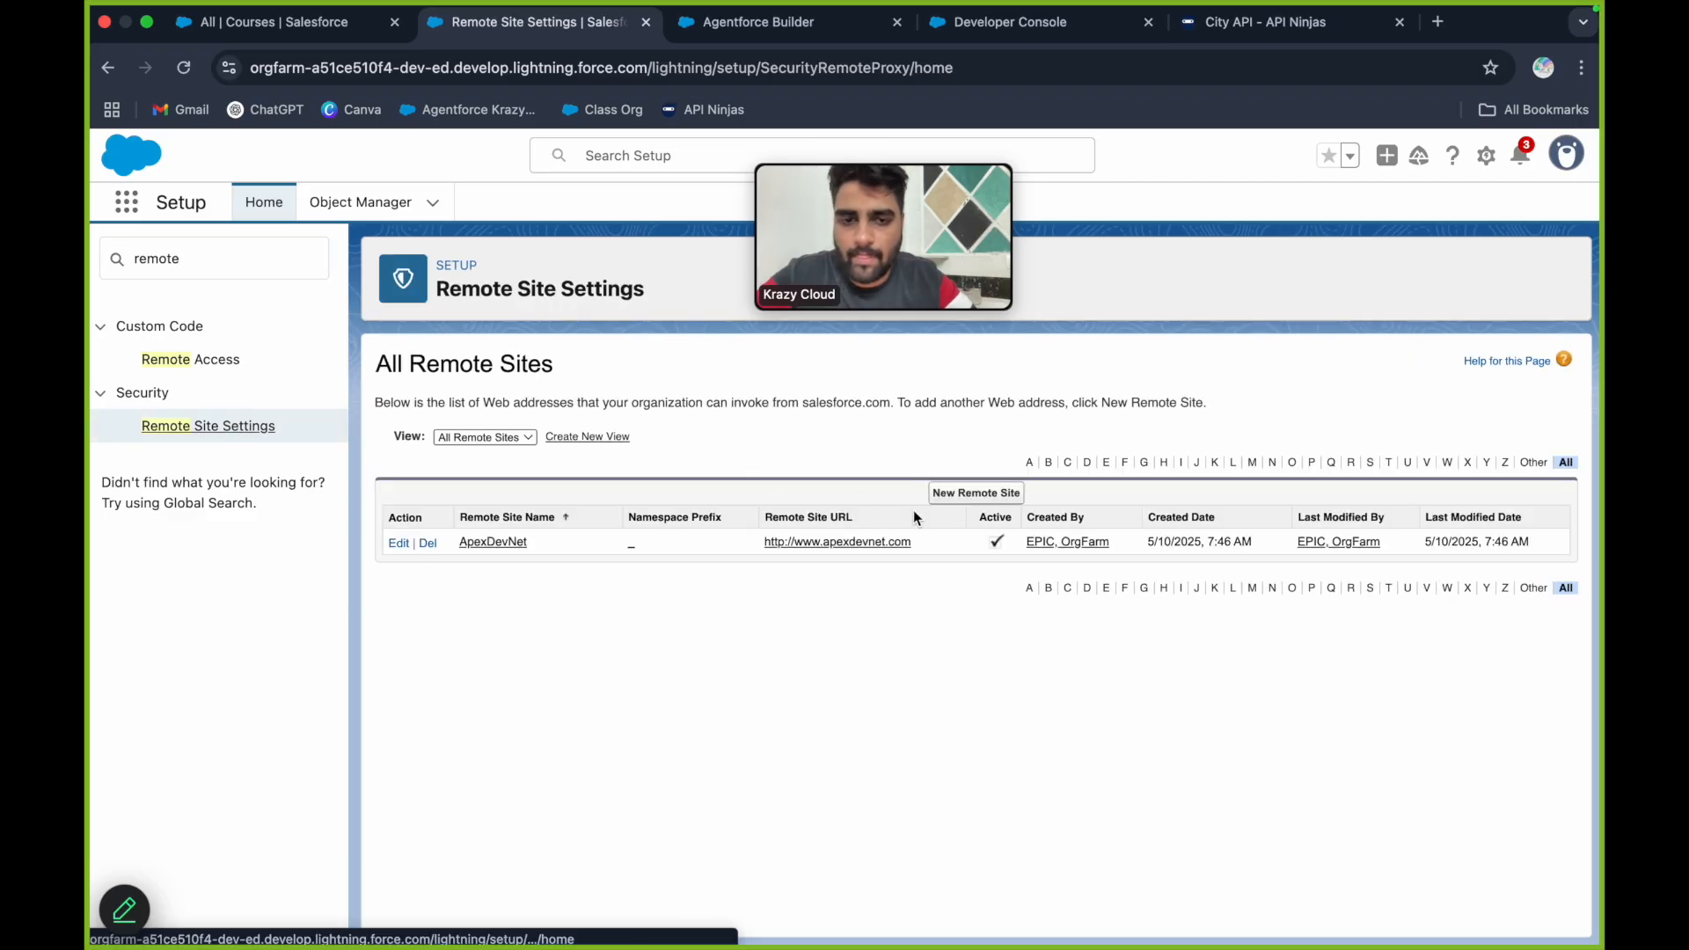
{"action": "left_click", "coordinate": [977, 492]}
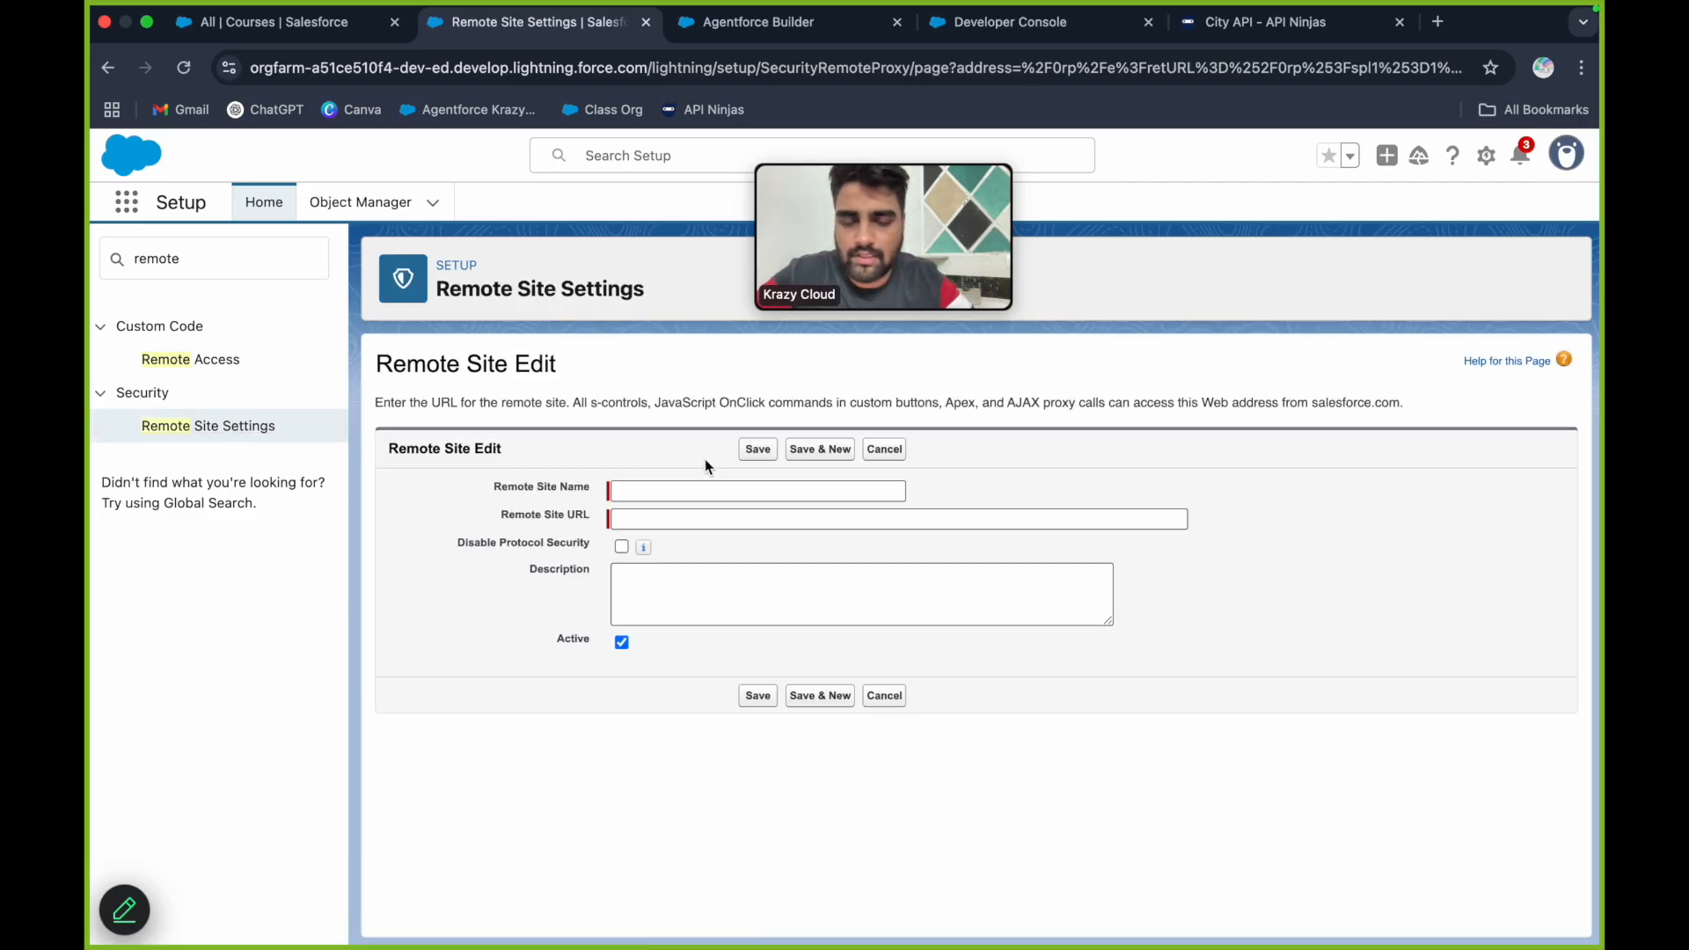
{"action": "left_click", "coordinate": [695, 493]}
{"action": "type", "text": "Cit"}
{"action": "key", "text": "BackSpace"}
{"action": "key", "text": "BackSpace"}
{"action": "key", "text": "BackSpace"}
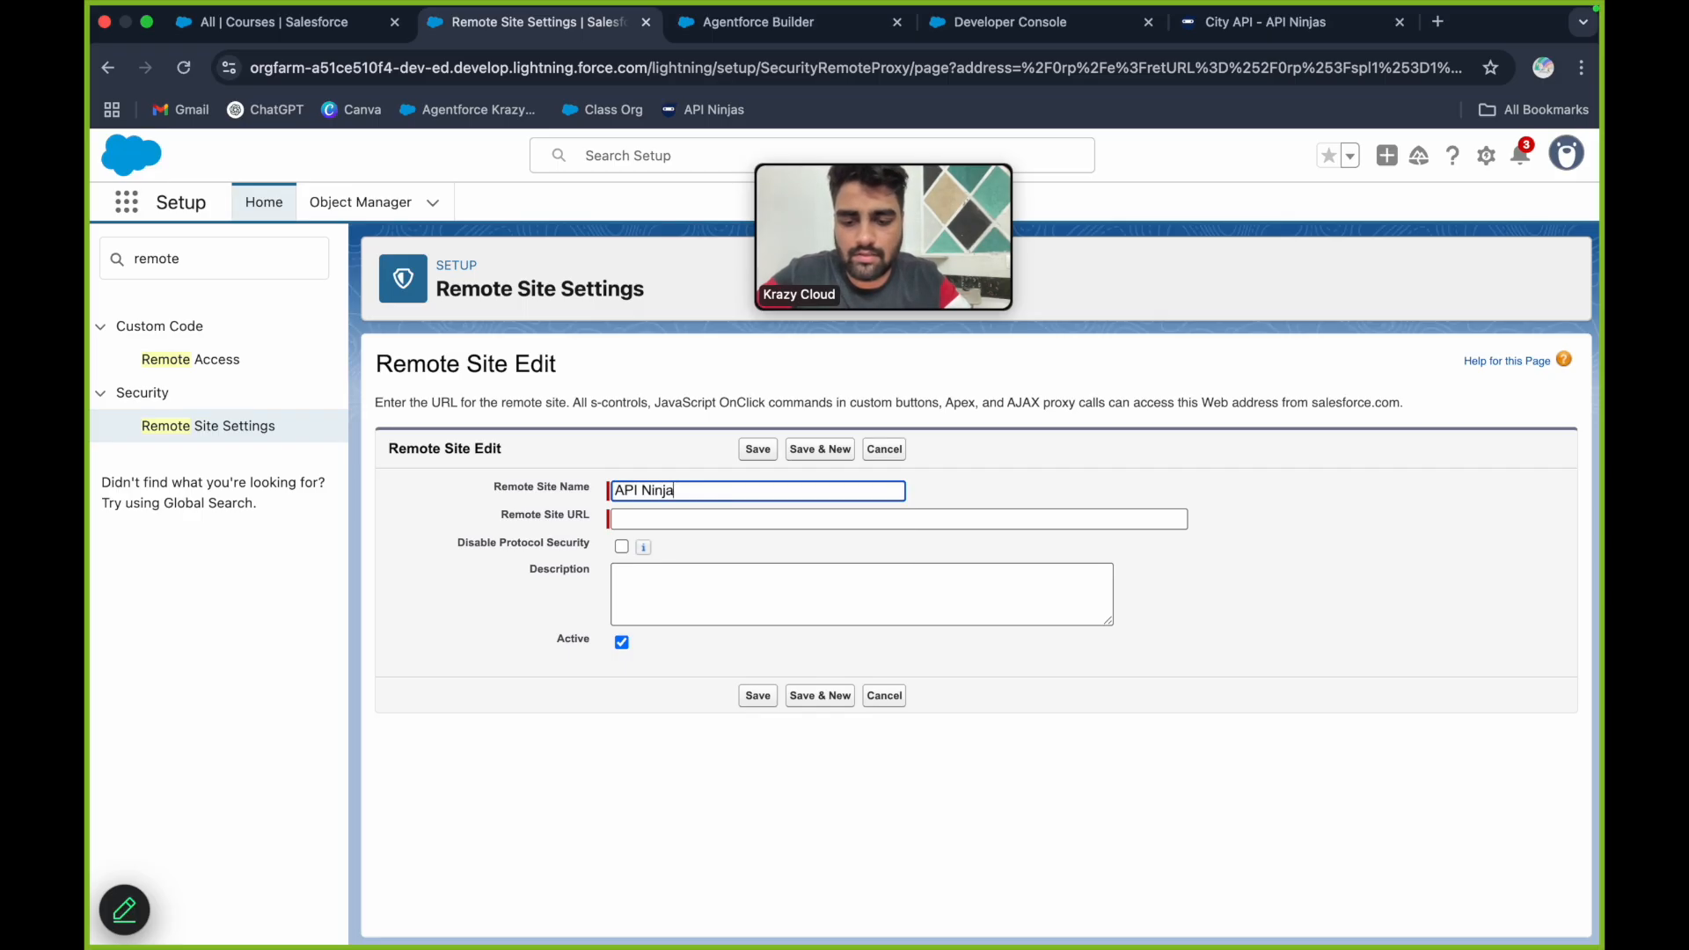
{"action": "left_click", "coordinate": [702, 521]}
{"action": "key", "text": "Down"}
{"action": "key", "text": "Return"}
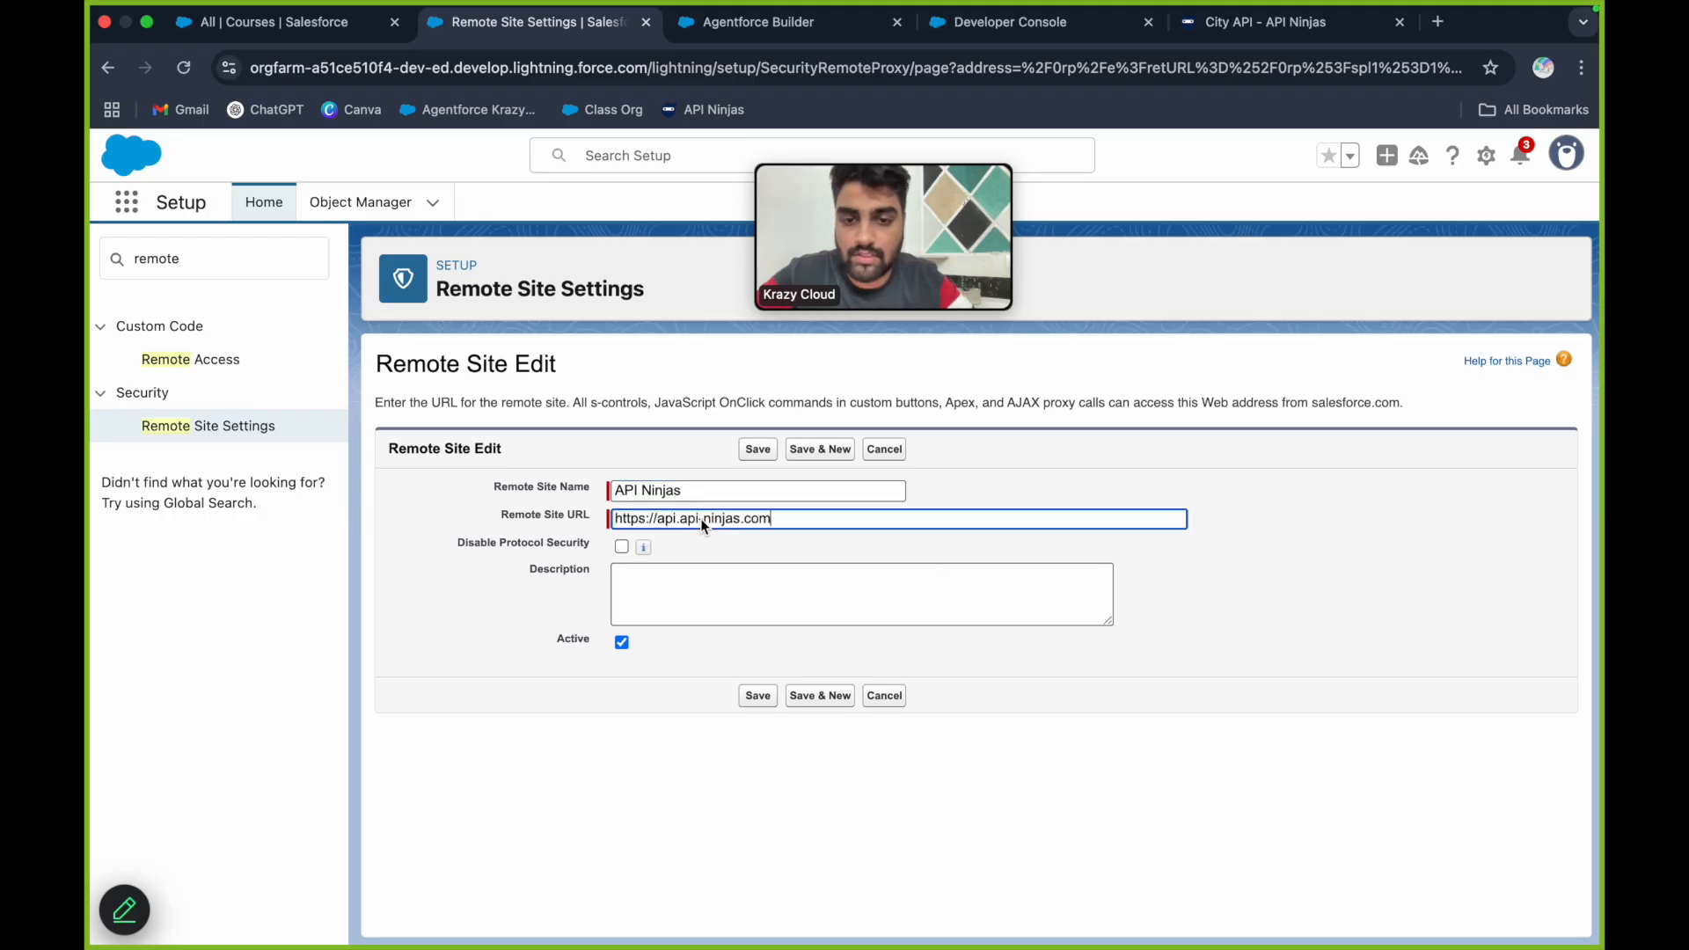
Save the new remote site, correcting its name to API_Ninjas
{"action": "left_click", "coordinate": [756, 448]}
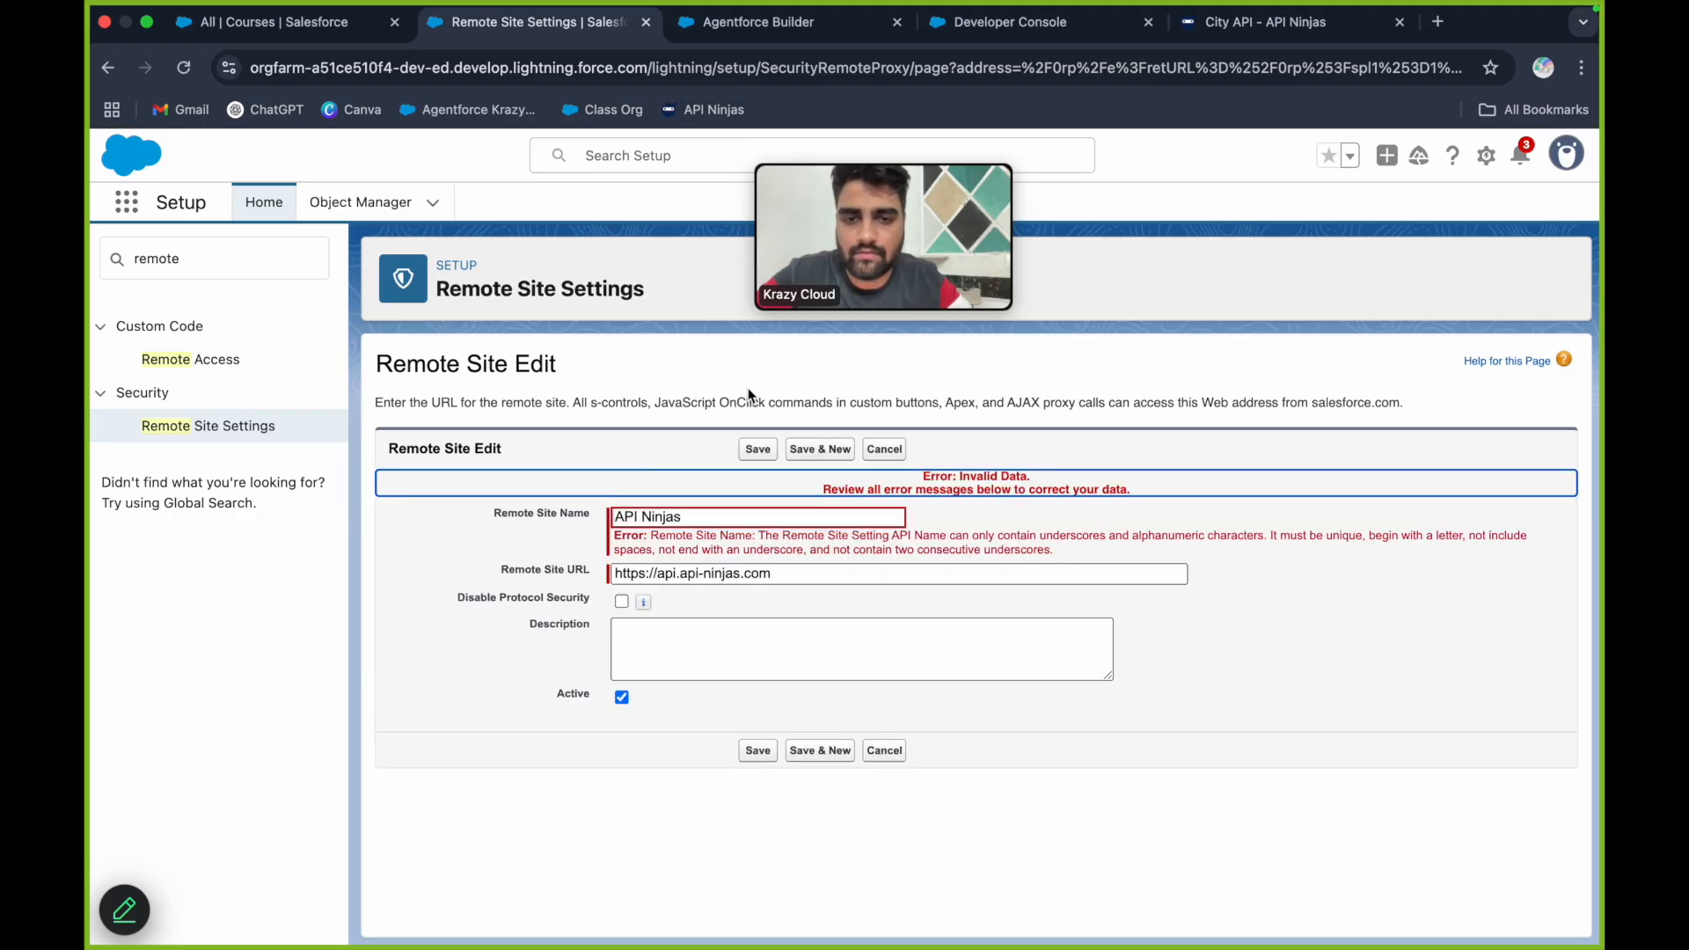
{"action": "left_click", "coordinate": [694, 521]}
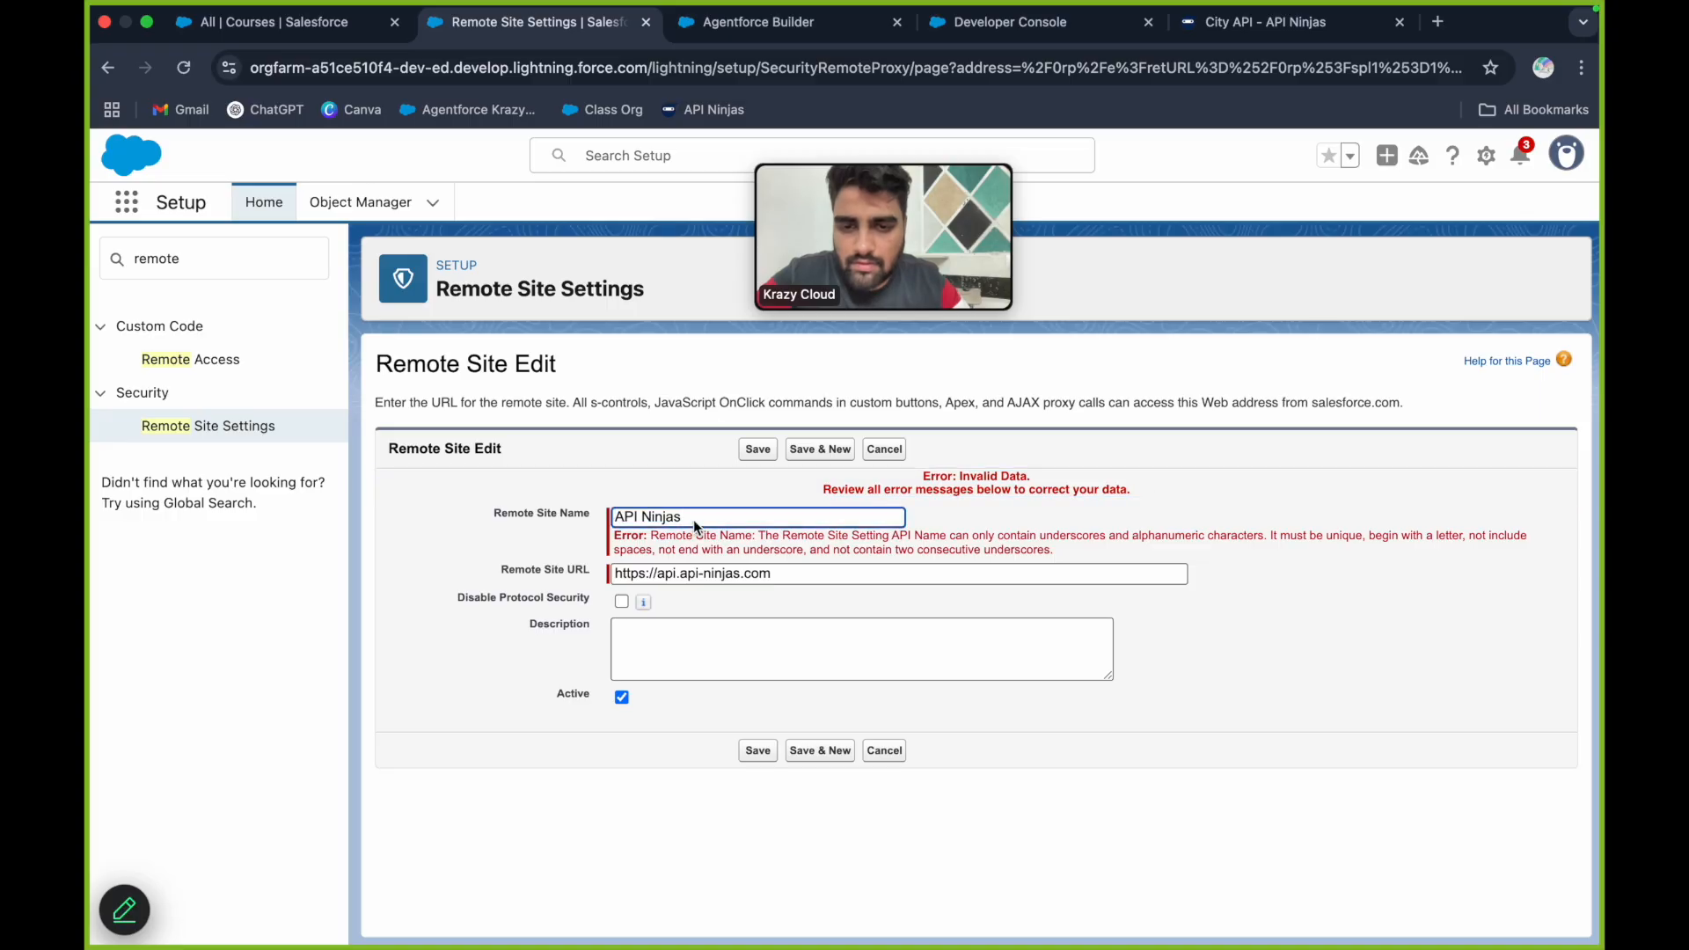
{"action": "left_click", "coordinate": [760, 450]}
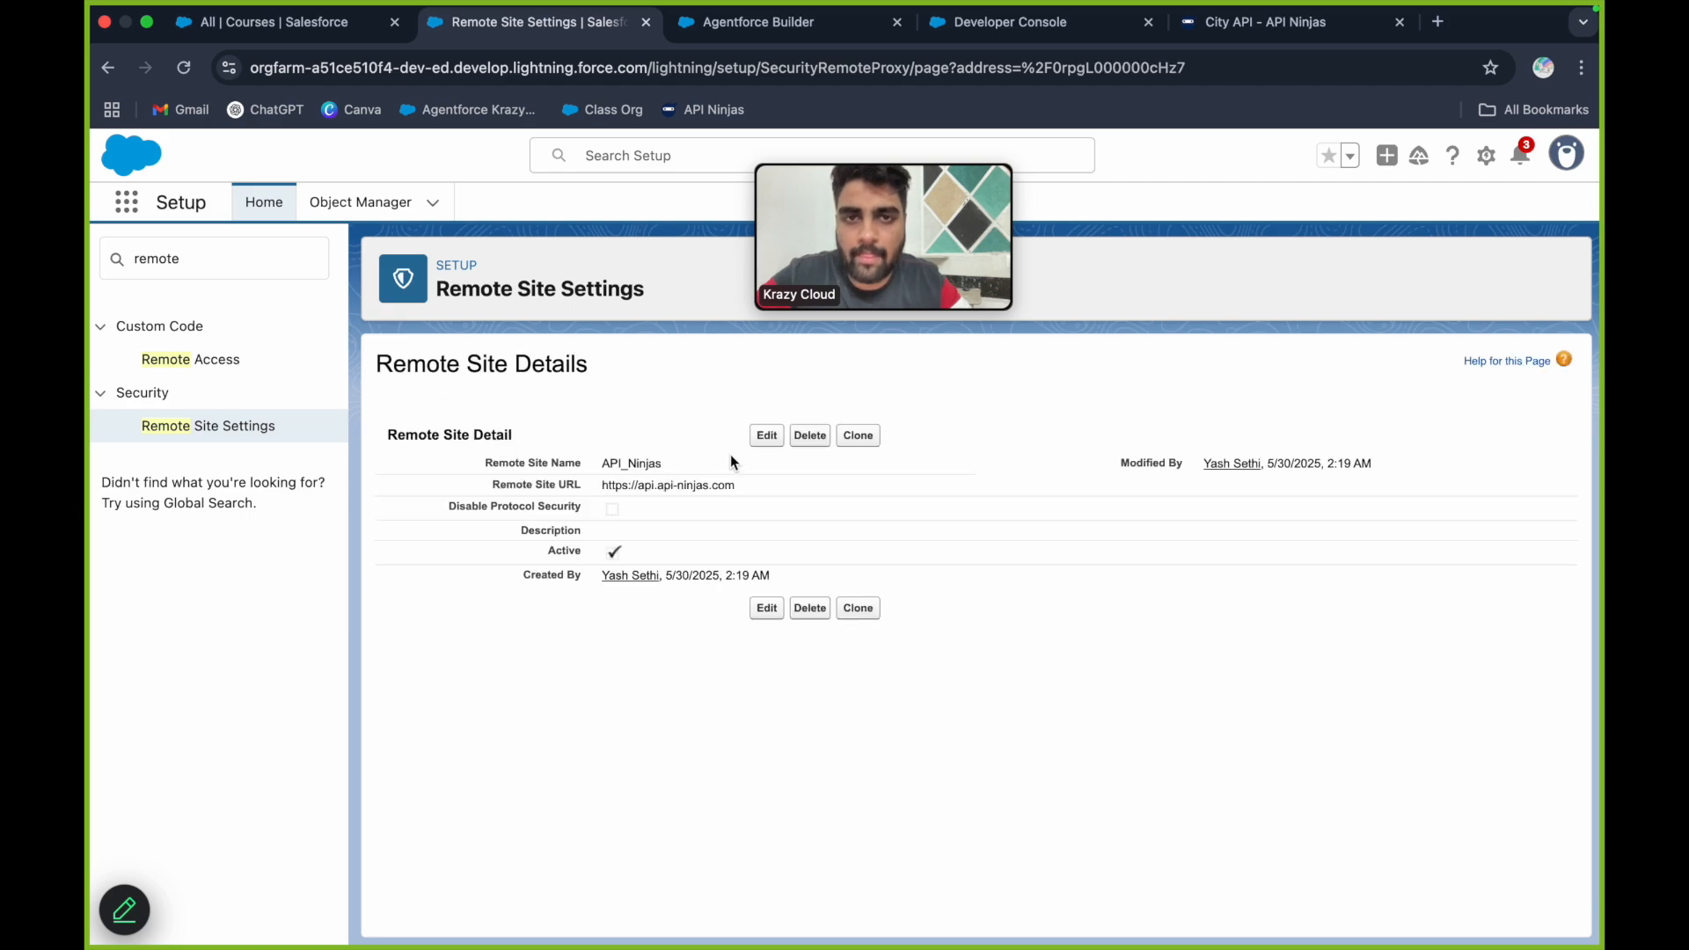
Return to Agentforce Builder, start a fresh conversation preview session and send the greeting "Hi"
{"action": "left_click", "coordinate": [774, 25]}
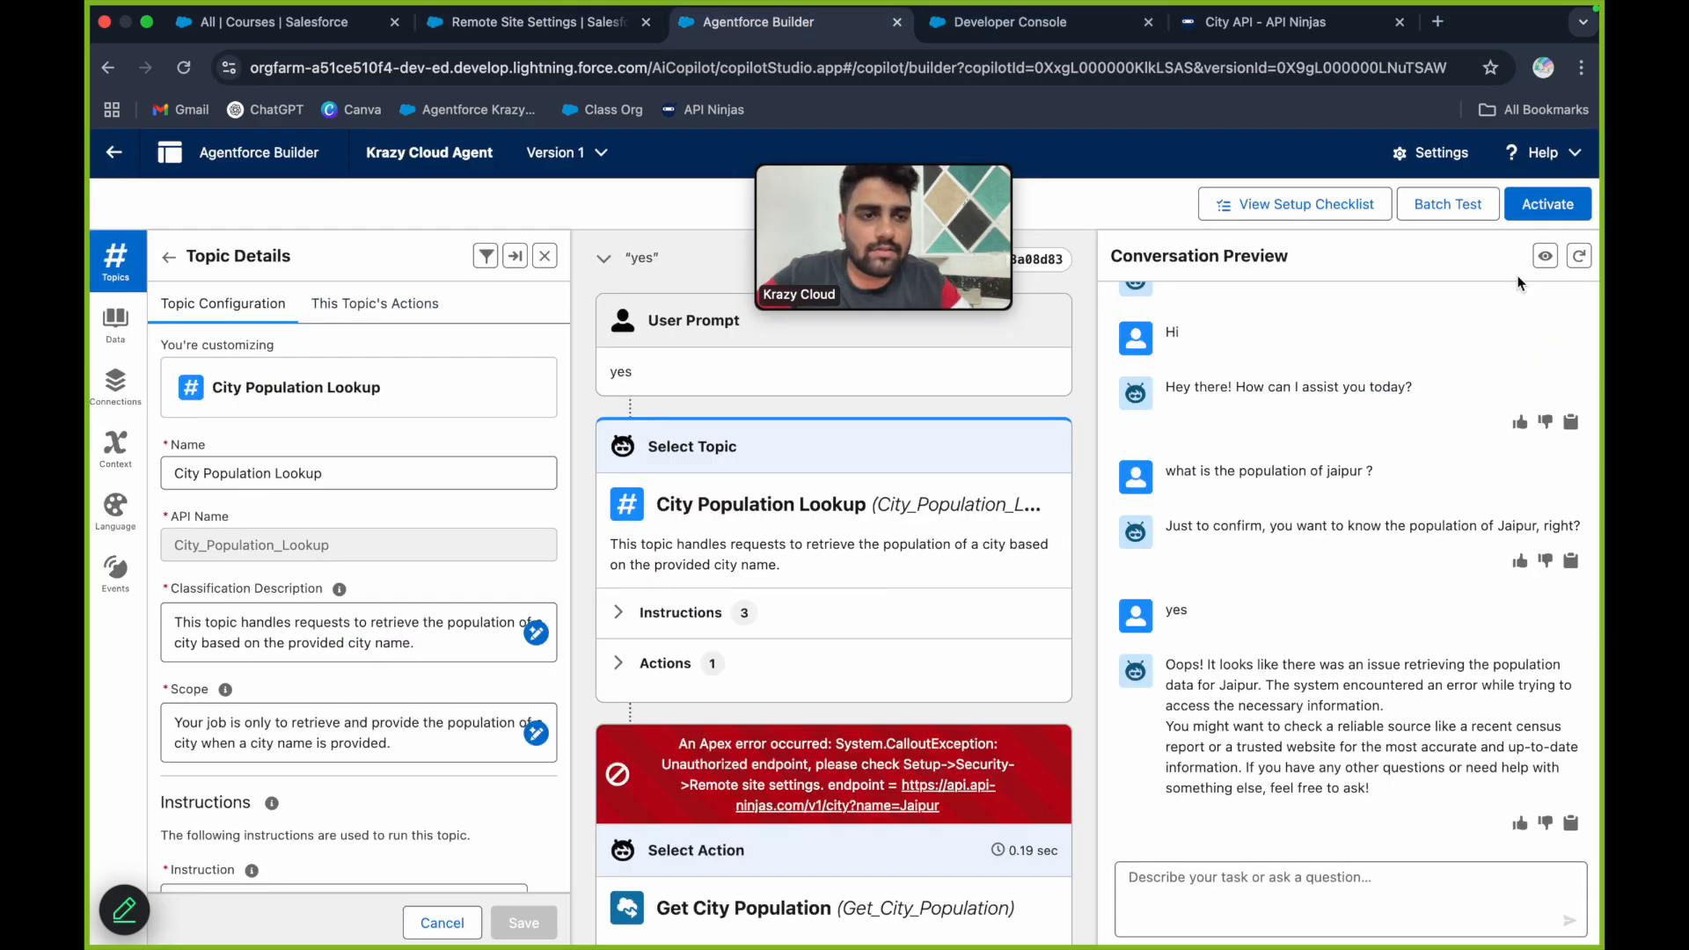
{"action": "left_click", "coordinate": [1579, 257]}
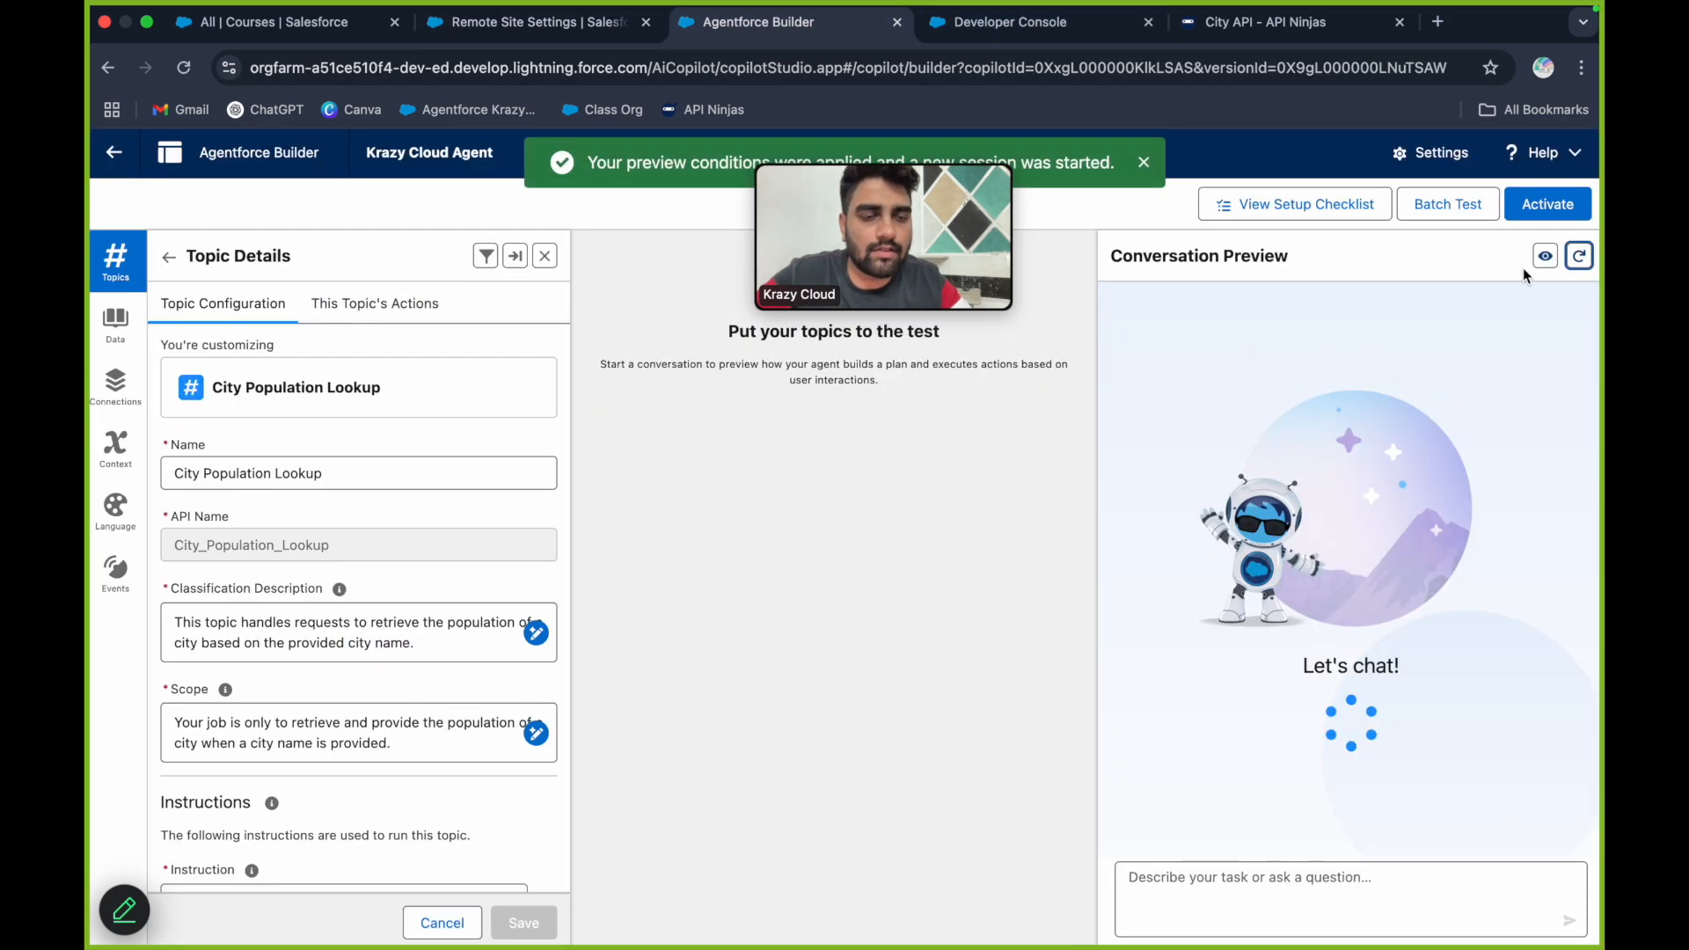
{"action": "left_click", "coordinate": [1290, 882]}
{"action": "type", "text": "Hi"}
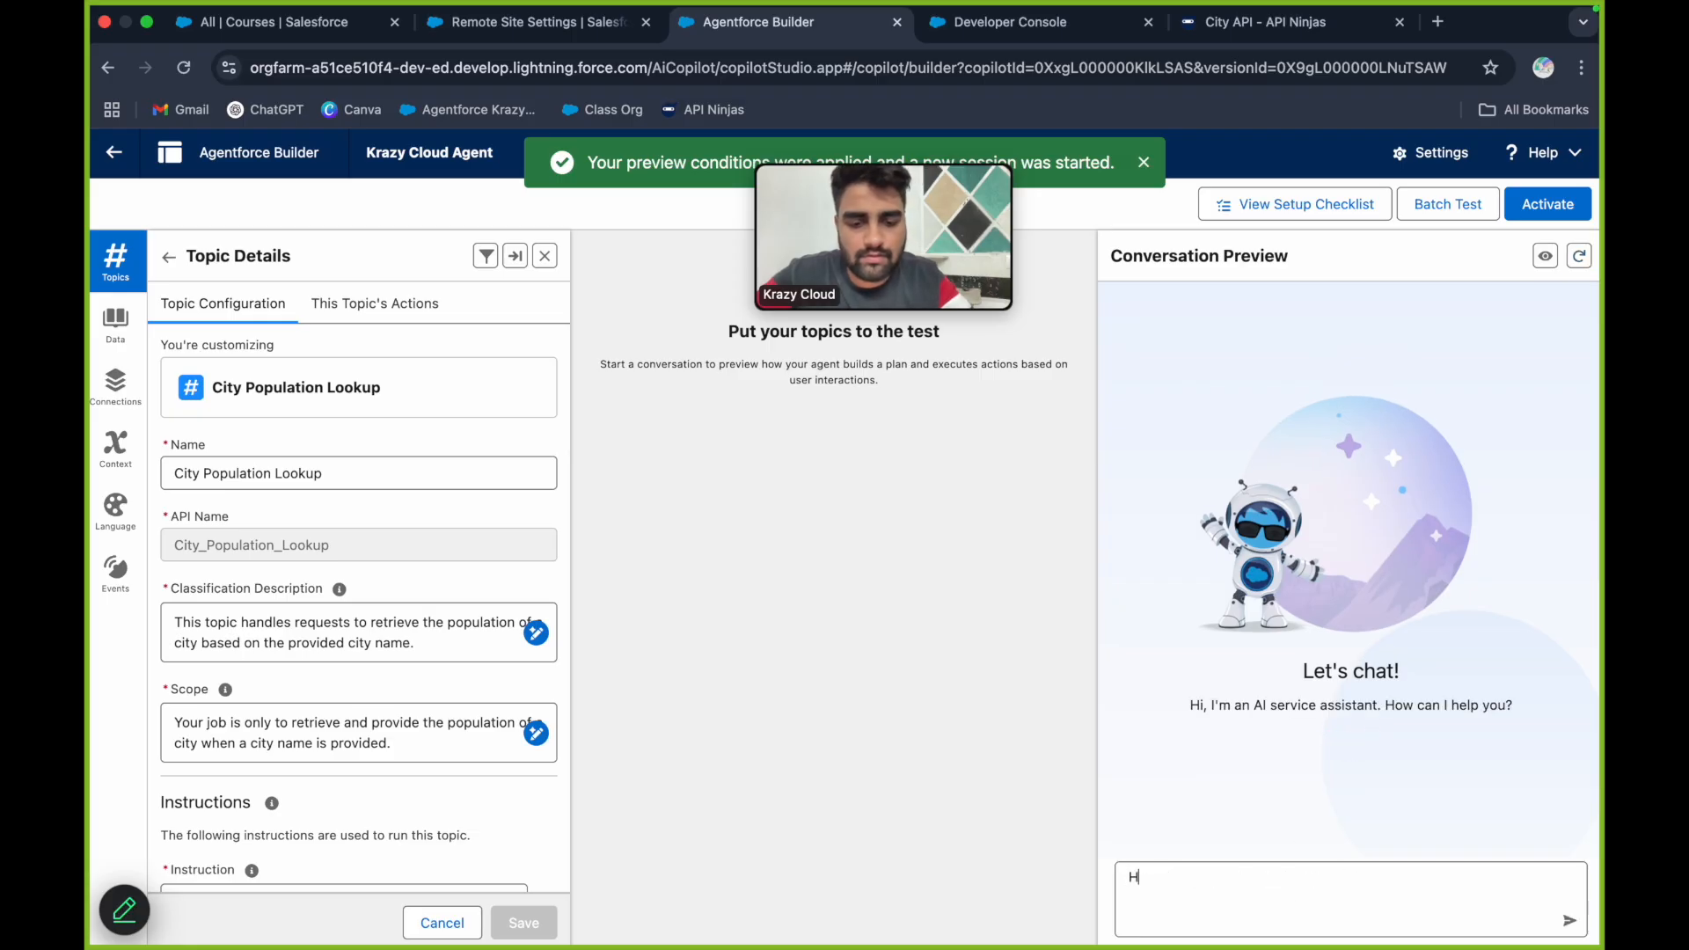
{"action": "key", "text": "Return"}
Ask the agent "What is the population of Jaipur ?" in the conversation preview
{"action": "type", "text": "Wh"}
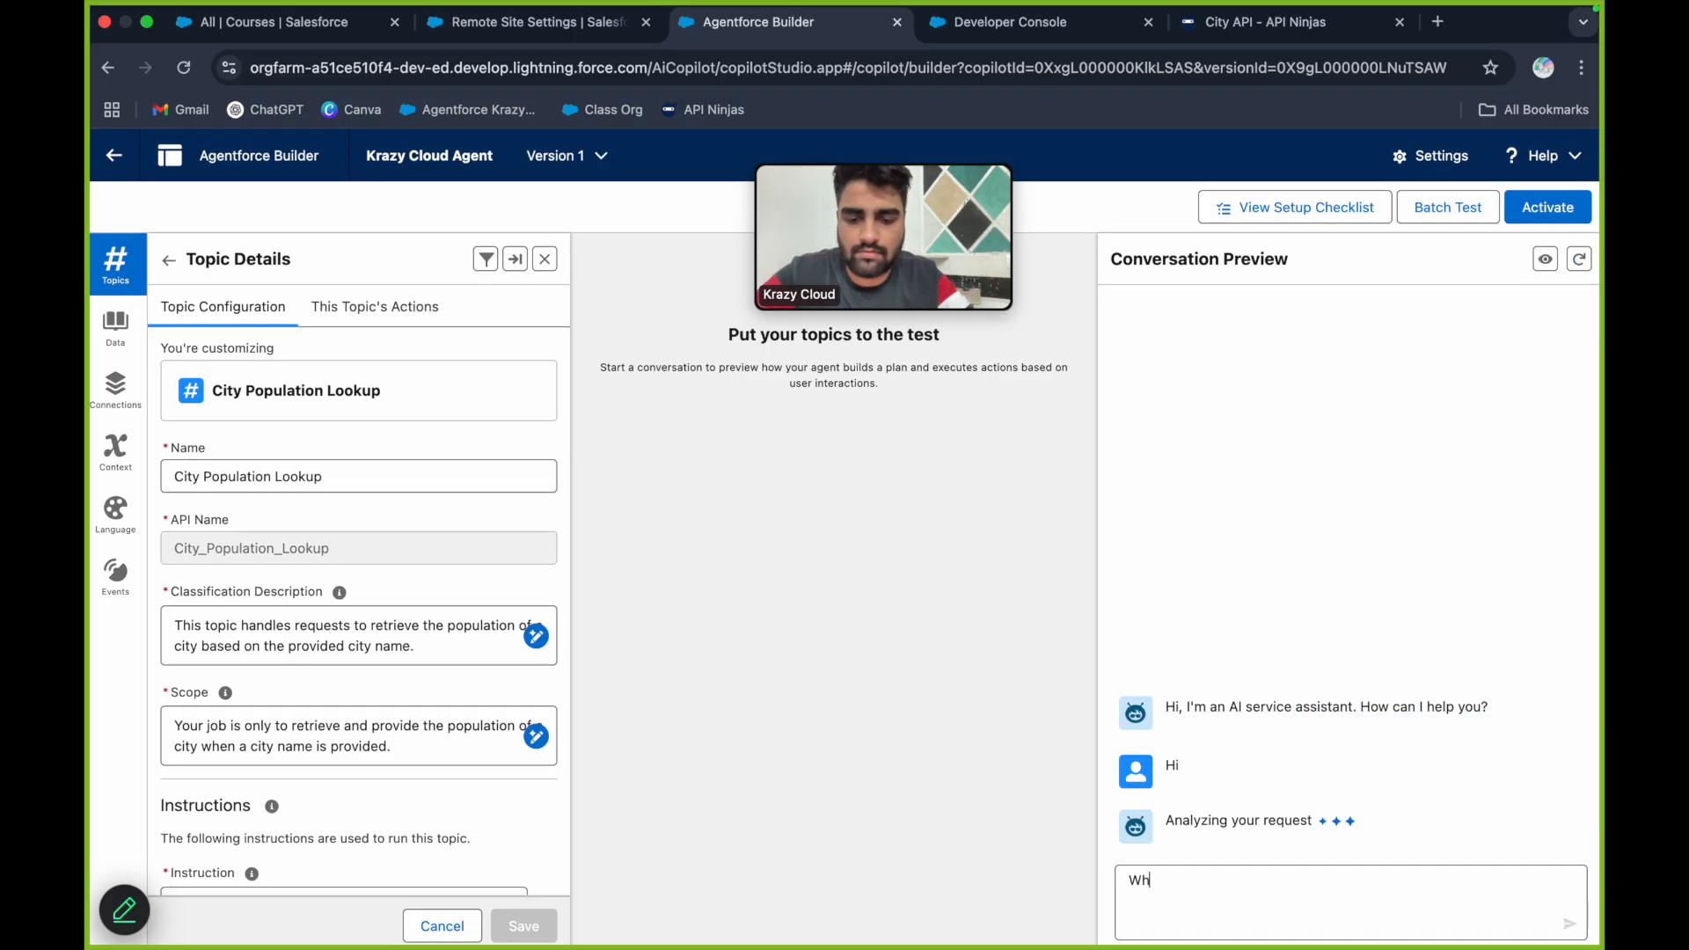
{"action": "type", "text": "at is t"}
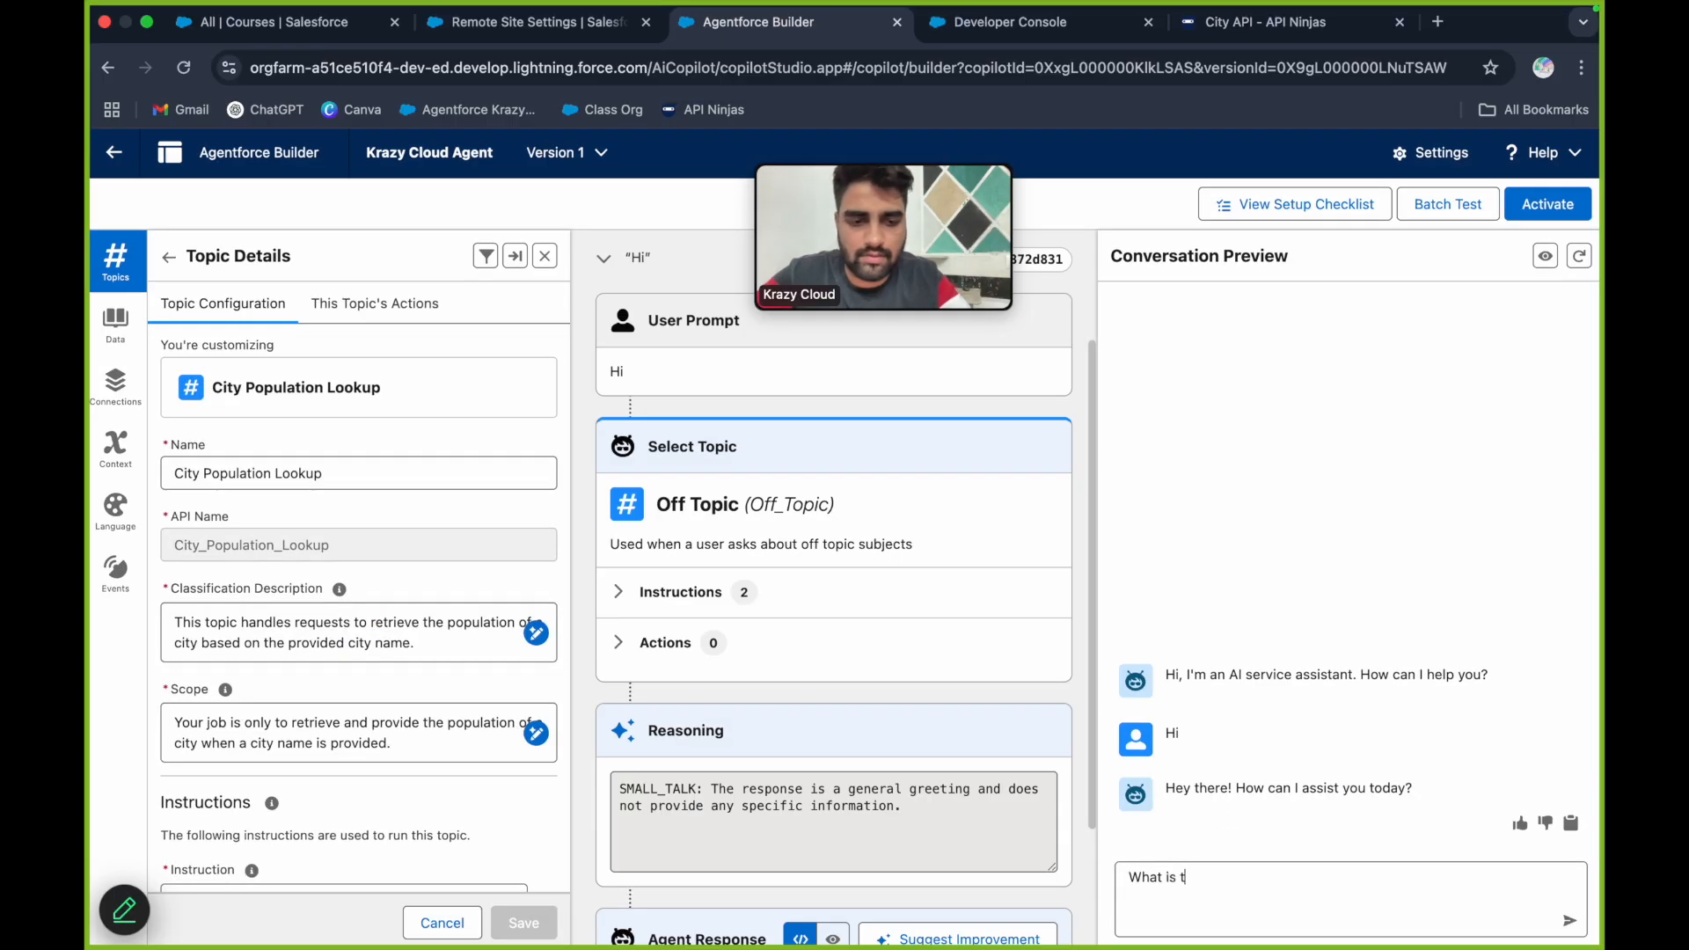
{"action": "type", "text": "he population of Jaipur ?"}
{"action": "key", "text": "Return"}
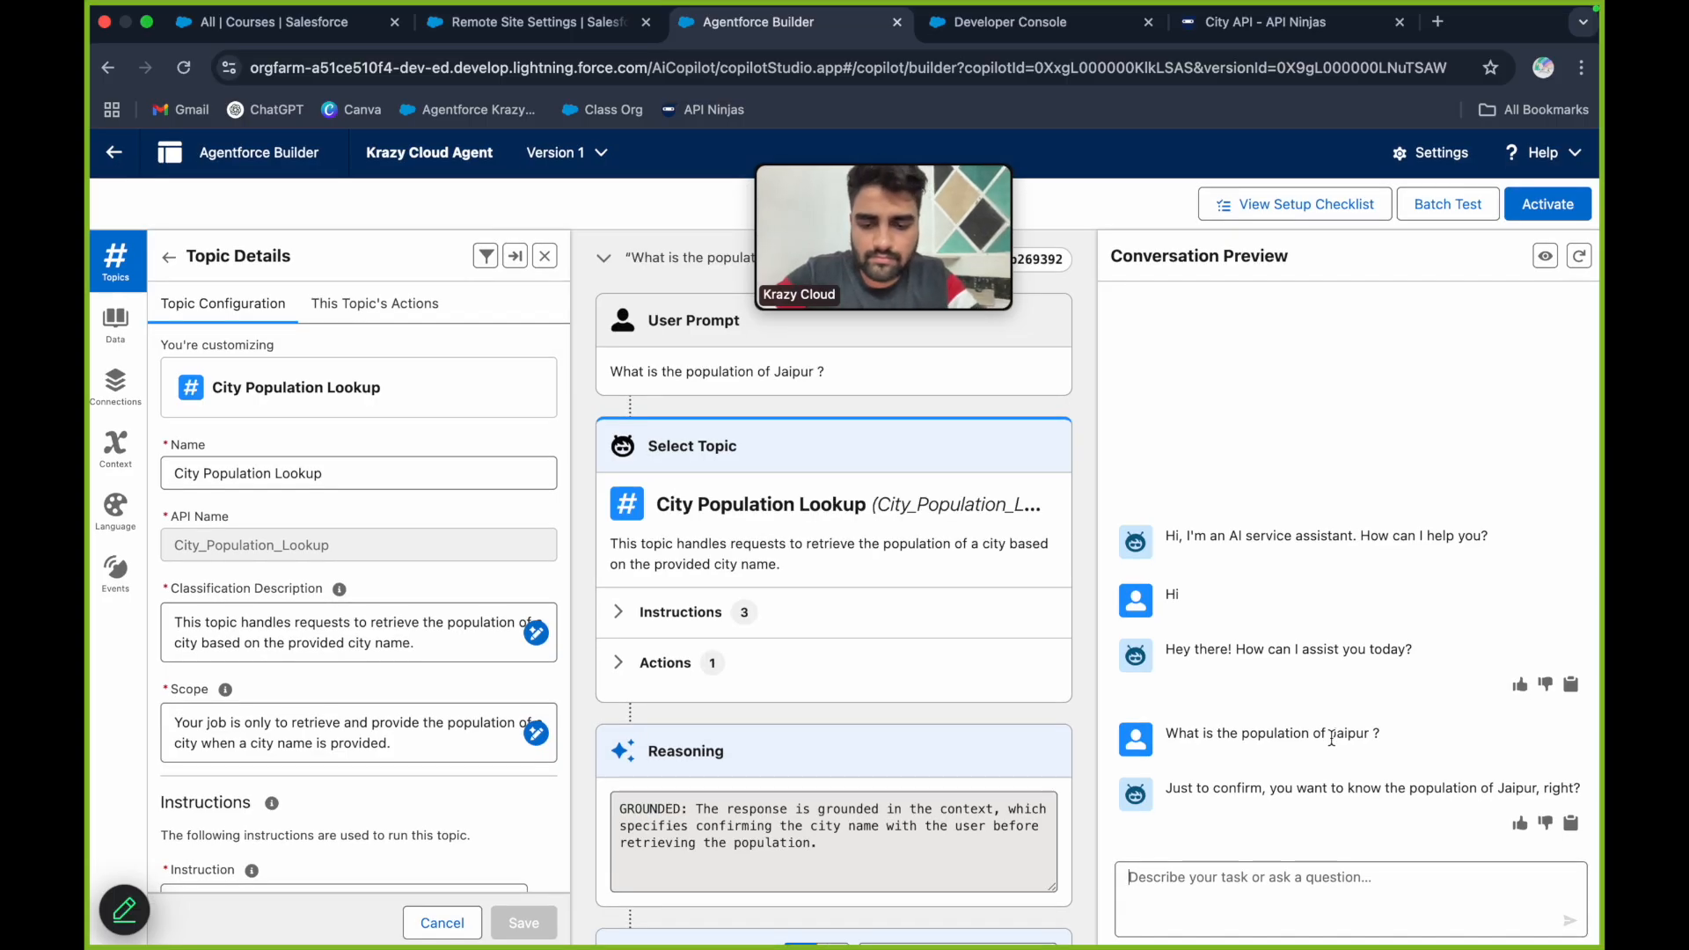
Answer the agent's confirmation question about Jaipur with "yes" and review its reply in the conversation preview
{"action": "type", "text": "yes"}
{"action": "key", "text": "Return"}
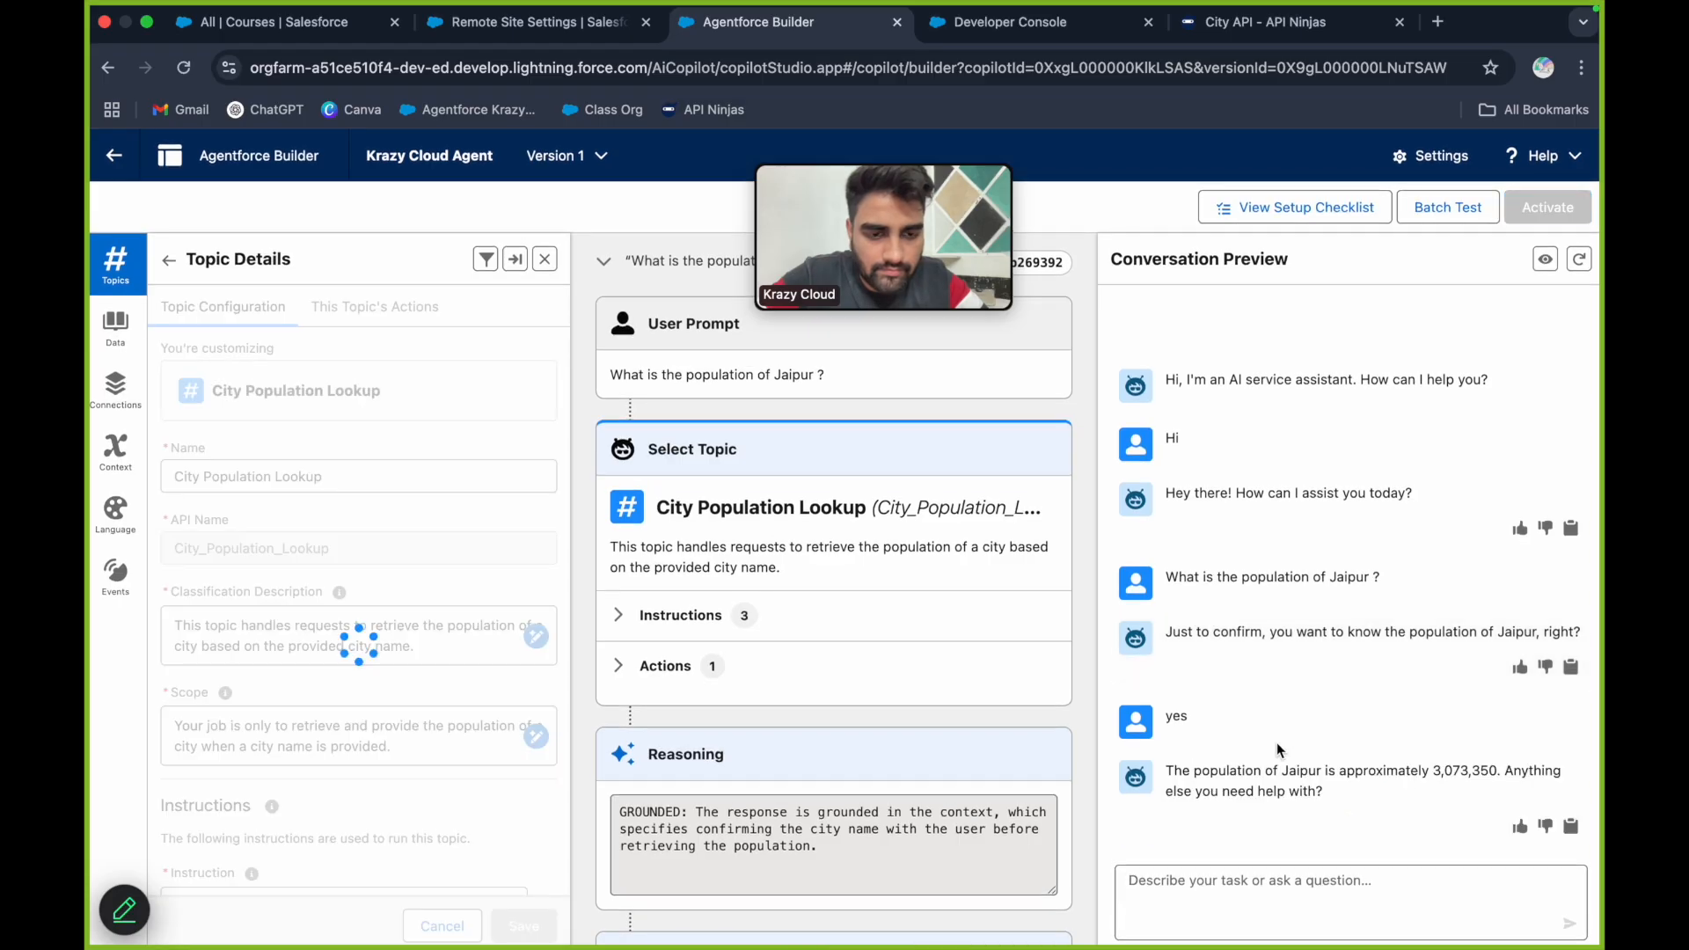
{"action": "left_click_drag", "start_coordinate": [1493, 769], "coordinate": [1498, 770]}
{"action": "left_click", "coordinate": [1427, 774]}
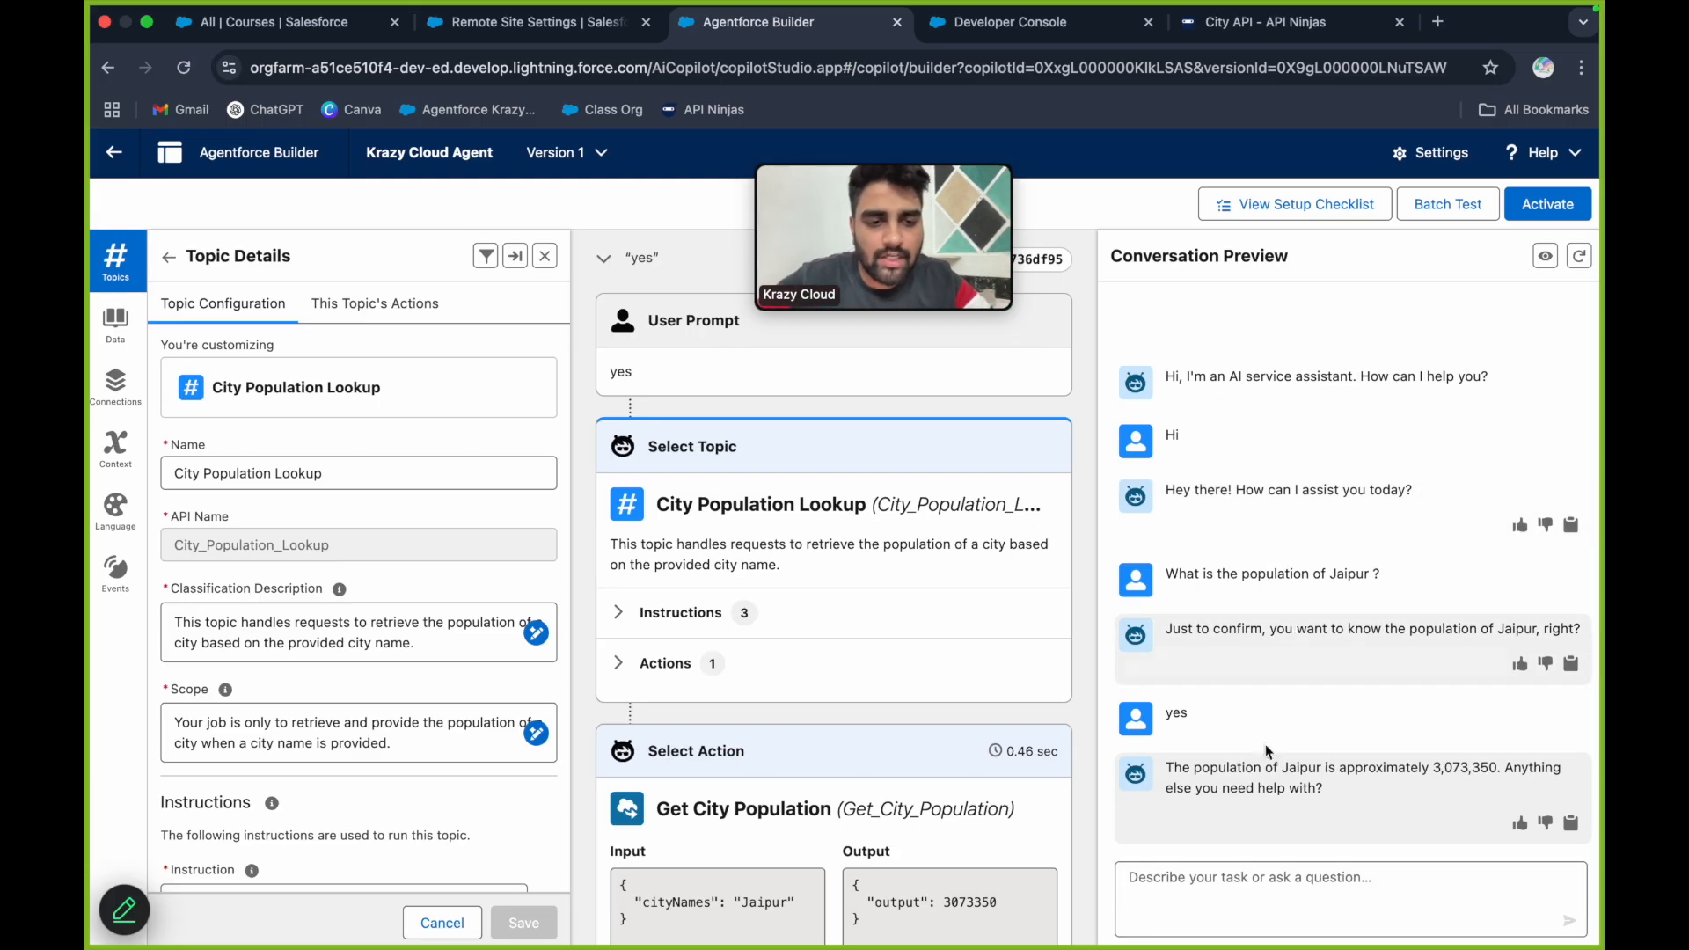
{"action": "left_click_drag", "start_coordinate": [1332, 783], "coordinate": [1166, 770]}
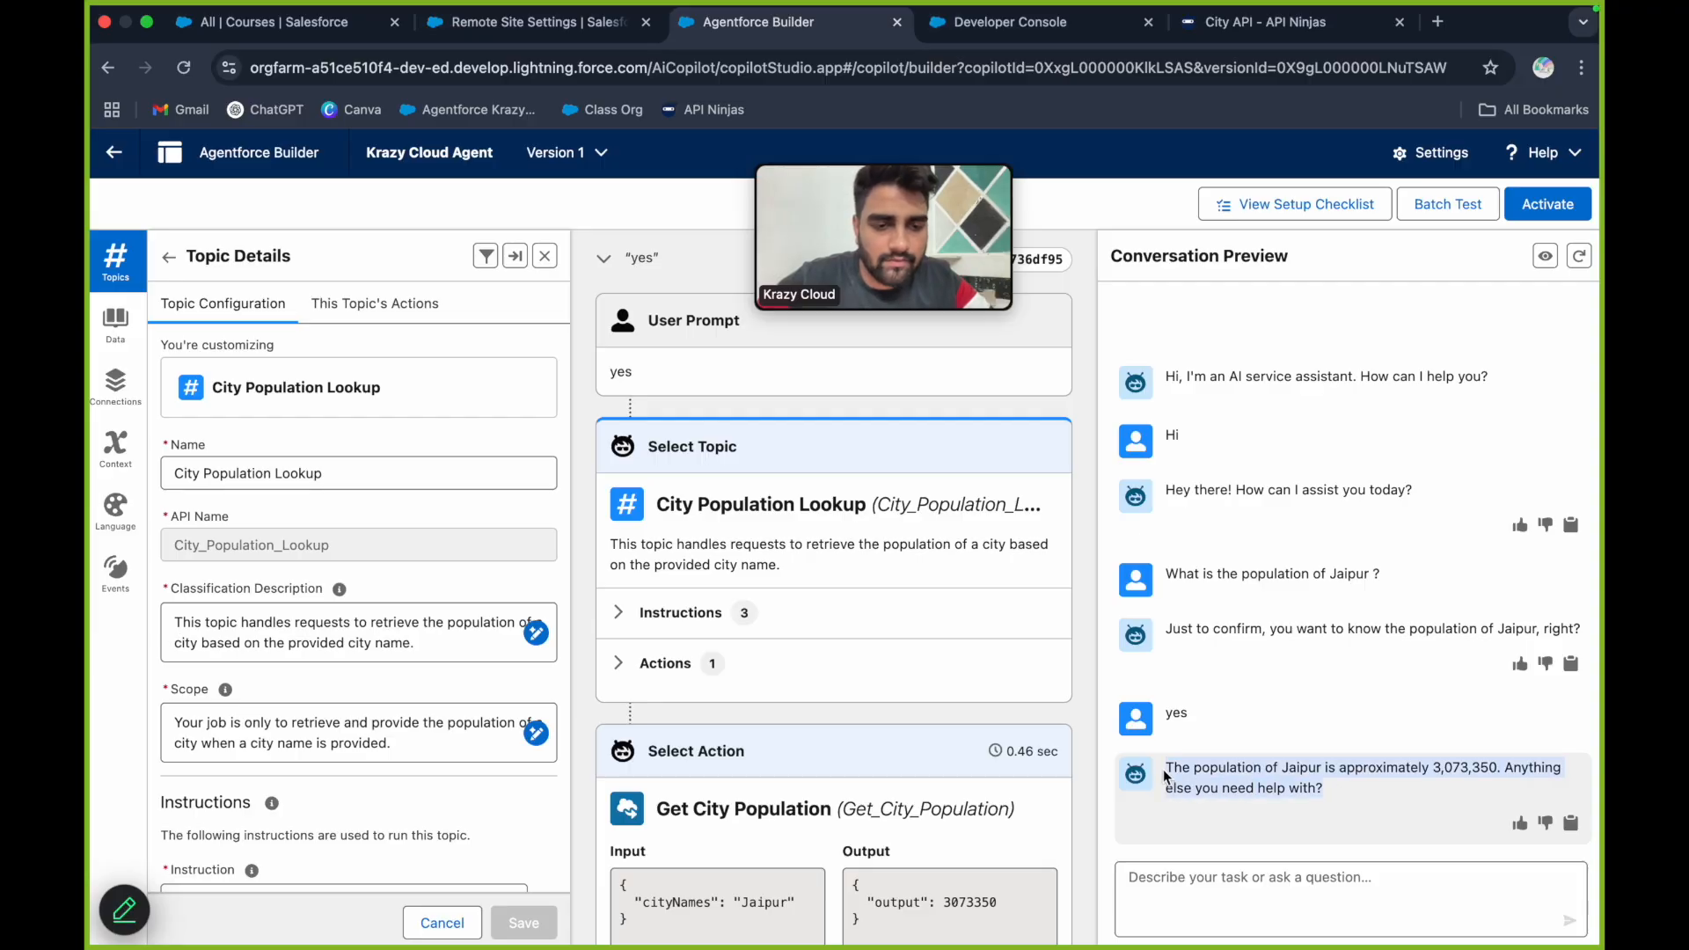
{"action": "left_click", "coordinate": [1289, 764]}
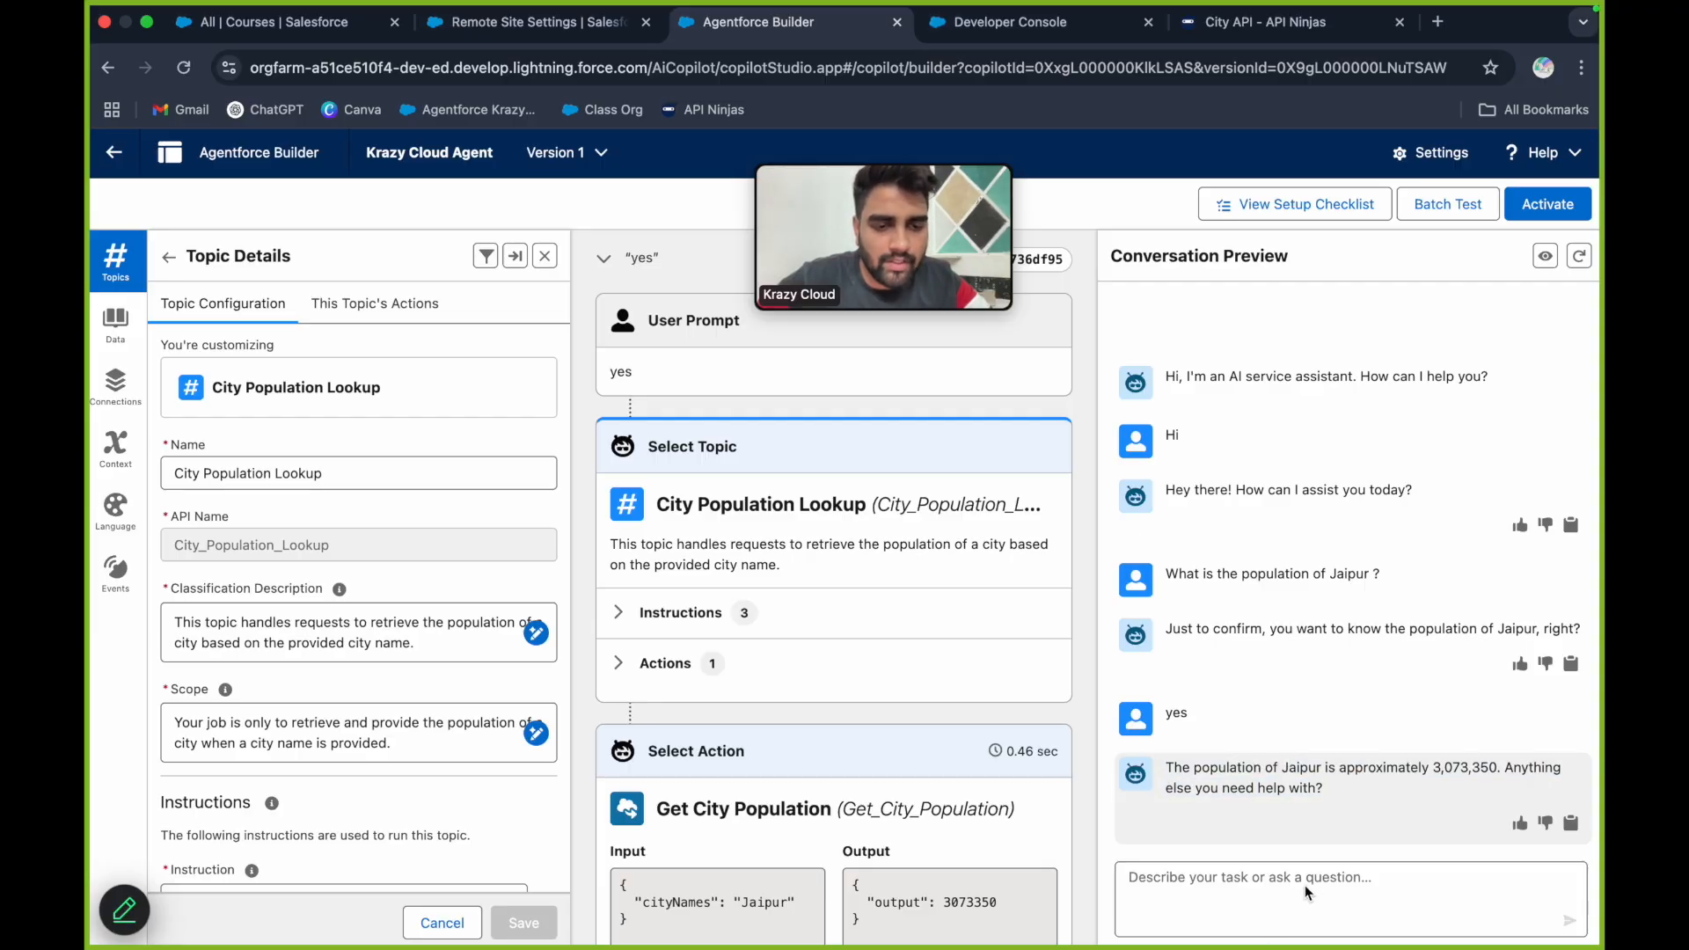
Examine the plan trace for the Jaipur question, including the user prompt, selected topic, instructions, actions, reasoning and agent response
{"action": "scroll", "coordinate": [897, 618], "scroll_direction": "up", "scroll_amount": 15}
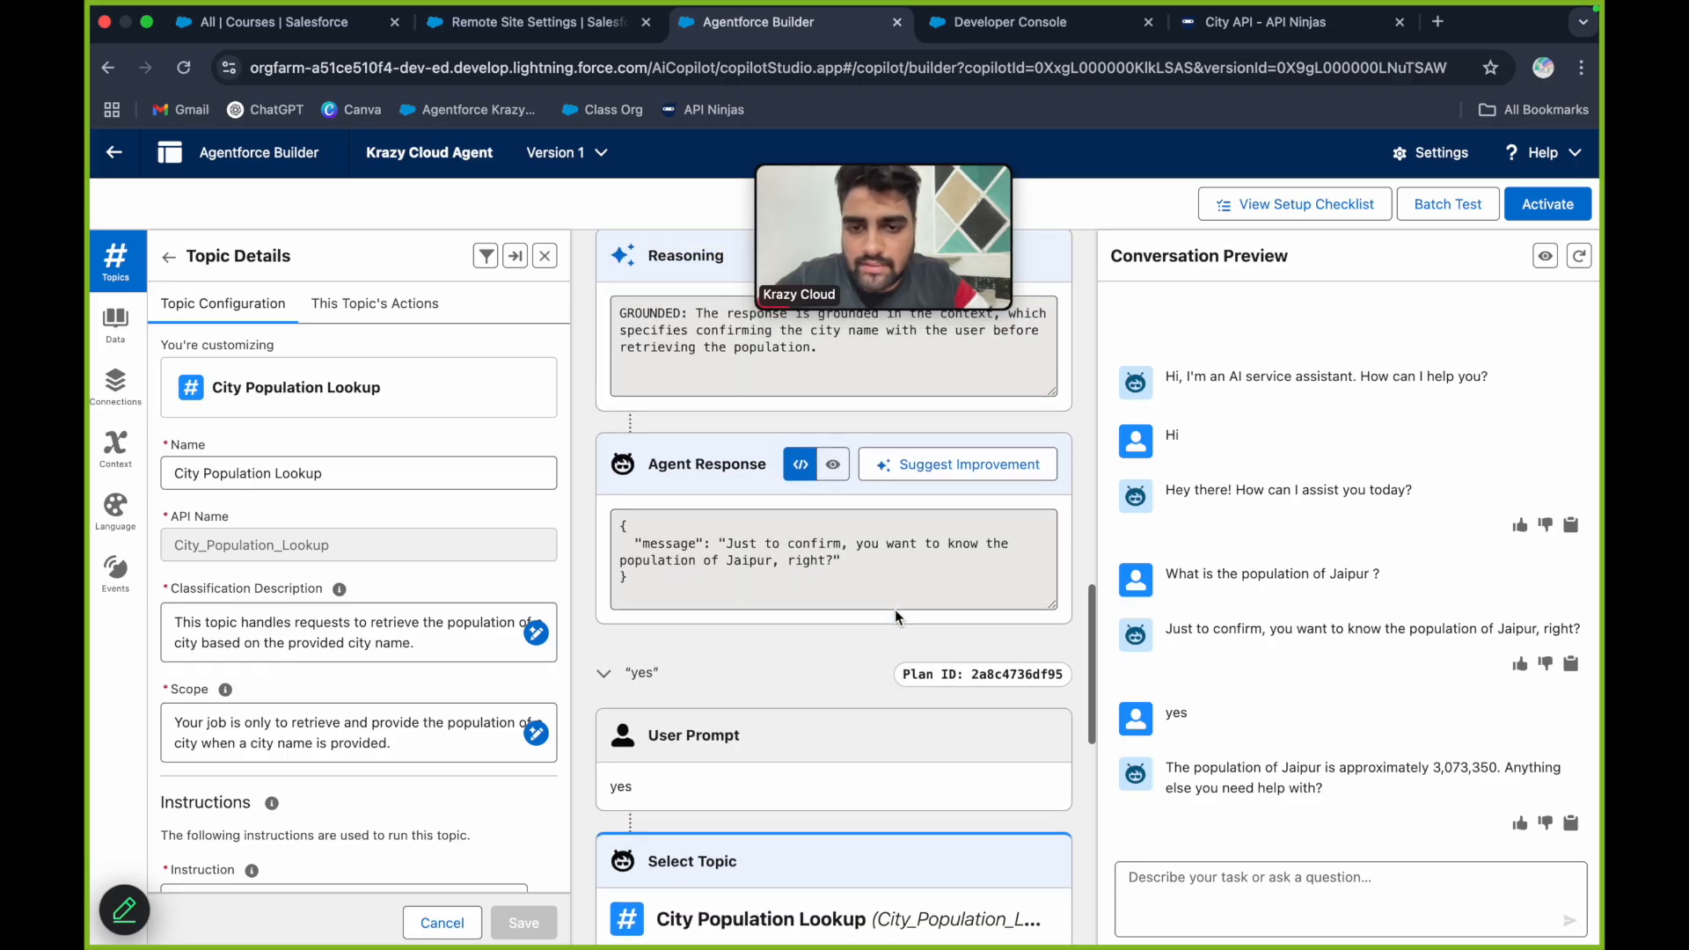
{"action": "scroll", "coordinate": [781, 462], "scroll_direction": "up", "scroll_amount": 3}
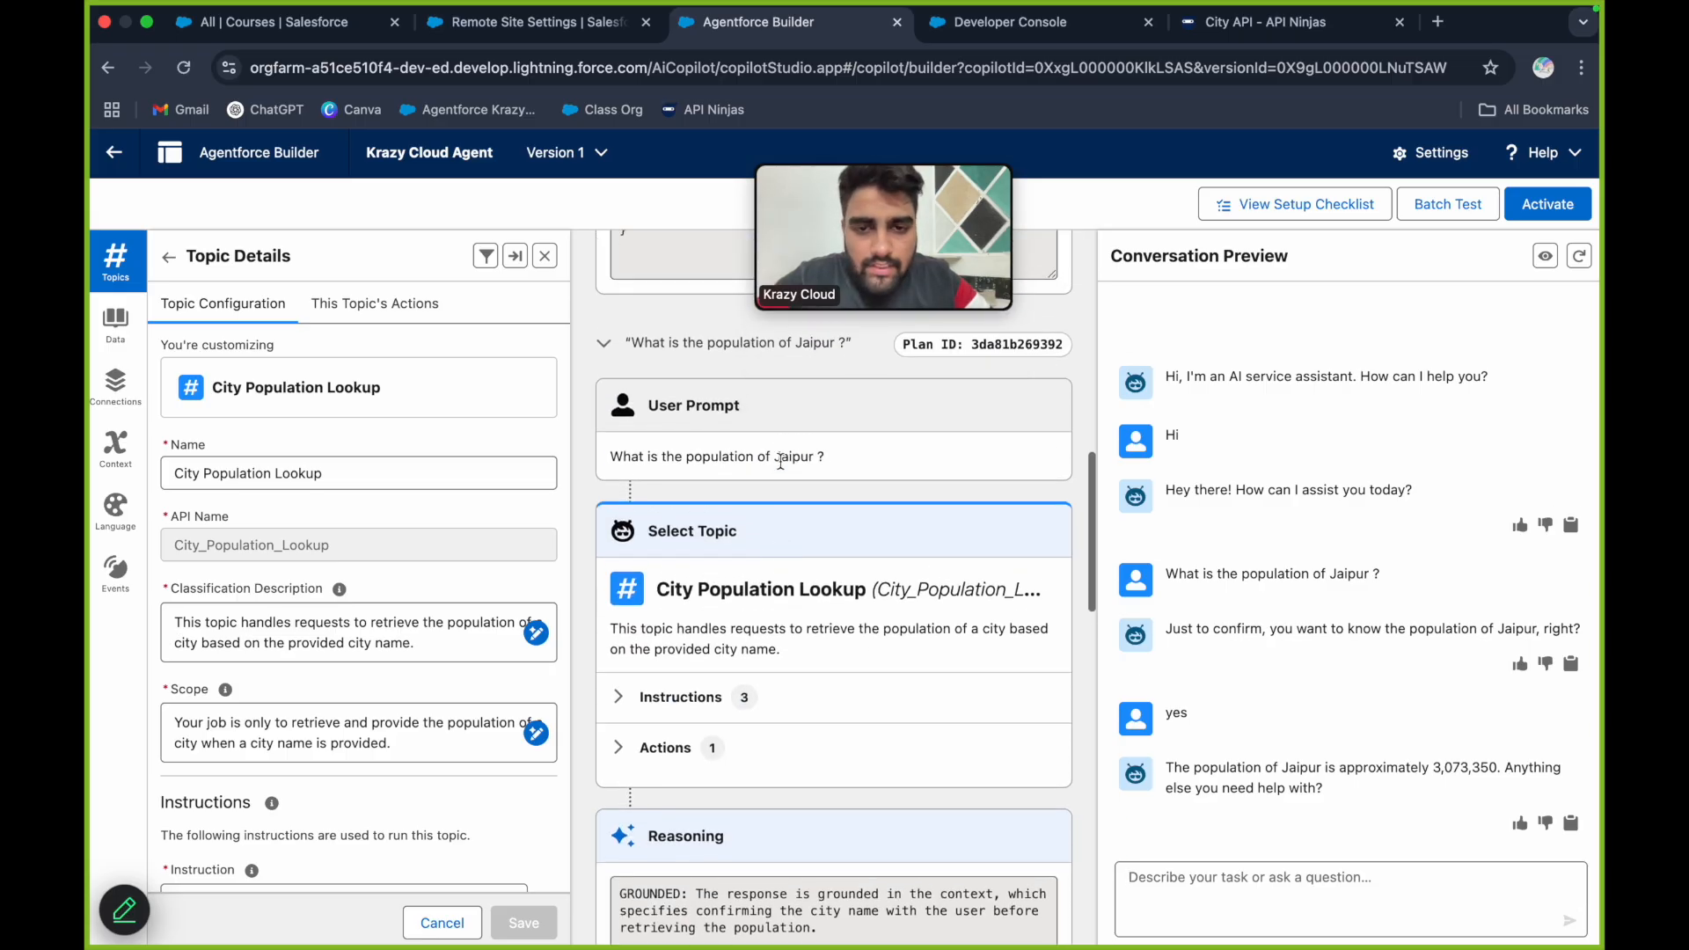
{"action": "left_click_drag", "start_coordinate": [832, 463], "coordinate": [602, 466]}
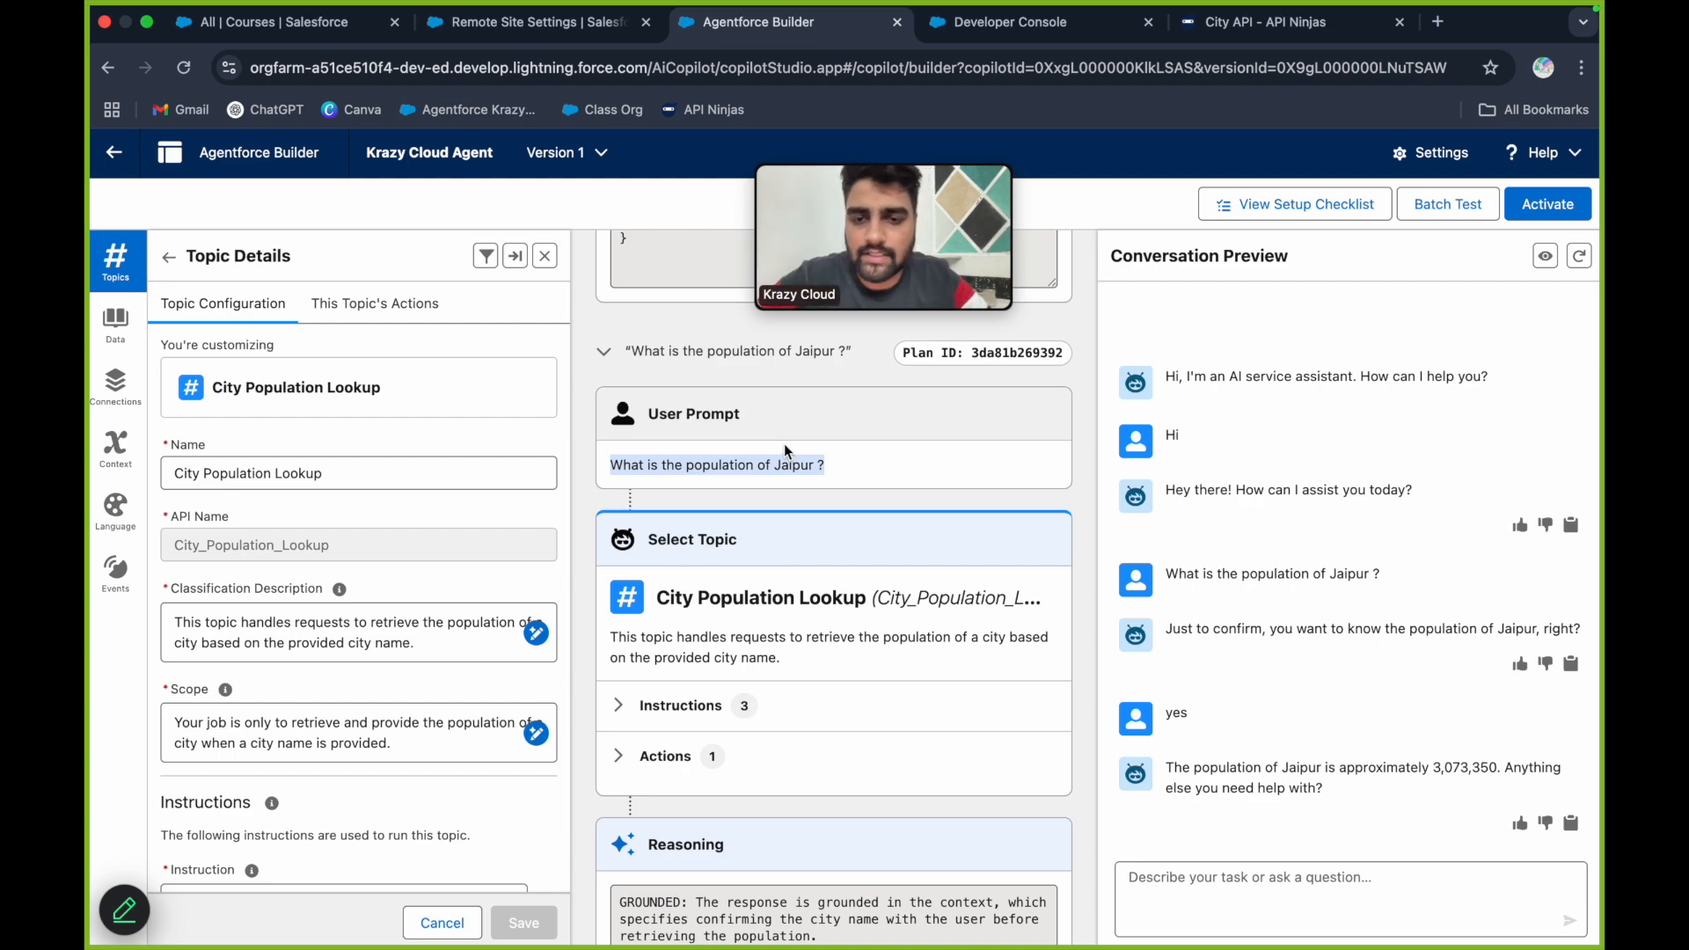
{"action": "scroll", "coordinate": [783, 444], "scroll_direction": "down", "scroll_amount": 3}
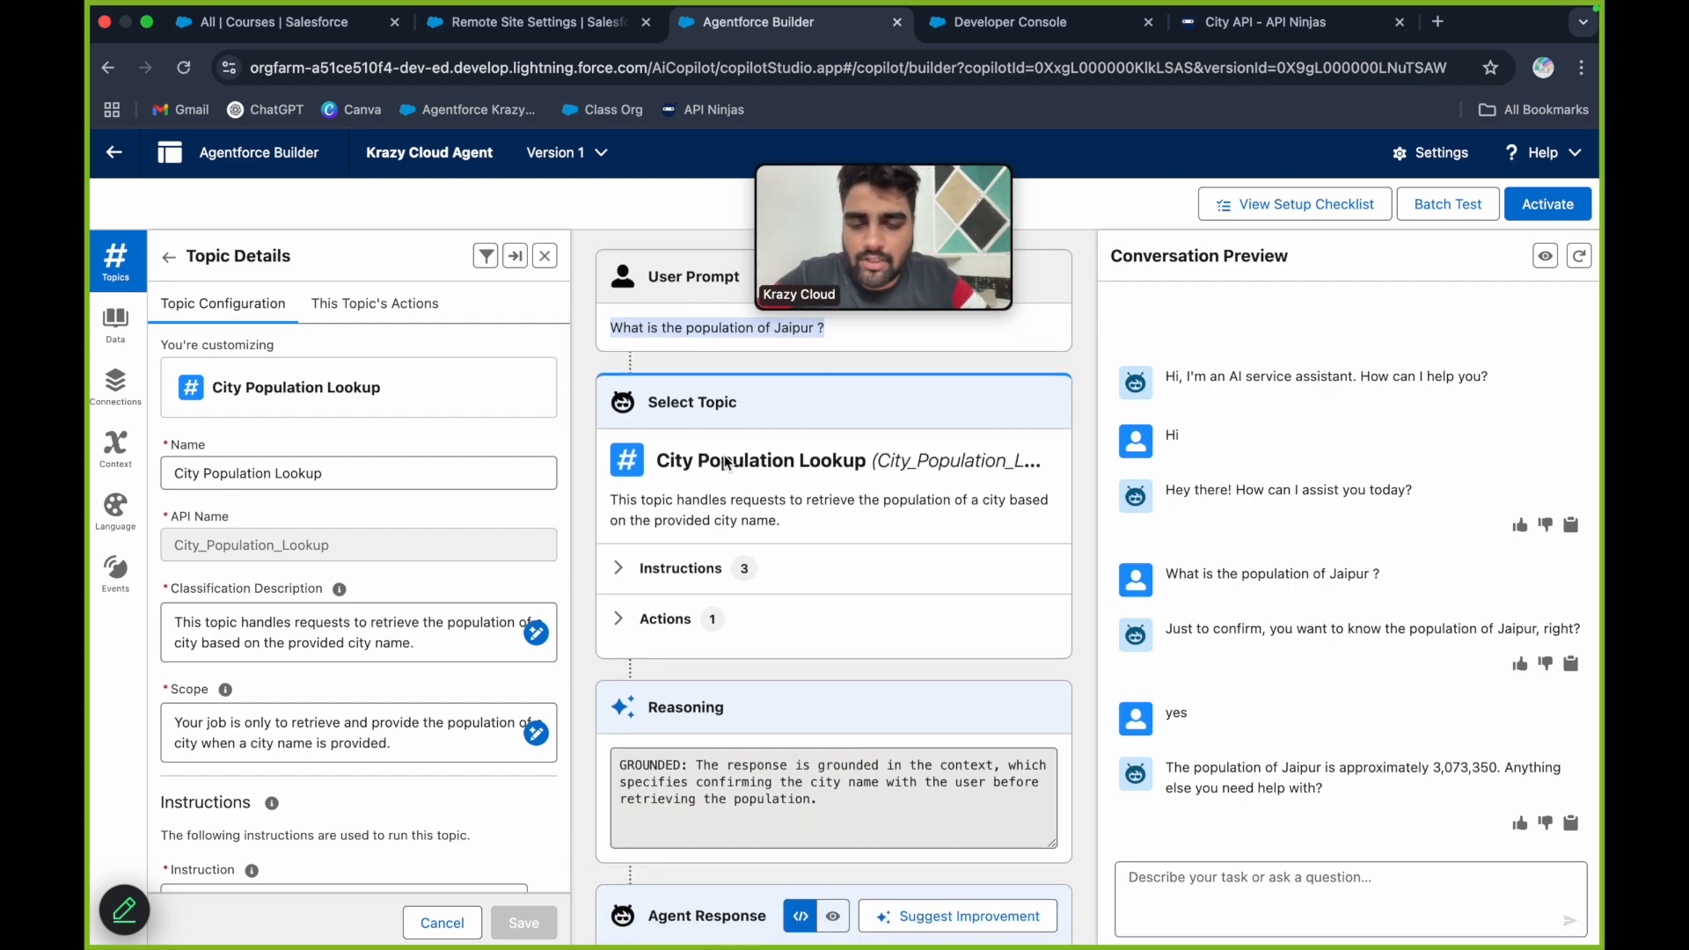
{"action": "scroll", "coordinate": [716, 497], "scroll_direction": "down", "scroll_amount": 2}
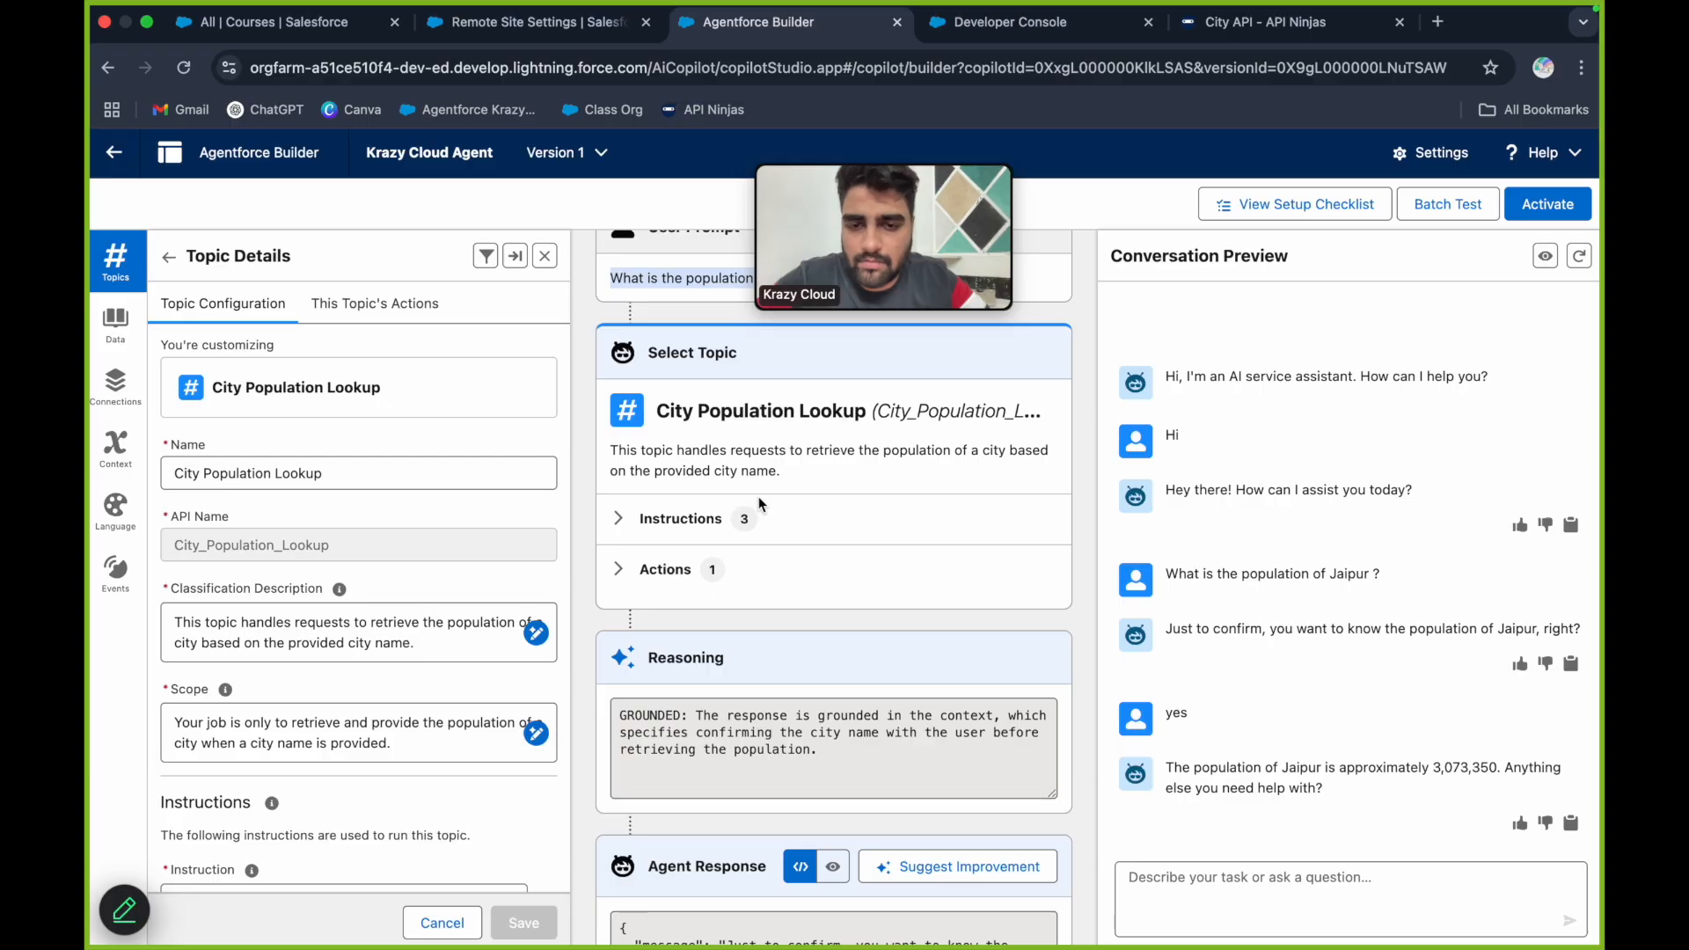
{"action": "scroll", "coordinate": [759, 496], "scroll_direction": "down", "scroll_amount": 2}
{"action": "left_click", "coordinate": [619, 461]}
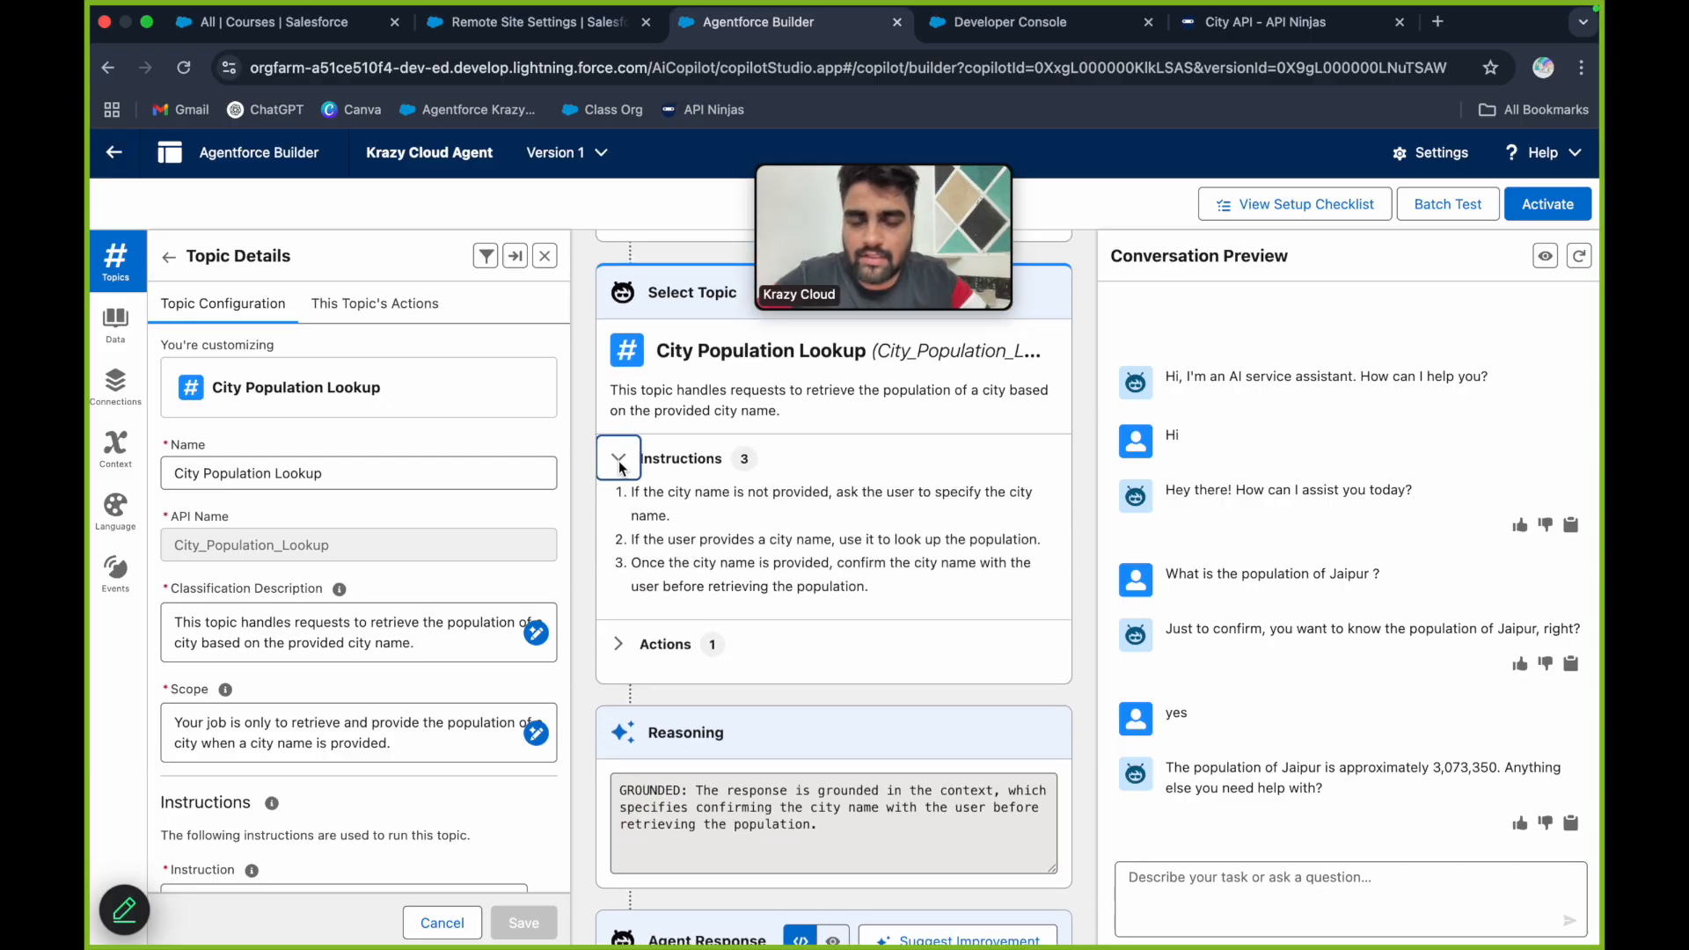
{"action": "left_click", "coordinate": [619, 644]}
{"action": "scroll", "coordinate": [778, 609], "scroll_direction": "down", "scroll_amount": 4}
{"action": "scroll", "coordinate": [776, 605], "scroll_direction": "down", "scroll_amount": 10}
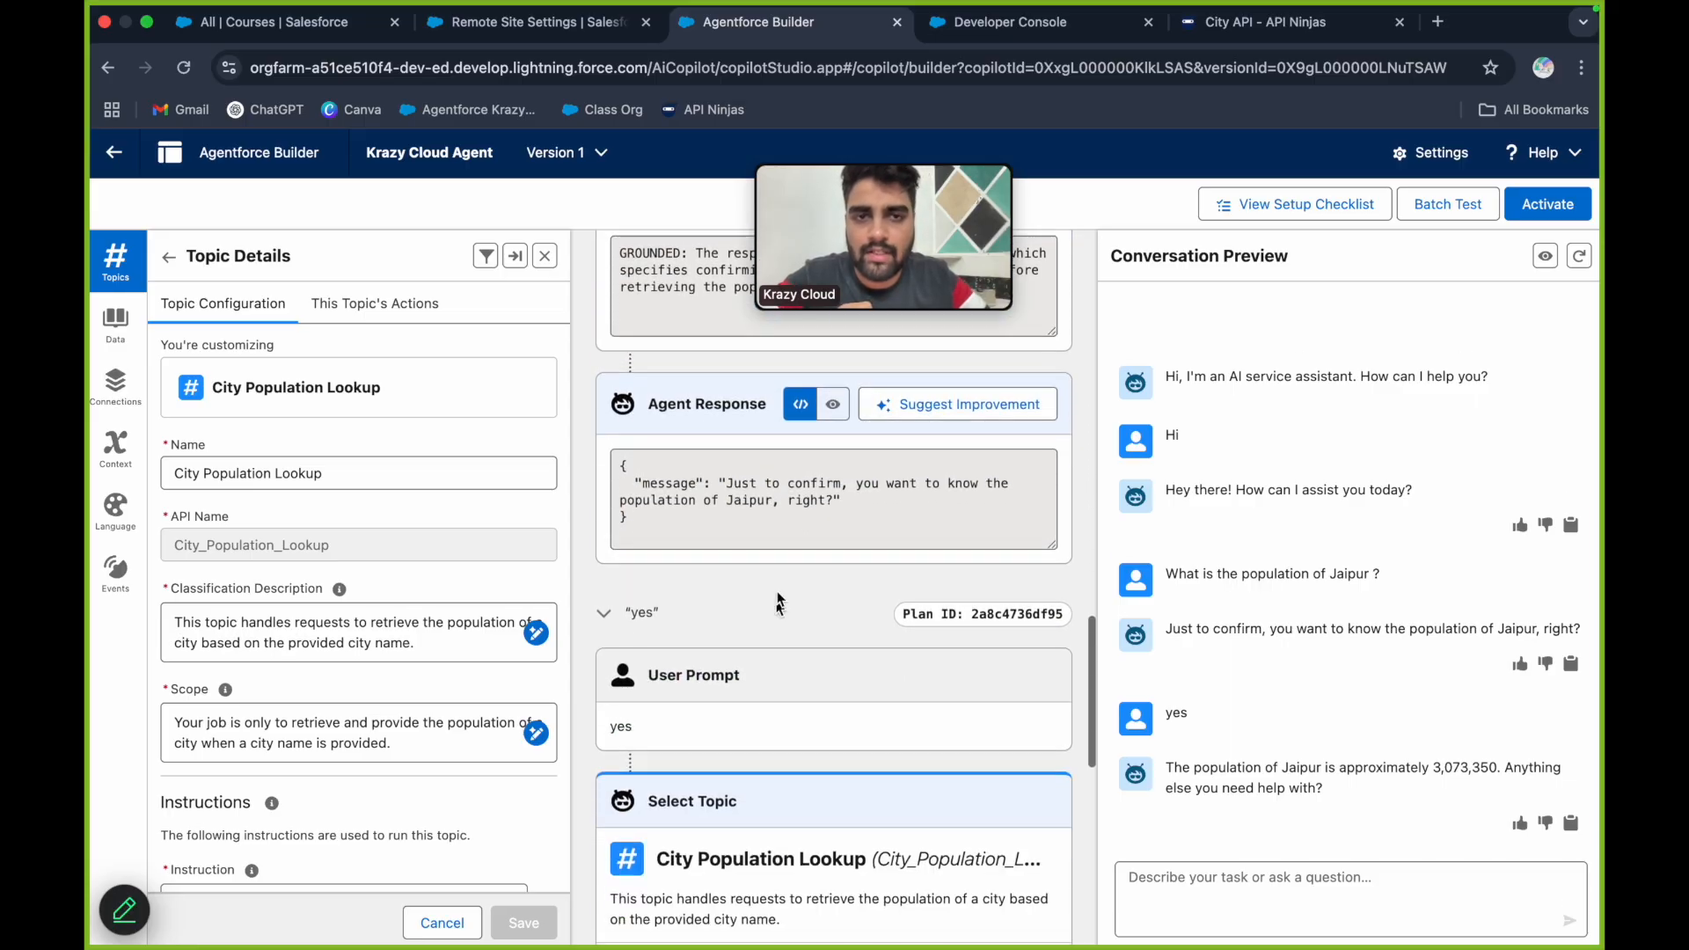
Check the CityPopulationService class in Developer Console, and back in Agentforce Builder examine the Get City Population action's input, output and reasoning
{"action": "left_click", "coordinate": [1024, 35]}
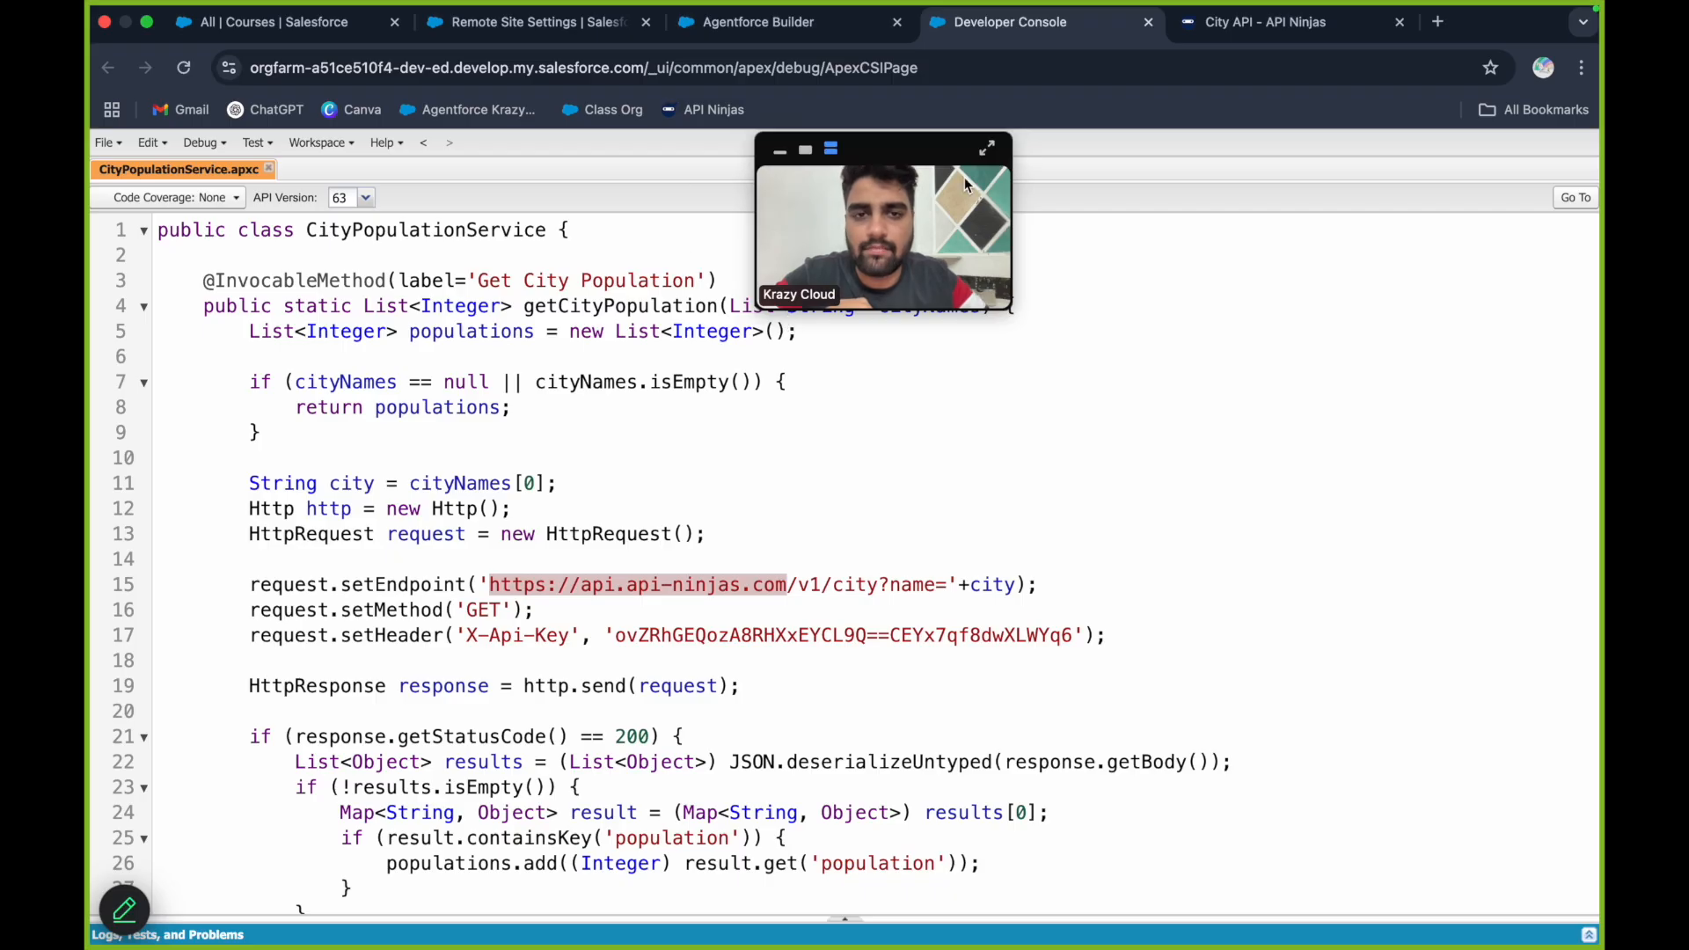
{"action": "left_click_drag", "start_coordinate": [805, 187], "coordinate": [1277, 188]}
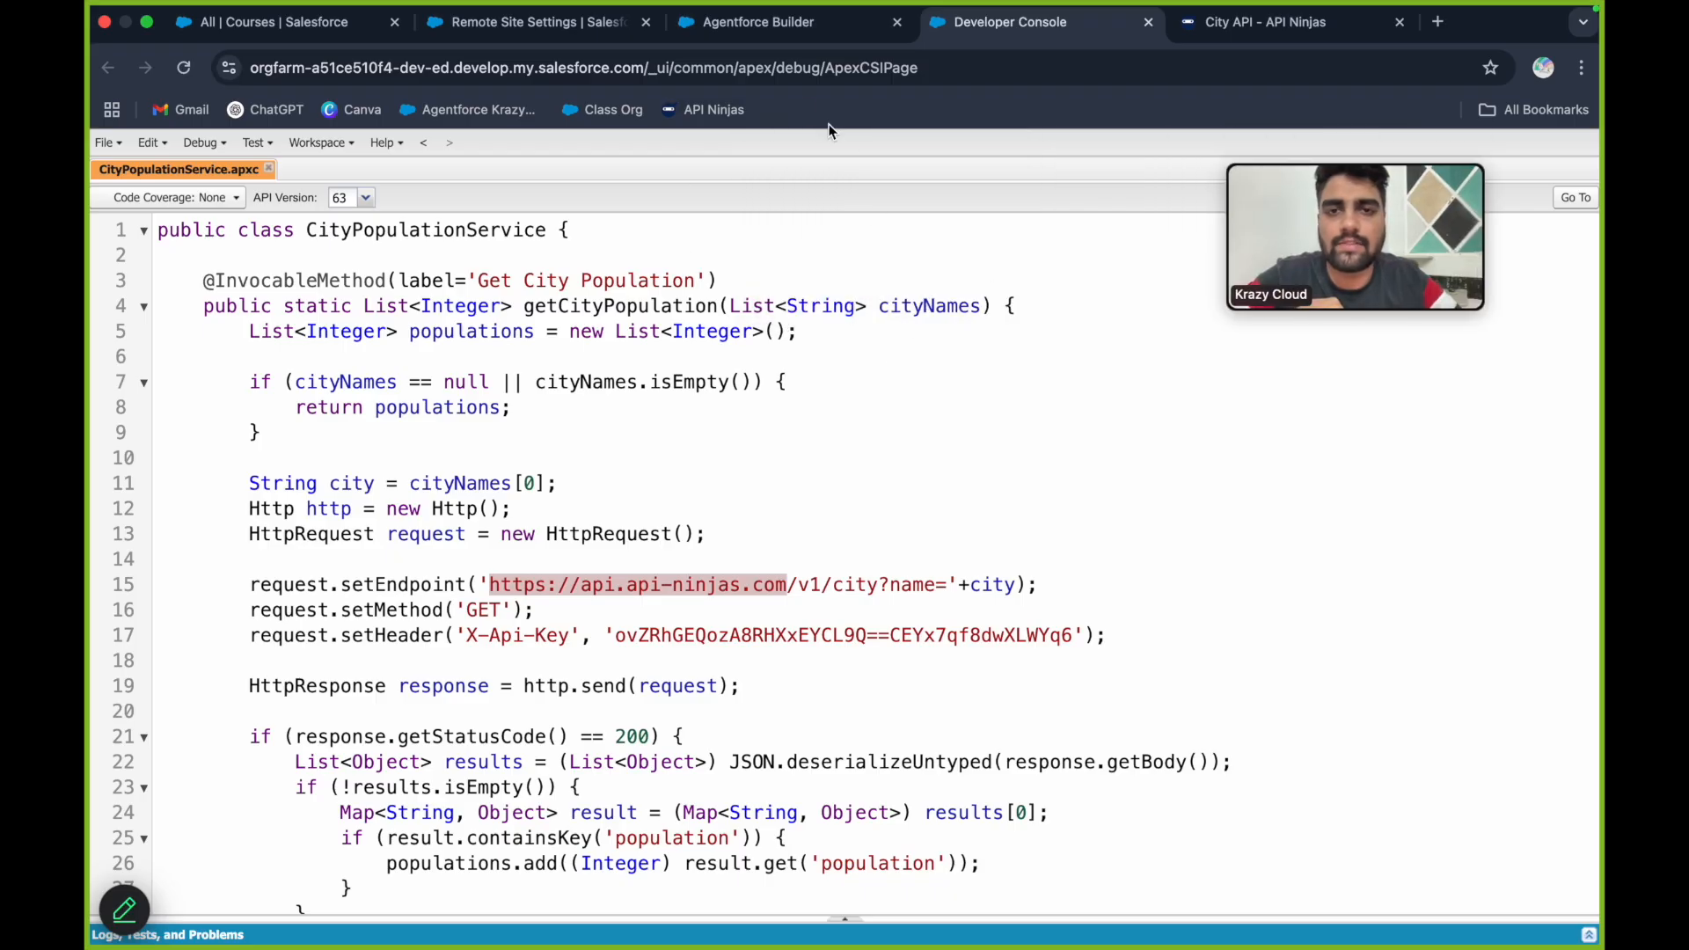
{"action": "left_click", "coordinate": [744, 25]}
{"action": "scroll", "coordinate": [1021, 589], "scroll_direction": "down", "scroll_amount": 10}
{"action": "scroll", "coordinate": [1021, 589], "scroll_direction": "down", "scroll_amount": 1}
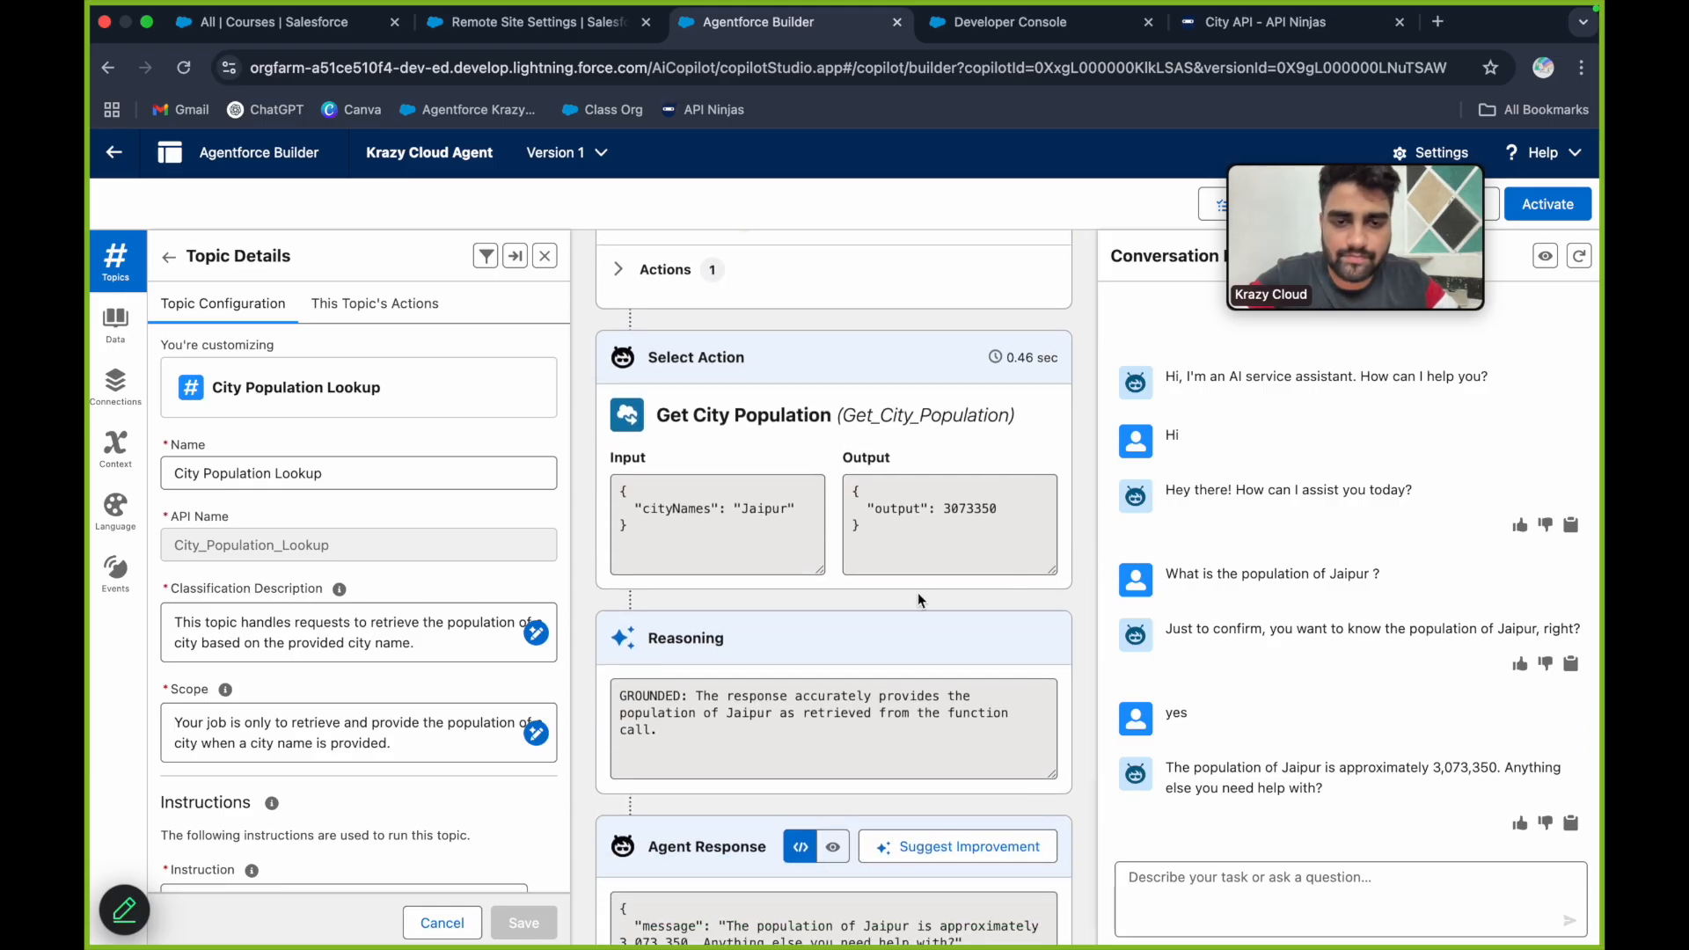
{"action": "left_click_drag", "start_coordinate": [890, 508], "coordinate": [1003, 509]}
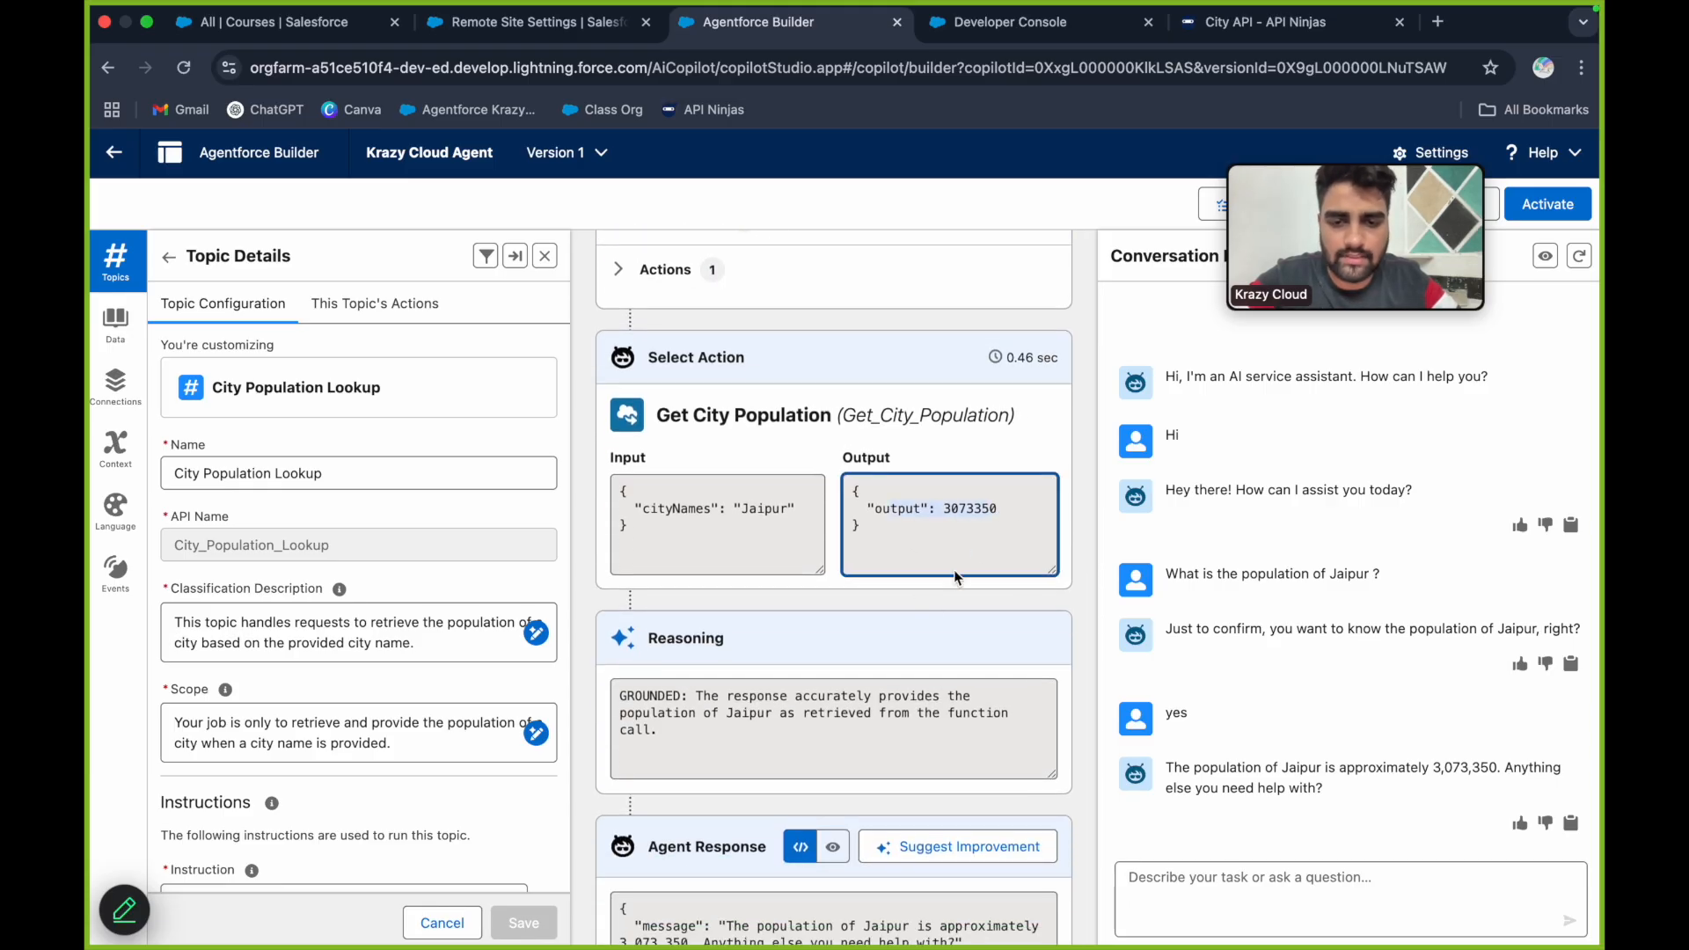
{"action": "scroll", "coordinate": [835, 653], "scroll_direction": "down", "scroll_amount": 3}
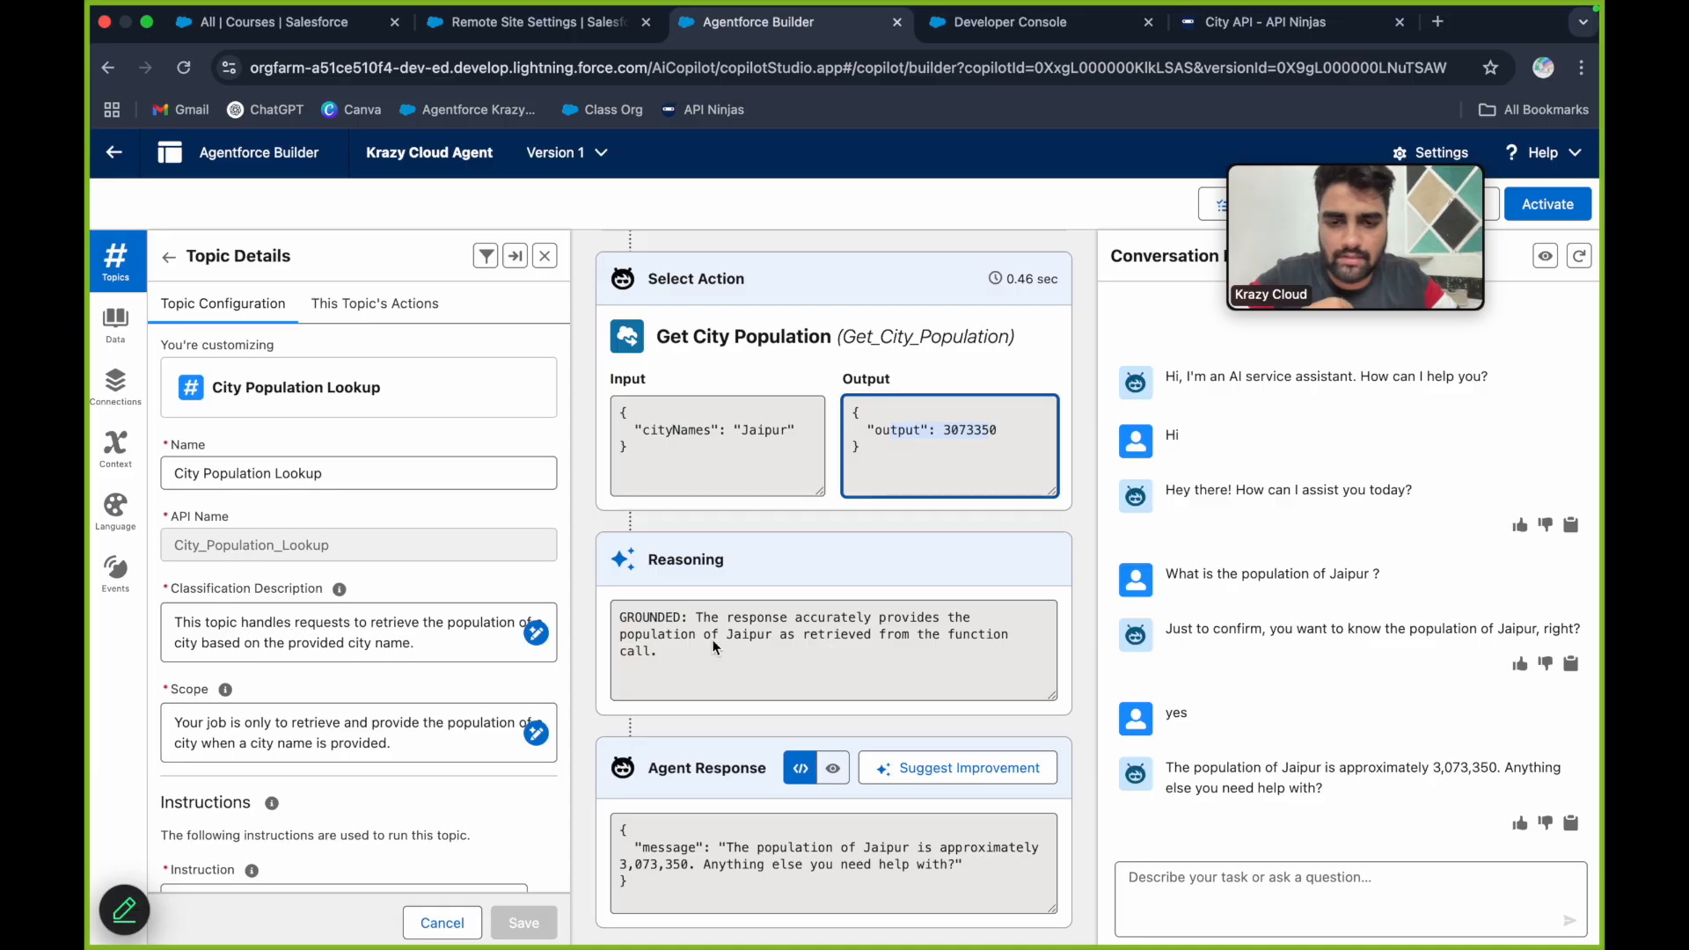
Ask the agent "mumbai ?" as a follow-up in the conversation preview and review its answer
{"action": "left_click", "coordinate": [1328, 877]}
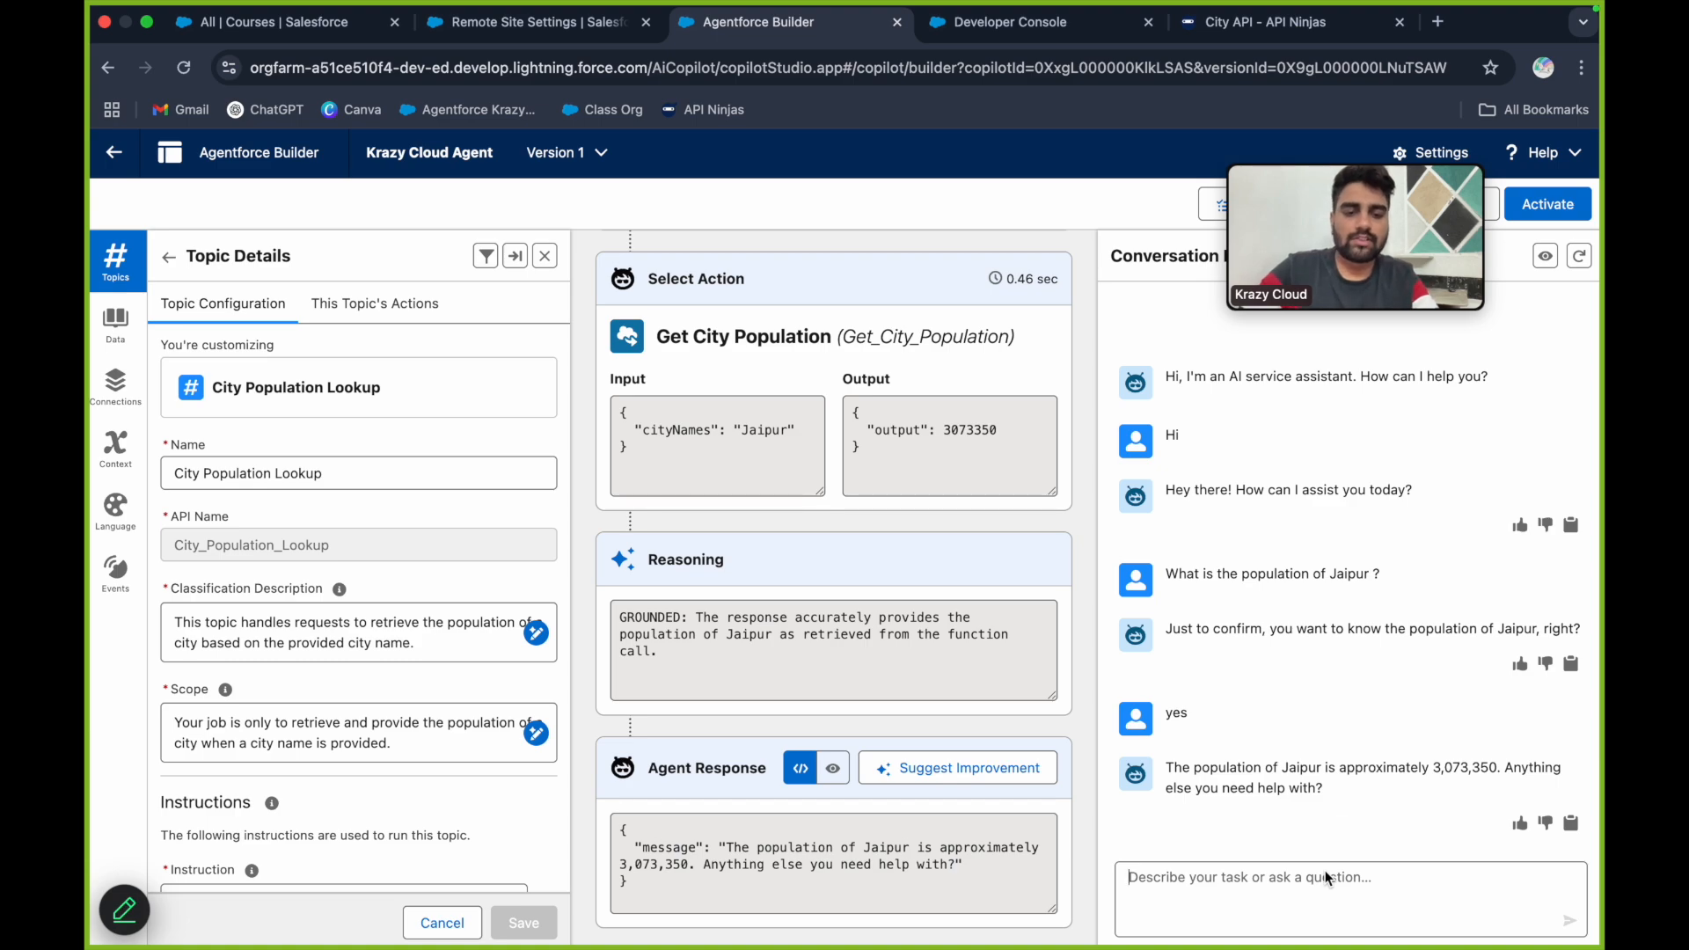
{"action": "type", "text": "mumbai ?"}
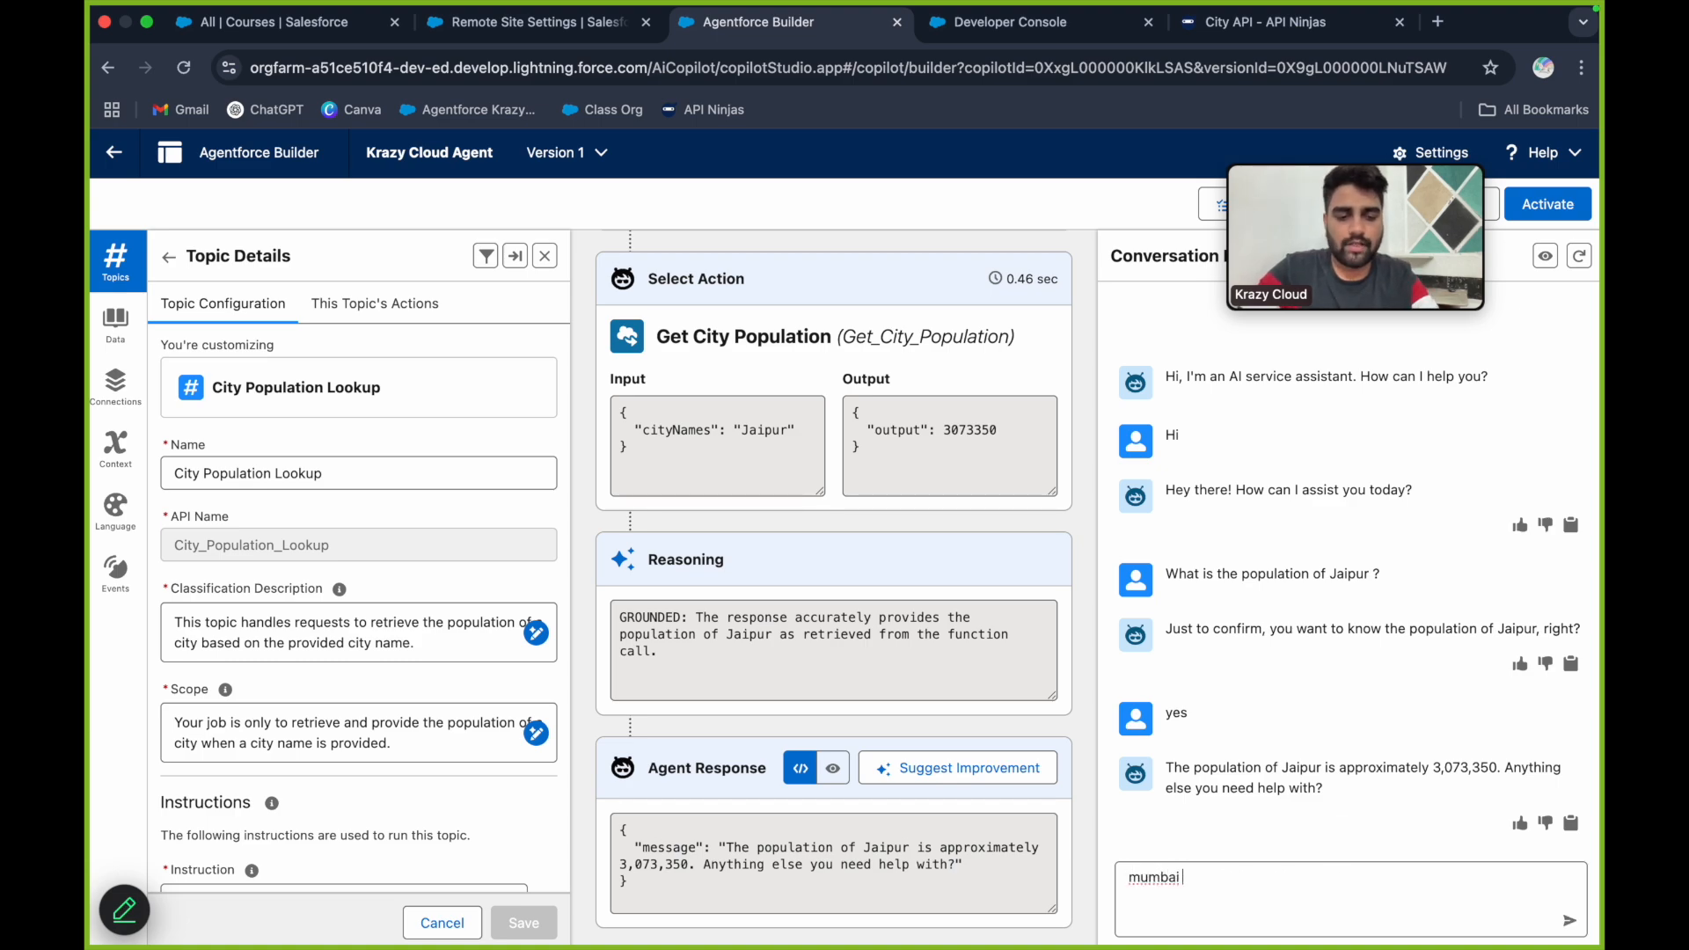
{"action": "key", "text": "Return"}
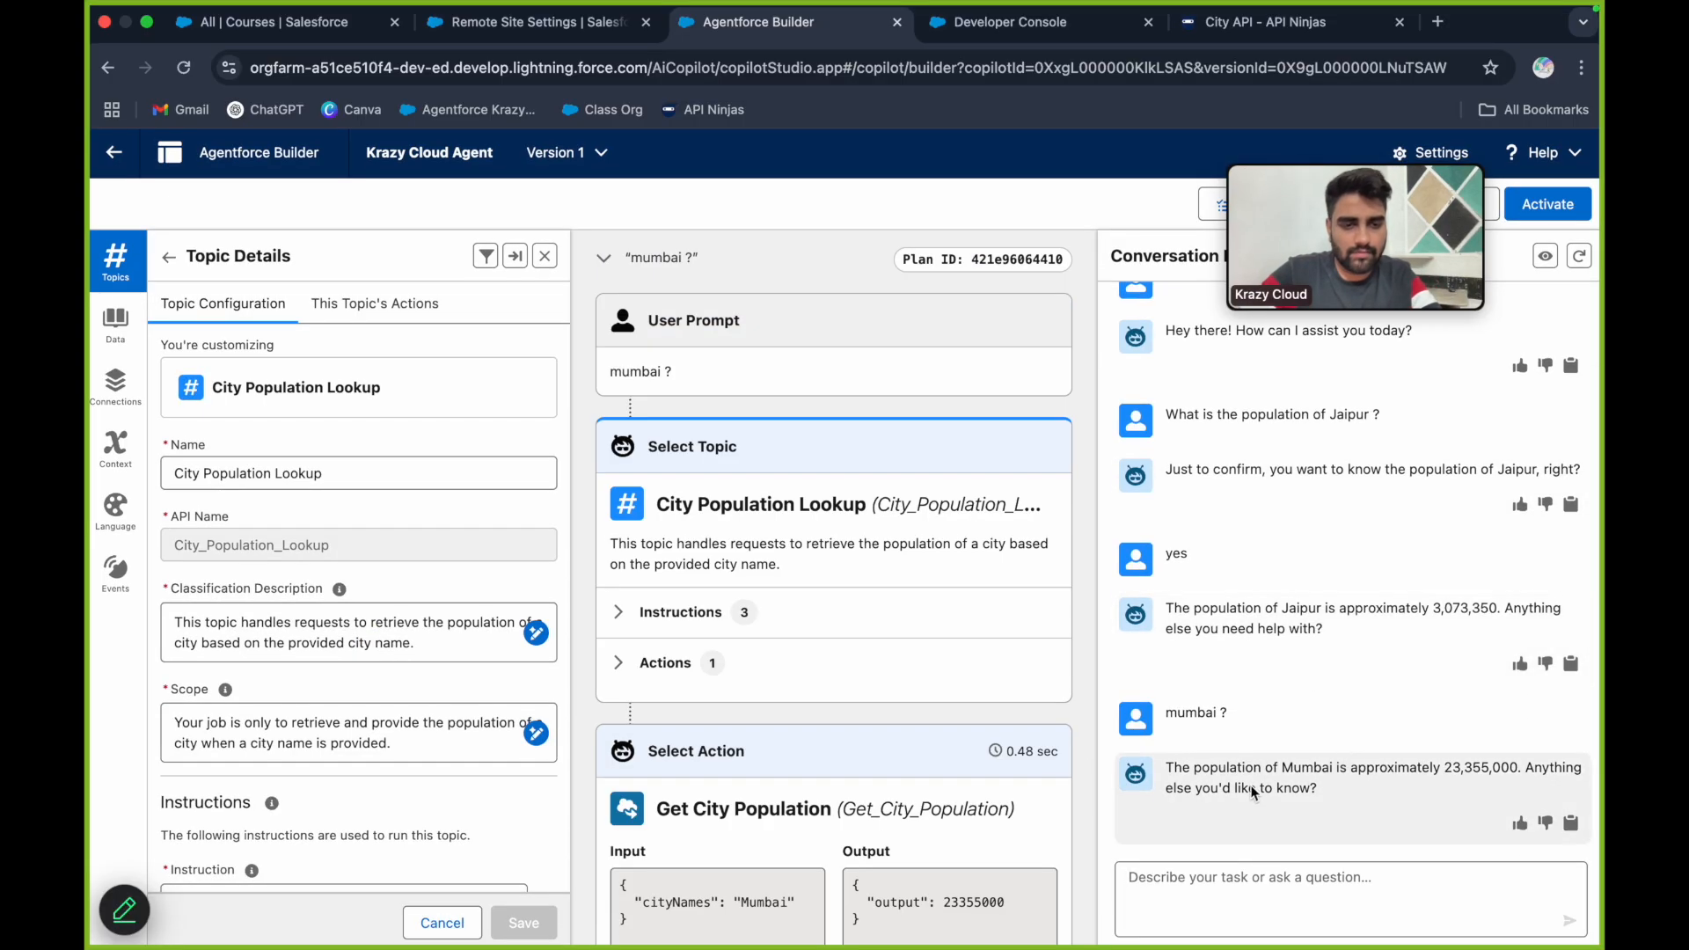
{"action": "left_click_drag", "start_coordinate": [1230, 768], "coordinate": [1487, 772]}
{"action": "left_click", "coordinate": [1471, 769]}
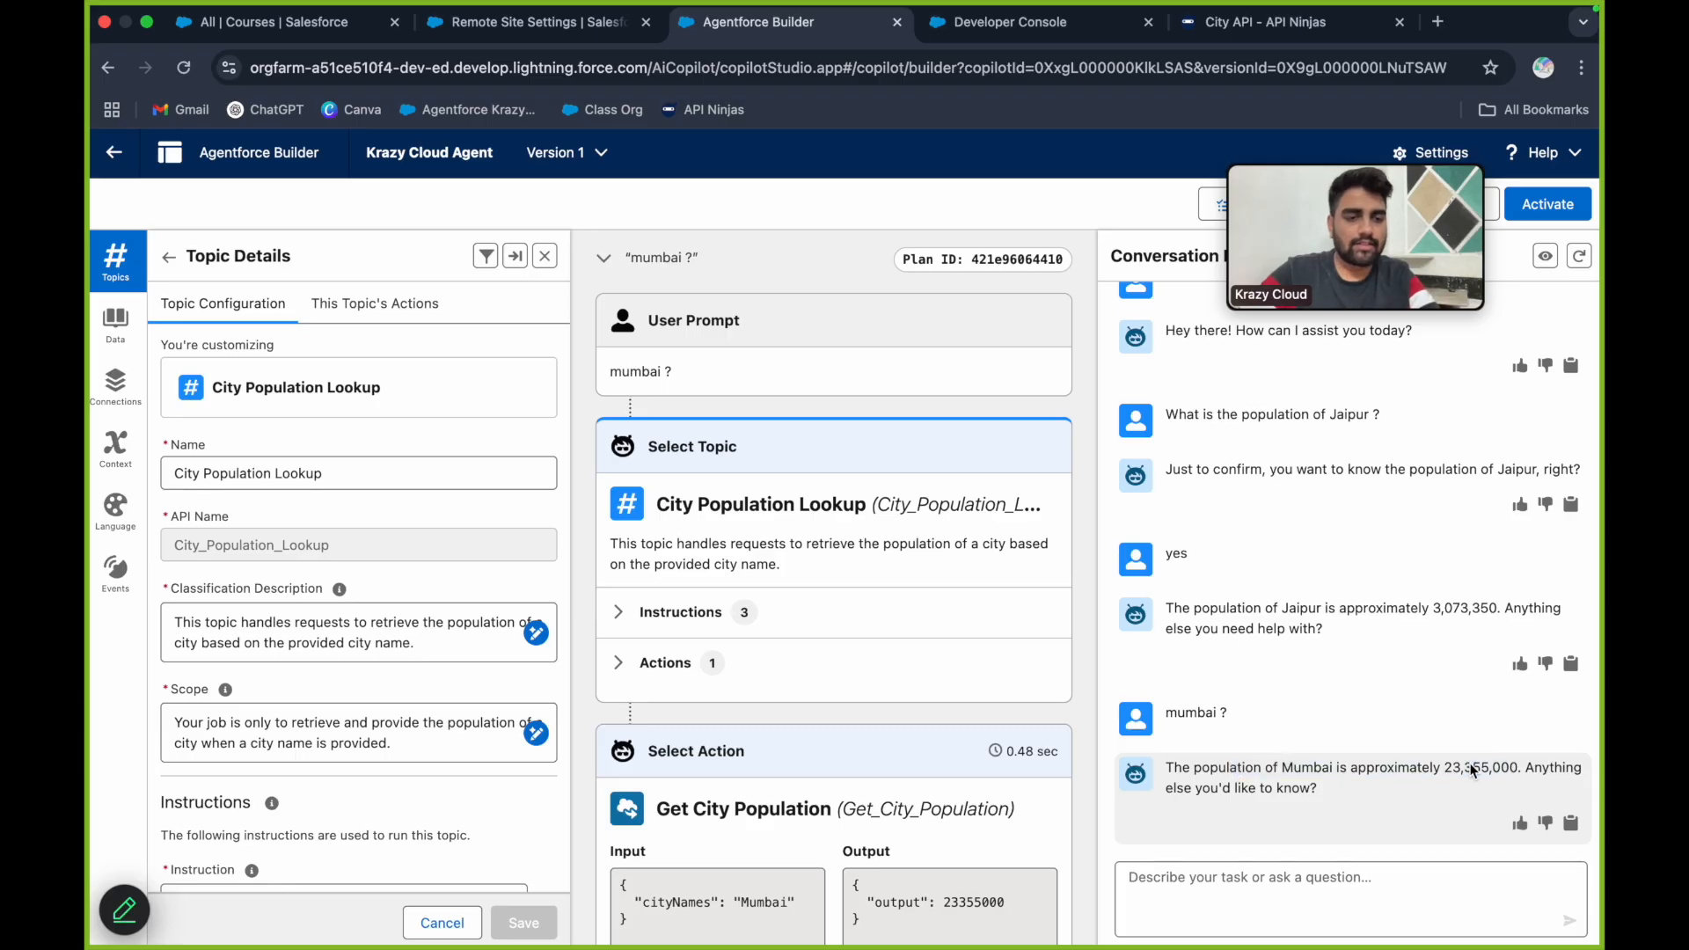
{"action": "mouse_move", "coordinate": [1168, 713]}
{"action": "left_mouse_down"}
{"action": "mouse_move", "coordinate": [1259, 711]}
{"action": "mouse_move", "coordinate": [1166, 714]}
{"action": "left_mouse_up"}
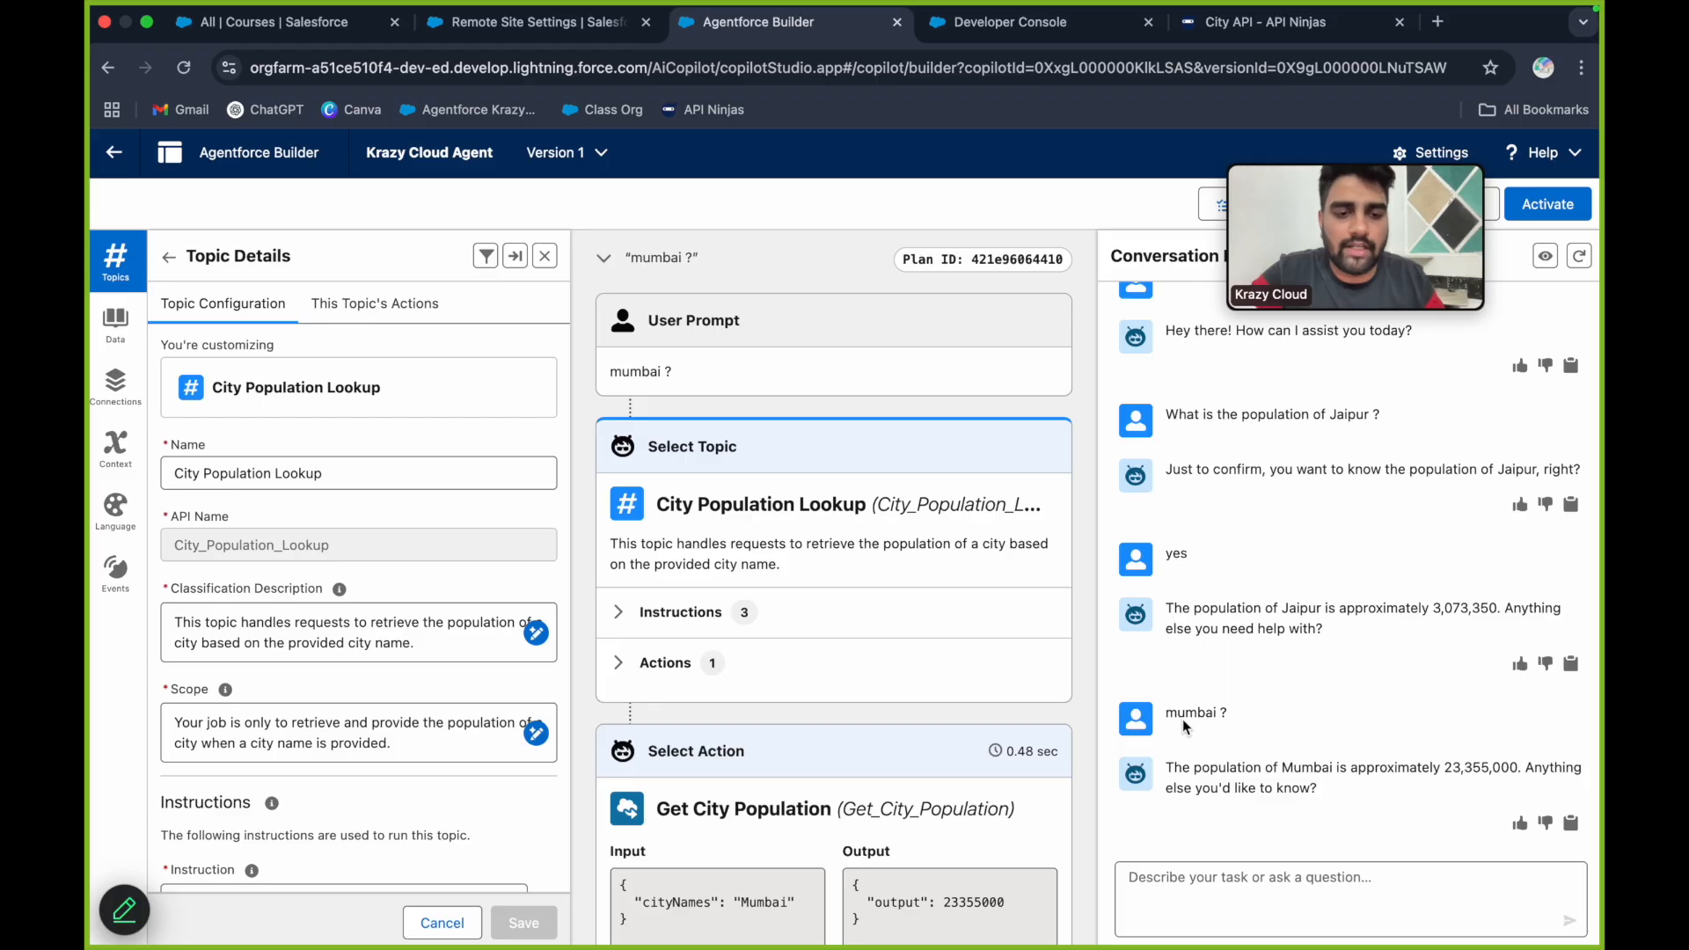
{"action": "left_click", "coordinate": [1227, 711]}
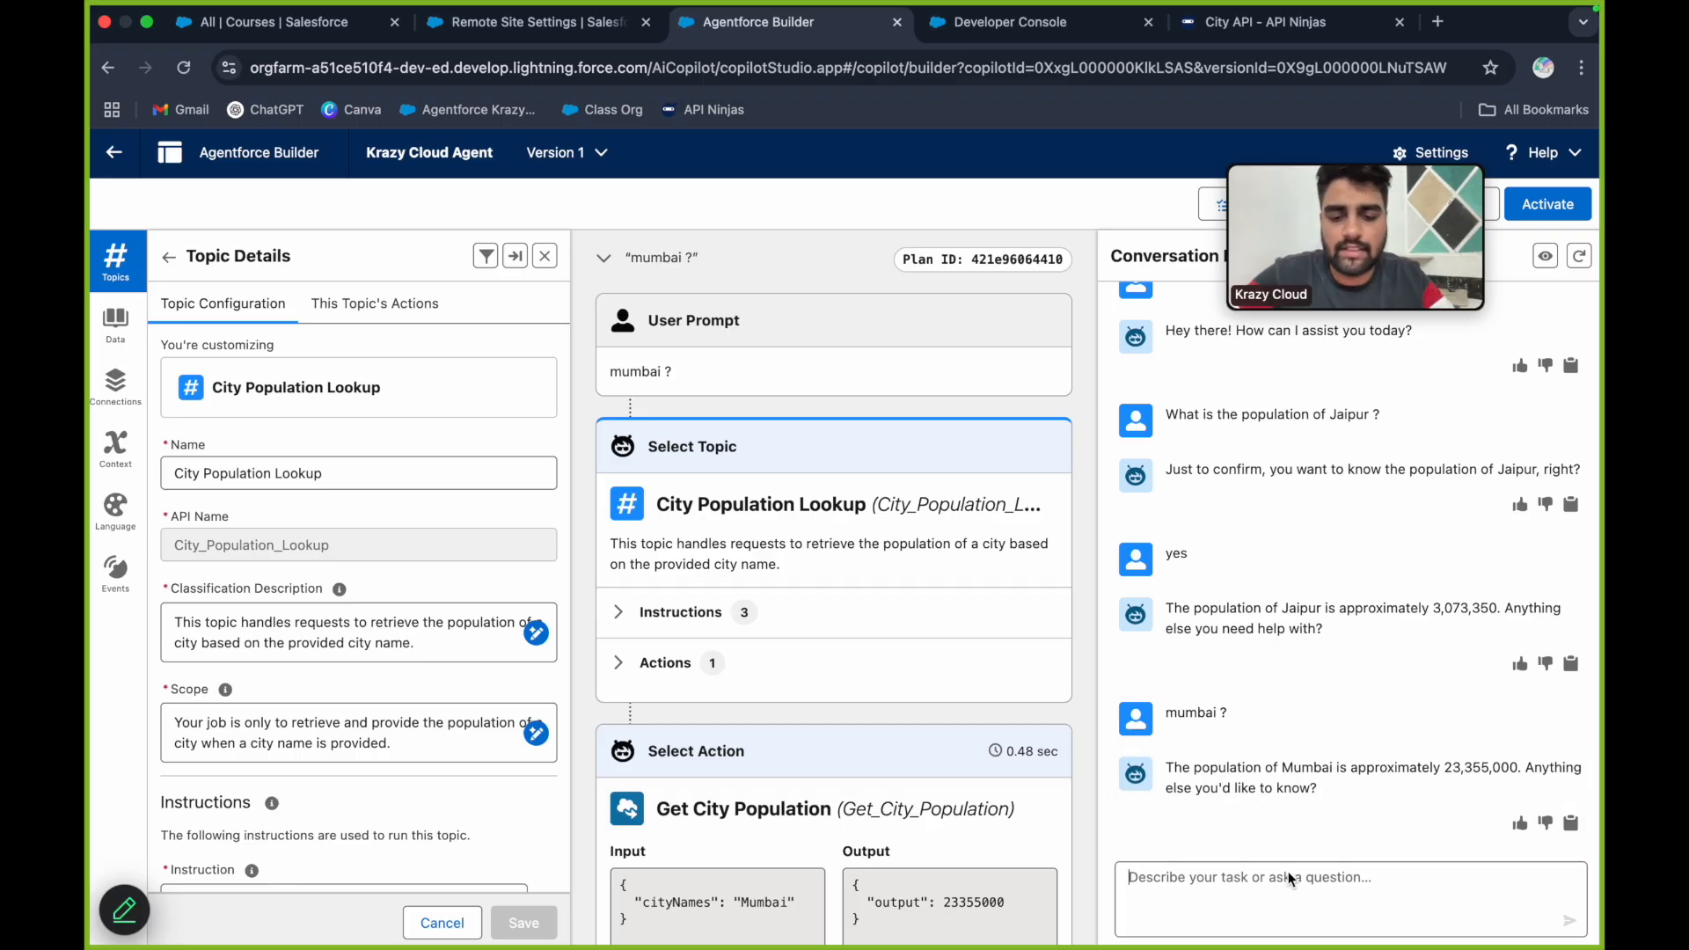
Ask the agent "what is the difference between these two ?" in the conversation preview
{"action": "type", "text": "what is the difference between thes"}
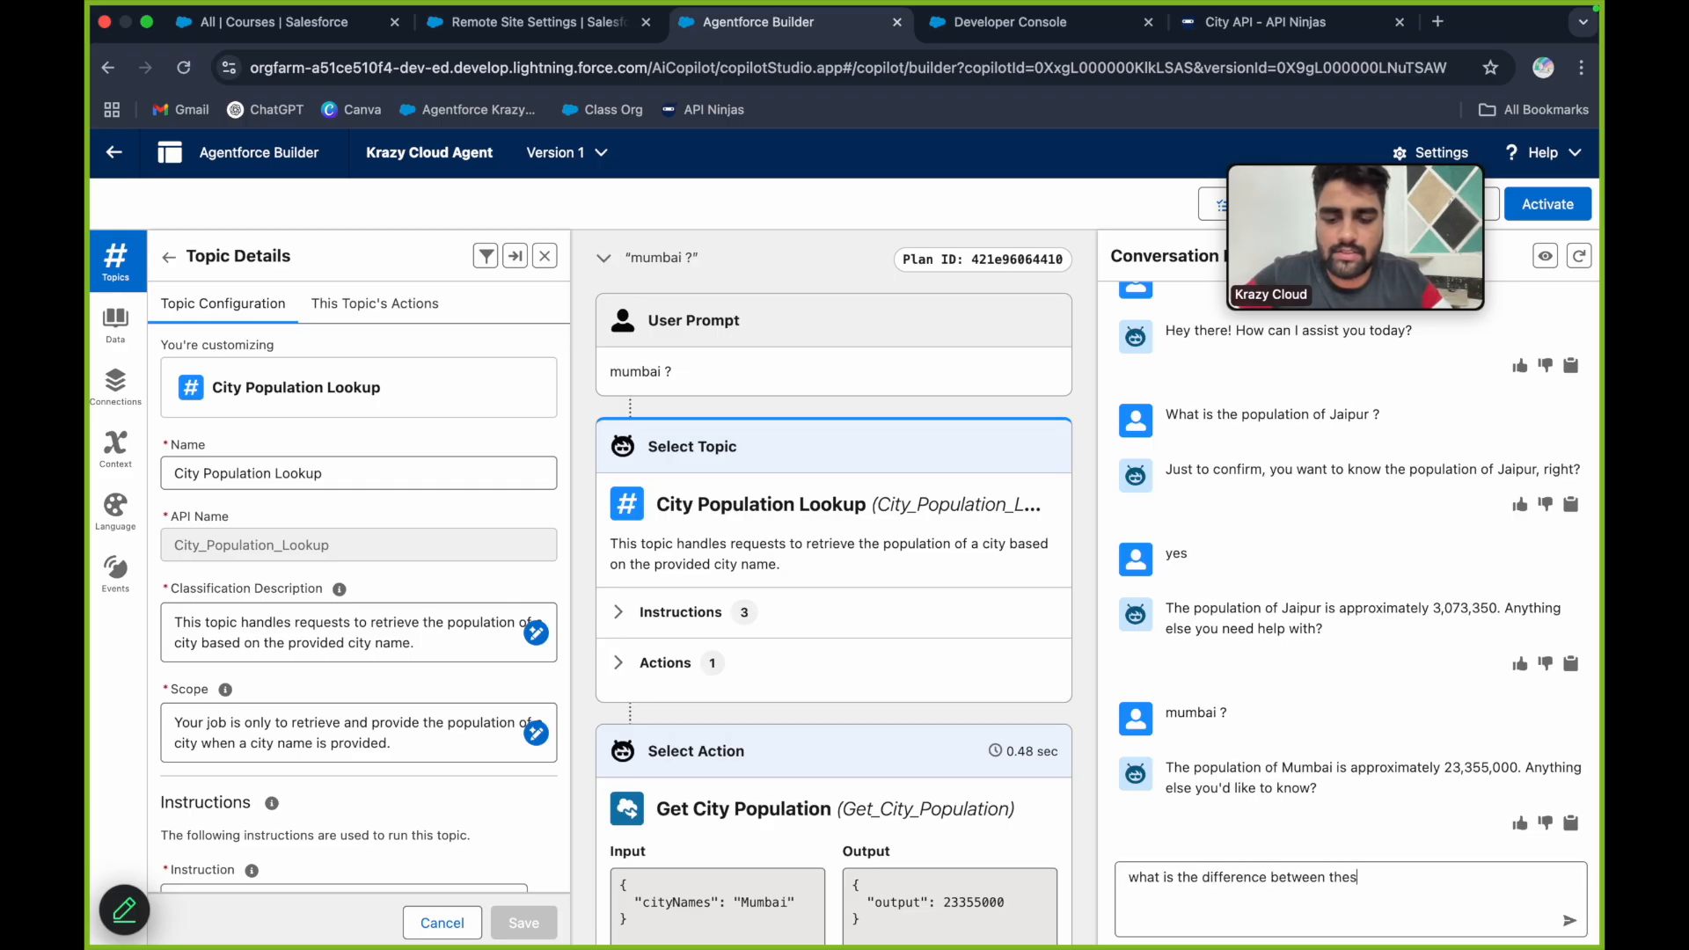
{"action": "type", "text": "e two ?"}
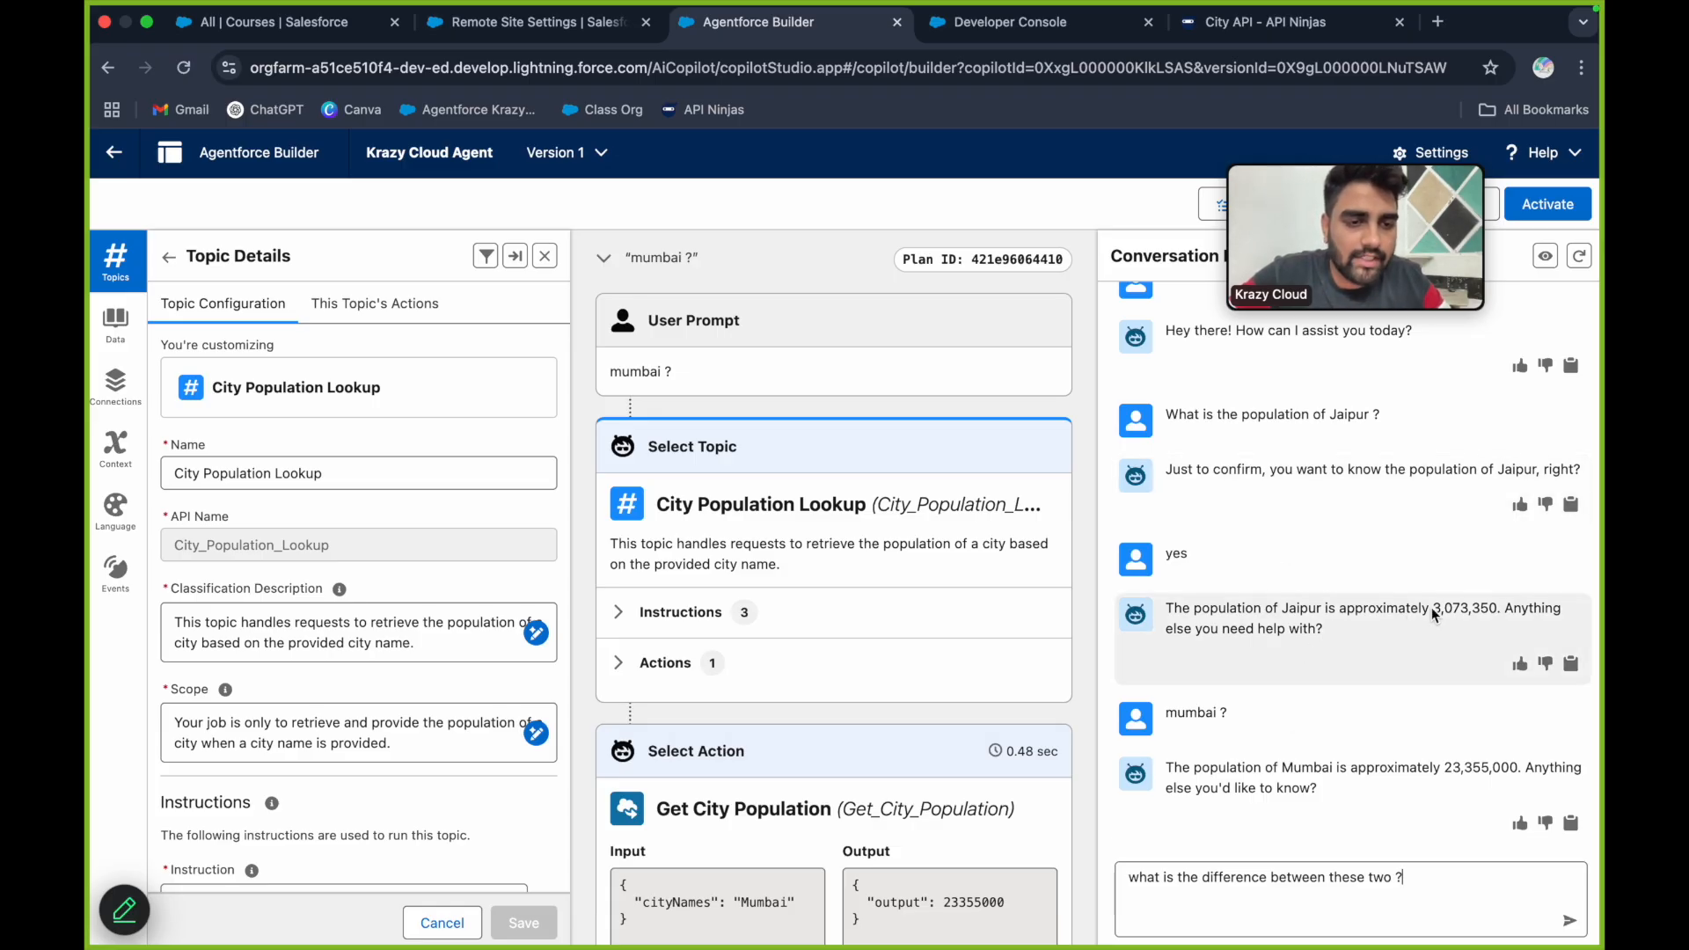
{"action": "double_click", "coordinate": [1468, 598]}
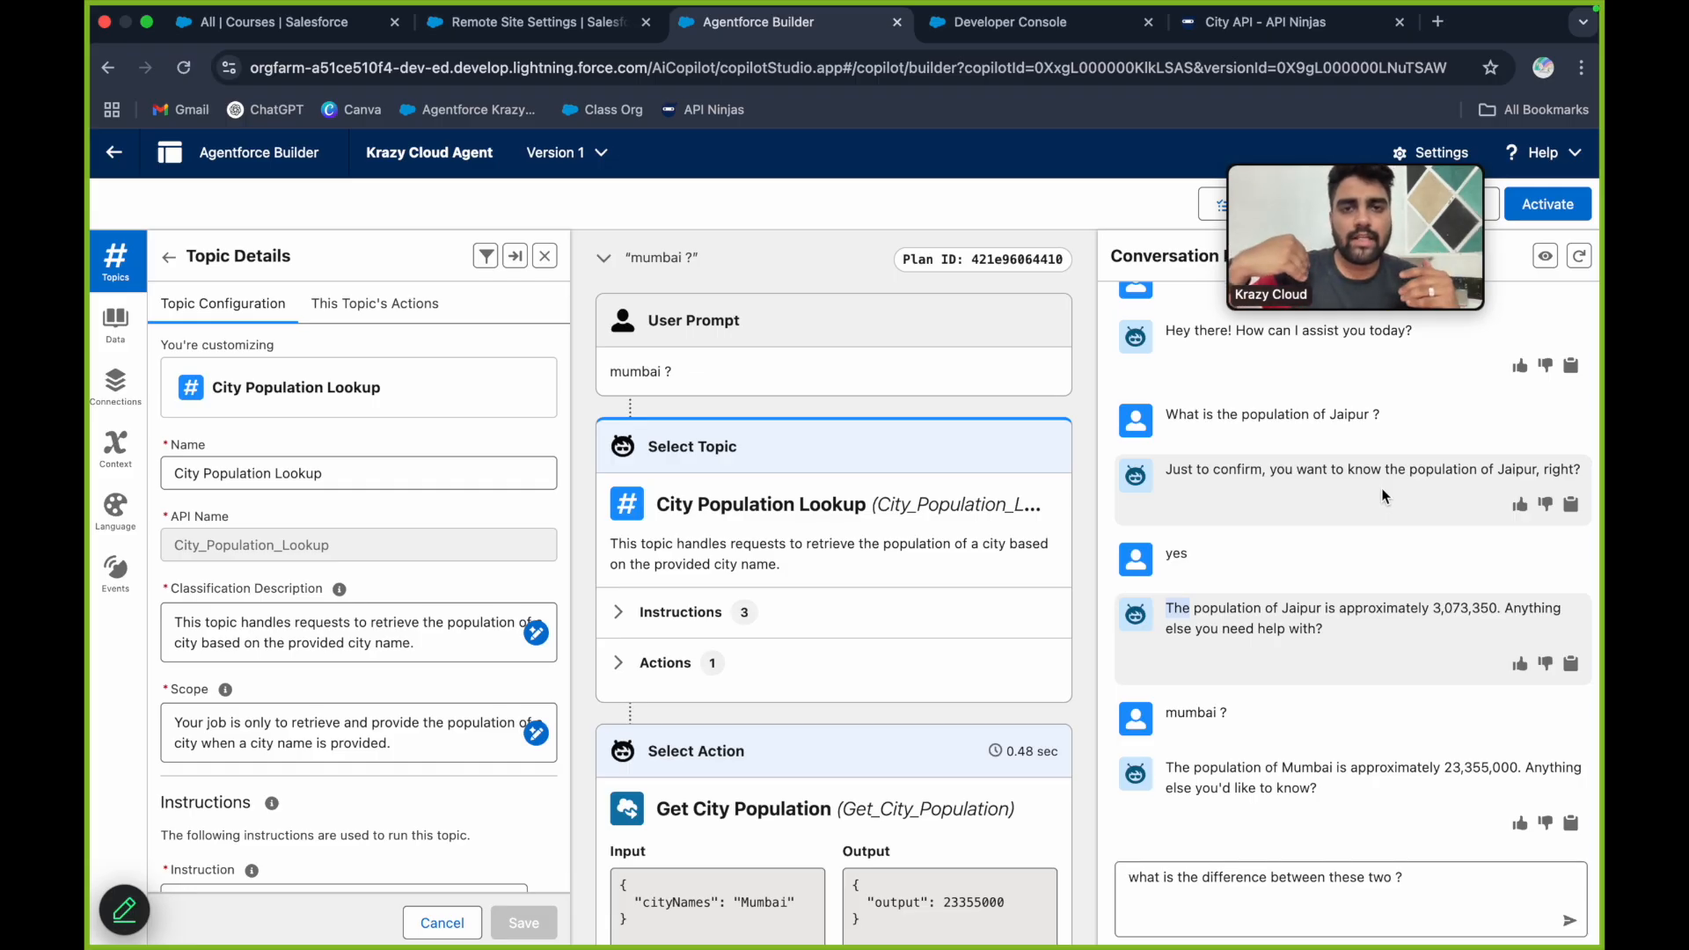
{"action": "key", "text": "Return"}
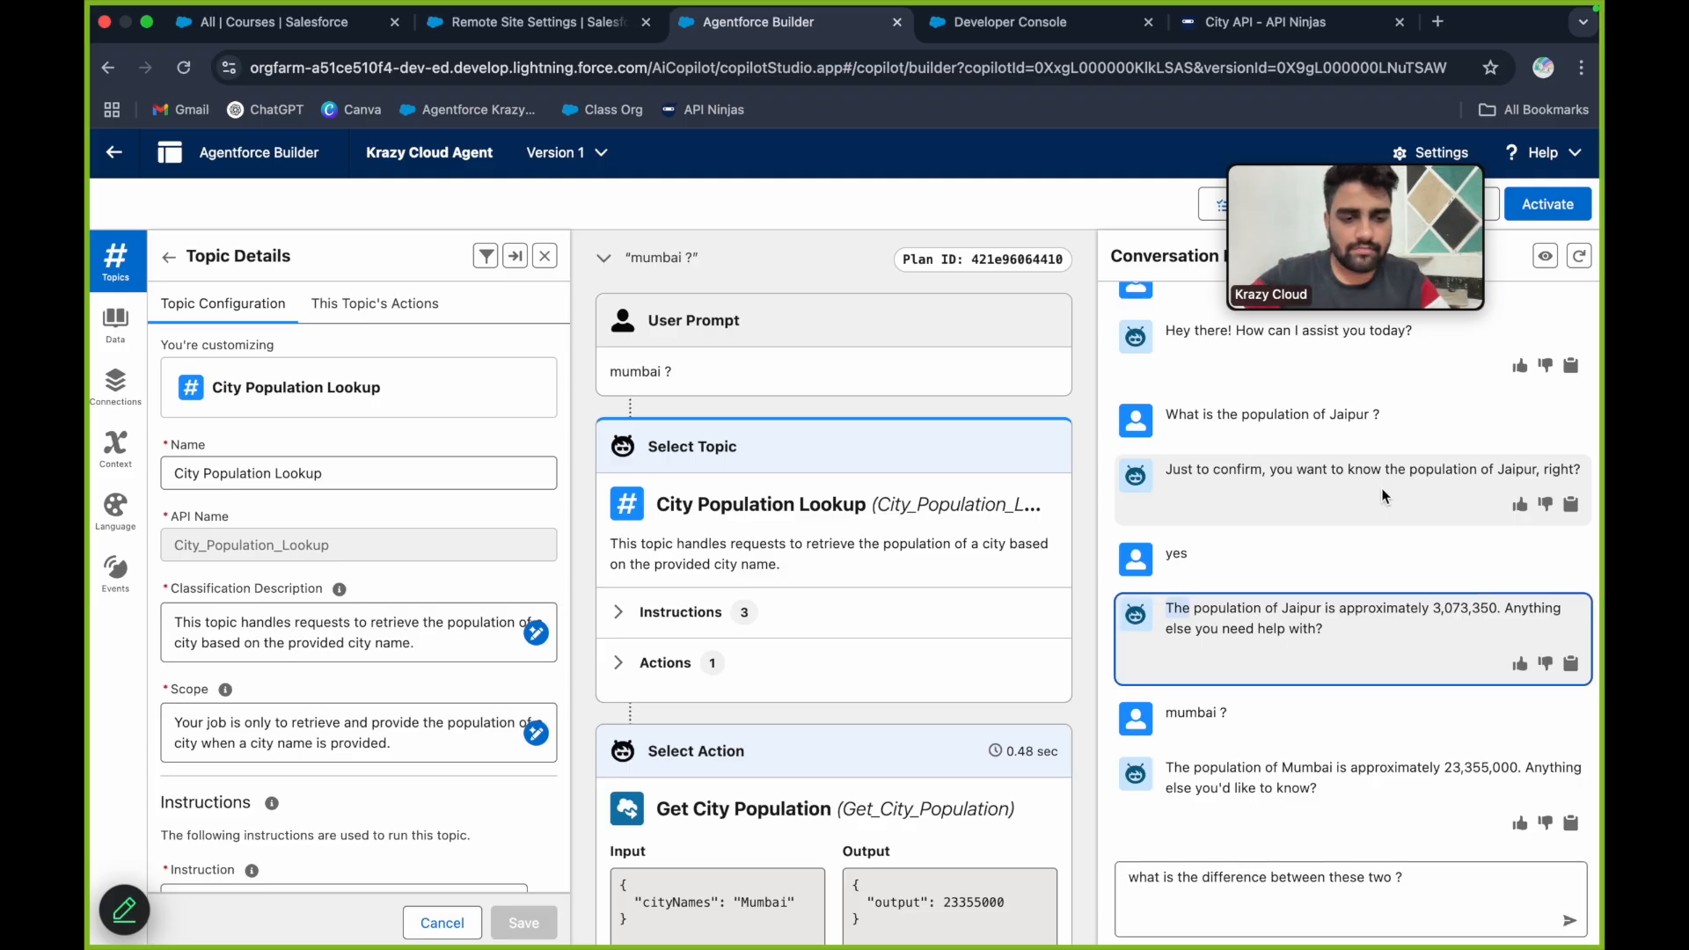
{"action": "left_click", "coordinate": [1422, 878]}
{"action": "key", "text": "Return"}
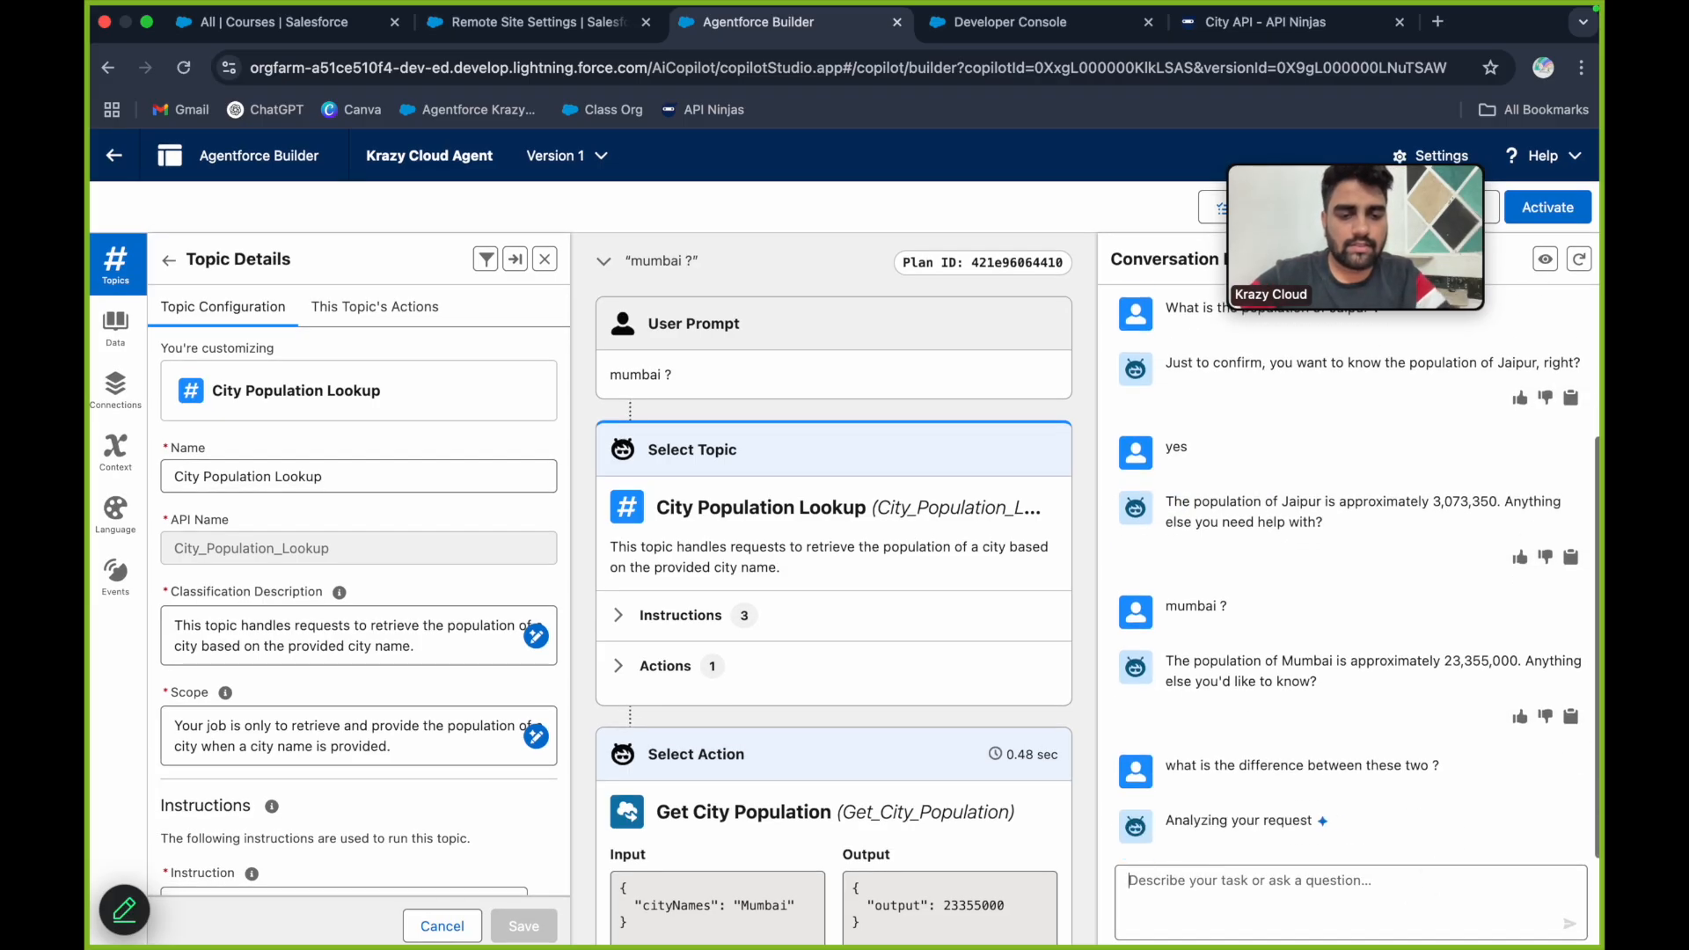
Review the agent's answer to the difference question and its plan trace, expanding the topic's instructions and checking the reasoning and response
{"action": "scroll", "coordinate": [947, 750], "scroll_direction": "down", "scroll_amount": 5}
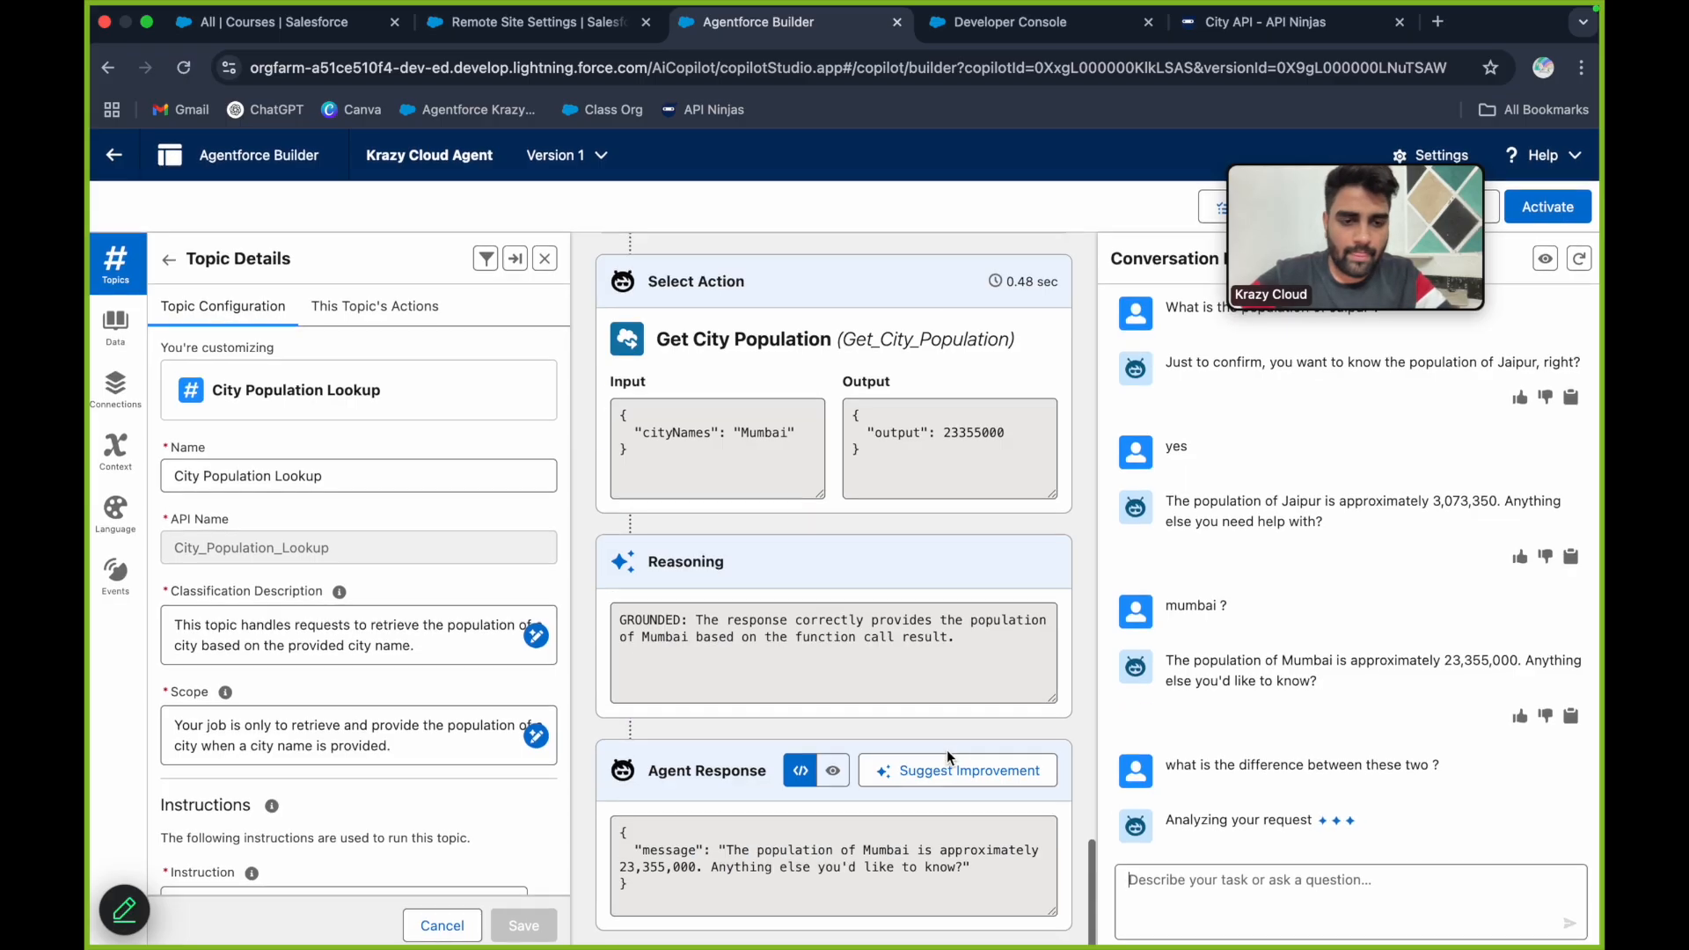
{"action": "left_click_drag", "start_coordinate": [1216, 767], "coordinate": [1420, 767]}
{"action": "left_click_drag", "start_coordinate": [1233, 787], "coordinate": [1374, 799]}
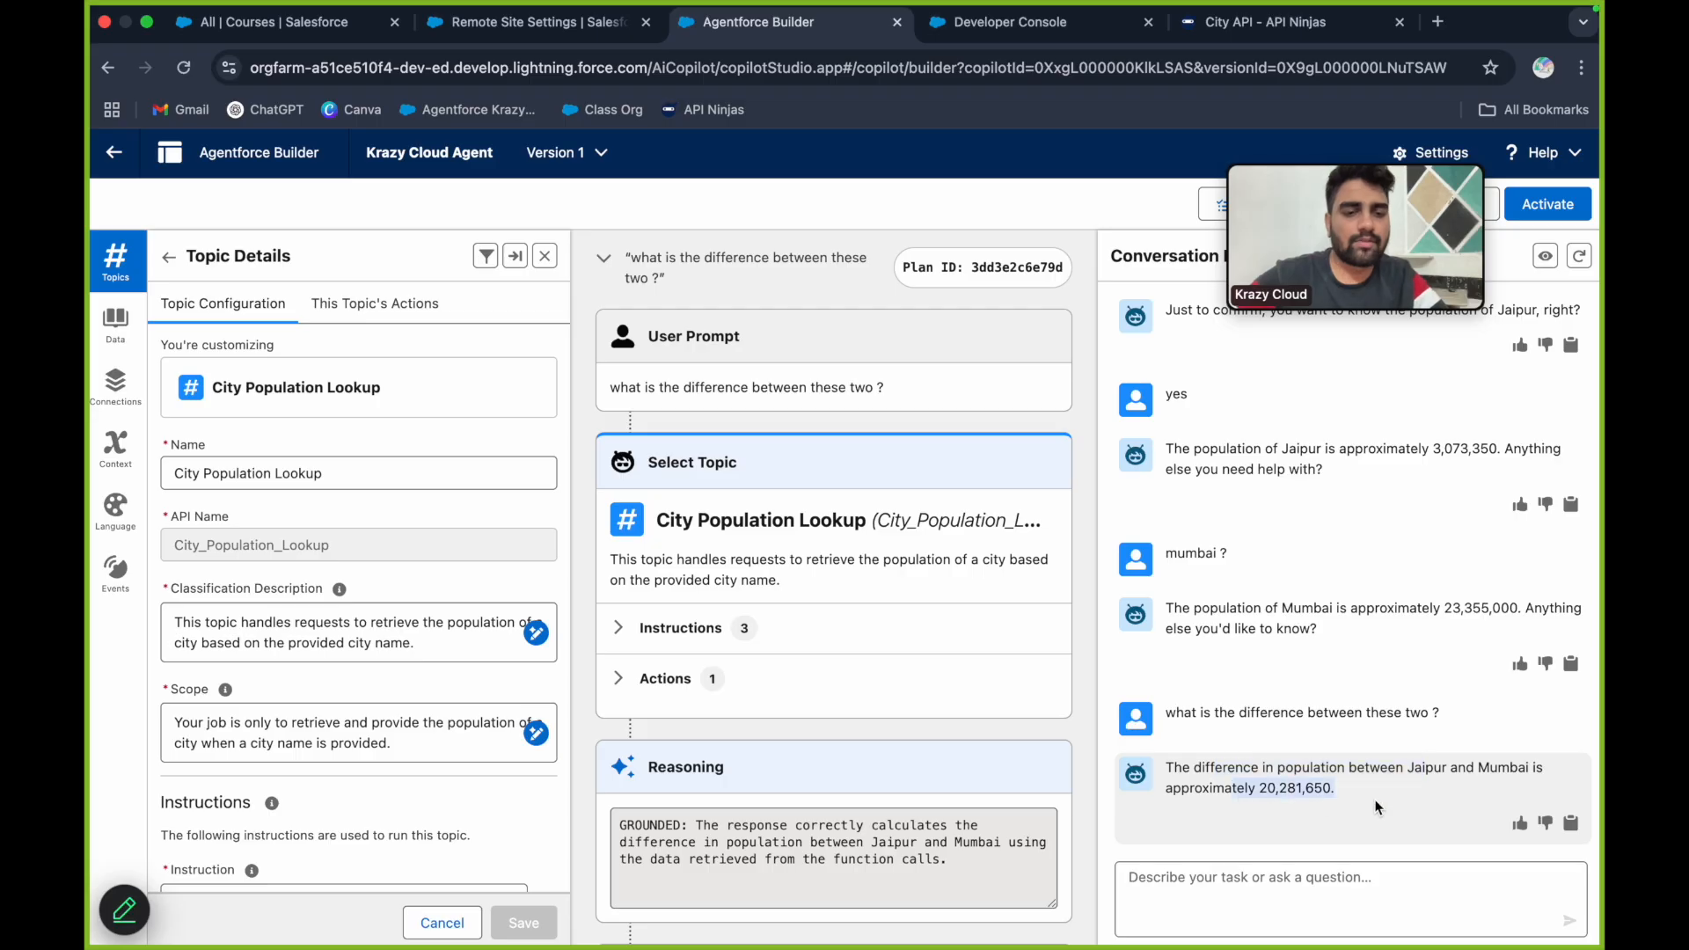
{"action": "left_click", "coordinate": [1349, 789]}
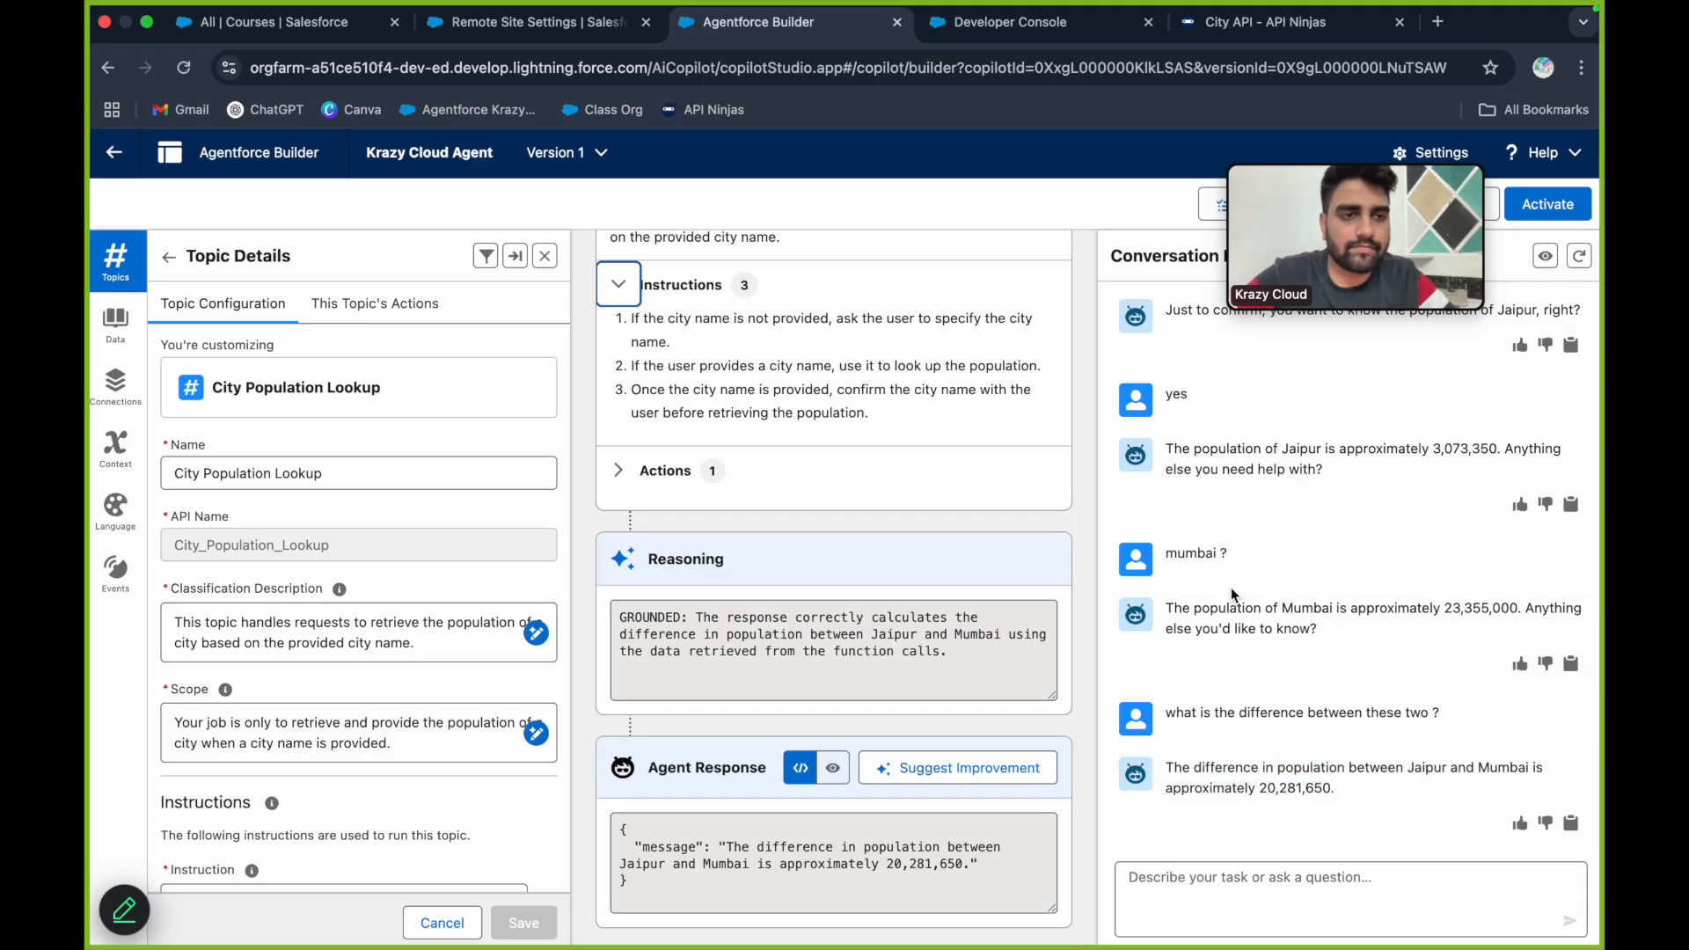
{"action": "mouse_move", "coordinate": [1326, 292]}
{"action": "left_click_drag", "start_coordinate": [1360, 144], "coordinate": [1126, 137]}
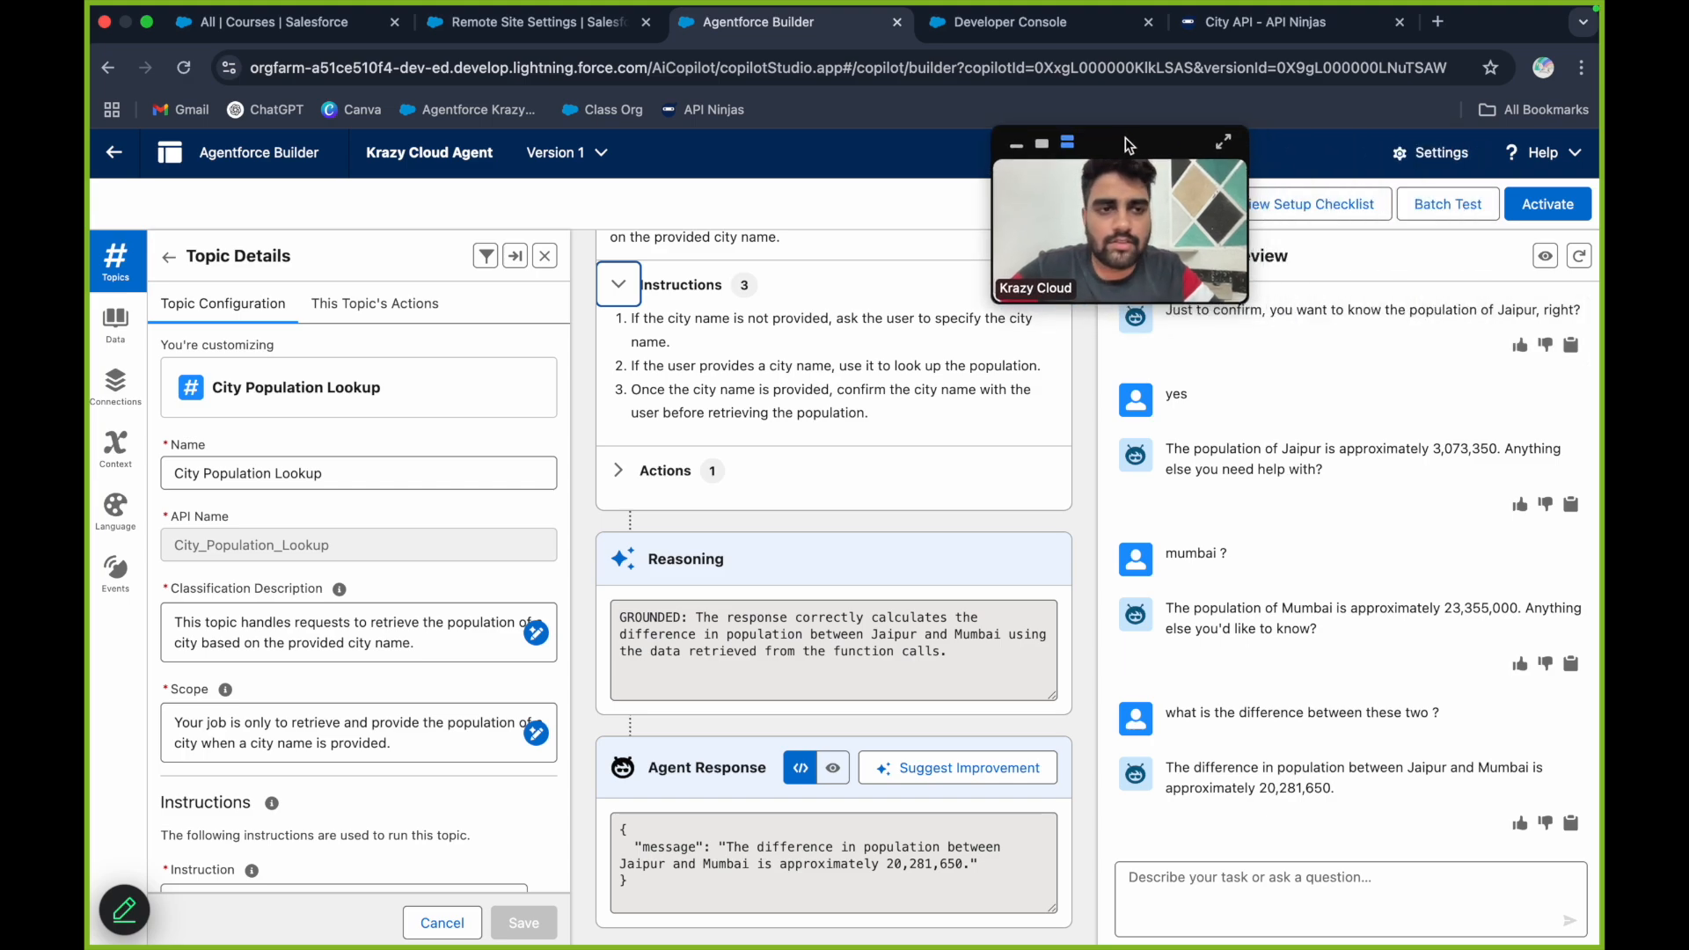